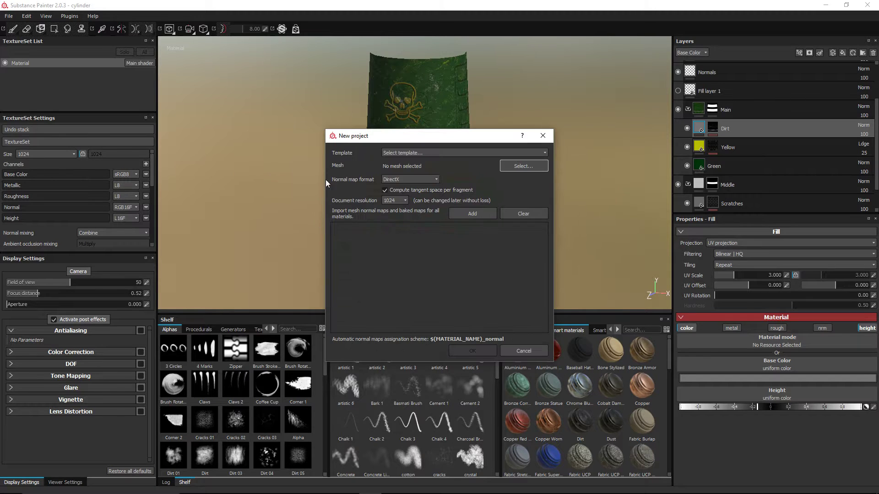
- Create a new project using the stand_cylinder.fbx mesh from the Stands folder in Tower Defense > Models
{"action": "left_click", "coordinate": [516, 167]}
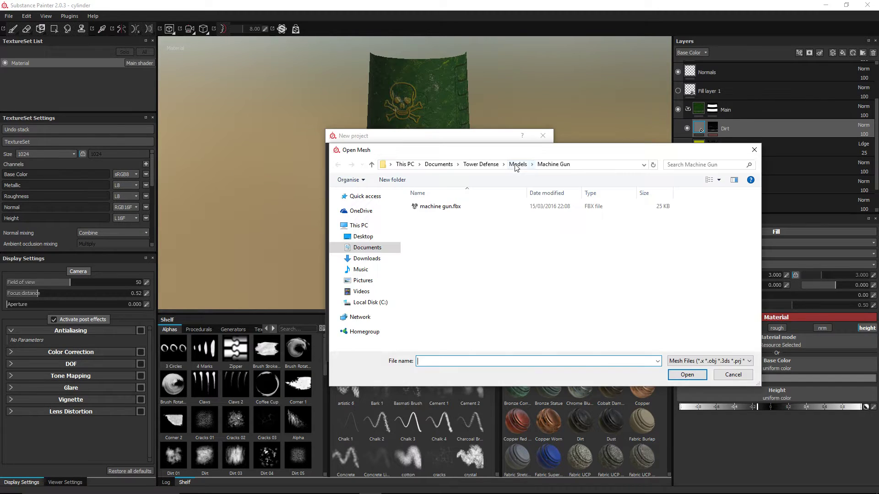
{"action": "left_click", "coordinate": [516, 166]}
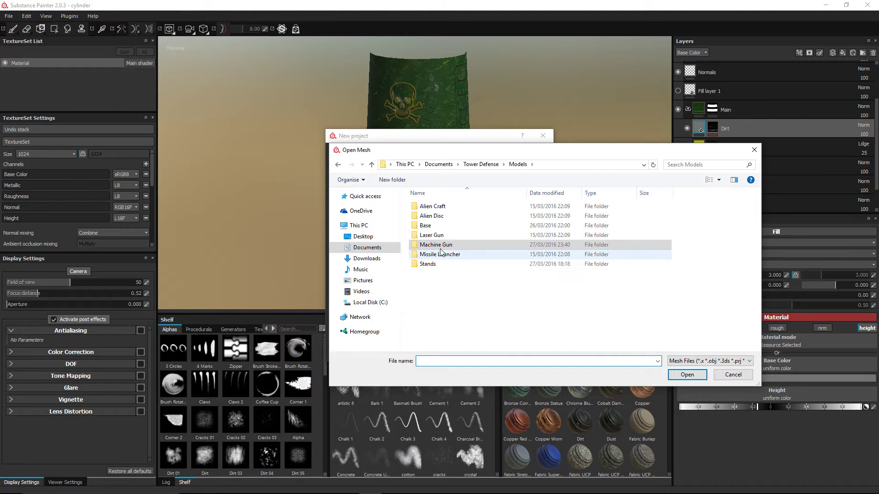
{"action": "double_click", "coordinate": [435, 227]}
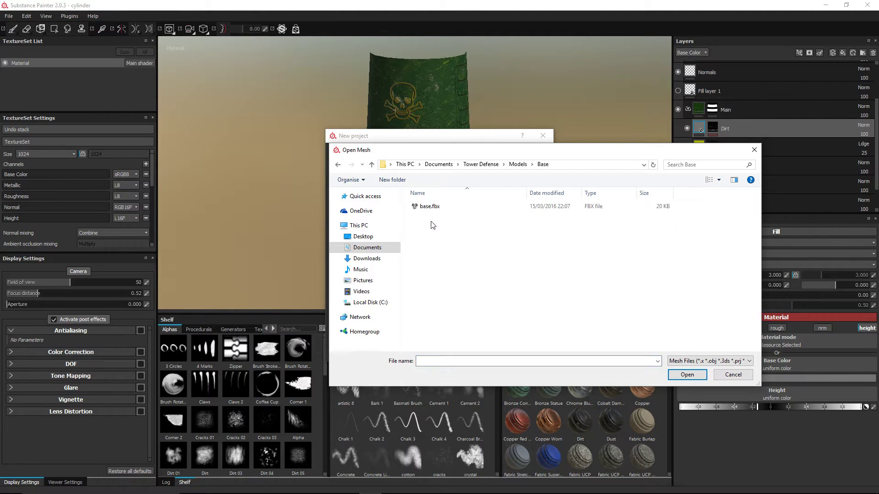
{"action": "left_click", "coordinate": [519, 166]}
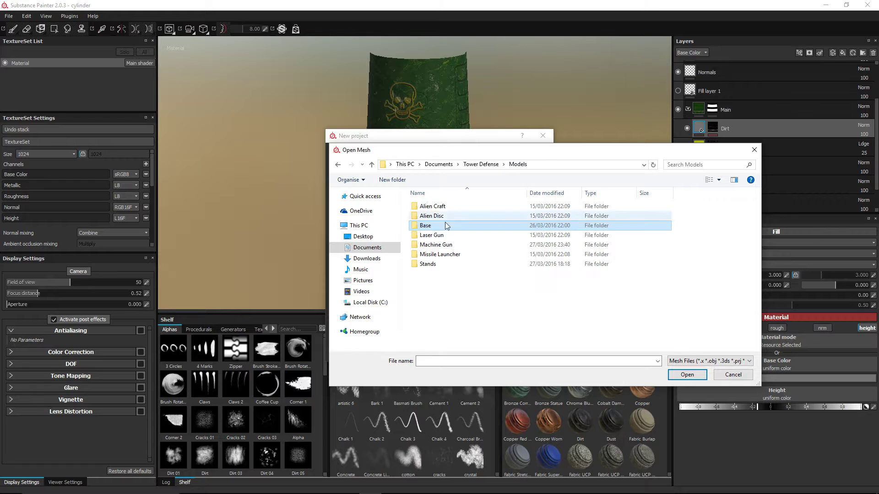
{"action": "double_click", "coordinate": [439, 267]}
{"action": "double_click", "coordinate": [482, 219]}
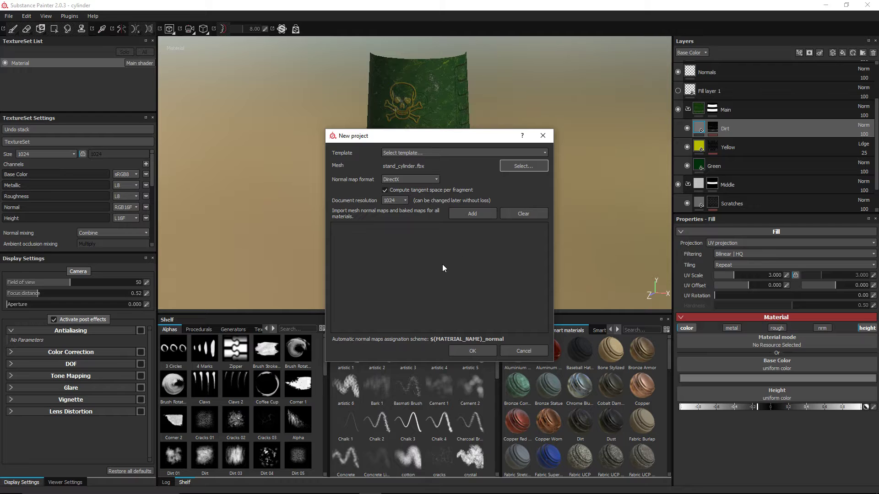
{"action": "left_click", "coordinate": [472, 351]}
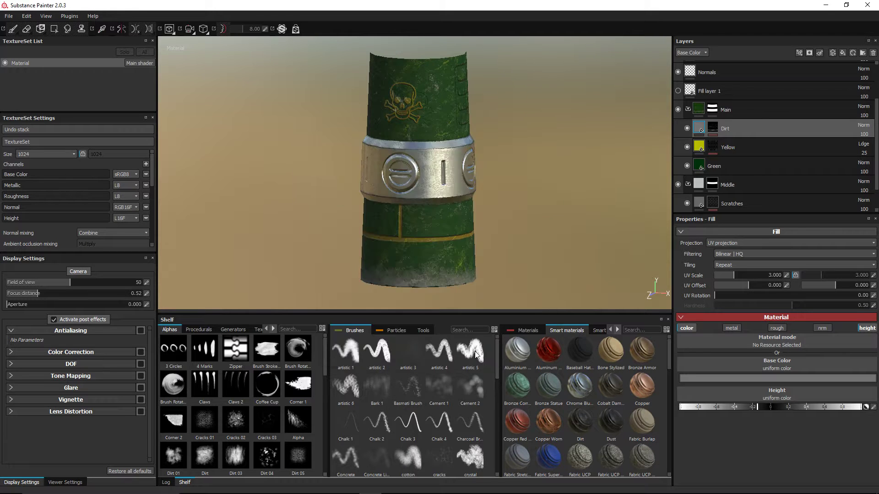
- Bake all additional maps for the cylinder at 1024x1024 with Subsampling 2x2 antialiasing
{"action": "mouse_move", "coordinate": [328, 181]}
{"action": "left_mouse_down", "text": "alt"}
{"action": "mouse_move", "coordinate": [408, 166]}
{"action": "mouse_move", "coordinate": [379, 191]}
{"action": "mouse_move", "coordinate": [341, 173]}
{"action": "mouse_move", "coordinate": [395, 191]}
{"action": "mouse_move", "coordinate": [433, 189]}
{"action": "left_mouse_up", "text": "alt"}
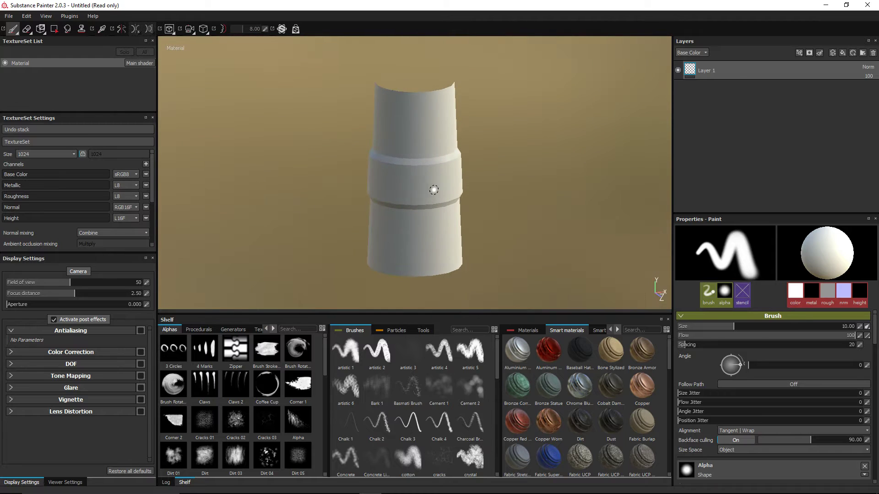
{"action": "scroll", "coordinate": [383, 219], "scroll_direction": "up", "scroll_amount": 1}
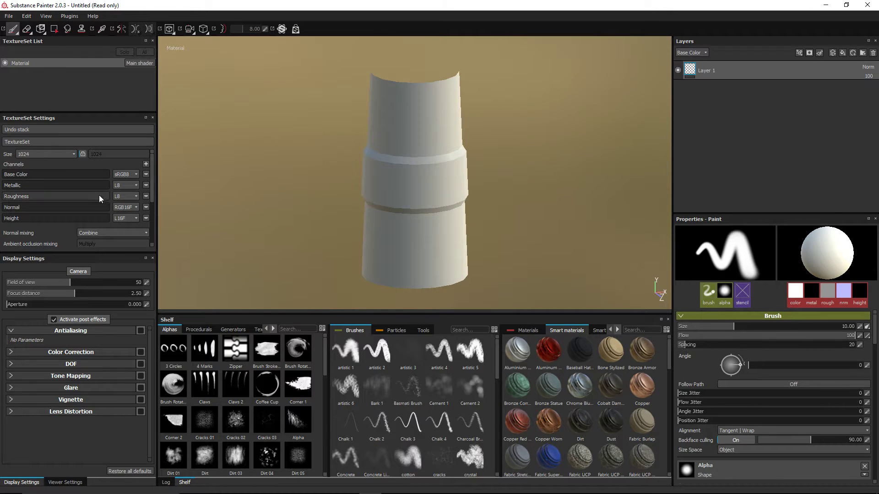
{"action": "scroll", "coordinate": [106, 211], "scroll_direction": "down", "scroll_amount": 2}
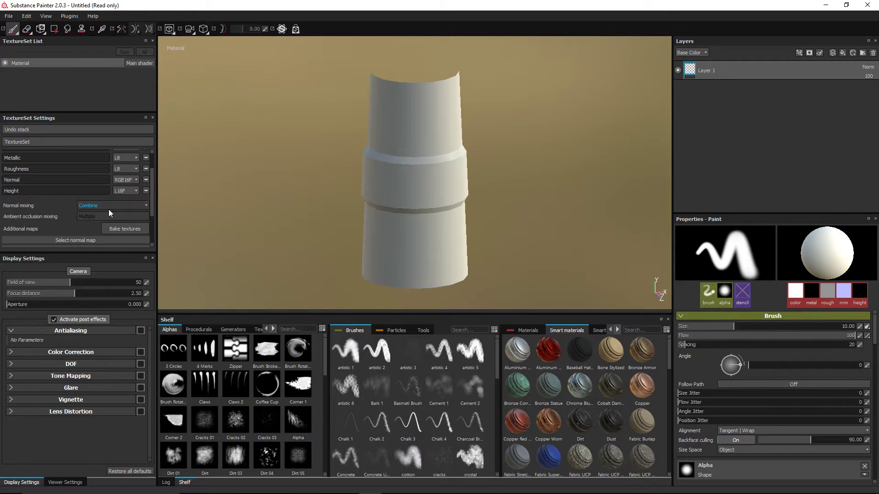
{"action": "left_click", "coordinate": [124, 228]}
{"action": "left_click", "coordinate": [455, 122]}
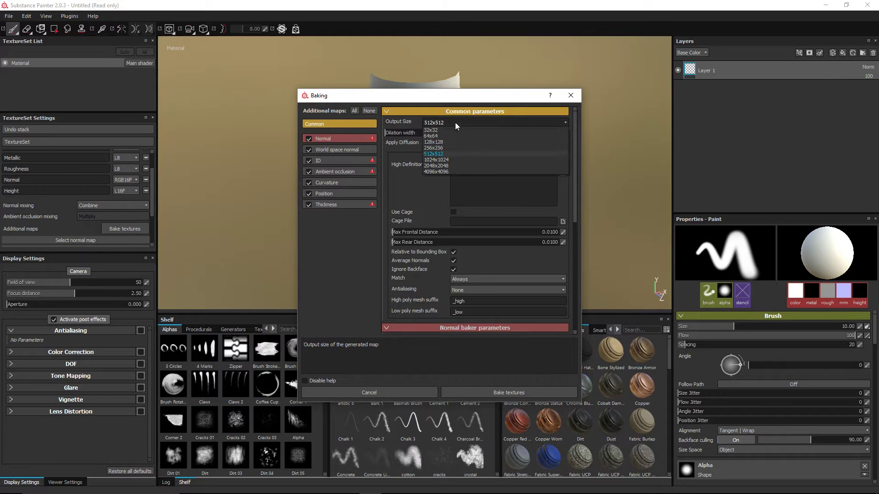
{"action": "left_click", "coordinate": [455, 160]}
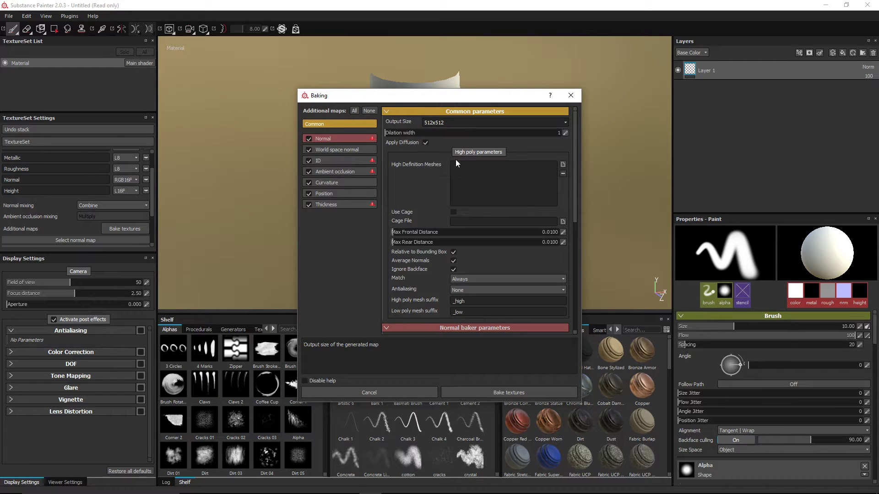
{"action": "left_click", "coordinate": [481, 290]}
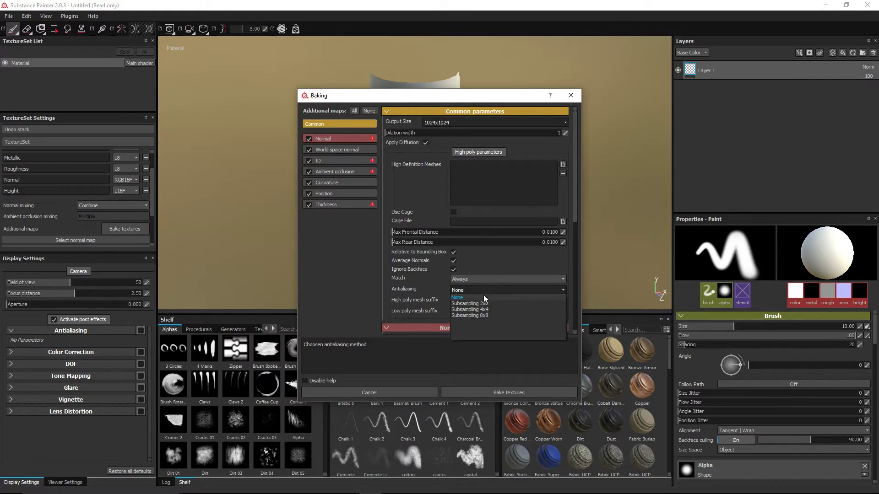
{"action": "left_click", "coordinate": [483, 304]}
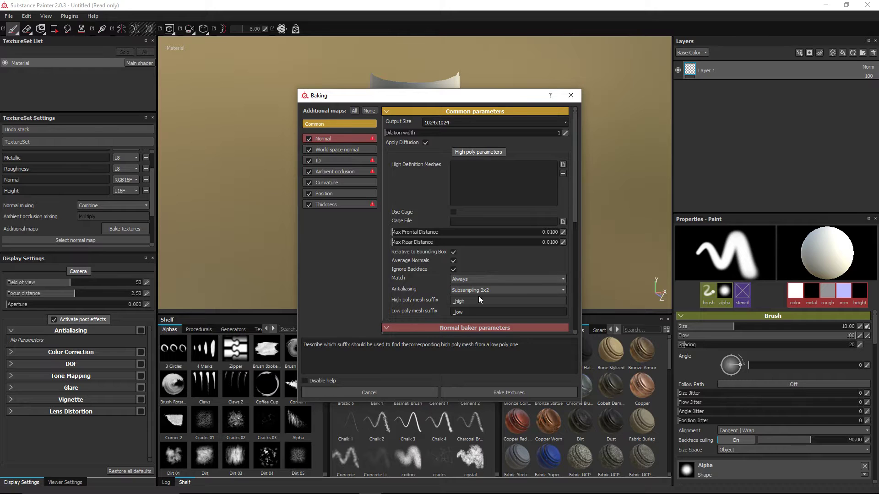
{"action": "left_click", "coordinate": [515, 392]}
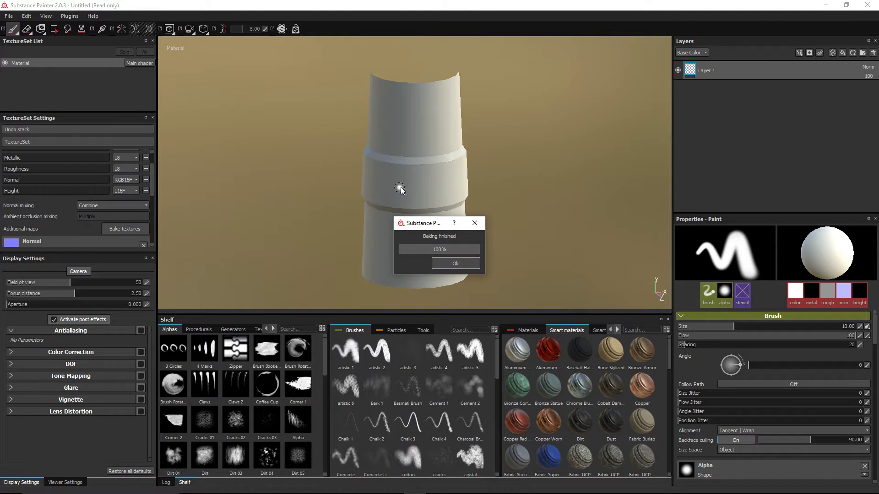
{"action": "left_click", "coordinate": [451, 263]}
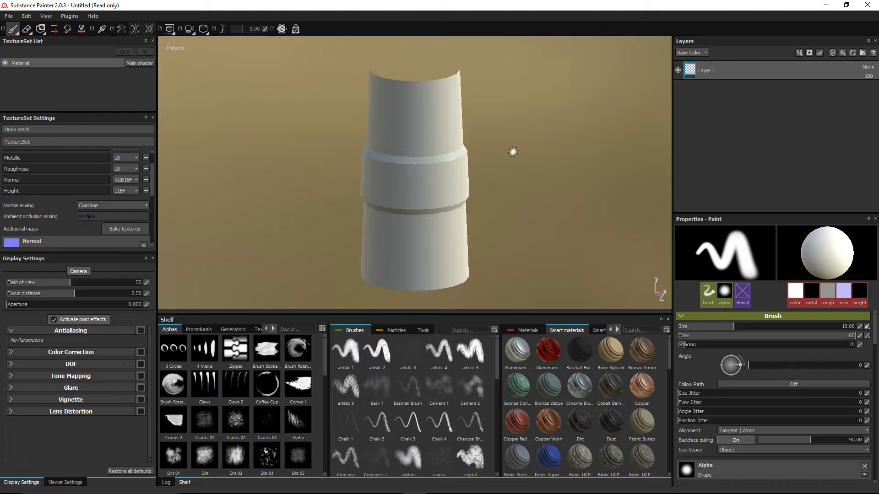
- Delete the default layer and add a folder named Middle to the layer stack
{"action": "left_click", "coordinate": [873, 53]}
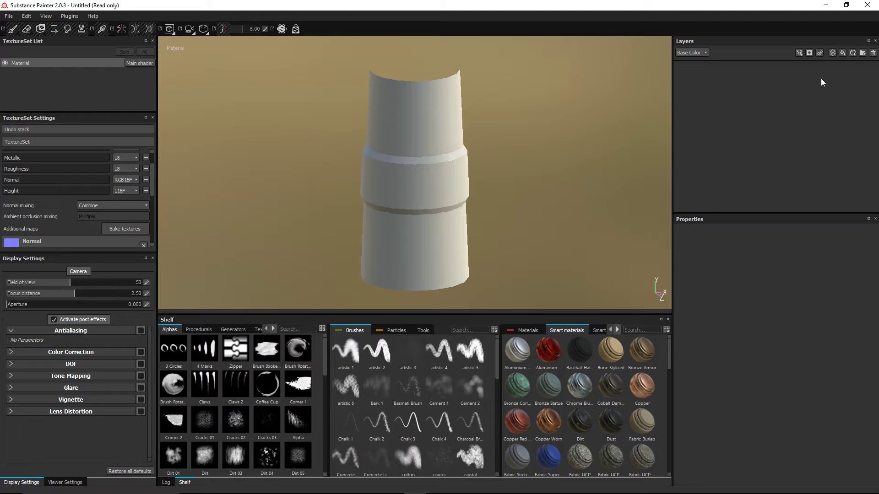
{"action": "left_click", "coordinate": [863, 54]}
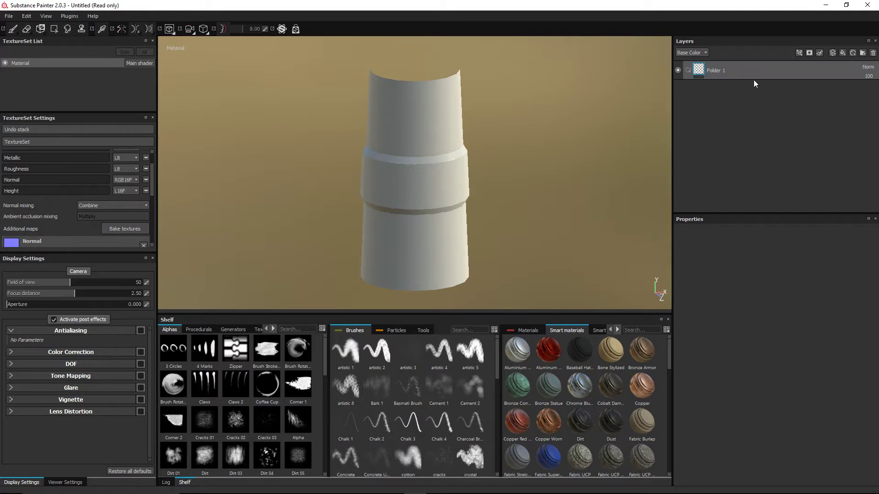
{"action": "double_click", "coordinate": [725, 70]}
{"action": "type", "text": "Middle"}
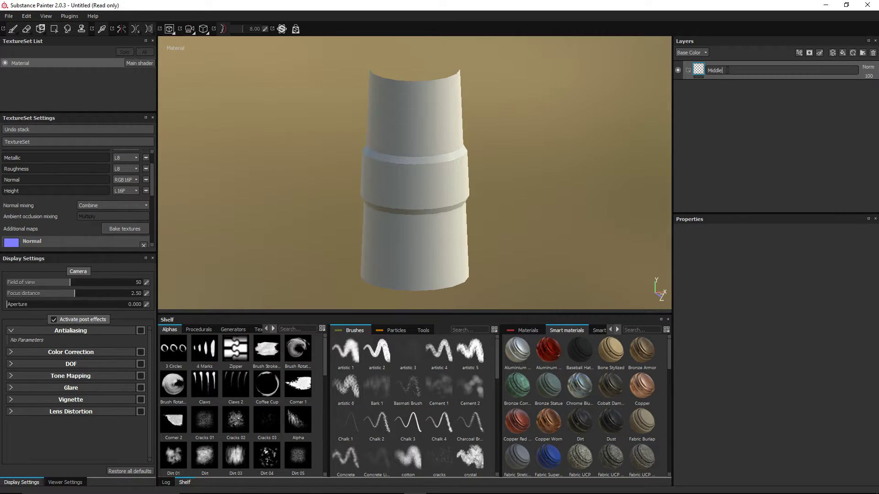
{"action": "key", "text": "Return"}
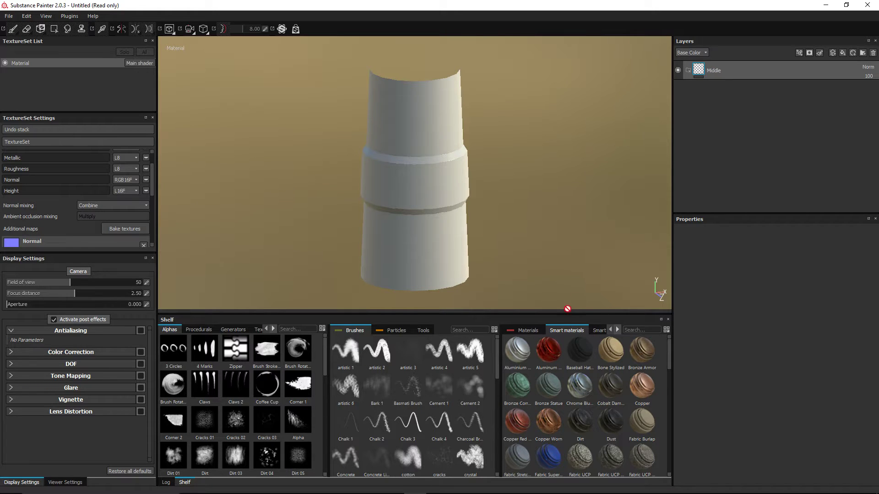
- Add the Iron Grinded material as a fill layer inside the Middle folder
{"action": "left_click", "coordinate": [531, 330]}
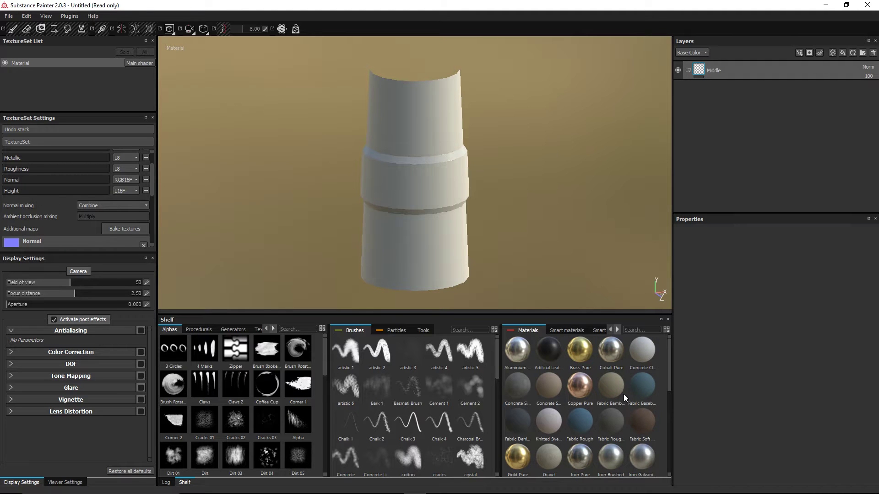
{"action": "scroll", "coordinate": [623, 392], "scroll_direction": "down", "scroll_amount": 3}
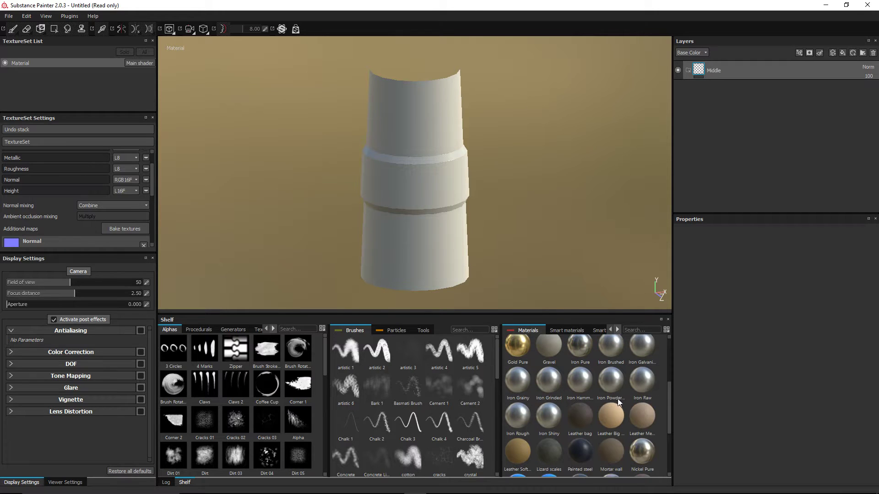
{"action": "left_click_drag", "start_coordinate": [612, 400], "coordinate": [367, 186]}
{"action": "left_click_drag", "start_coordinate": [552, 383], "coordinate": [733, 76]}
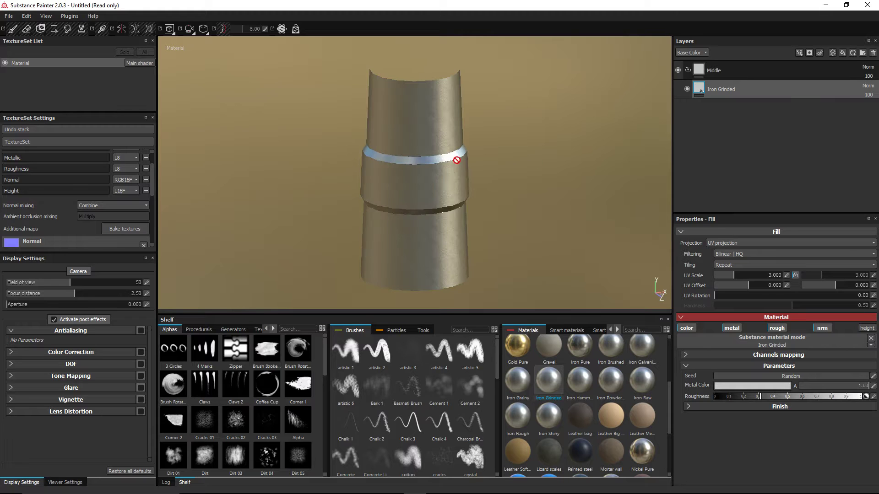
{"action": "scroll", "coordinate": [530, 199], "scroll_direction": "up", "scroll_amount": 3}
{"action": "scroll", "coordinate": [530, 200], "scroll_direction": "down", "scroll_amount": 3}
{"action": "mouse_move", "coordinate": [490, 199]}
{"action": "left_mouse_down", "text": "alt"}
{"action": "mouse_move", "coordinate": [503, 186]}
{"action": "mouse_move", "coordinate": [494, 198]}
{"action": "left_mouse_up", "text": "alt"}
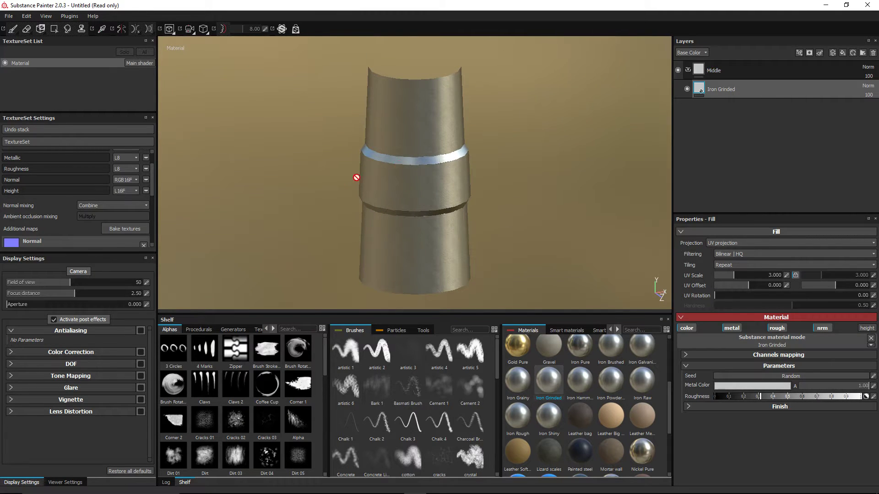
{"action": "left_click", "coordinate": [509, 212]}
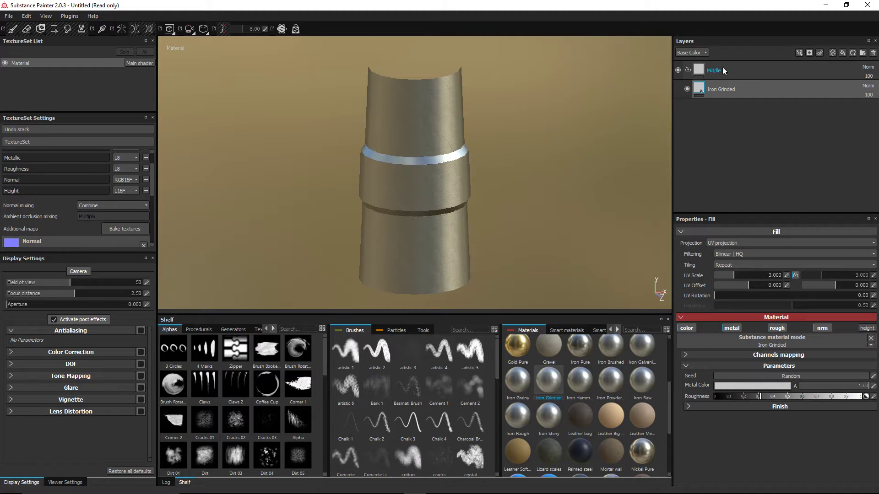
- Add a black mask to the Middle folder and activate the Polygon Fill tool
{"action": "right_click", "coordinate": [701, 71]}
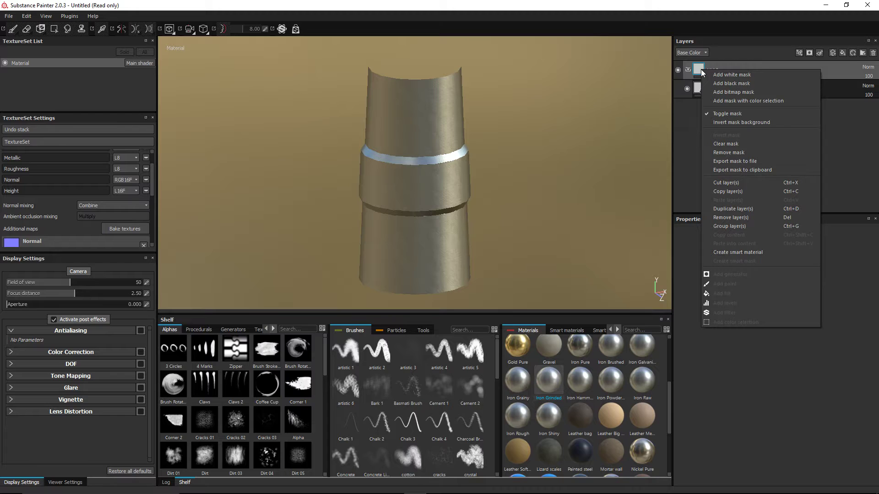
{"action": "left_click", "coordinate": [731, 84]}
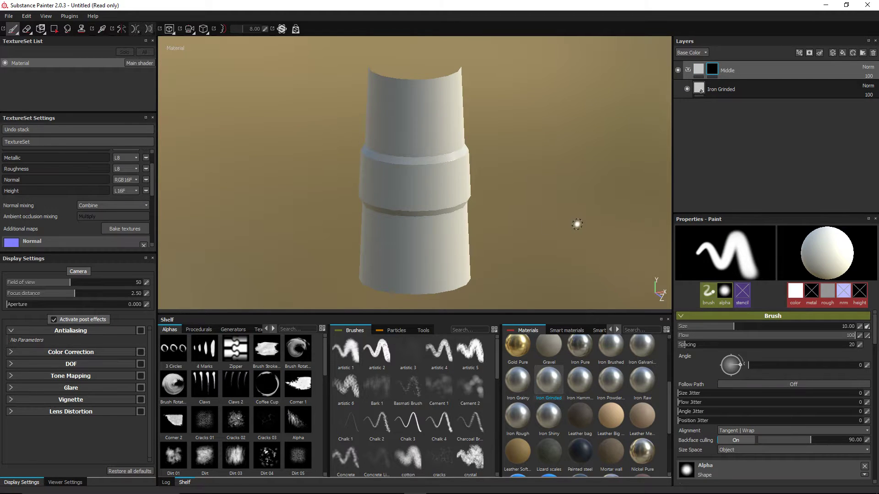
{"action": "mouse_move", "coordinate": [577, 224]}
{"action": "left_mouse_down", "text": "alt"}
{"action": "mouse_move", "coordinate": [565, 208]}
{"action": "mouse_move", "coordinate": [580, 207]}
{"action": "left_mouse_up", "text": "alt"}
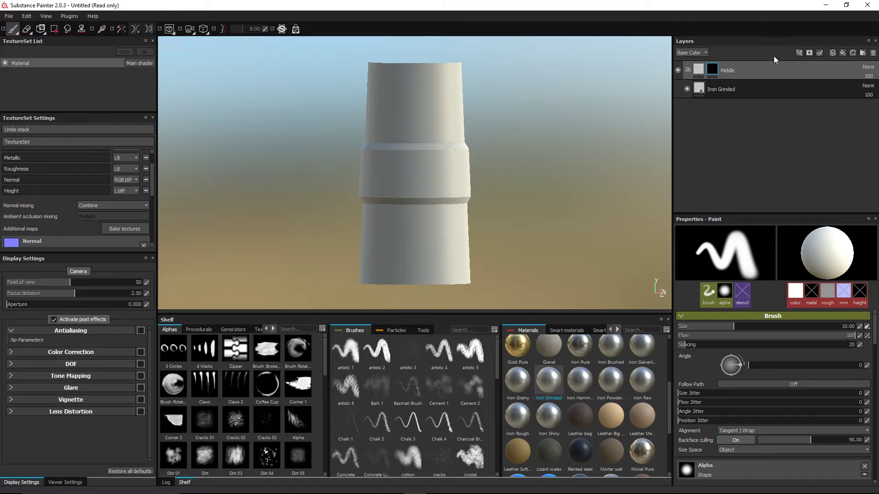
{"action": "left_click", "coordinate": [53, 33]}
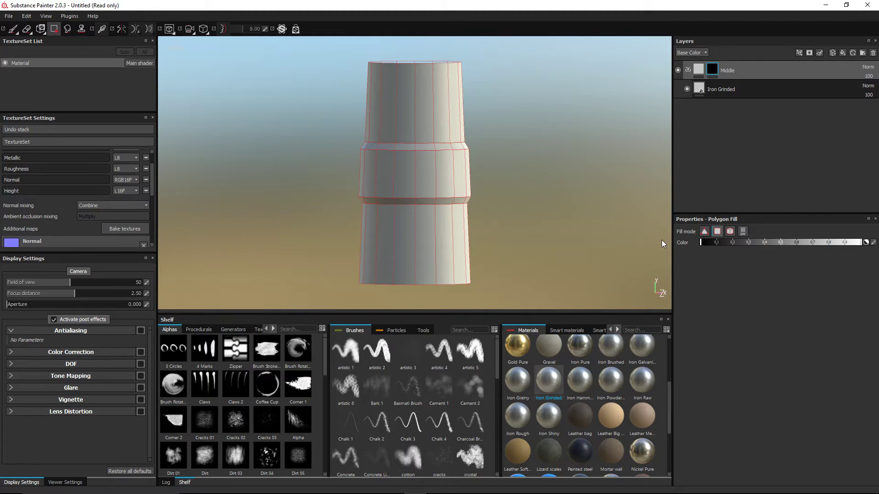
- Try filling the folder's mask over the entire cylinder with the mesh fill mode, and undo it
{"action": "left_click", "coordinate": [731, 232]}
{"action": "left_click", "coordinate": [435, 174]}
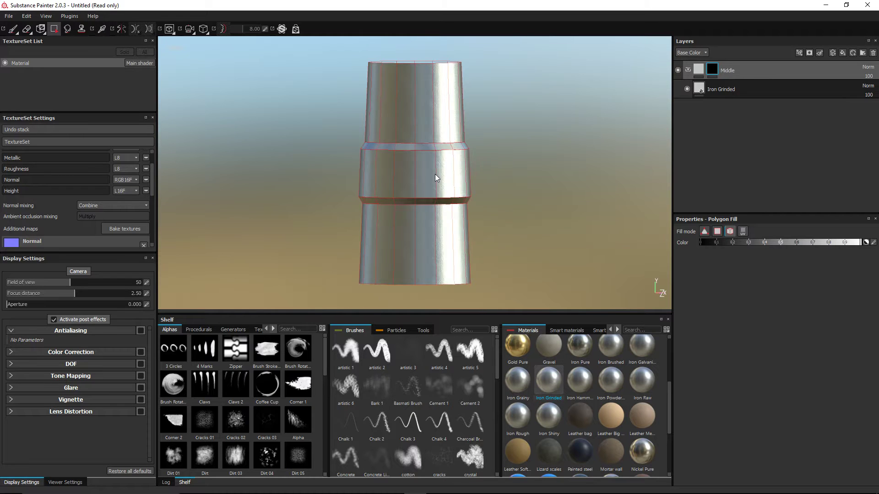
{"action": "key", "text": "ctrl+z"}
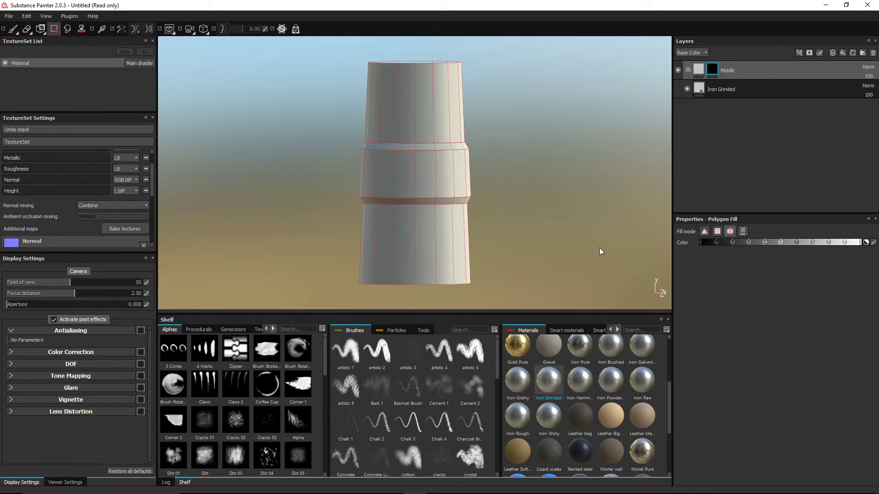
- Fill the cylinder's raised middle band white in the Middle folder's mask, trying triangle fill on it before using polygon fill
{"action": "left_click", "coordinate": [700, 232]}
{"action": "left_click", "coordinate": [468, 175]}
{"action": "left_click", "coordinate": [439, 175]}
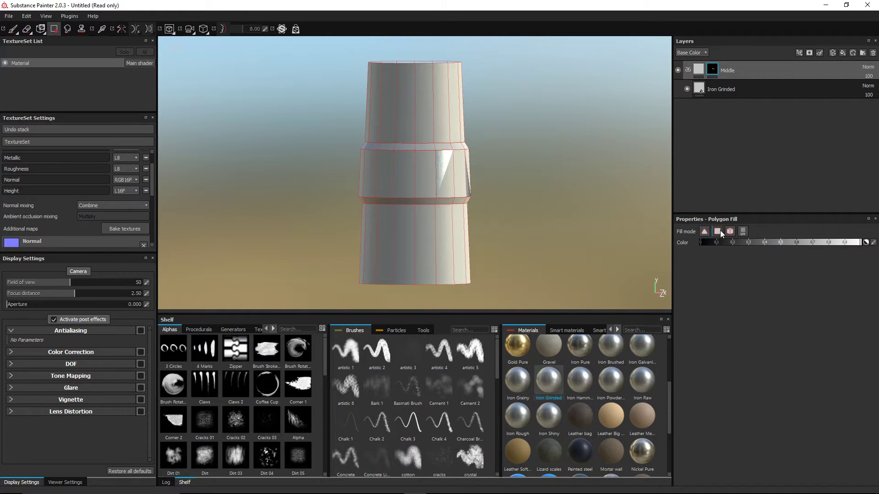
{"action": "left_click_drag", "start_coordinate": [387, 158], "coordinate": [496, 202]}
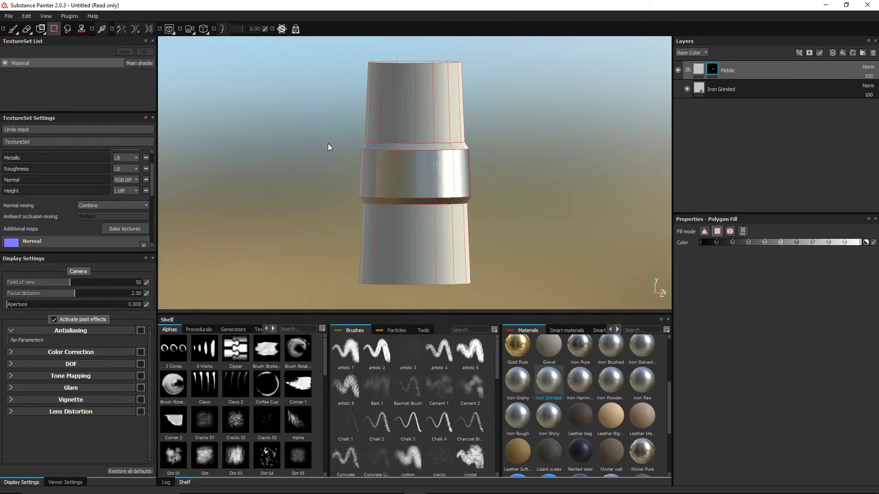
{"action": "left_click_drag", "start_coordinate": [328, 147], "coordinate": [484, 200]}
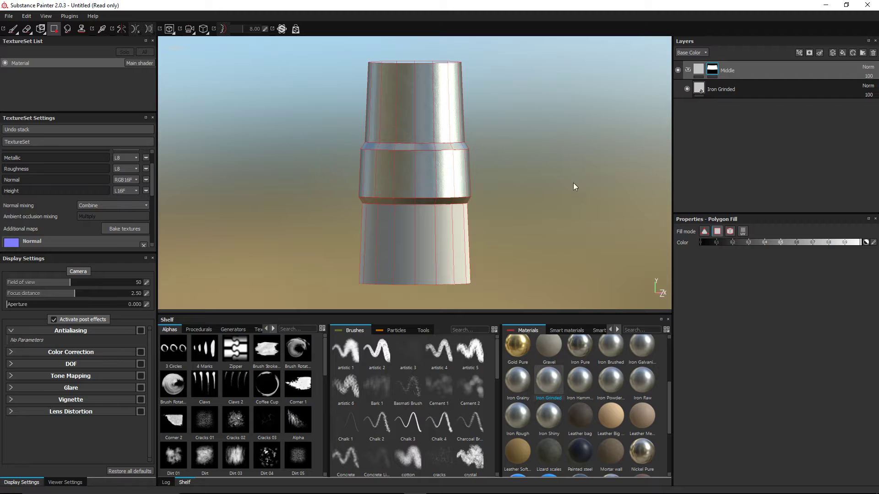
- Set the fill color to black and mask out the cylinder's upper section from the Middle folder
{"action": "left_click_drag", "start_coordinate": [857, 244], "coordinate": [666, 245]}
{"action": "left_click_drag", "start_coordinate": [315, 45], "coordinate": [518, 109]}
{"action": "right_click", "coordinate": [536, 111]}
{"action": "left_click", "coordinate": [484, 77]}
{"action": "middle_click_drag", "start_coordinate": [560, 106], "coordinate": [559, 107], "text": "alt"}
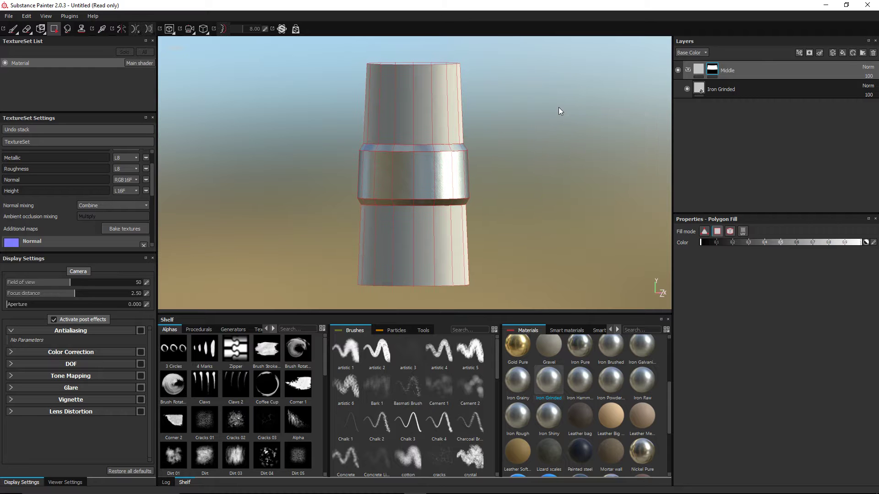
{"action": "left_click_drag", "start_coordinate": [557, 118], "coordinate": [498, 129], "text": "alt"}
{"action": "middle_click_drag", "start_coordinate": [497, 125], "coordinate": [516, 117], "text": "alt"}
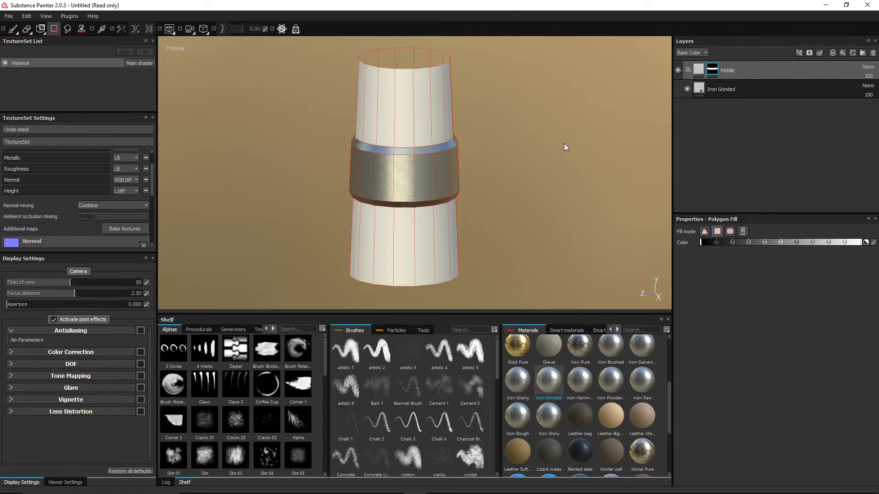
- Add the Painted steel material as a layer above Iron Grinded inside the Middle folder
{"action": "left_click_drag", "start_coordinate": [527, 156], "coordinate": [524, 157], "text": "alt"}
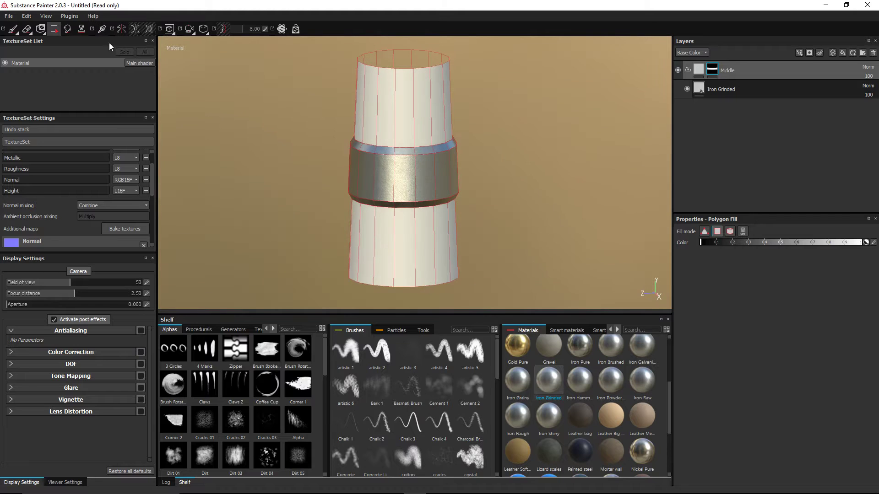
{"action": "left_click", "coordinate": [42, 31]}
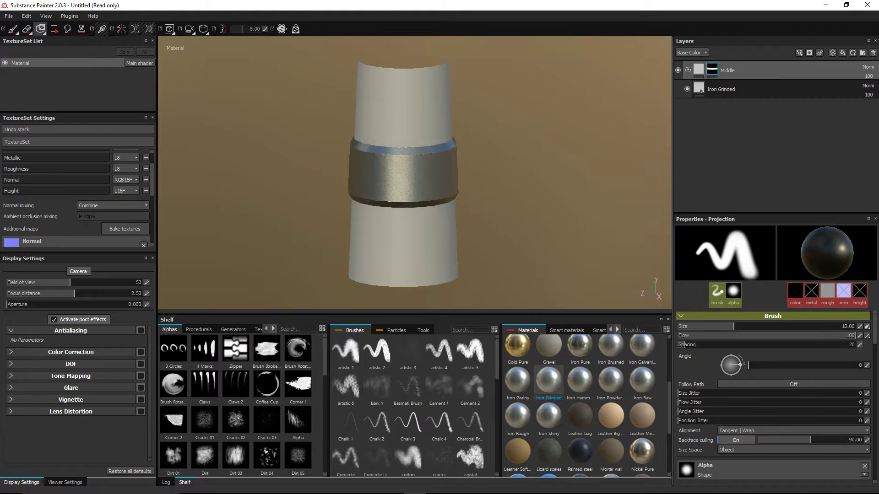
{"action": "left_click_drag", "start_coordinate": [586, 138], "coordinate": [587, 129], "text": "alt"}
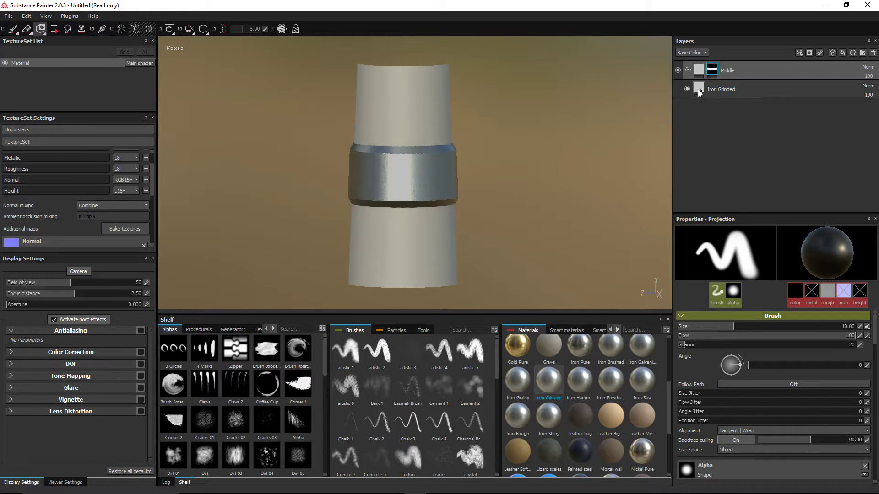
{"action": "scroll", "coordinate": [526, 163], "scroll_direction": "up", "scroll_amount": 3}
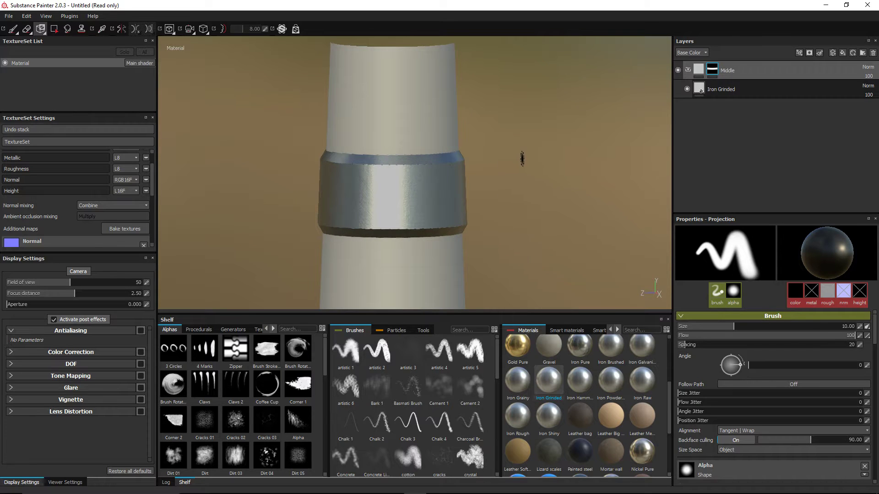
{"action": "scroll", "coordinate": [522, 164], "scroll_direction": "down", "scroll_amount": 2}
{"action": "left_click_drag", "start_coordinate": [523, 168], "coordinate": [534, 173], "text": "alt"}
{"action": "left_click", "coordinate": [717, 90]}
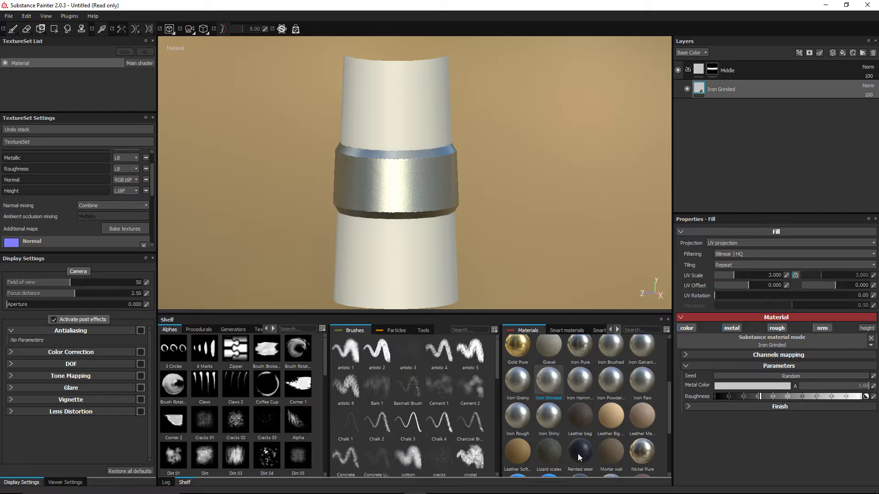
{"action": "left_click_drag", "start_coordinate": [578, 455], "coordinate": [741, 77]}
{"action": "left_click_drag", "start_coordinate": [719, 111], "coordinate": [721, 81]}
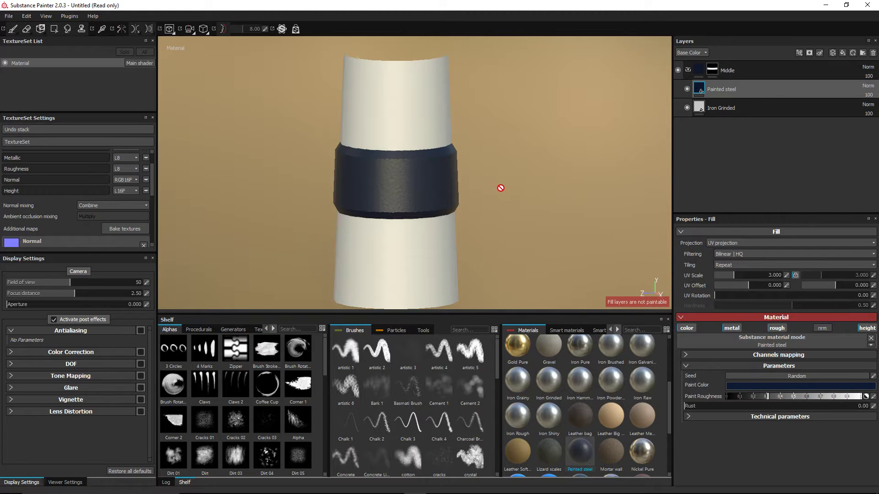
- Examine the painted steel surface and the edges of the cylinder's middle band from several angles
{"action": "left_click_drag", "start_coordinate": [505, 193], "coordinate": [522, 204], "text": "alt"}
{"action": "scroll", "coordinate": [486, 228], "scroll_direction": "up", "scroll_amount": 3}
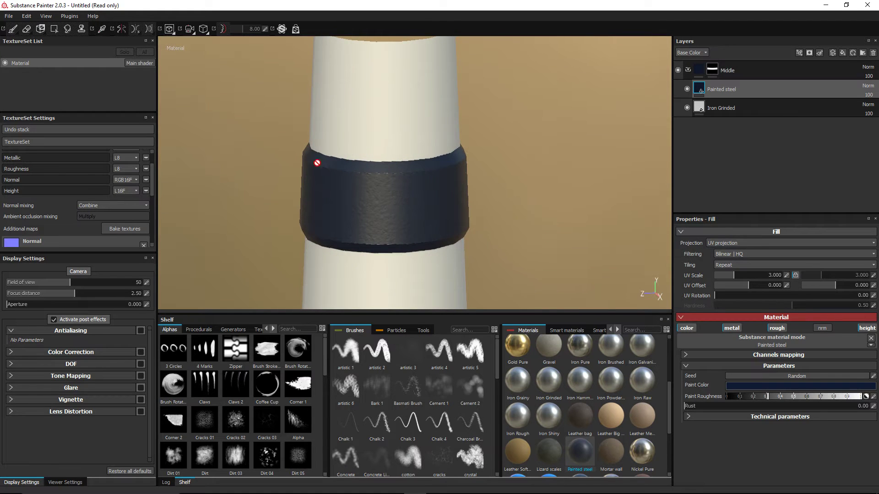
{"action": "scroll", "coordinate": [399, 182], "scroll_direction": "up", "scroll_amount": 2}
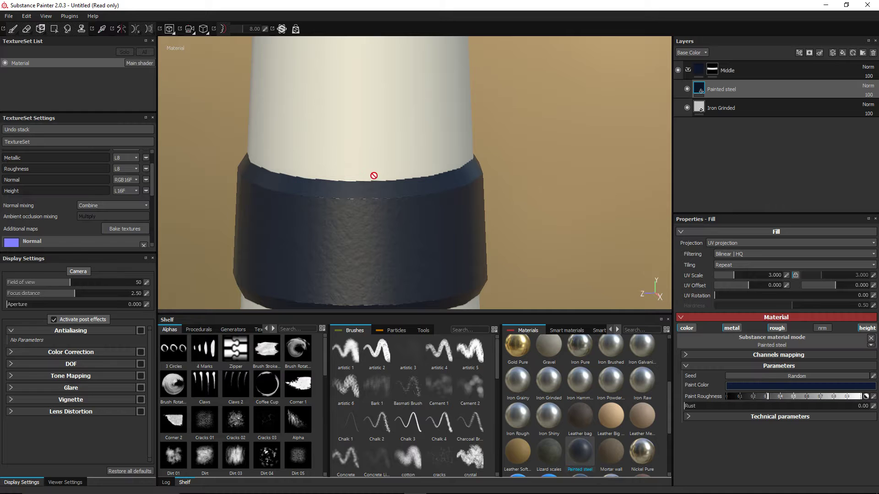
{"action": "left_click_drag", "start_coordinate": [587, 245], "coordinate": [580, 233], "text": "alt"}
{"action": "middle_click_drag", "start_coordinate": [580, 222], "coordinate": [577, 169], "text": "alt"}
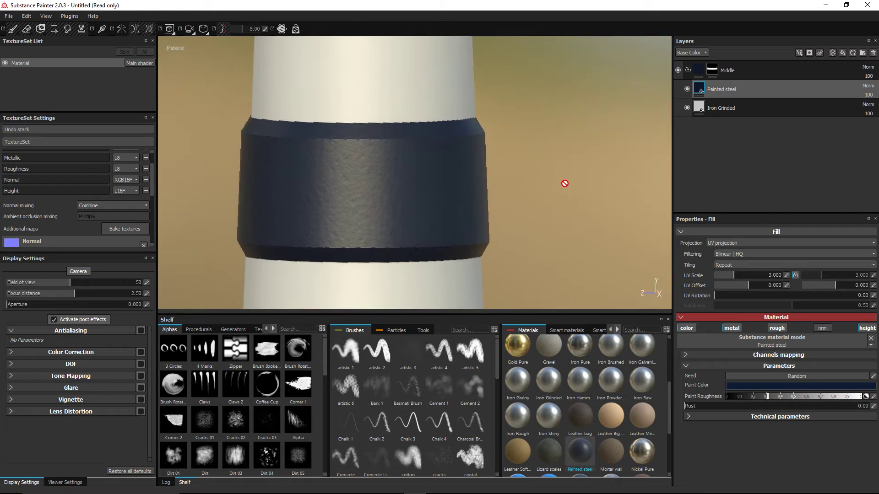
{"action": "left_click_drag", "start_coordinate": [564, 183], "coordinate": [522, 192], "text": "alt"}
{"action": "scroll", "coordinate": [516, 175], "scroll_direction": "down", "scroll_amount": 2}
{"action": "middle_click_drag", "start_coordinate": [516, 175], "coordinate": [528, 203], "text": "alt"}
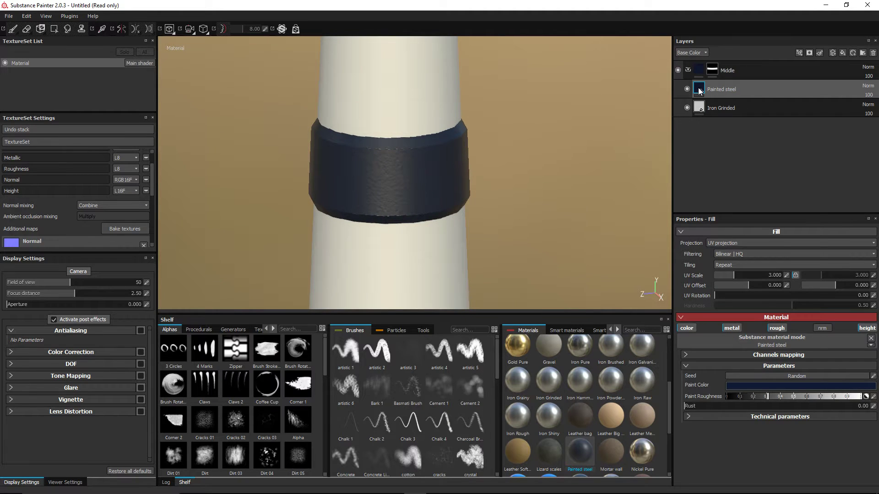
- Add a black mask to the Painted steel layer and give it an MG Dirt generator
{"action": "right_click", "coordinate": [699, 91]}
{"action": "left_click", "coordinate": [716, 105]}
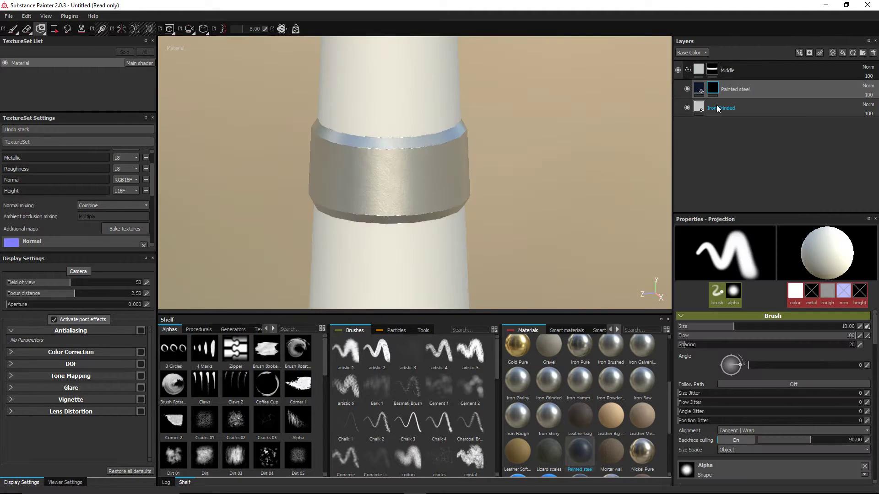
{"action": "right_click", "coordinate": [715, 89]}
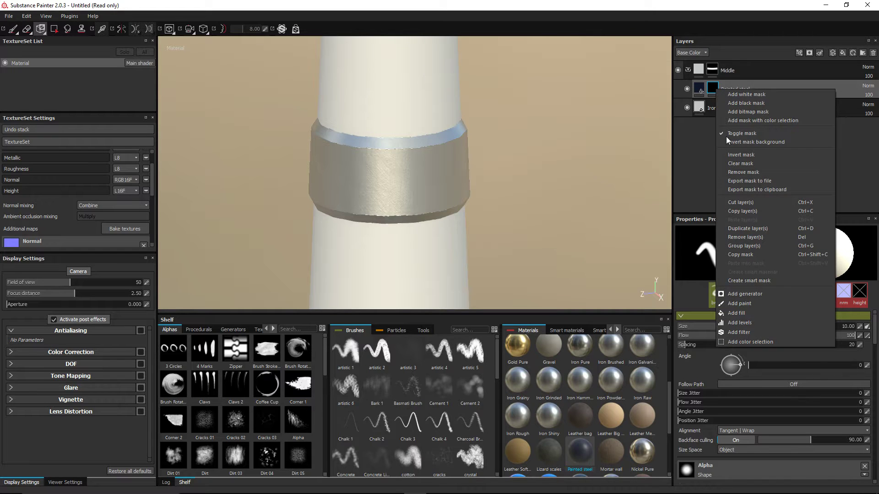
{"action": "left_click", "coordinate": [747, 293]}
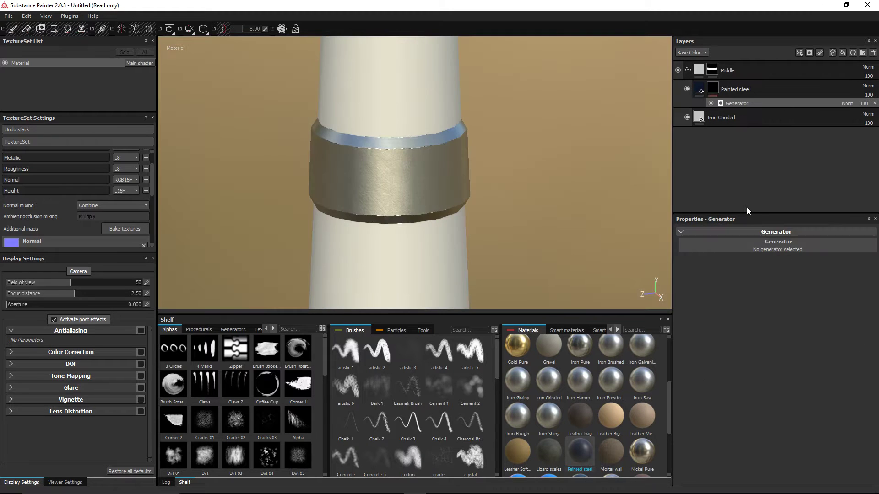
{"action": "left_click", "coordinate": [756, 242]}
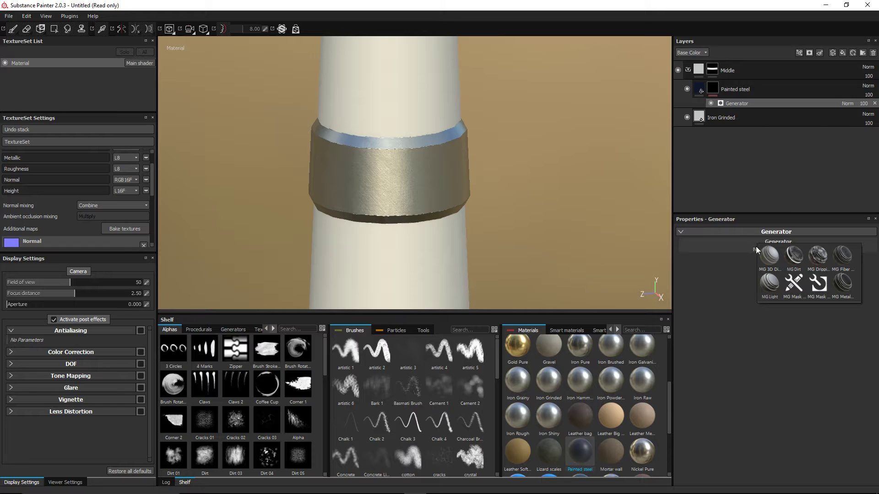
{"action": "left_click", "coordinate": [793, 253]}
- Set the MG Dirt generator's Dirt Level to 0.78 and check the dirt pattern around the band
{"action": "left_click_drag", "start_coordinate": [521, 187], "coordinate": [544, 203], "text": "alt"}
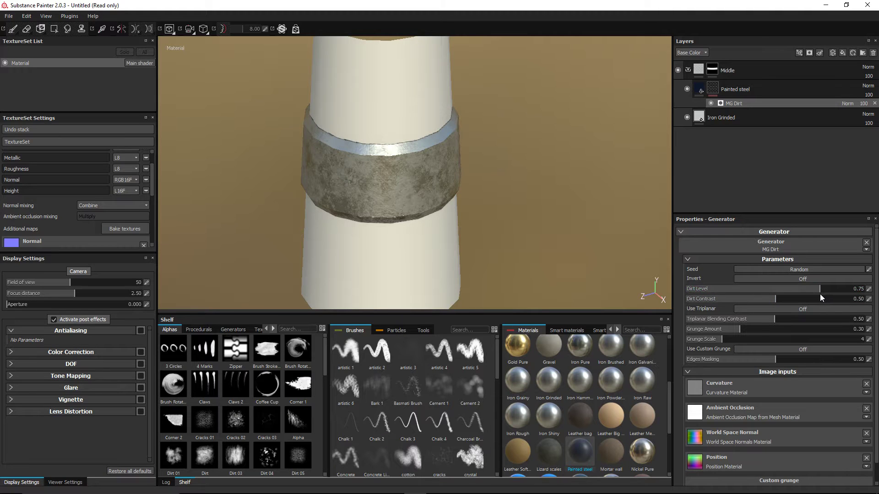
{"action": "mouse_move", "coordinate": [824, 293]}
{"action": "left_mouse_down"}
{"action": "mouse_move", "coordinate": [856, 291]}
{"action": "mouse_move", "coordinate": [823, 294]}
{"action": "left_mouse_up"}
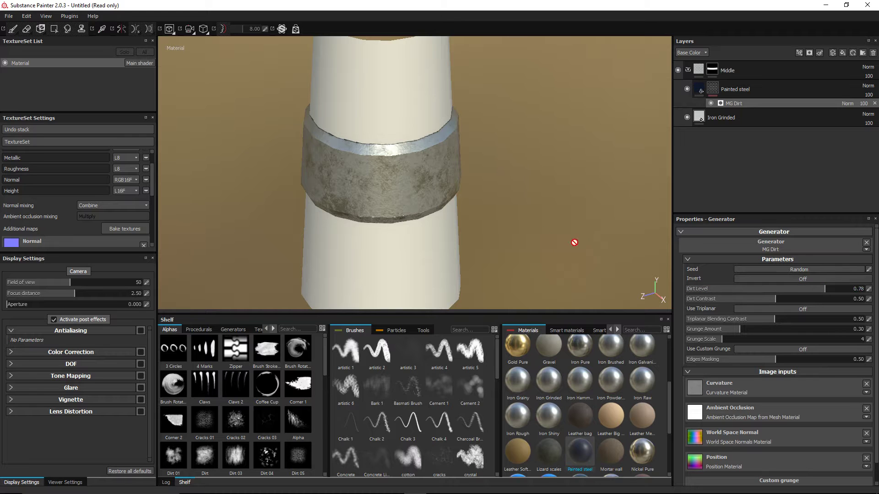
{"action": "left_click_drag", "start_coordinate": [520, 243], "coordinate": [320, 194], "text": "alt"}
{"action": "mouse_move", "coordinate": [512, 192]}
{"action": "left_mouse_down", "text": "alt"}
{"action": "mouse_move", "coordinate": [471, 198]}
{"action": "mouse_move", "coordinate": [452, 174]}
{"action": "mouse_move", "coordinate": [495, 199]}
{"action": "mouse_move", "coordinate": [522, 197]}
{"action": "mouse_move", "coordinate": [514, 190]}
{"action": "mouse_move", "coordinate": [503, 220]}
{"action": "mouse_move", "coordinate": [537, 209]}
{"action": "mouse_move", "coordinate": [479, 196]}
{"action": "mouse_move", "coordinate": [466, 207]}
{"action": "mouse_move", "coordinate": [438, 198]}
{"action": "mouse_move", "coordinate": [541, 198]}
{"action": "mouse_move", "coordinate": [518, 194]}
{"action": "mouse_move", "coordinate": [520, 210]}
{"action": "mouse_move", "coordinate": [544, 211]}
{"action": "left_mouse_up", "text": "alt"}
{"action": "left_click", "coordinate": [699, 92]}
{"action": "scroll", "coordinate": [537, 208], "scroll_direction": "up", "scroll_amount": 5}
{"action": "scroll", "coordinate": [545, 211], "scroll_direction": "down", "scroll_amount": 1}
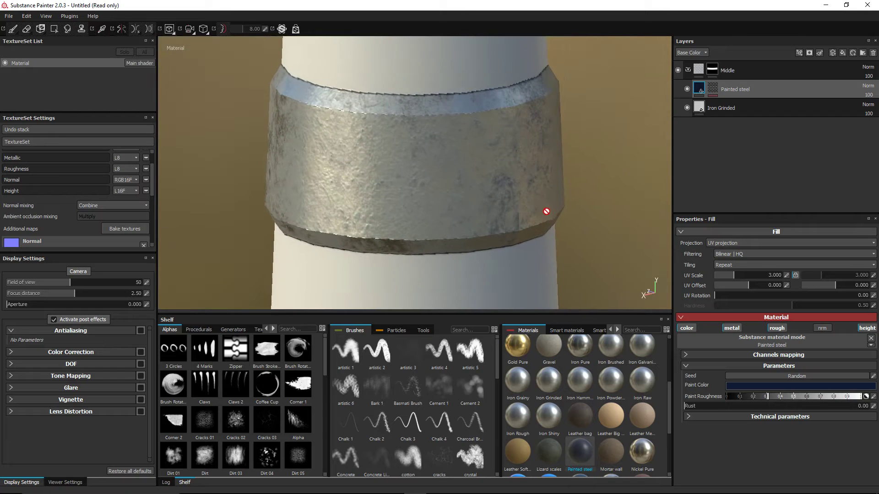
- Add a Sharpen filter to the Painted steel layer's mask and set its Sharpen Intensity to 0.35
{"action": "left_click", "coordinate": [714, 88]}
{"action": "right_click", "coordinate": [713, 89]}
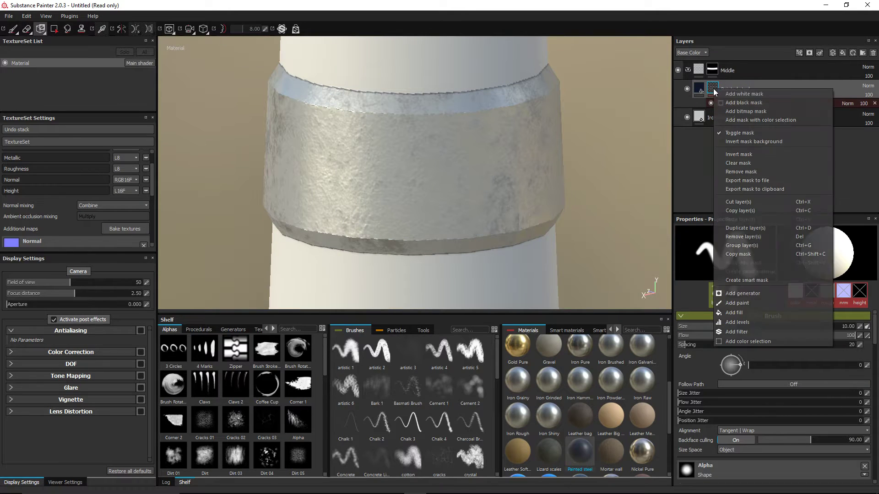
{"action": "left_click", "coordinate": [751, 331]}
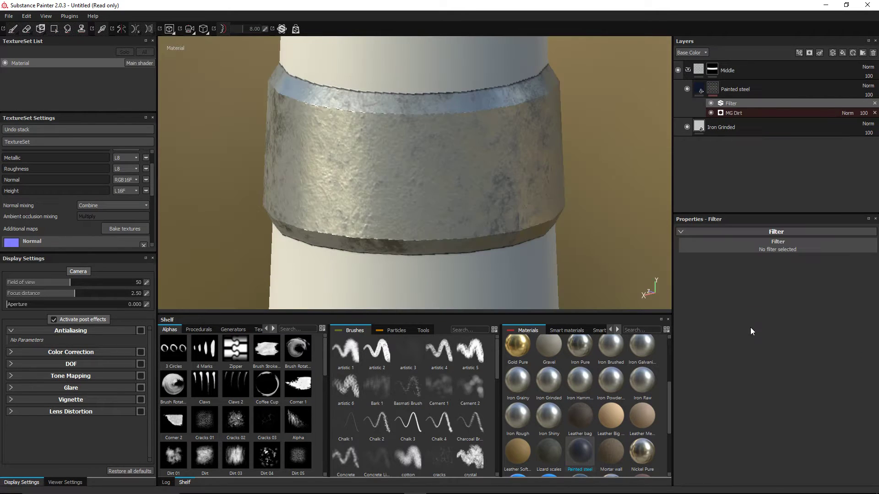
{"action": "left_click", "coordinate": [763, 243]}
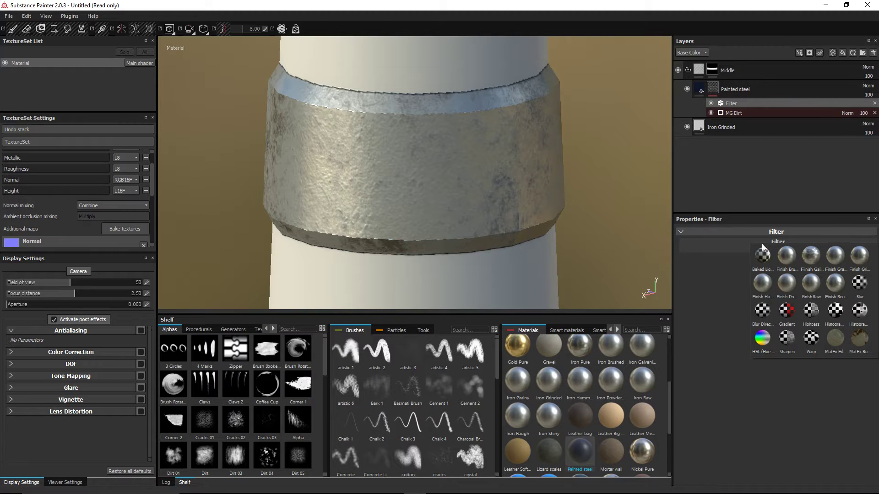
{"action": "left_click", "coordinate": [787, 339]}
{"action": "left_click_drag", "start_coordinate": [581, 180], "coordinate": [554, 190], "text": "alt"}
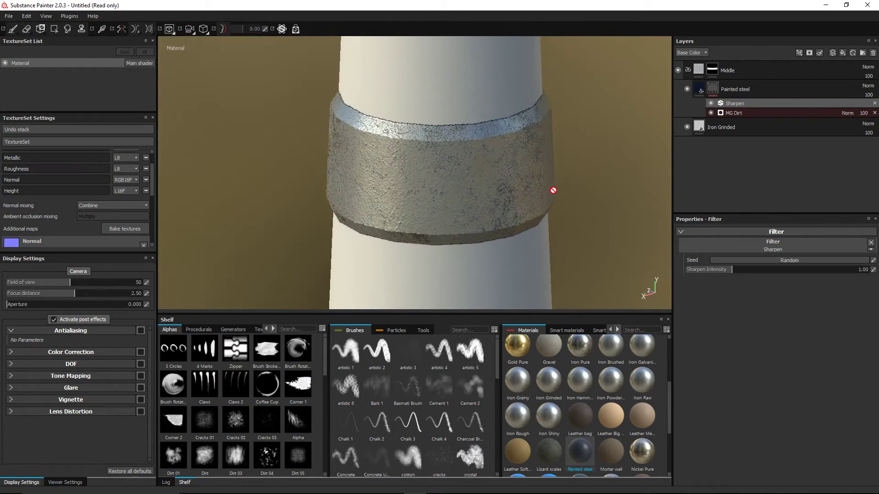
{"action": "scroll", "coordinate": [520, 196], "scroll_direction": "down", "scroll_amount": 1}
{"action": "left_click_drag", "start_coordinate": [382, 188], "coordinate": [449, 182], "text": "alt"}
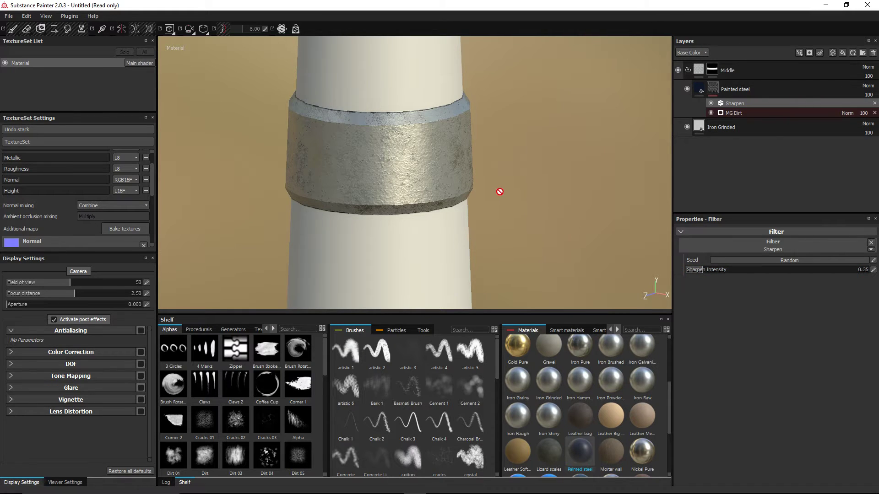
- Check the worn metal band on the cylinder and collapse the Middle folder in the layer stack
{"action": "scroll", "coordinate": [501, 192], "scroll_direction": "down", "scroll_amount": 3}
{"action": "left_click_drag", "start_coordinate": [501, 192], "coordinate": [550, 199], "text": "alt"}
{"action": "left_click_drag", "start_coordinate": [463, 198], "coordinate": [486, 197], "text": "alt"}
{"action": "middle_click_drag", "start_coordinate": [487, 196], "coordinate": [554, 190], "text": "alt"}
{"action": "left_click_drag", "start_coordinate": [472, 201], "coordinate": [496, 201], "text": "alt"}
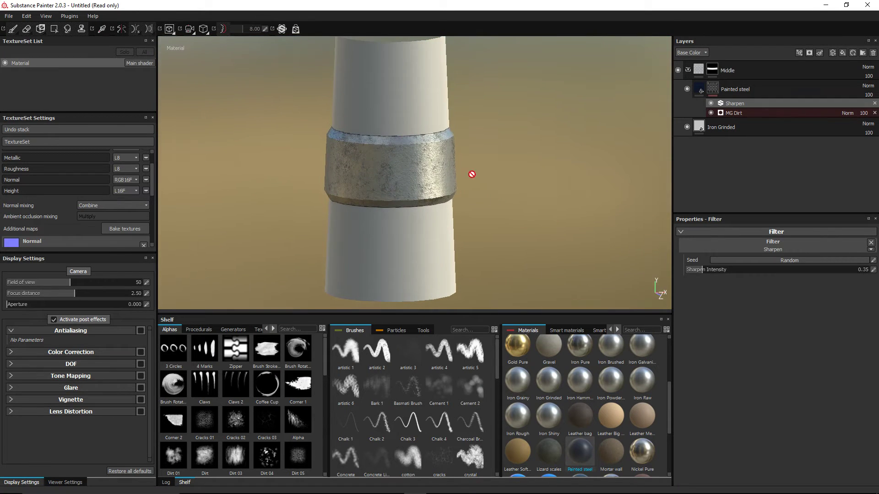
{"action": "scroll", "coordinate": [504, 188], "scroll_direction": "down", "scroll_amount": 1}
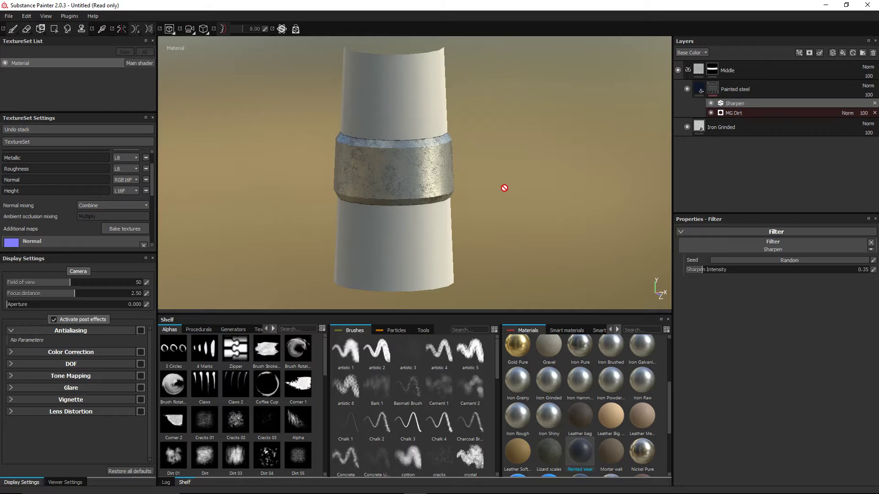
{"action": "left_click", "coordinate": [688, 70]}
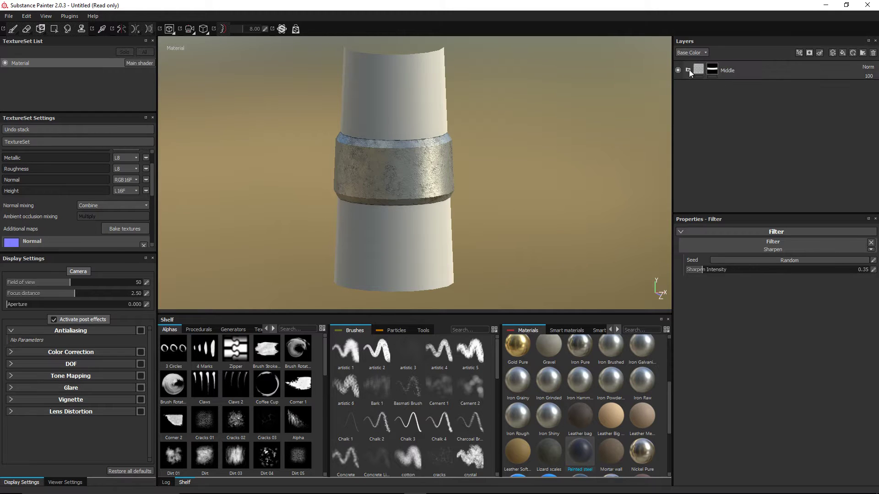
{"action": "left_click", "coordinate": [688, 69]}
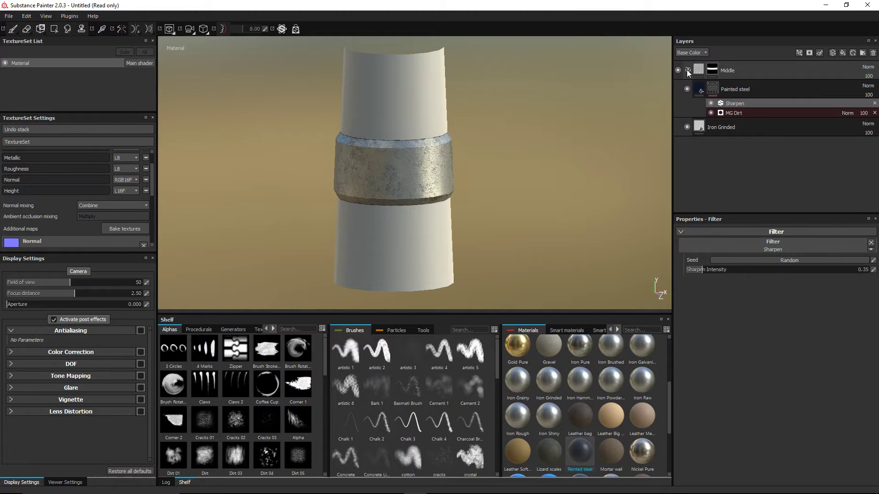
{"action": "left_click", "coordinate": [688, 70]}
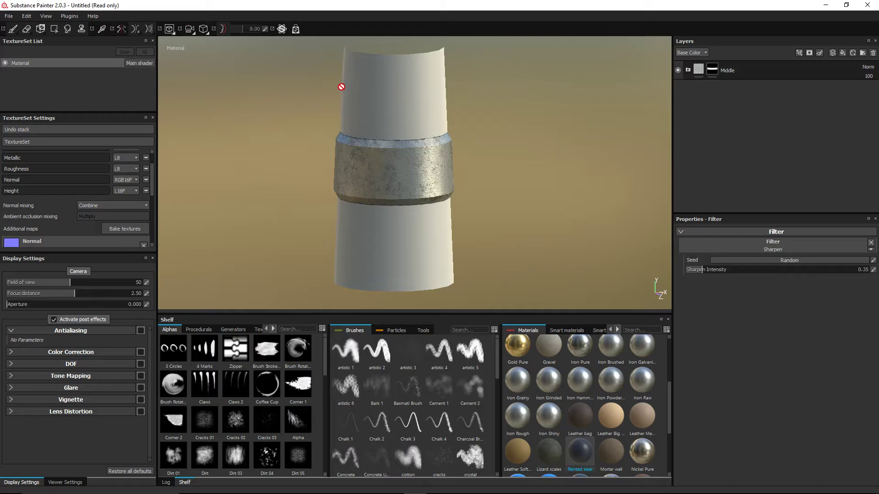
{"action": "left_click_drag", "start_coordinate": [554, 201], "coordinate": [524, 205], "text": "alt+shift"}
{"action": "scroll", "coordinate": [526, 205], "scroll_direction": "down", "scroll_amount": 2}
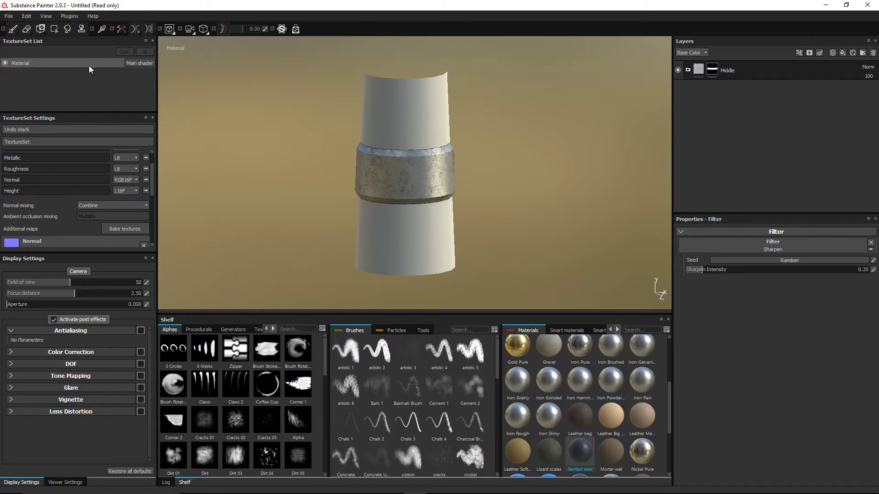
{"action": "mouse_move", "coordinate": [537, 163]}
{"action": "left_mouse_down", "text": "alt"}
{"action": "mouse_move", "coordinate": [513, 149]}
{"action": "mouse_move", "coordinate": [525, 158]}
{"action": "left_mouse_up", "text": "alt"}
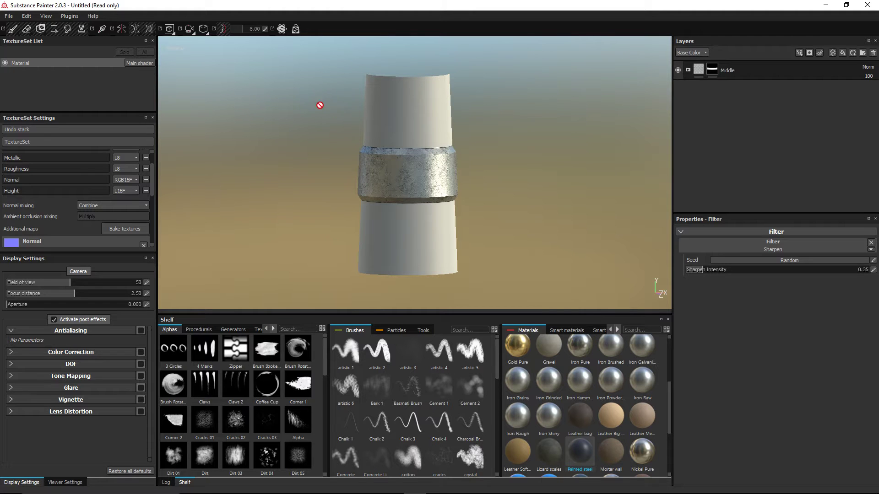
{"action": "left_click_drag", "start_coordinate": [296, 109], "coordinate": [320, 110], "text": "alt"}
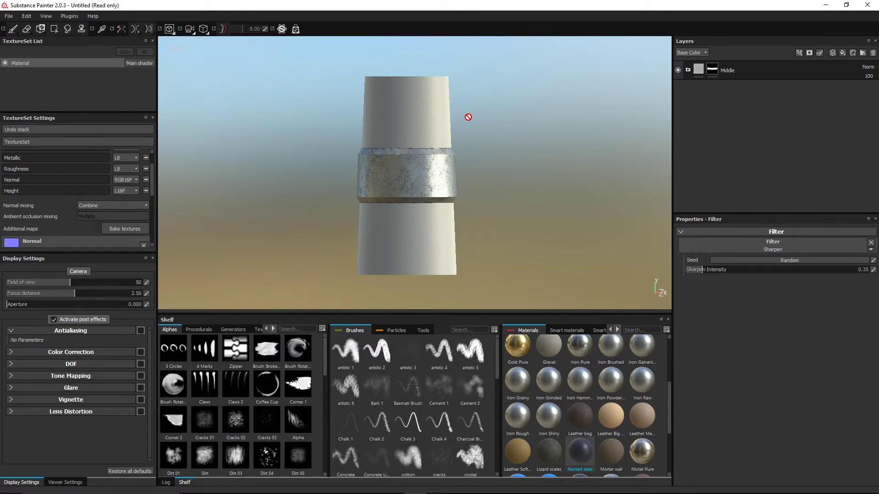
{"action": "left_click_drag", "start_coordinate": [468, 117], "coordinate": [518, 133], "text": "alt"}
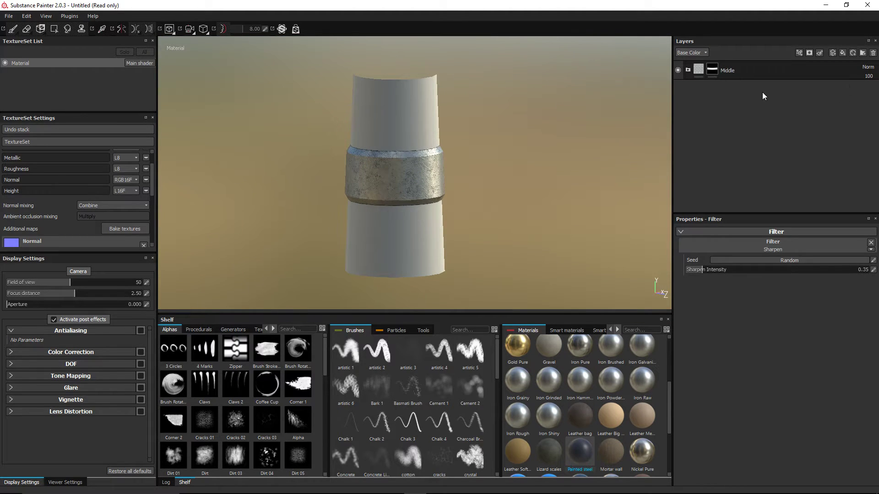
- Try adding a fill layer and a new folder to the layer stack, undoing each addition
{"action": "left_click", "coordinate": [843, 53]}
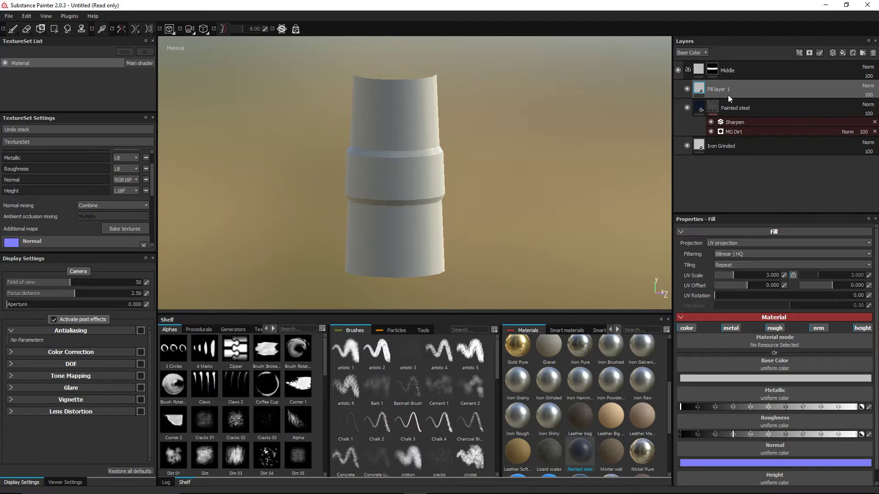
{"action": "key", "text": "ctrl+z"}
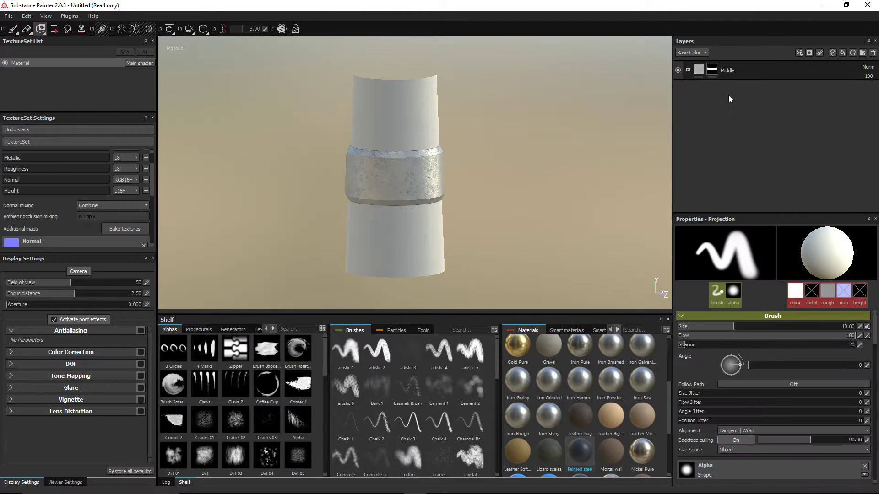
{"action": "left_click", "coordinate": [864, 55]}
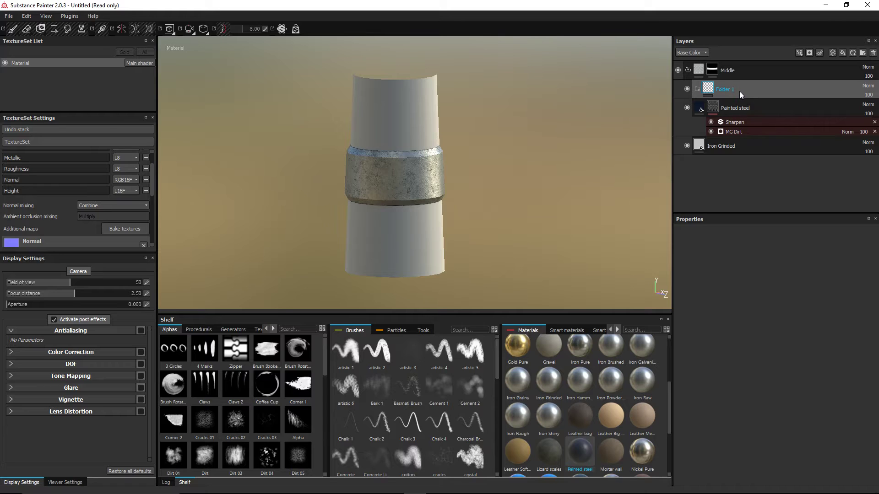
{"action": "key", "text": "ctrl+z"}
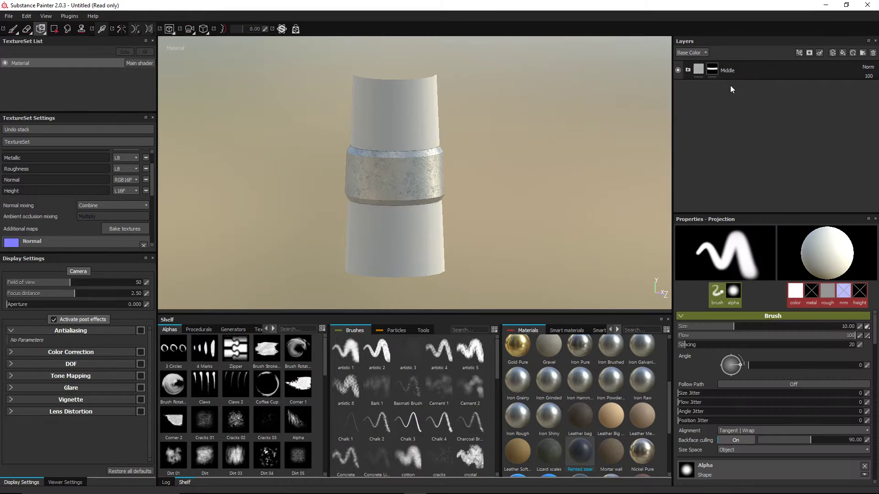
- Add a new folder above the Middle folder and name it Main
{"action": "left_click", "coordinate": [864, 53]}
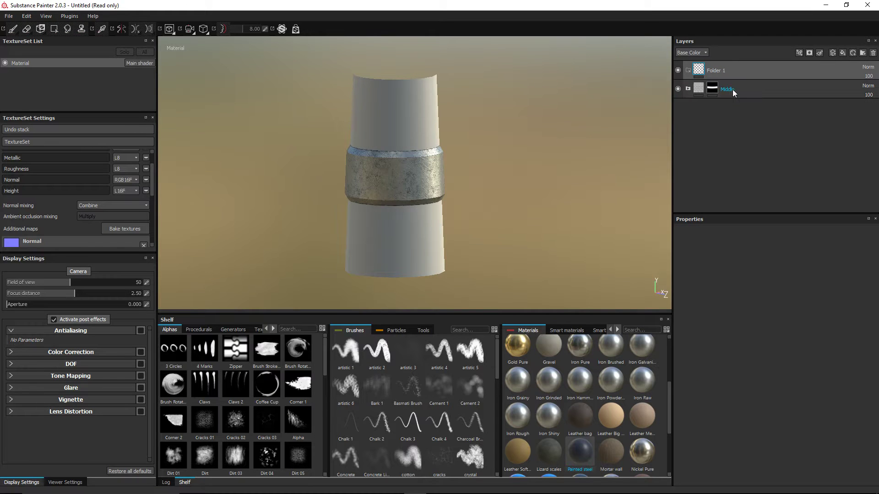
{"action": "double_click", "coordinate": [719, 70]}
{"action": "type", "text": "Main"}
{"action": "key", "text": "Return"}
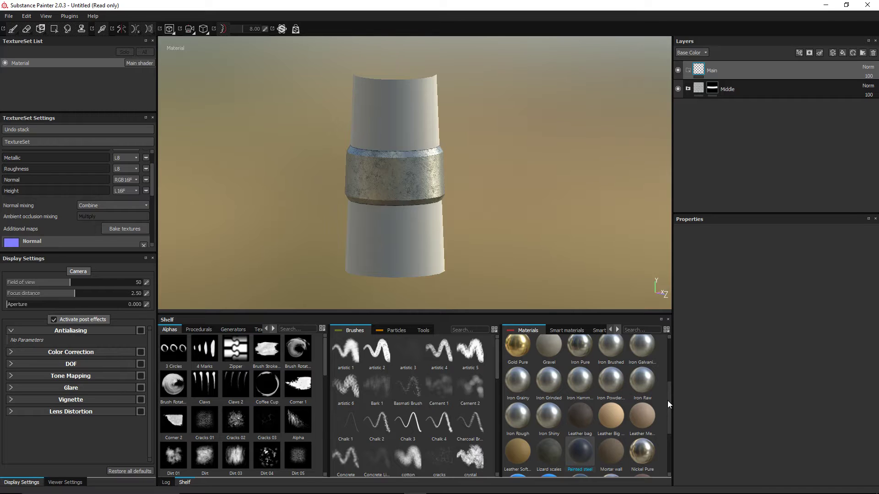
- Add a fill layer and place it inside the Main folder
{"action": "left_click_drag", "start_coordinate": [668, 401], "coordinate": [666, 381]}
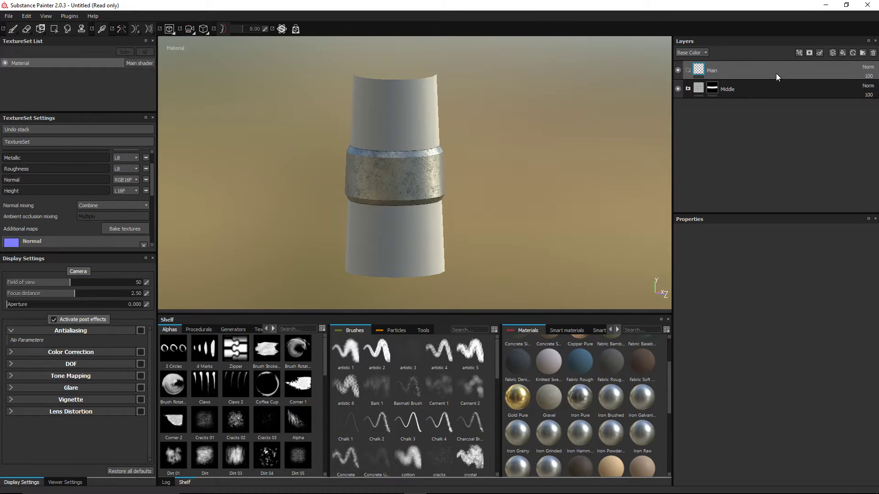
{"action": "left_click", "coordinate": [843, 53]}
{"action": "left_click_drag", "start_coordinate": [730, 72], "coordinate": [738, 87]}
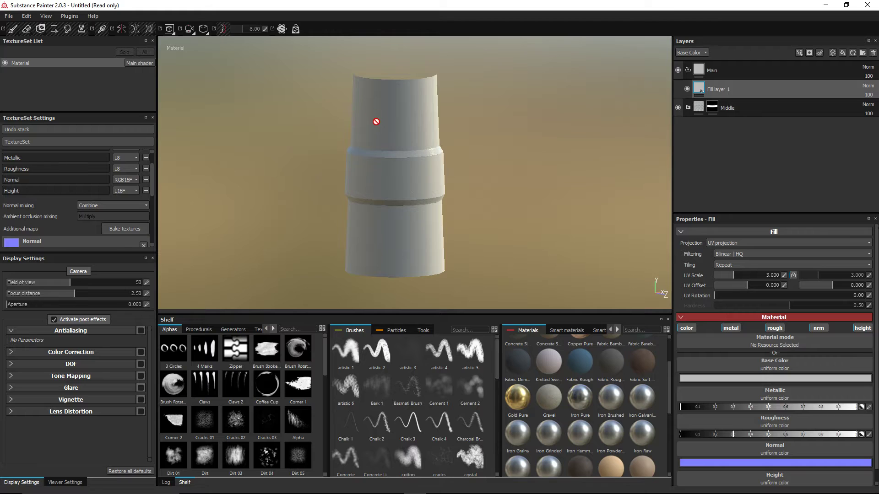
- Set the fill layer's base color to a dark green with hue 0.308, saturation 1.000 and value 0.046
{"action": "left_click", "coordinate": [742, 379]}
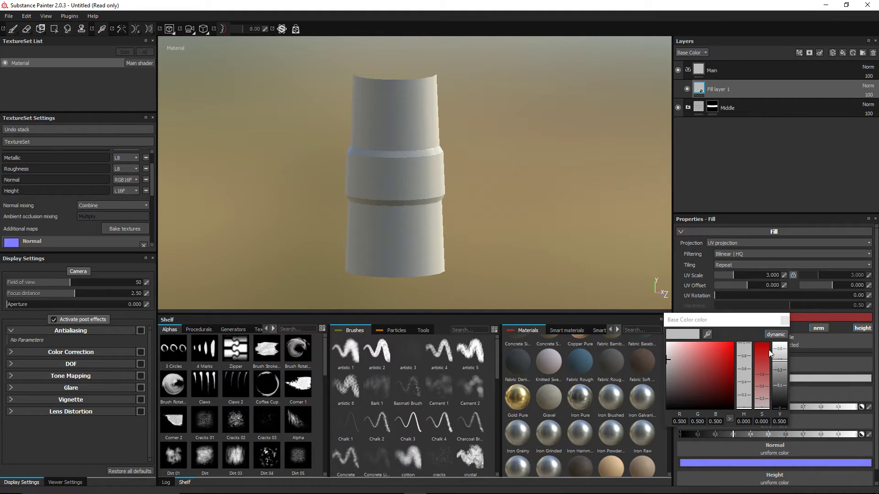
{"action": "left_click", "coordinate": [775, 336]}
{"action": "left_click", "coordinate": [745, 389]}
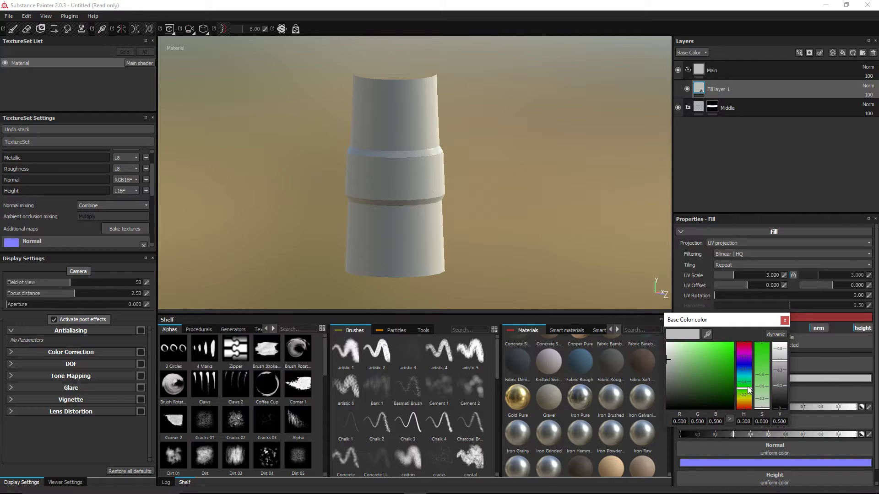
{"action": "left_click", "coordinate": [729, 365]}
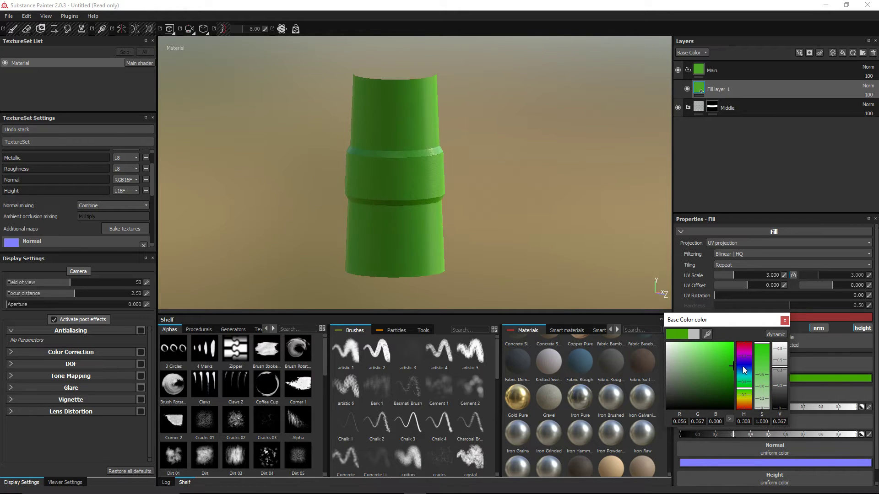
{"action": "left_click_drag", "start_coordinate": [778, 371], "coordinate": [782, 397]}
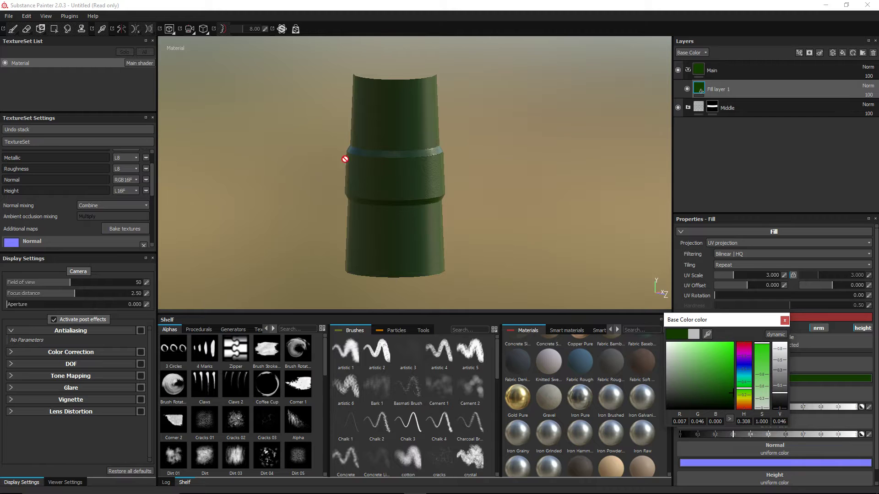
{"action": "mouse_move", "coordinate": [545, 246]}
{"action": "left_mouse_down", "text": "alt"}
{"action": "mouse_move", "coordinate": [471, 194]}
{"action": "mouse_move", "coordinate": [522, 234]}
{"action": "mouse_move", "coordinate": [560, 229]}
{"action": "mouse_move", "coordinate": [542, 244]}
{"action": "left_mouse_up", "text": "alt"}
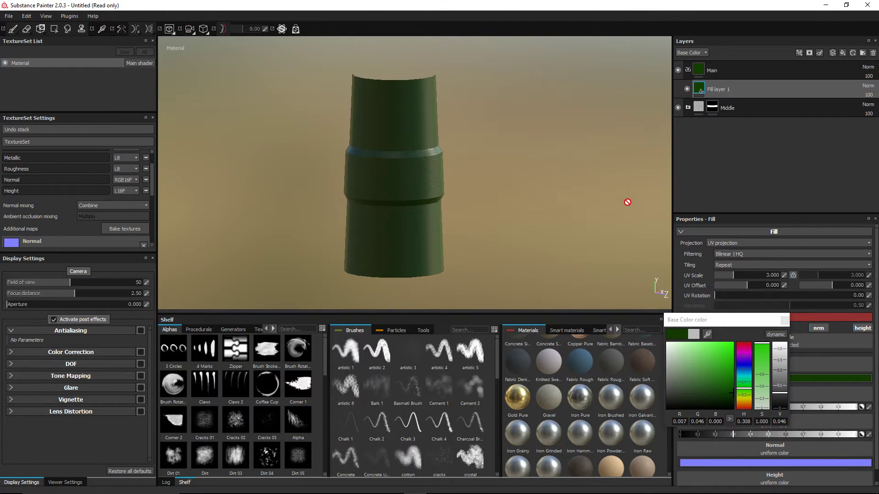
- Add a black mask to the Main folder and activate the Polygon Fill tool for it
{"action": "left_click", "coordinate": [699, 73]}
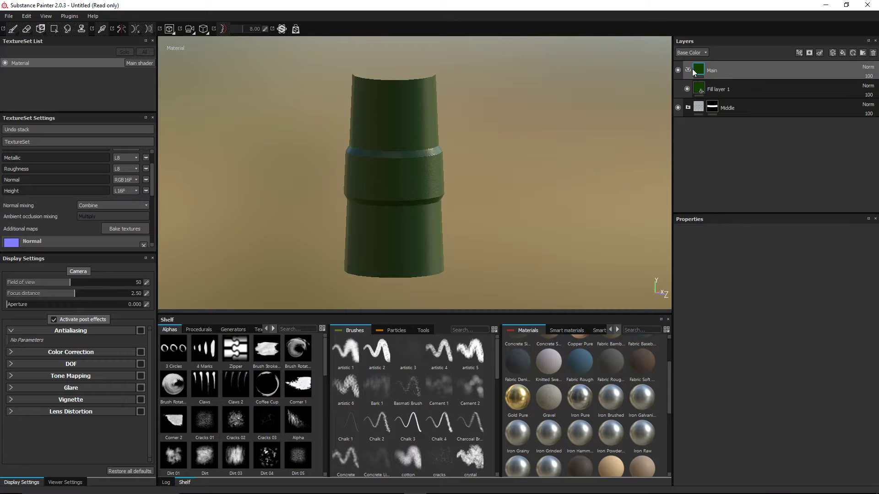
{"action": "right_click", "coordinate": [702, 73]}
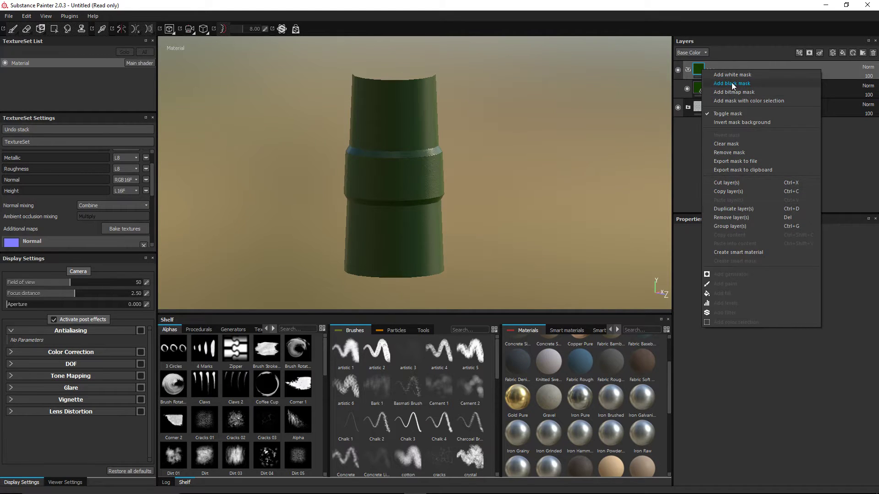
{"action": "left_click", "coordinate": [732, 83]}
{"action": "mouse_move", "coordinate": [537, 145]}
{"action": "right_mouse_down", "text": "shift"}
{"action": "mouse_move", "coordinate": [551, 165]}
{"action": "mouse_move", "coordinate": [501, 171]}
{"action": "mouse_move", "coordinate": [524, 157]}
{"action": "mouse_move", "coordinate": [529, 164]}
{"action": "right_mouse_up", "text": "shift"}
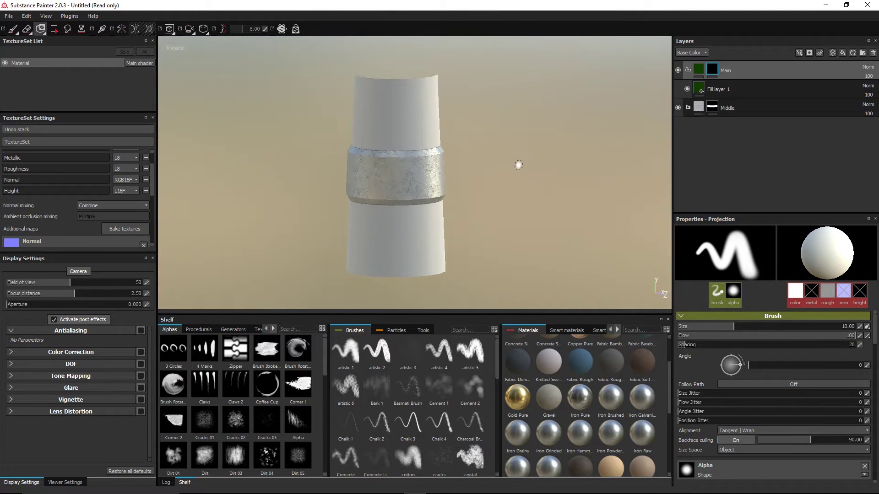
{"action": "middle_click_drag", "start_coordinate": [518, 165], "coordinate": [536, 164], "text": "alt"}
{"action": "left_click_drag", "start_coordinate": [531, 166], "coordinate": [528, 159], "text": "alt"}
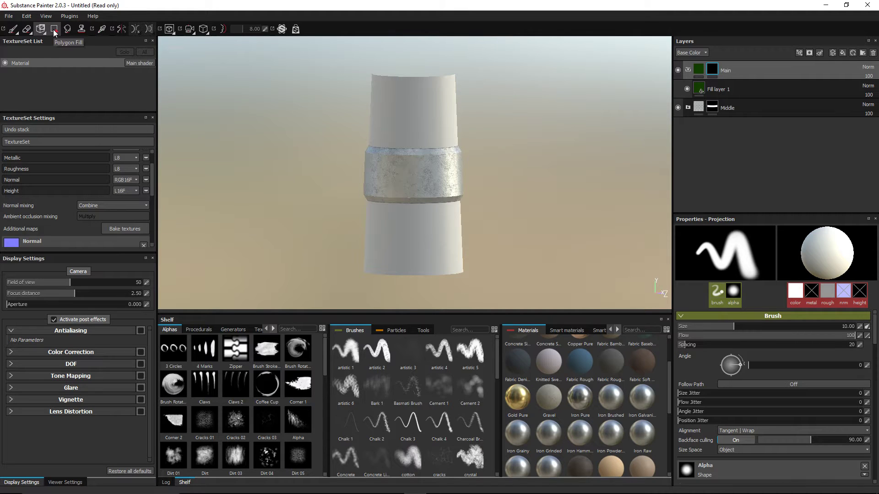
{"action": "left_click", "coordinate": [54, 30]}
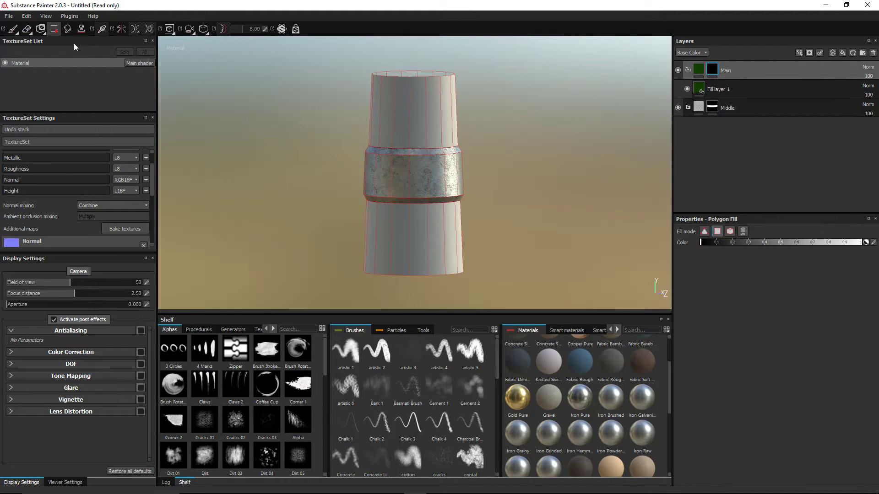
- Try filling the cylinder's upper section in the Main mask with the mesh fill mode, and undo the fill
{"action": "left_click", "coordinate": [730, 231]}
{"action": "left_click_drag", "start_coordinate": [567, 189], "coordinate": [565, 177], "text": "alt"}
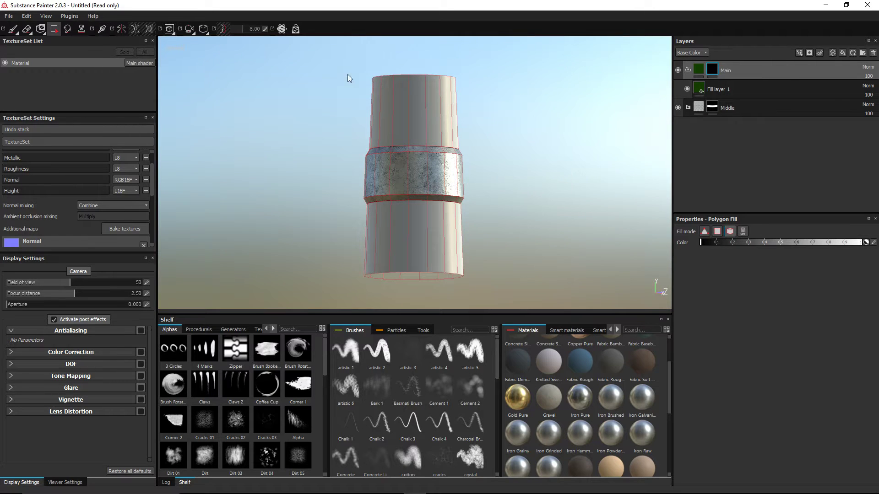
{"action": "left_click_drag", "start_coordinate": [338, 61], "coordinate": [490, 128]}
{"action": "left_click_drag", "start_coordinate": [333, 58], "coordinate": [481, 114]}
{"action": "key", "text": "ctrl+z"}
- Fill the polygons of the cylinder's upper section in the Main mask using the polygon fill mode
{"action": "left_click", "coordinate": [718, 233]}
{"action": "left_click_drag", "start_coordinate": [504, 134], "coordinate": [536, 153], "text": "alt"}
{"action": "left_click_drag", "start_coordinate": [335, 55], "coordinate": [481, 114]}
- Try filling the cylinder's lower section in the Main mask with one area selection, and undo that fill
{"action": "left_click_drag", "start_coordinate": [590, 199], "coordinate": [405, 234], "text": "alt"}
{"action": "left_click_drag", "start_coordinate": [337, 179], "coordinate": [523, 214]}
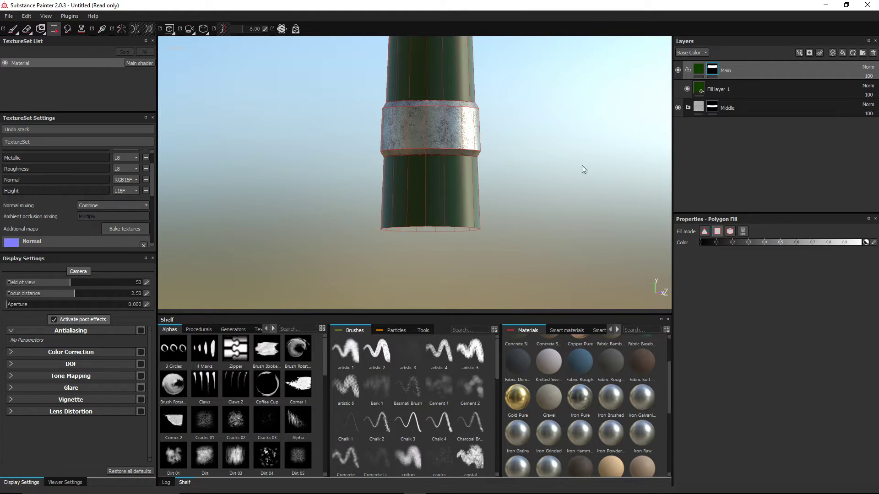
{"action": "left_click_drag", "start_coordinate": [582, 165], "coordinate": [544, 177], "text": "alt"}
{"action": "key", "text": "ctrl+z"}
- Fill the polygons all around the cylinder's lower section in the Main mask, leaving out the middle band
{"action": "left_click", "coordinate": [449, 208]}
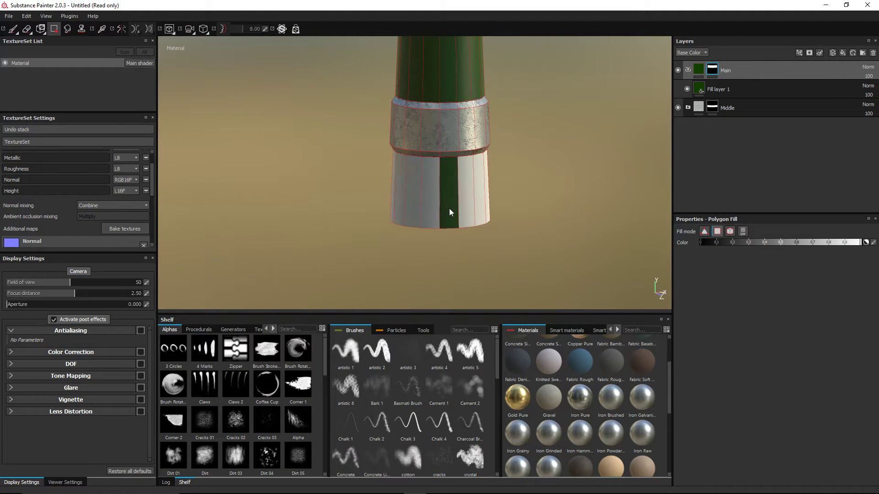
{"action": "left_click", "coordinate": [436, 210]}
{"action": "left_click", "coordinate": [469, 213]}
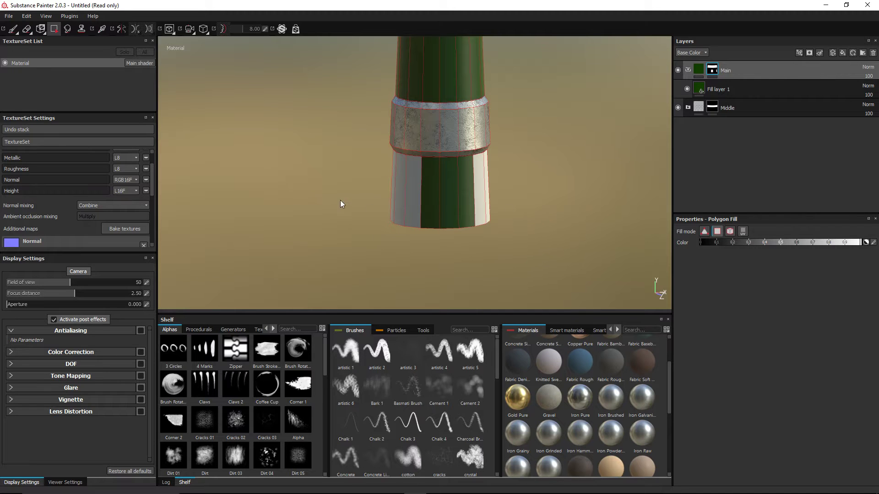
{"action": "left_click_drag", "start_coordinate": [340, 201], "coordinate": [522, 251]}
{"action": "left_click_drag", "start_coordinate": [583, 192], "coordinate": [554, 191], "text": "alt"}
{"action": "middle_click_drag", "start_coordinate": [553, 191], "coordinate": [454, 233], "text": "alt"}
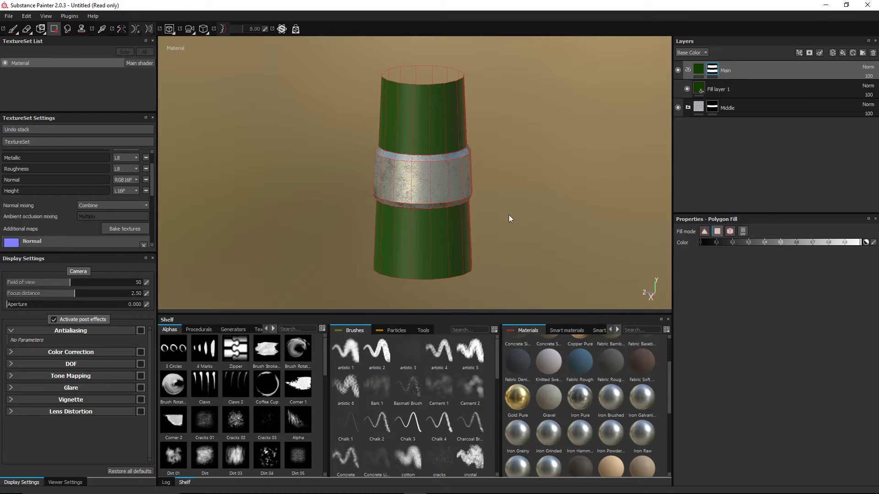
{"action": "mouse_move", "coordinate": [509, 216]}
{"action": "left_mouse_down", "text": "alt"}
{"action": "mouse_move", "coordinate": [545, 196]}
{"action": "mouse_move", "coordinate": [514, 204]}
{"action": "left_mouse_up", "text": "alt"}
- Collapse the Main folder and hide and reshow the Main and Middle folders to check what each one covers
{"action": "left_click", "coordinate": [687, 71]}
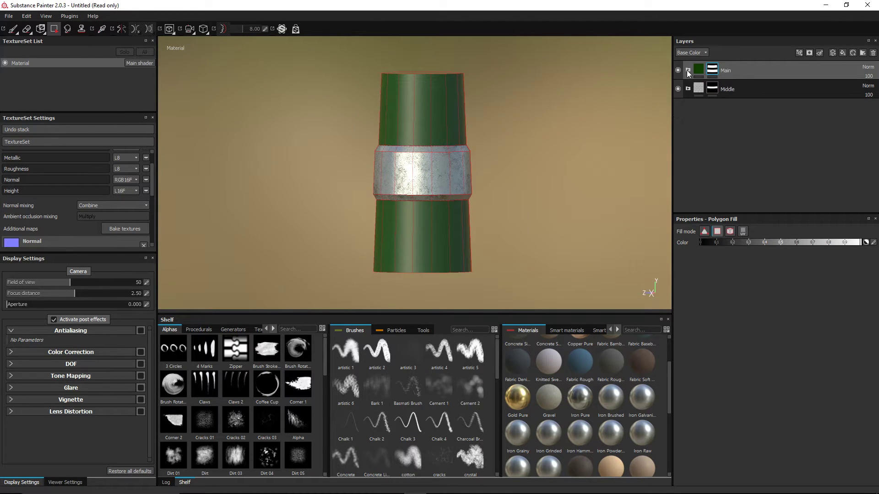
{"action": "left_click", "coordinate": [677, 72]}
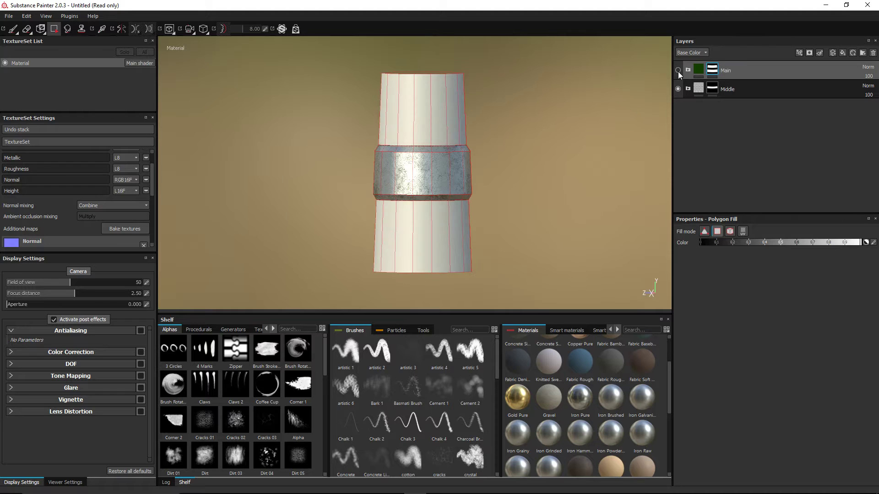
{"action": "left_click", "coordinate": [678, 71]}
{"action": "left_click", "coordinate": [678, 89]}
{"action": "left_click", "coordinate": [678, 89]}
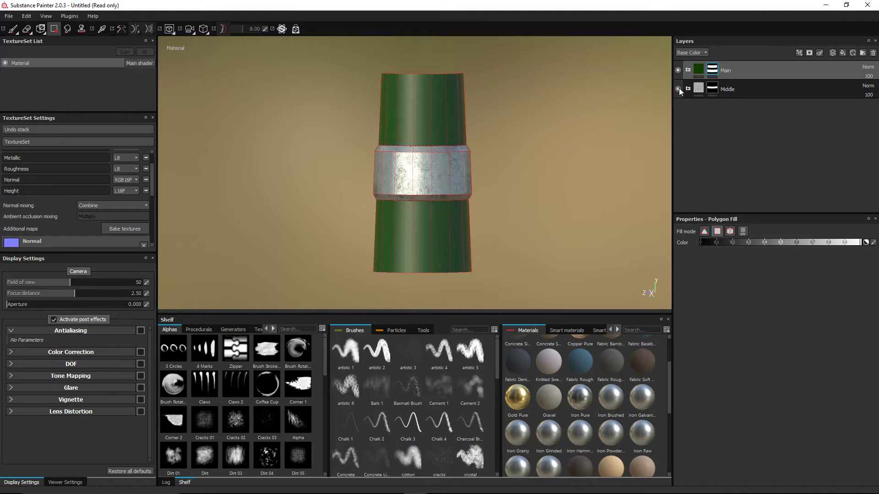
- Inspect the green and metal cylinder, compare it with the reference image 2b.png in Photos, and return to Substance Painter
{"action": "left_click_drag", "start_coordinate": [509, 168], "coordinate": [441, 180], "text": "alt"}
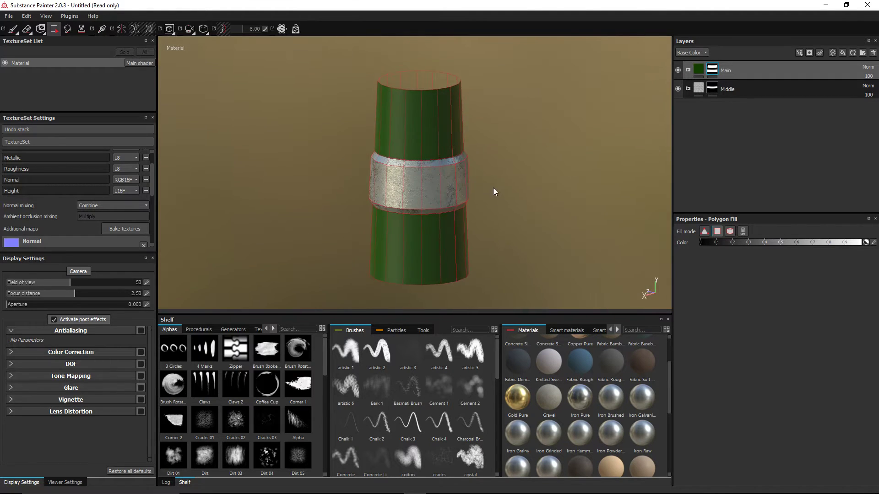
{"action": "scroll", "coordinate": [493, 189], "scroll_direction": "up", "scroll_amount": 1}
{"action": "left_click_drag", "start_coordinate": [536, 223], "coordinate": [507, 233], "text": "alt"}
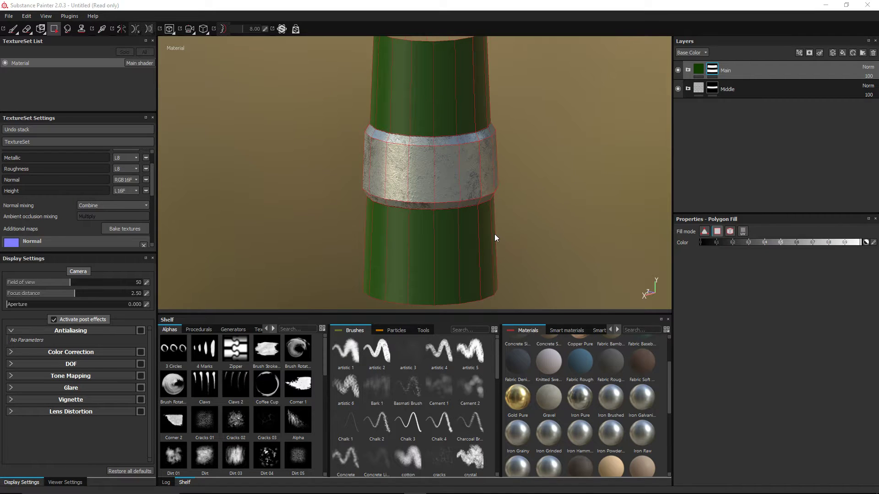
{"action": "key", "text": "alt+Tab"}
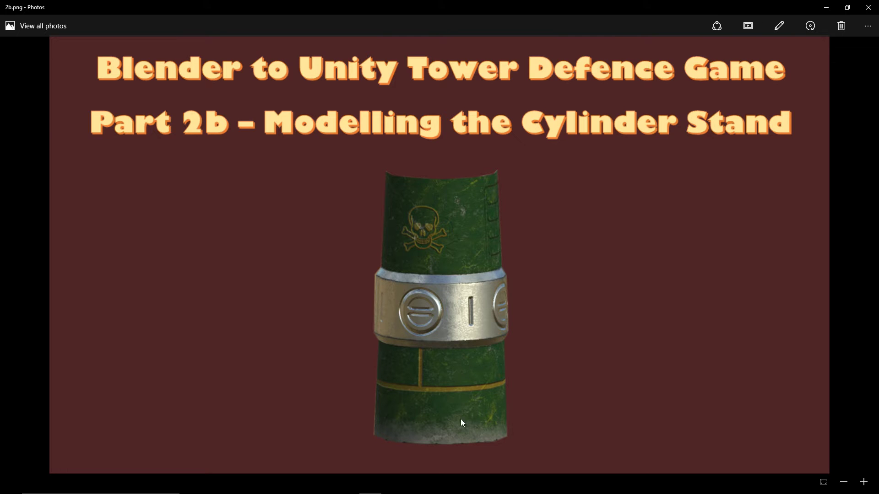
{"action": "key", "text": "alt+Tab"}
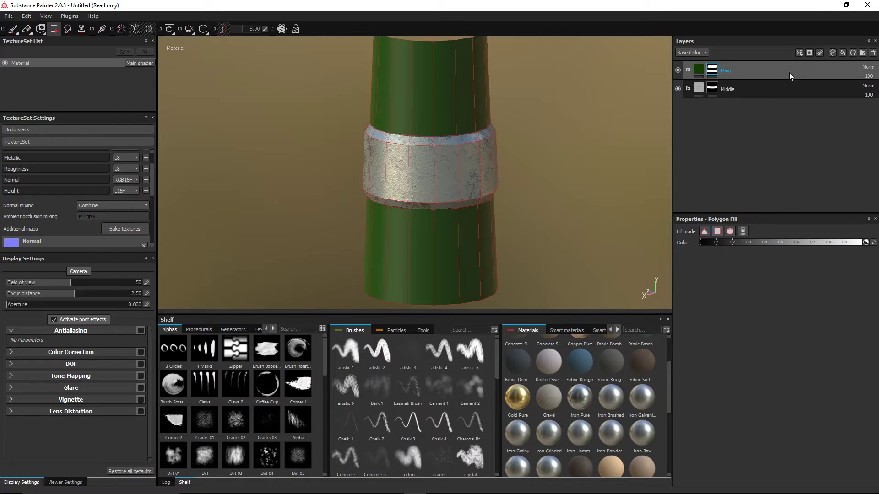
- Expand the Main folder and rename its fill layer as Green
{"action": "left_click", "coordinate": [688, 70]}
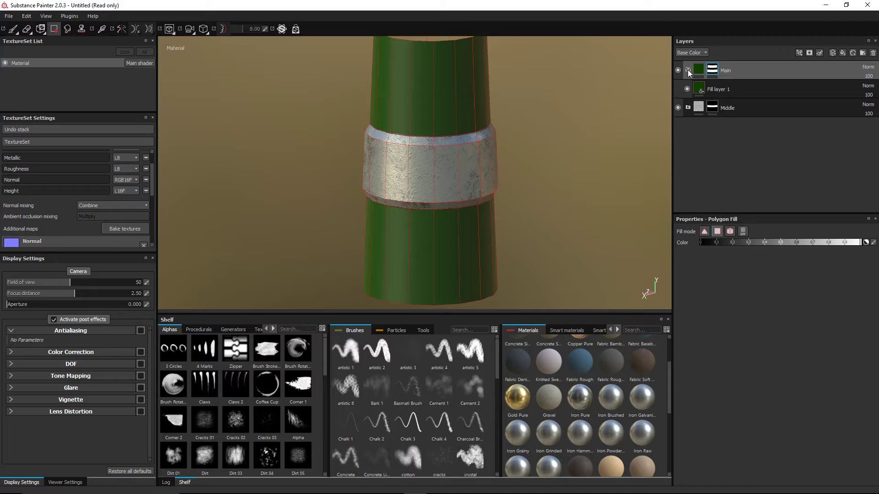
{"action": "double_click", "coordinate": [722, 89]}
{"action": "type", "text": "Gre"}
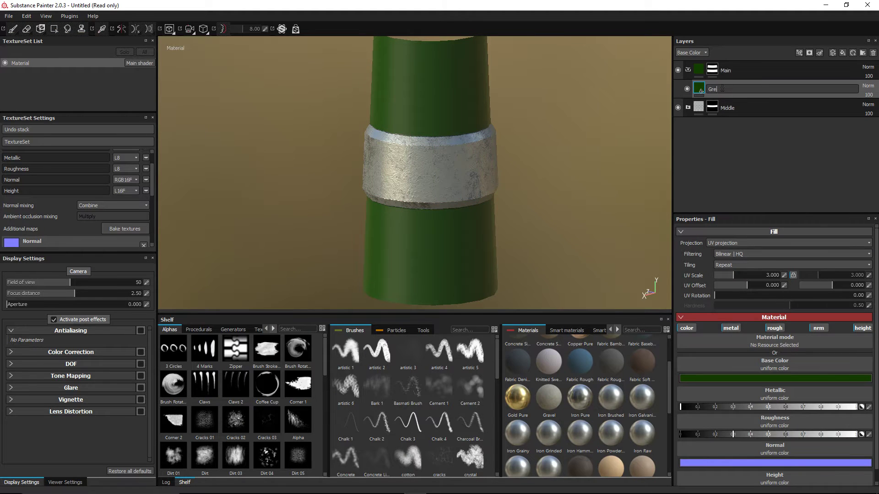
{"action": "type", "text": "en"}
{"action": "key", "text": "Return"}
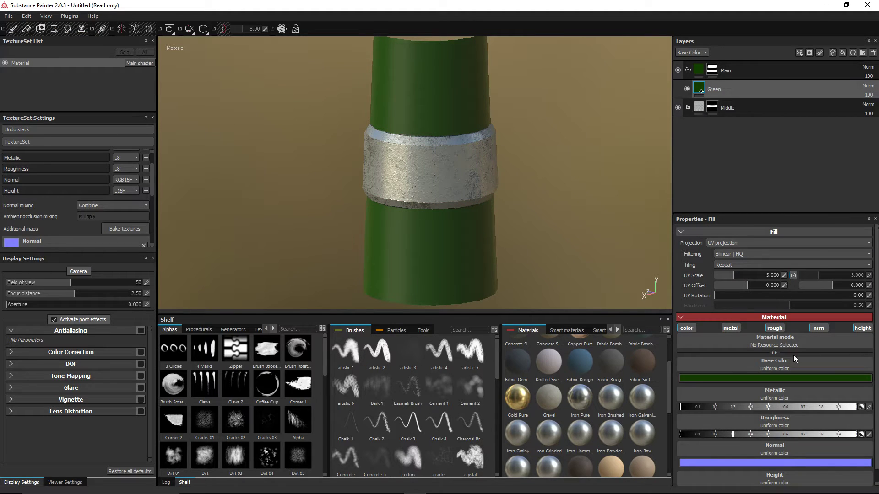
- Turn off the normal channel of the Green layer's material, keeping its roughness channel enabled
{"action": "left_click", "coordinate": [818, 328]}
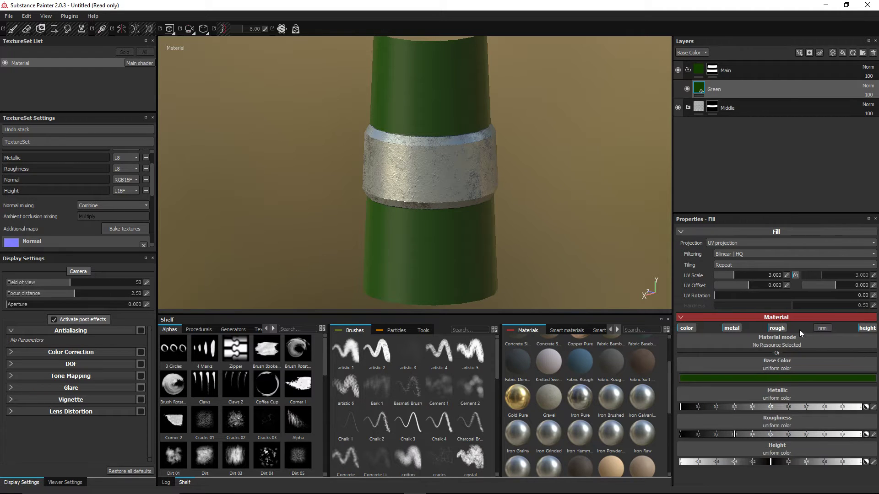
{"action": "left_click", "coordinate": [776, 329]}
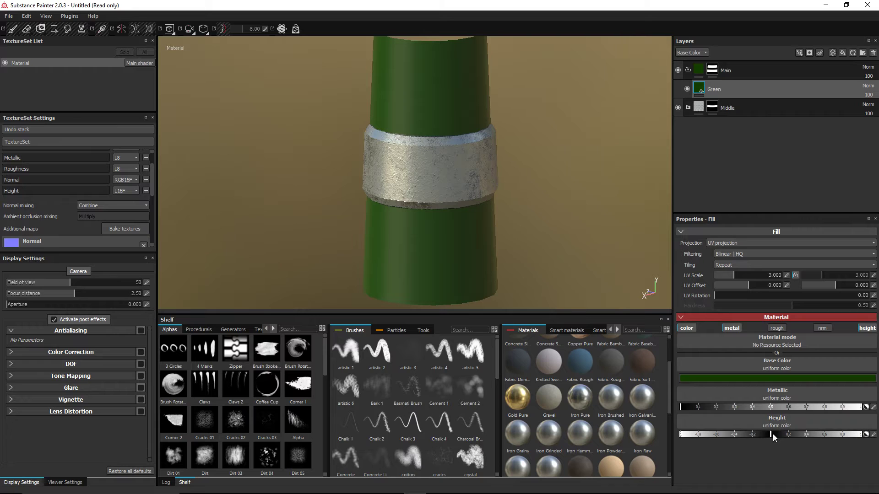
{"action": "left_click", "coordinate": [781, 329]}
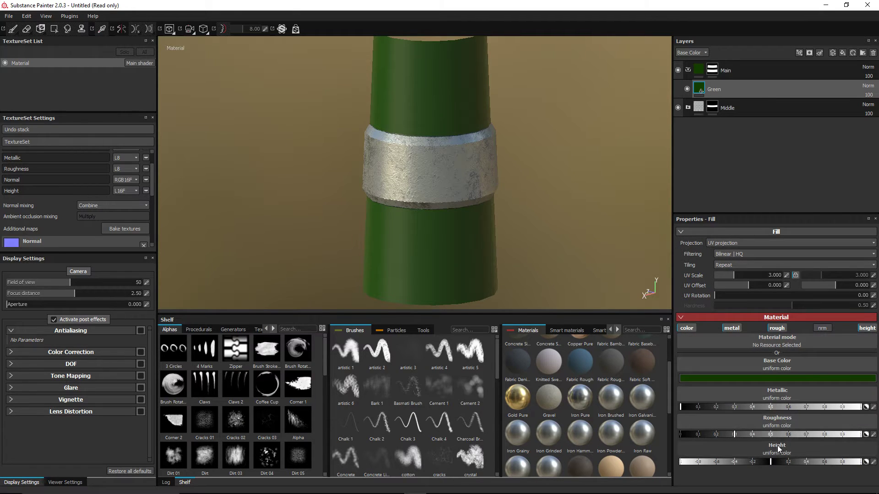
- Assign the Grunge Scratches Dirty texture to the roughness channel of the Green layer
{"action": "left_click", "coordinate": [813, 423]}
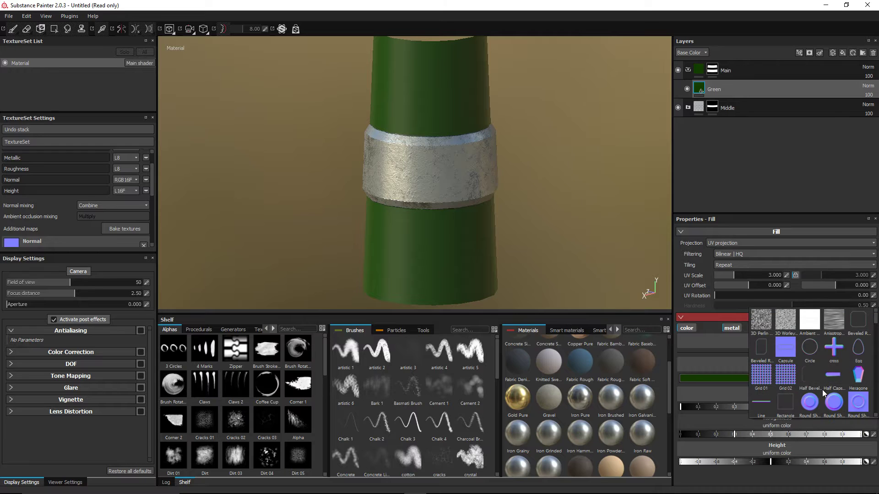
{"action": "scroll", "coordinate": [822, 389], "scroll_direction": "down", "scroll_amount": 5}
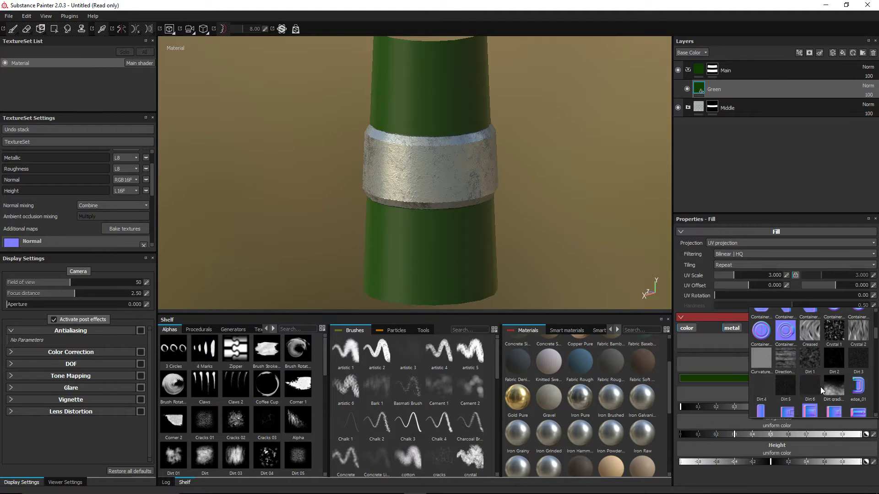
{"action": "scroll", "coordinate": [821, 386], "scroll_direction": "down", "scroll_amount": 3}
{"action": "scroll", "coordinate": [817, 385], "scroll_direction": "down", "scroll_amount": 4}
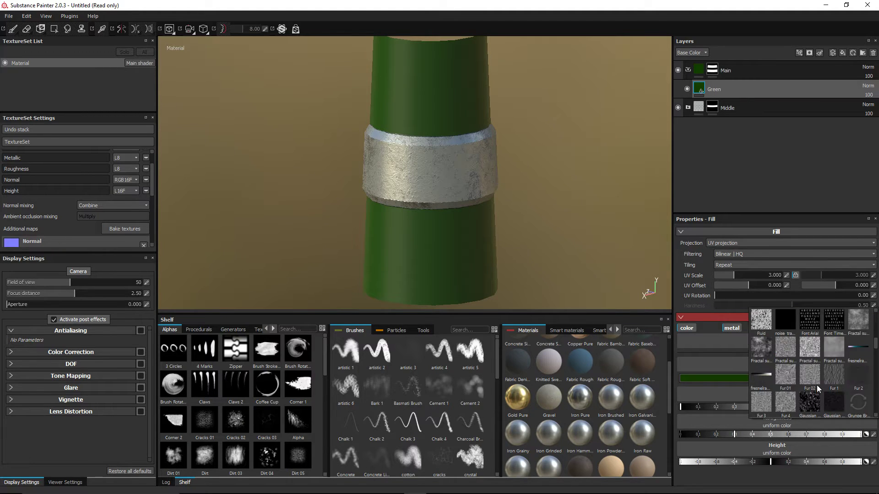
{"action": "scroll", "coordinate": [819, 380], "scroll_direction": "down", "scroll_amount": 3}
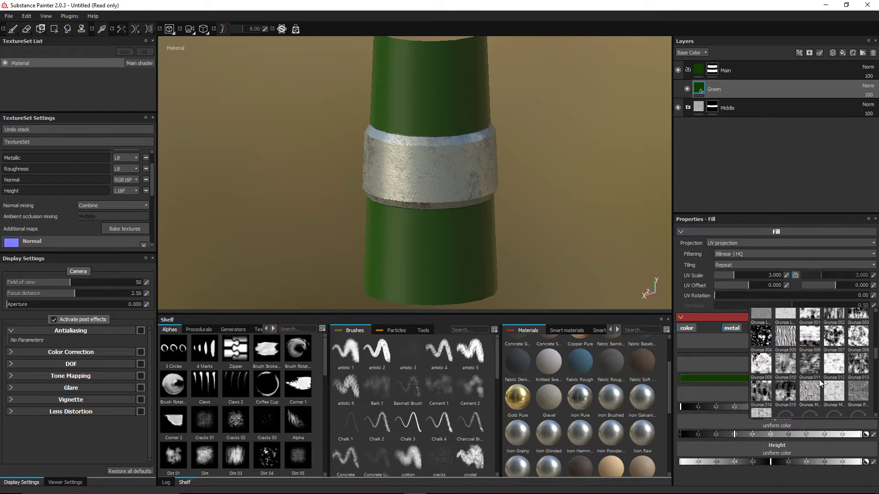
{"action": "scroll", "coordinate": [819, 380], "scroll_direction": "down", "scroll_amount": 3}
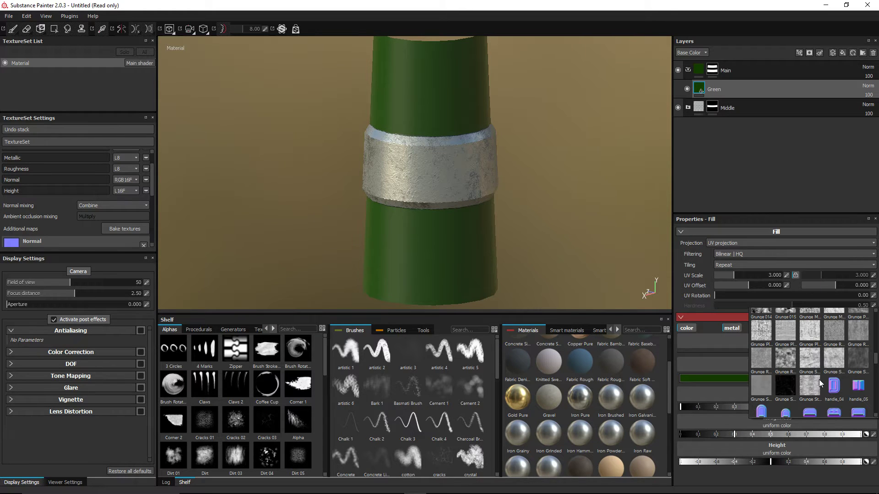
{"action": "left_click", "coordinate": [856, 362]}
{"action": "left_click_drag", "start_coordinate": [599, 221], "coordinate": [556, 232], "text": "alt"}
{"action": "scroll", "coordinate": [801, 337], "scroll_direction": "down", "scroll_amount": 1}
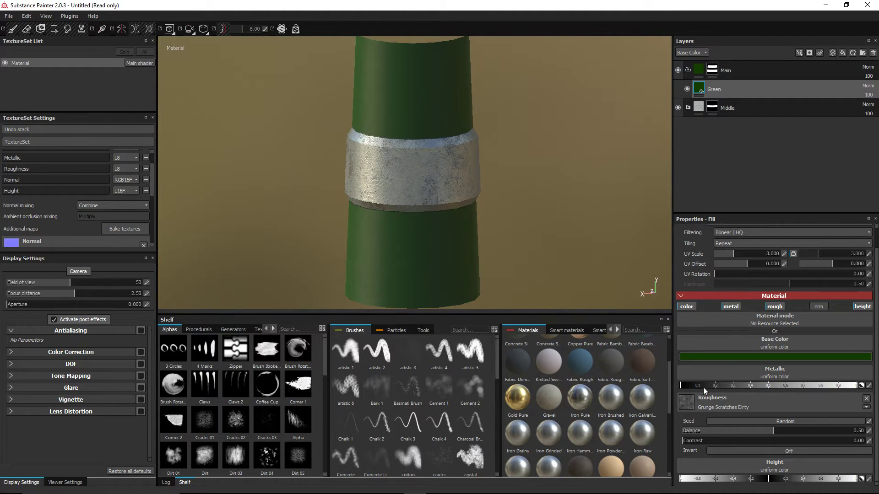
- Turn off the Green layer's metallic channel and assign the Dirt 3 texture to its height channel
{"action": "left_click", "coordinate": [733, 308]}
{"action": "left_click", "coordinate": [779, 464]}
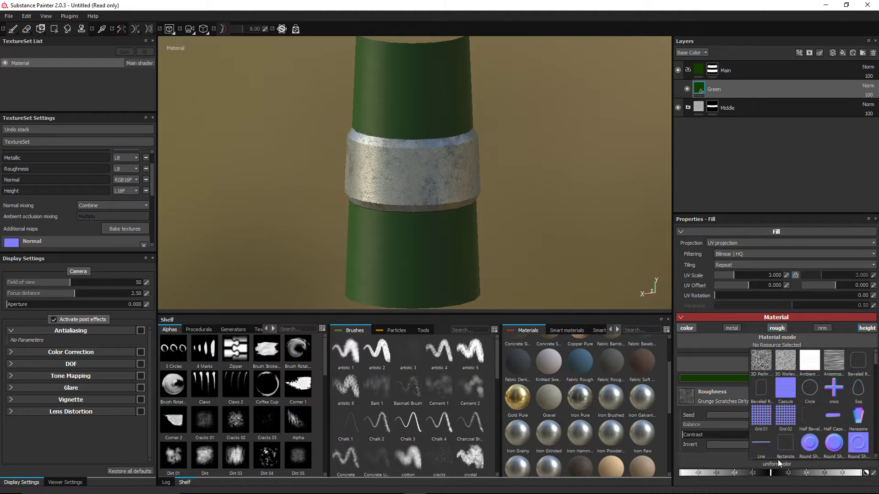
{"action": "scroll", "coordinate": [822, 423], "scroll_direction": "down", "scroll_amount": 5}
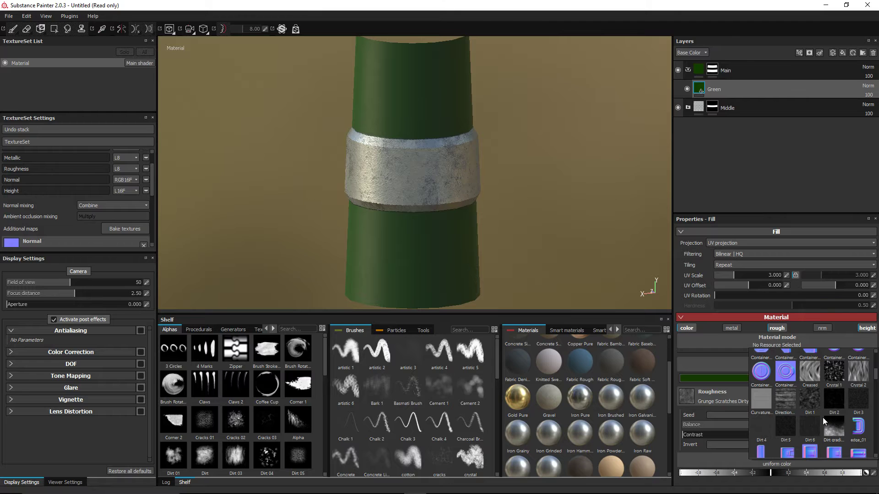
{"action": "left_click", "coordinate": [857, 401]}
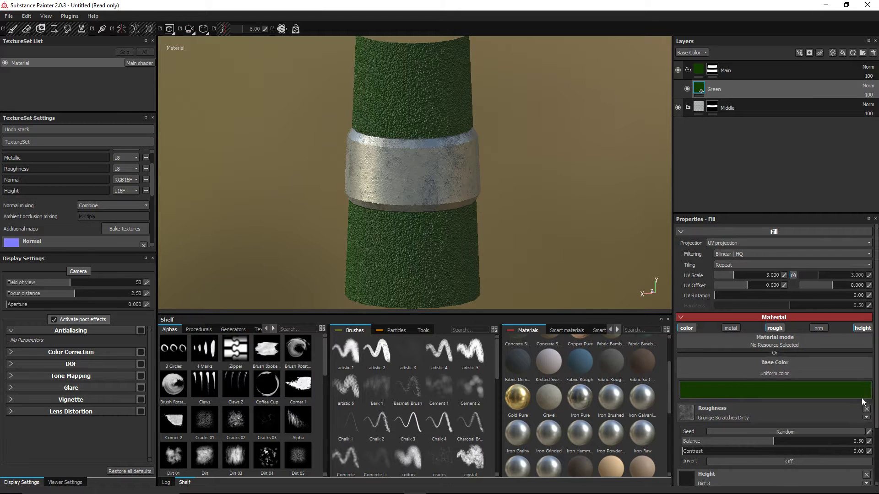
{"action": "left_click_drag", "start_coordinate": [589, 198], "coordinate": [440, 183], "text": "alt"}
{"action": "middle_click_drag", "start_coordinate": [466, 176], "coordinate": [510, 204], "text": "alt"}
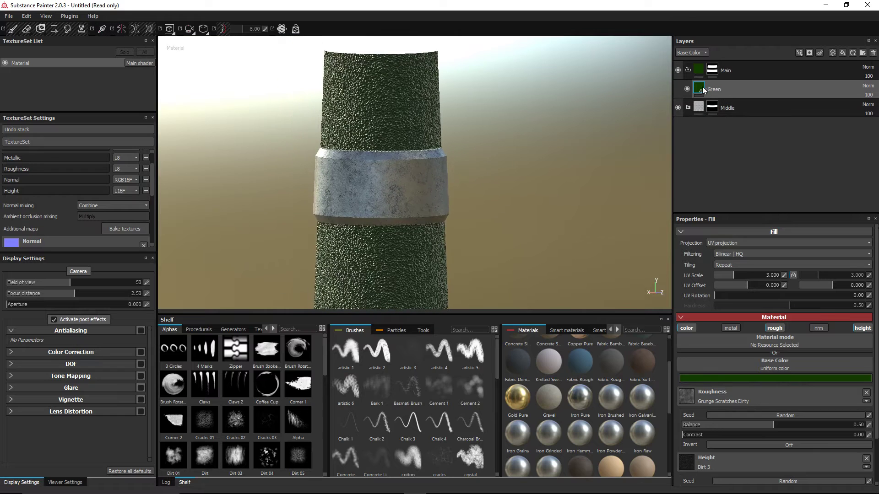
- Switch the layer stack to the Height channel and reduce the Green layer's height opacity to 3
{"action": "left_click", "coordinate": [702, 54]}
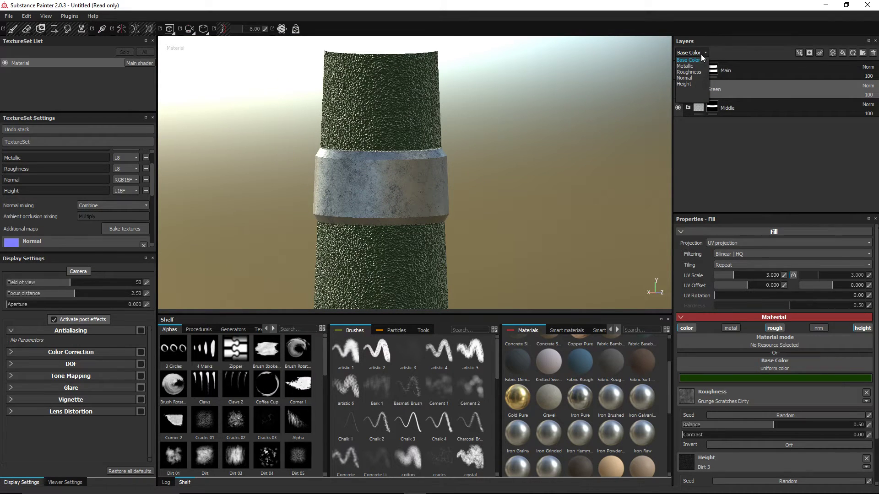
{"action": "left_click", "coordinate": [688, 84]}
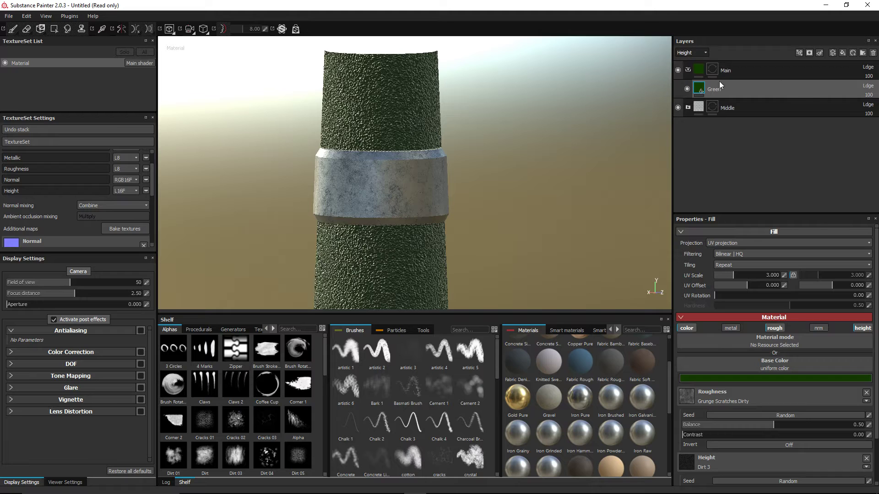
{"action": "left_click", "coordinate": [870, 95]}
{"action": "left_click_drag", "start_coordinate": [871, 103], "coordinate": [842, 104]}
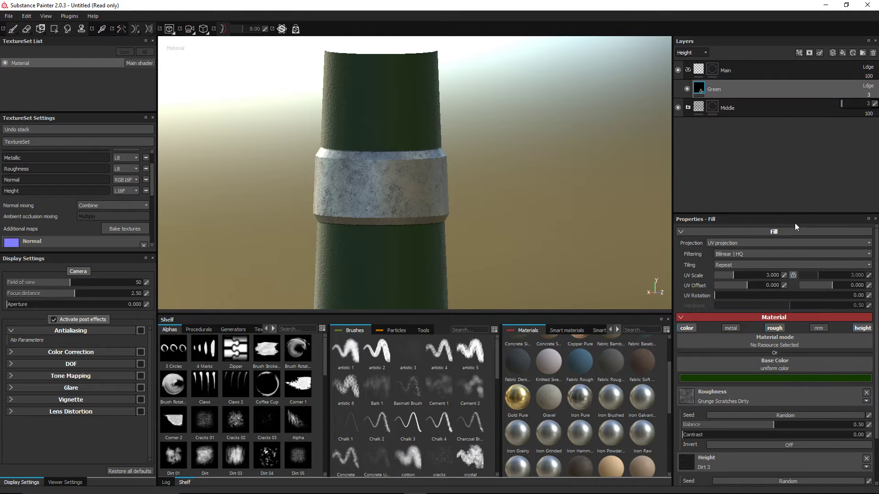
- Set the Green layer's fill to Tri-planar projection with a UV scale of 6
{"action": "left_click", "coordinate": [753, 243]}
{"action": "left_click", "coordinate": [749, 253]}
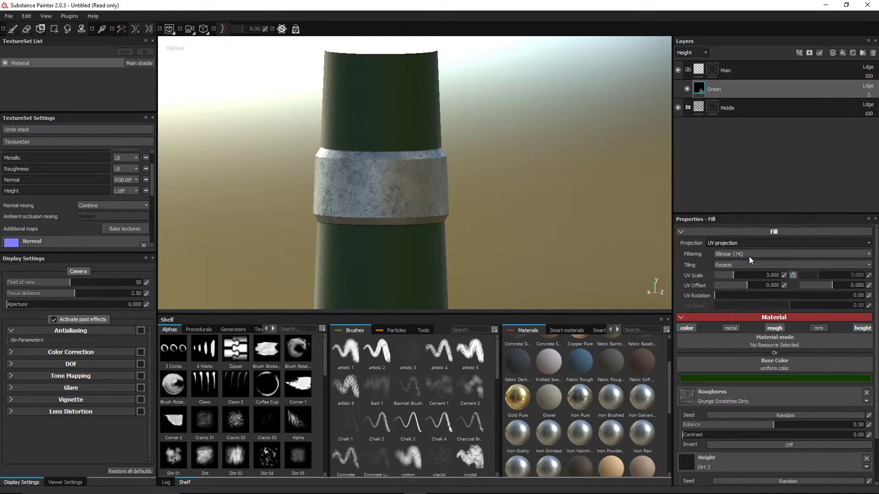
{"action": "left_click", "coordinate": [784, 275]}
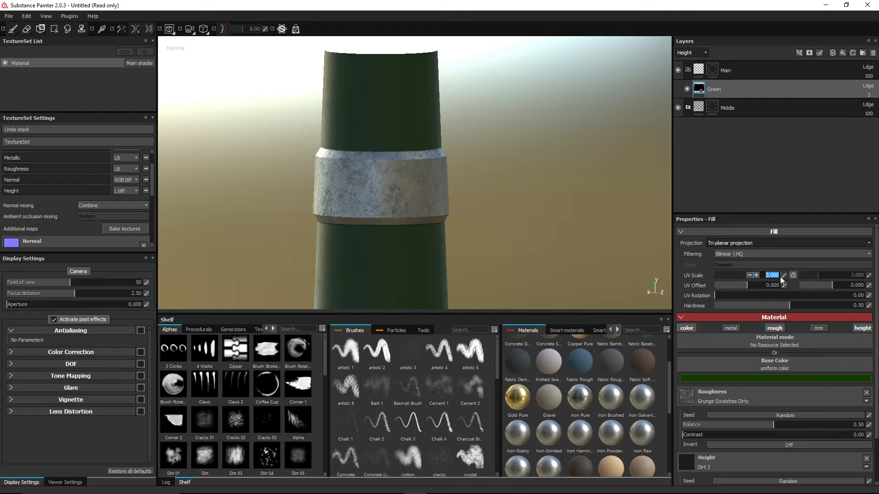
{"action": "type", "text": "6"}
{"action": "key", "text": "Return"}
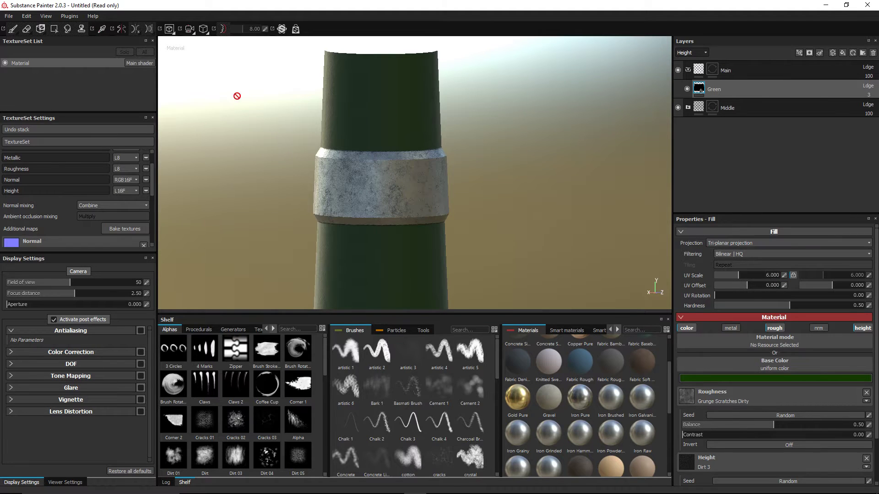
- Try the cave_entry_in_the_forest environment map with the environment blur set to 0
{"action": "left_click_drag", "start_coordinate": [510, 195], "coordinate": [420, 190], "text": "alt"}
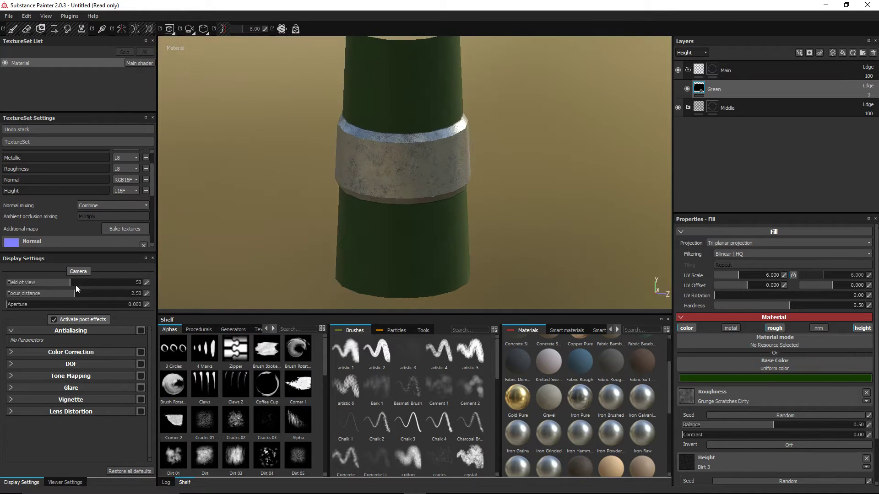
{"action": "left_click_drag", "start_coordinate": [500, 166], "coordinate": [490, 147], "text": "alt"}
{"action": "right_click_drag", "start_coordinate": [252, 243], "coordinate": [165, 224], "text": "shift"}
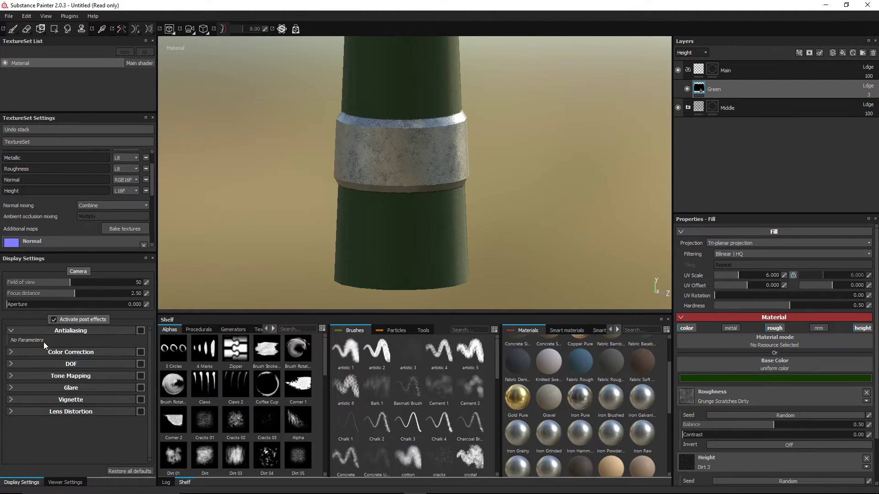
{"action": "left_click", "coordinate": [65, 483]}
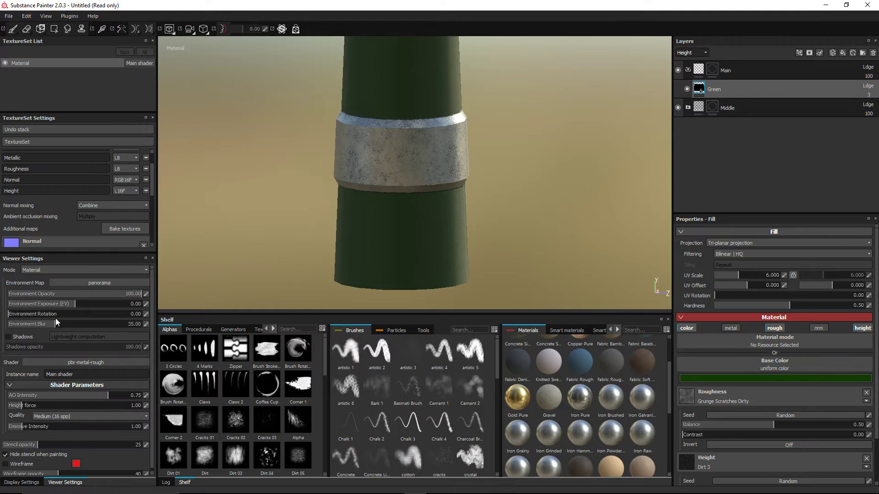
{"action": "left_click", "coordinate": [79, 269]}
{"action": "left_click", "coordinate": [77, 270]}
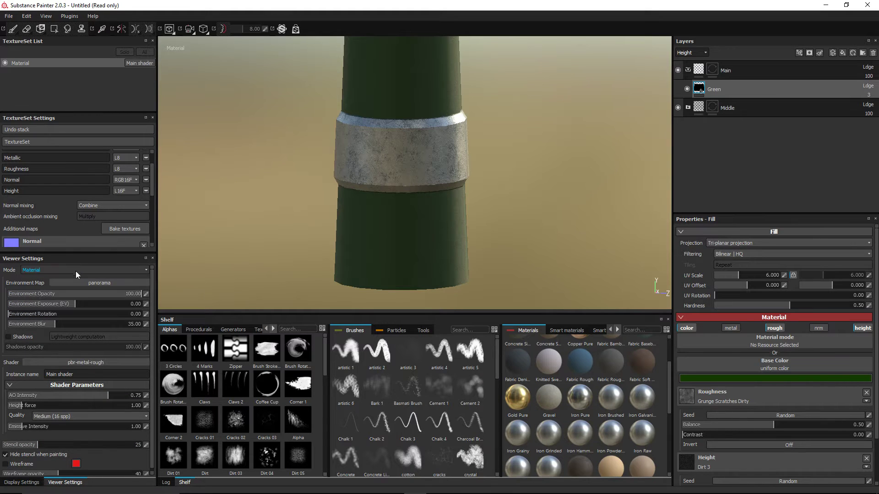
{"action": "left_click", "coordinate": [120, 283]}
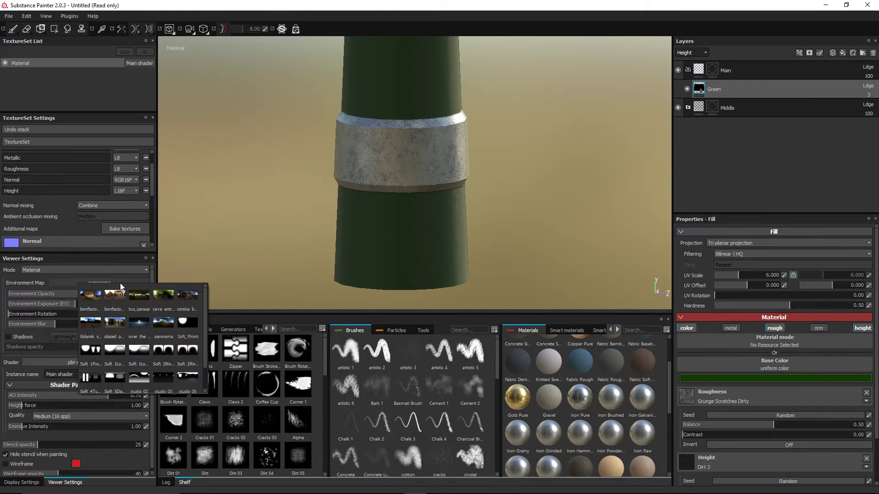
{"action": "left_click", "coordinate": [163, 297]}
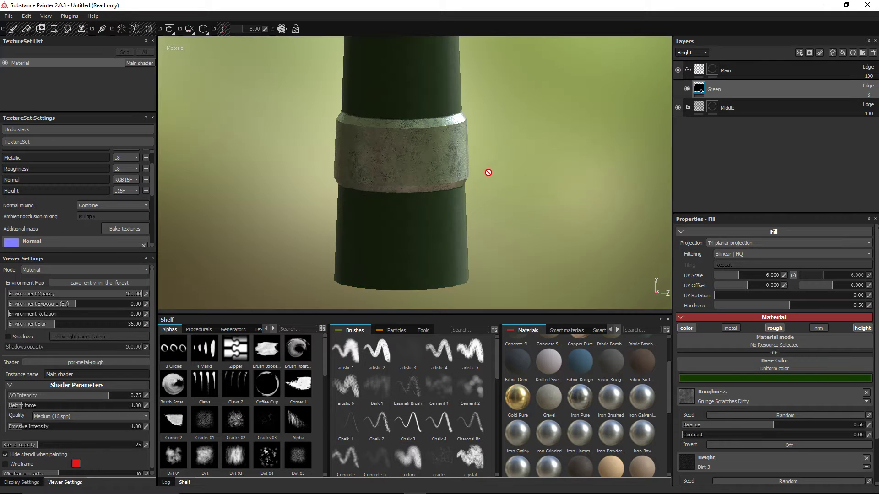
{"action": "left_click_drag", "start_coordinate": [56, 326], "coordinate": [6, 323]}
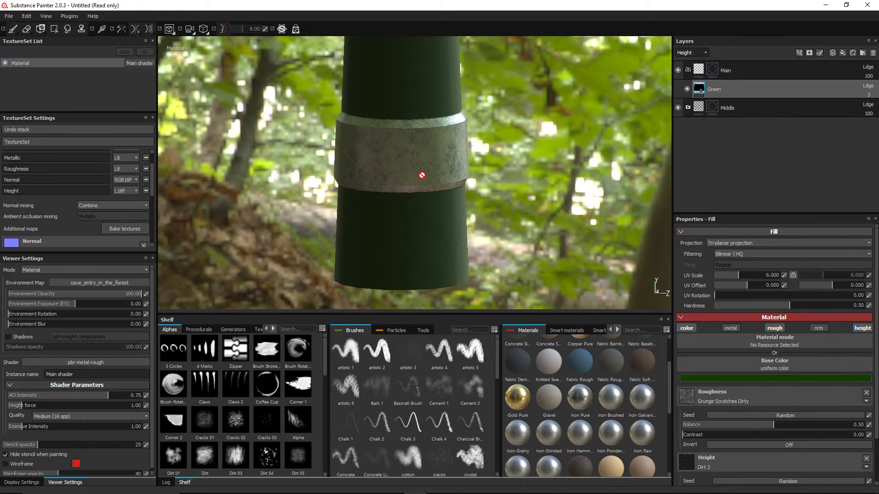
- Set the environment blur to 11 and inspect the cylinder from several angles against the forest background
{"action": "scroll", "coordinate": [422, 175], "scroll_direction": "down", "scroll_amount": 3}
{"action": "middle_click_drag", "start_coordinate": [471, 173], "coordinate": [475, 165], "text": "alt"}
{"action": "left_click_drag", "start_coordinate": [471, 191], "coordinate": [561, 201], "text": "alt"}
{"action": "left_click_drag", "start_coordinate": [11, 329], "coordinate": [25, 327]}
{"action": "middle_click_drag", "start_coordinate": [444, 190], "coordinate": [449, 234], "text": "alt"}
{"action": "left_click_drag", "start_coordinate": [390, 224], "coordinate": [270, 202], "text": "alt"}
{"action": "scroll", "coordinate": [382, 217], "scroll_direction": "up", "scroll_amount": 3}
{"action": "scroll", "coordinate": [381, 217], "scroll_direction": "down", "scroll_amount": 2}
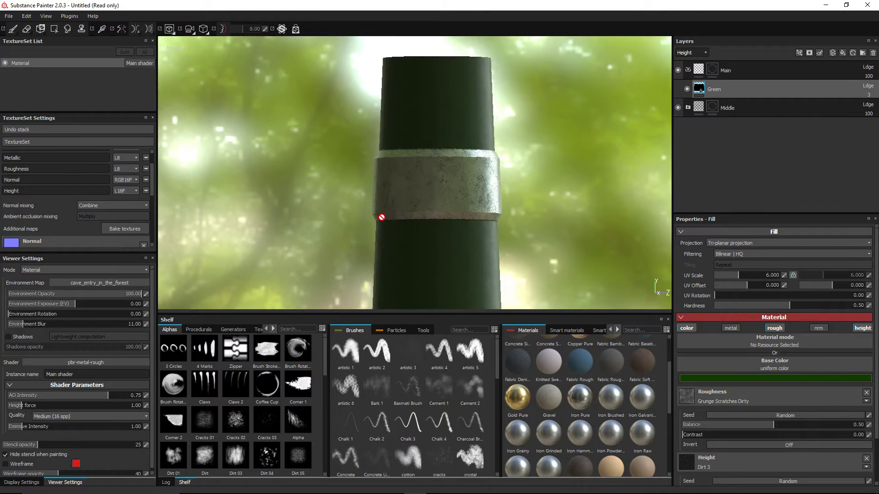
- Change the environment map to corsica_beach and check the green paint and metal band under the new lighting
{"action": "left_click", "coordinate": [80, 284]}
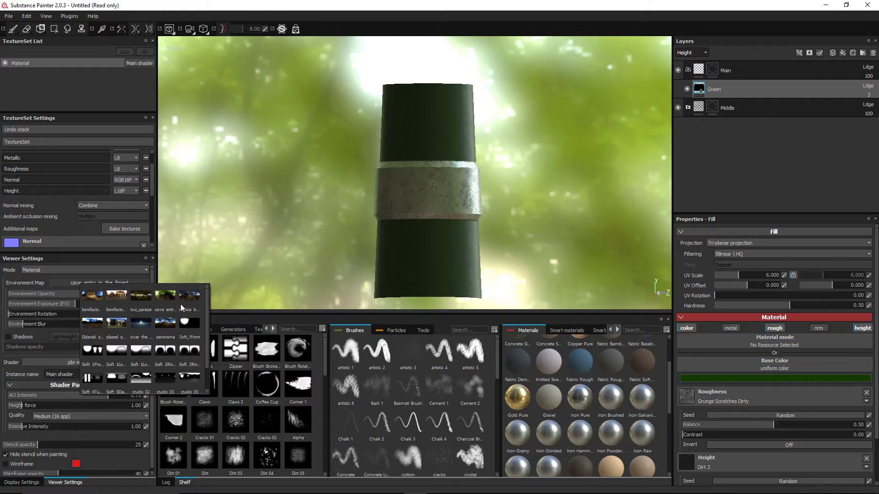
{"action": "left_click", "coordinate": [186, 294]}
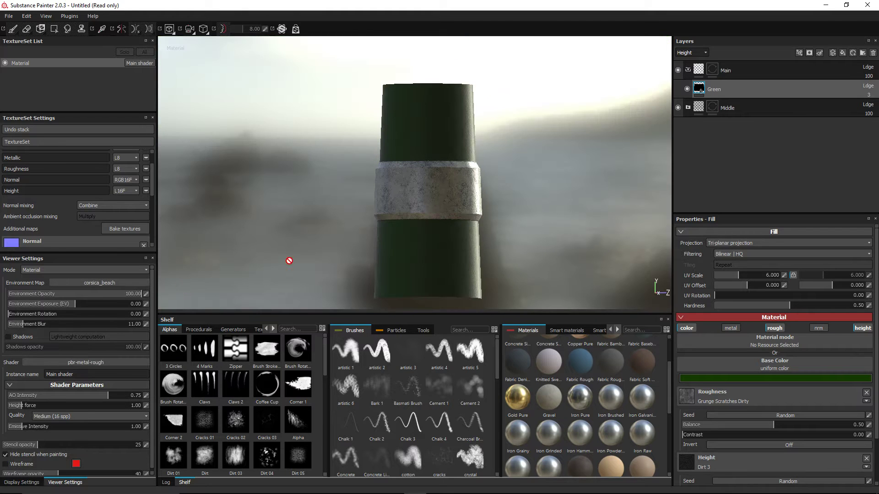
{"action": "left_click_drag", "start_coordinate": [566, 160], "coordinate": [492, 168], "text": "alt"}
{"action": "scroll", "coordinate": [478, 171], "scroll_direction": "up", "scroll_amount": 4}
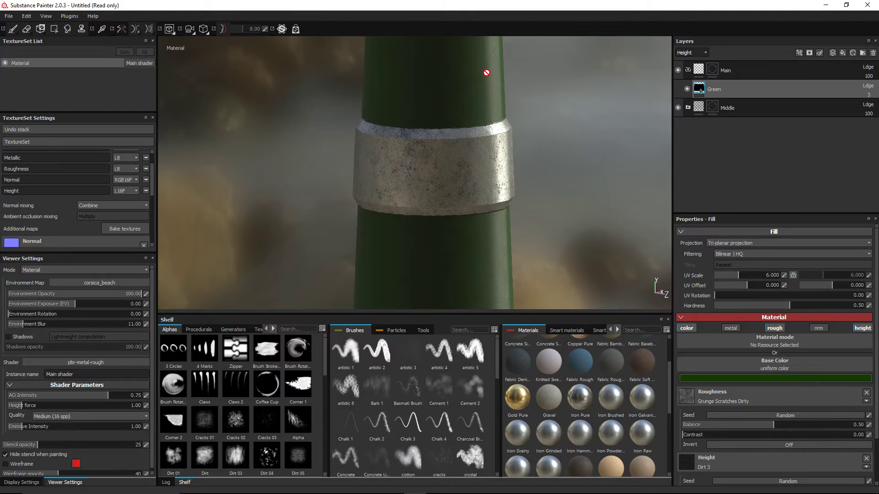
{"action": "right_click_drag", "start_coordinate": [463, 87], "coordinate": [480, 101], "text": "alt"}
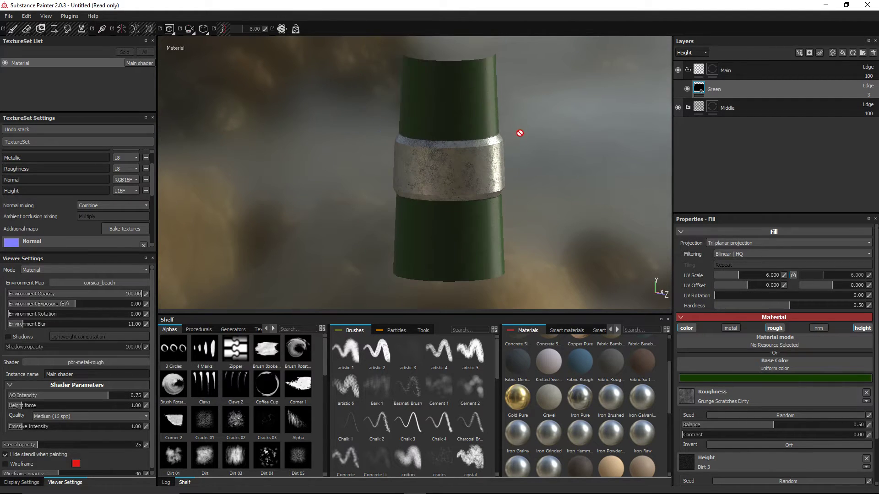
{"action": "left_click_drag", "start_coordinate": [559, 137], "coordinate": [485, 138], "text": "alt"}
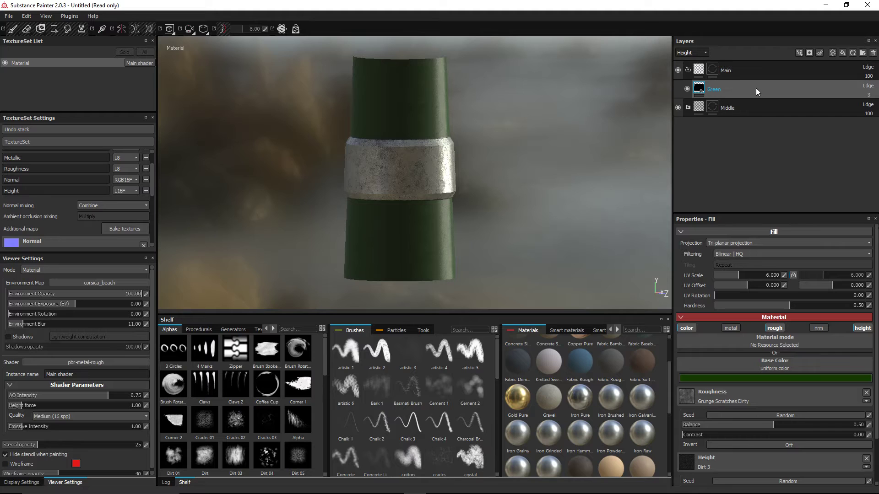
- Add a fill layer above Green in the Main folder and leave only its color channel enabled
{"action": "left_click", "coordinate": [842, 52]}
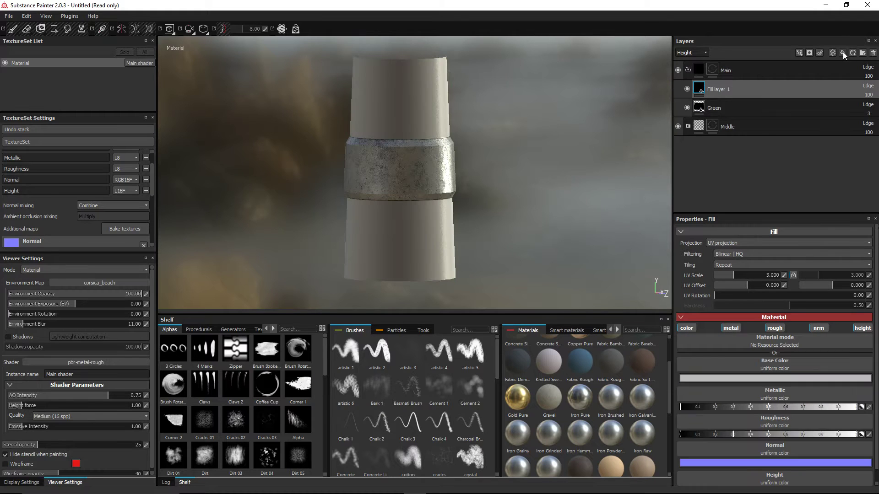
{"action": "left_click", "coordinate": [732, 329]}
{"action": "left_click", "coordinate": [775, 328]}
{"action": "left_click", "coordinate": [819, 328]}
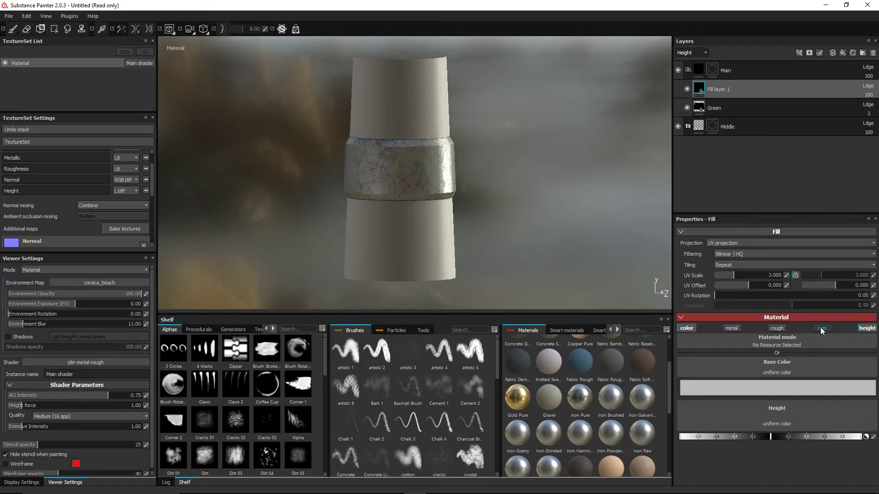
{"action": "left_click", "coordinate": [868, 328]}
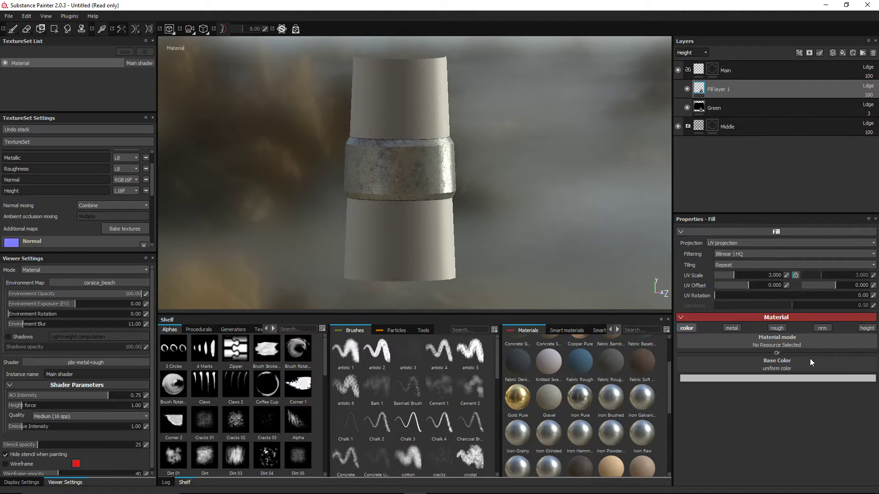
- Set the new fill layer's base color to a saturated yellow with RGB 0.437, 0.422, 0.000
{"action": "left_click", "coordinate": [784, 378]}
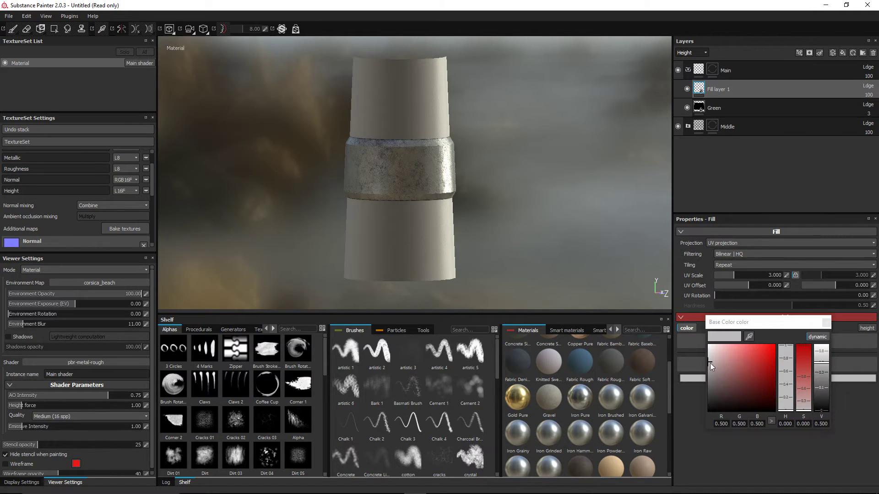
{"action": "left_click_drag", "start_coordinate": [710, 363], "coordinate": [720, 371]}
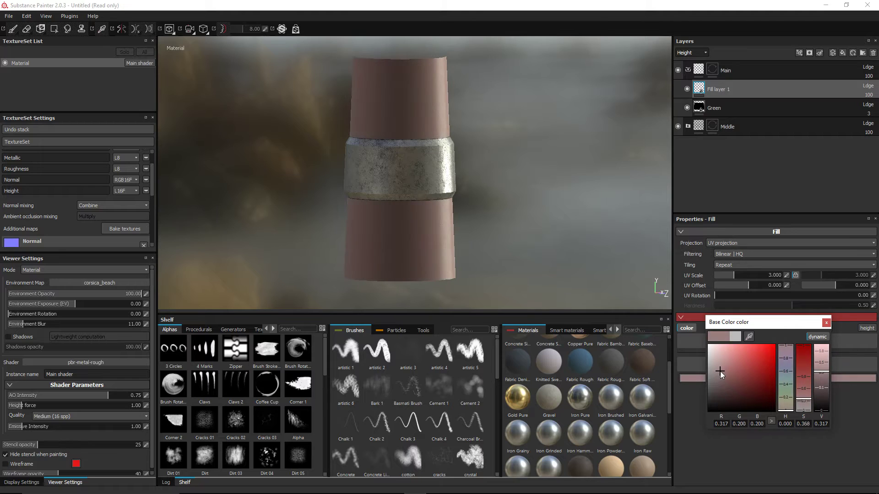
{"action": "left_click", "coordinate": [819, 335]}
{"action": "left_click_drag", "start_coordinate": [784, 408], "coordinate": [787, 400]}
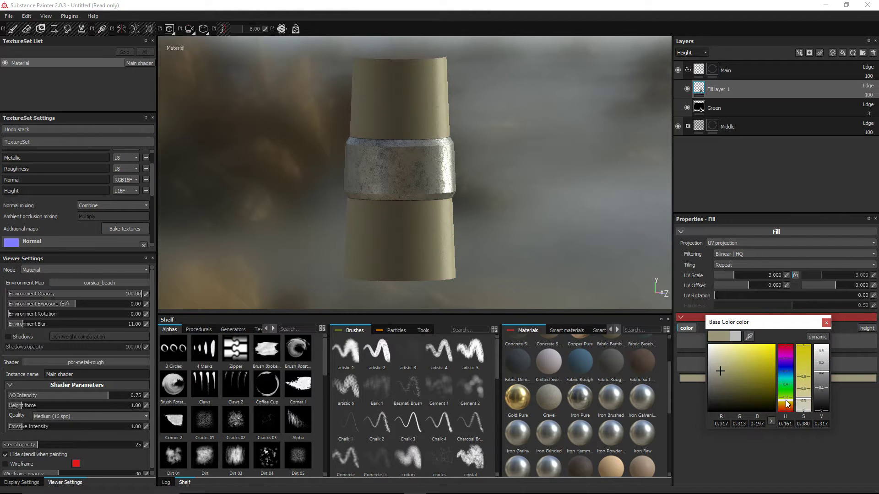
{"action": "left_click", "coordinate": [807, 365]}
{"action": "left_click_drag", "start_coordinate": [797, 362], "coordinate": [821, 365]}
{"action": "left_click", "coordinate": [713, 157]}
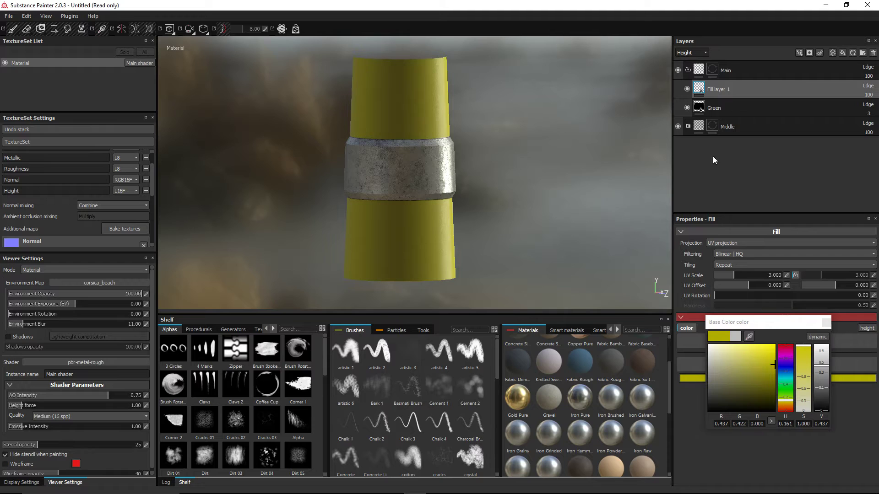
- Rename the yellow fill layer as Yellow Scratches and close its color picker
{"action": "double_click", "coordinate": [721, 90]}
{"action": "type", "text": "Yellow S"}
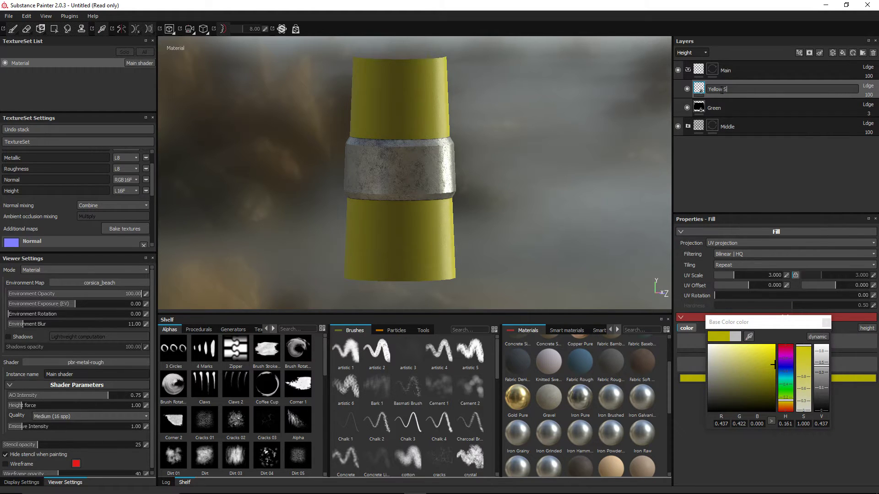
{"action": "type", "text": "cratches"}
{"action": "key", "text": "Return"}
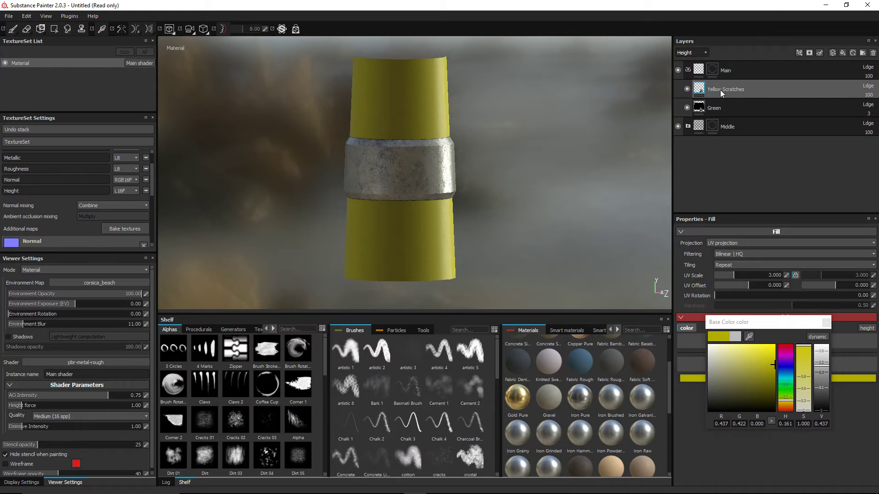
{"action": "left_click", "coordinate": [825, 323]}
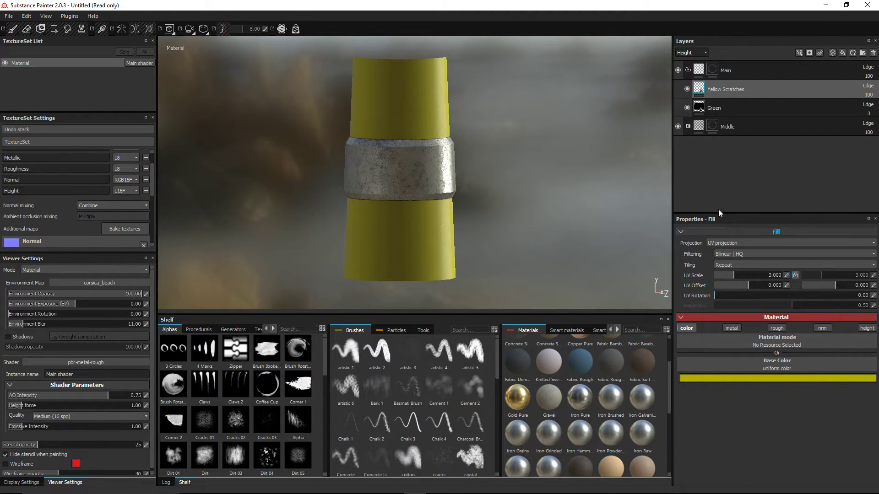
- Add a black mask to the Yellow Scratches layer and apply the Subtle Scratches smart mask to it
{"action": "right_click", "coordinate": [701, 88]}
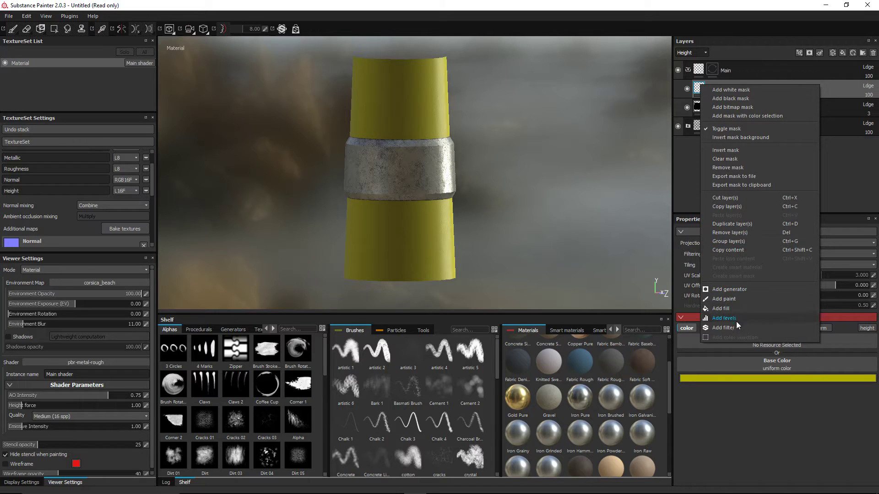
{"action": "left_click", "coordinate": [734, 99]}
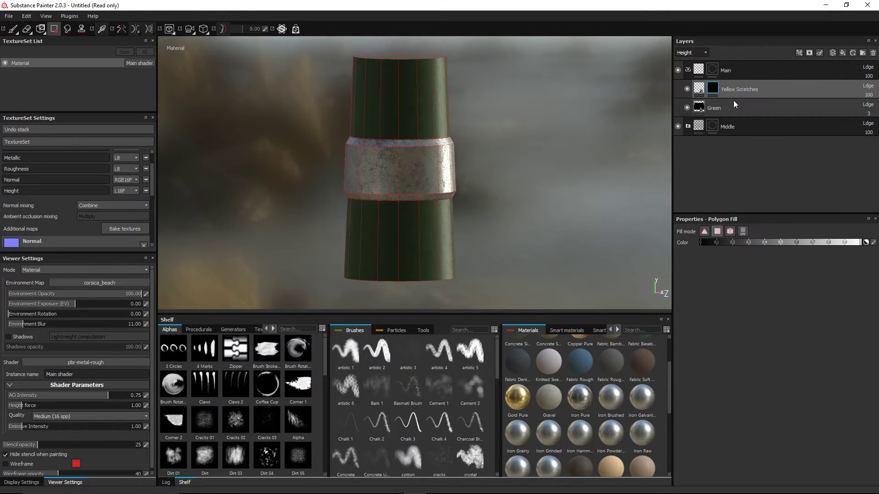
{"action": "left_click", "coordinate": [598, 330]}
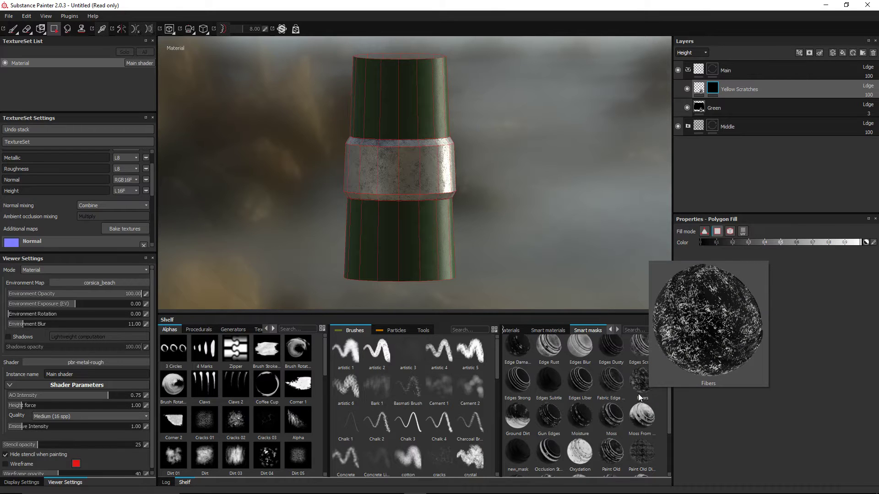
{"action": "scroll", "coordinate": [639, 394], "scroll_direction": "down", "scroll_amount": 3}
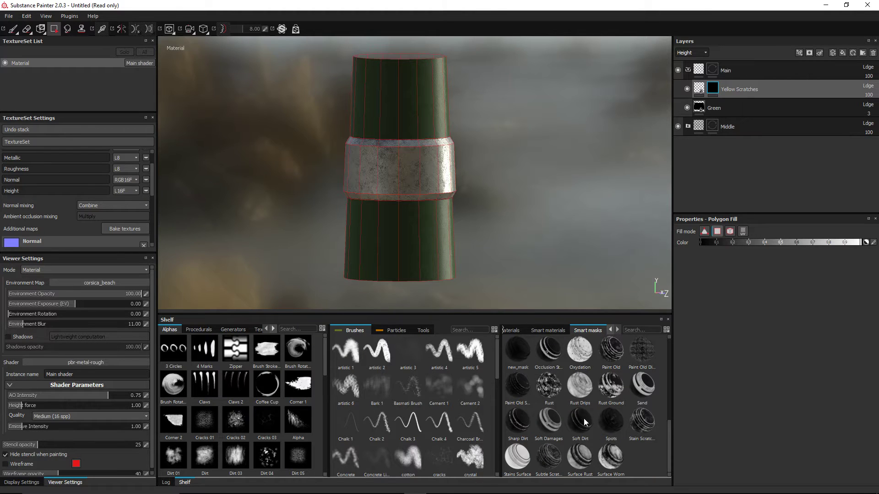
{"action": "left_click_drag", "start_coordinate": [584, 421], "coordinate": [747, 86]}
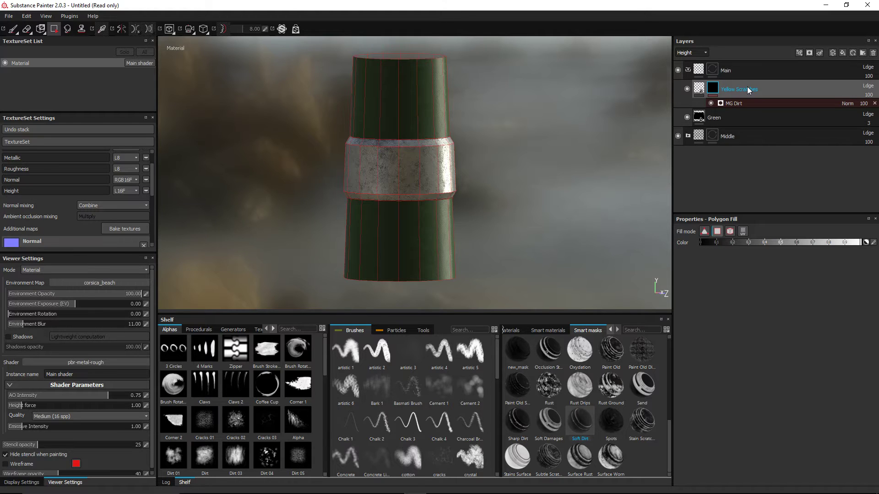
{"action": "key", "text": "ctrl+z"}
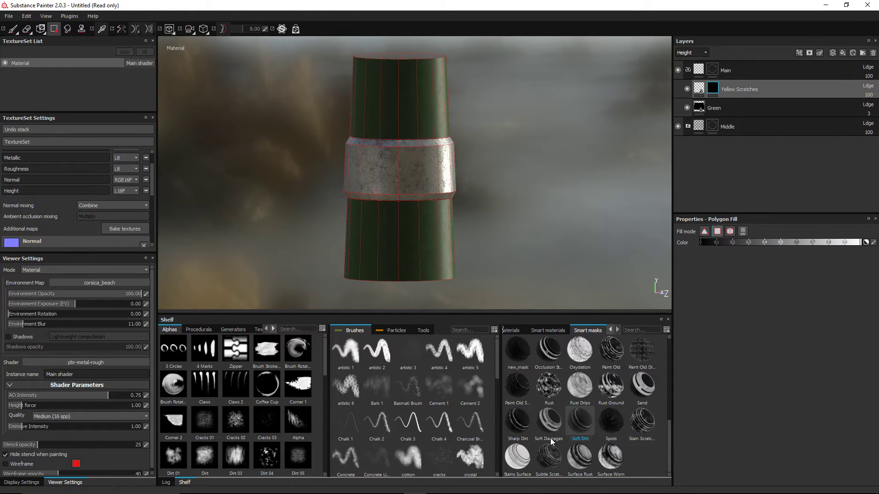
{"action": "left_click_drag", "start_coordinate": [549, 458], "coordinate": [743, 81]}
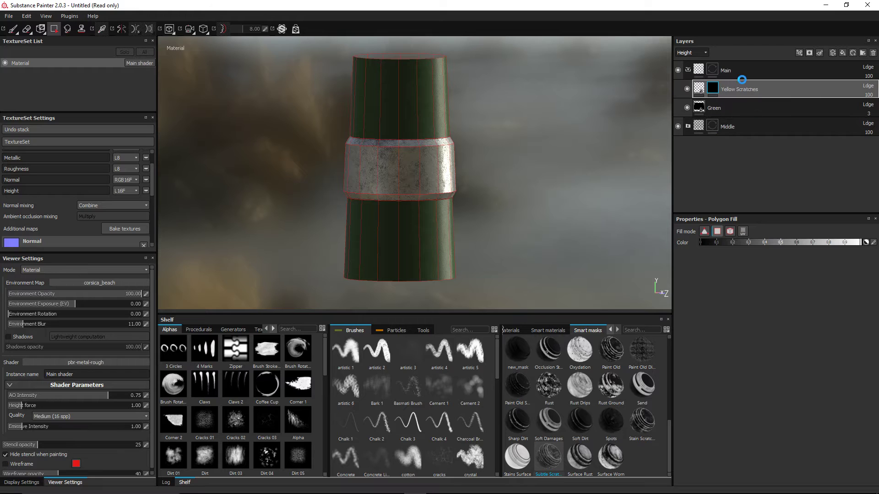
{"action": "scroll", "coordinate": [538, 167], "scroll_direction": "up", "scroll_amount": 6}
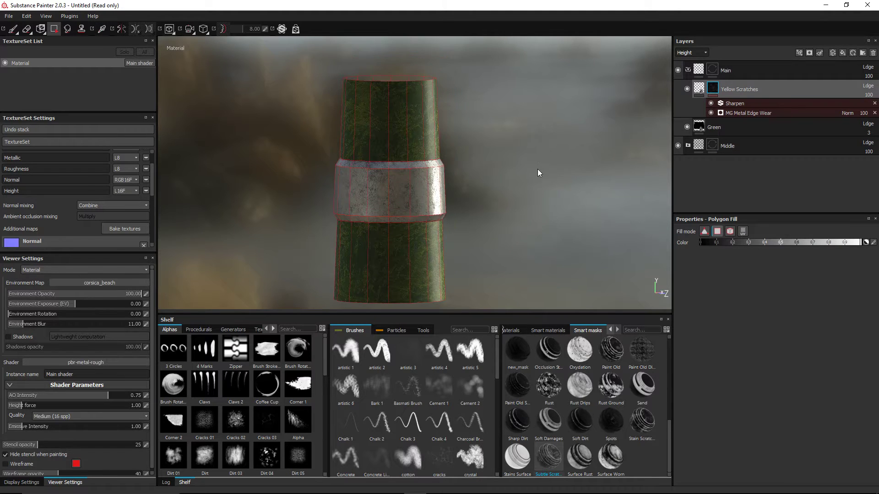
{"action": "scroll", "coordinate": [538, 165], "scroll_direction": "down", "scroll_amount": 3}
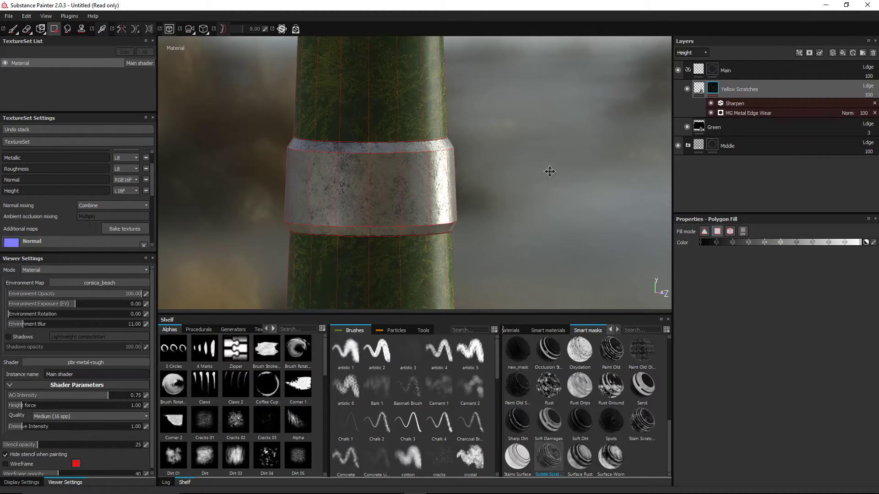
- Hide the Sharpen filter on the scratches mask and set the MG Metal Edge Wear grunge amount to 0.12 and wear level to 0.54
{"action": "middle_click_drag", "start_coordinate": [549, 171], "coordinate": [570, 263], "text": "alt"}
{"action": "scroll", "coordinate": [569, 249], "scroll_direction": "up", "scroll_amount": 2}
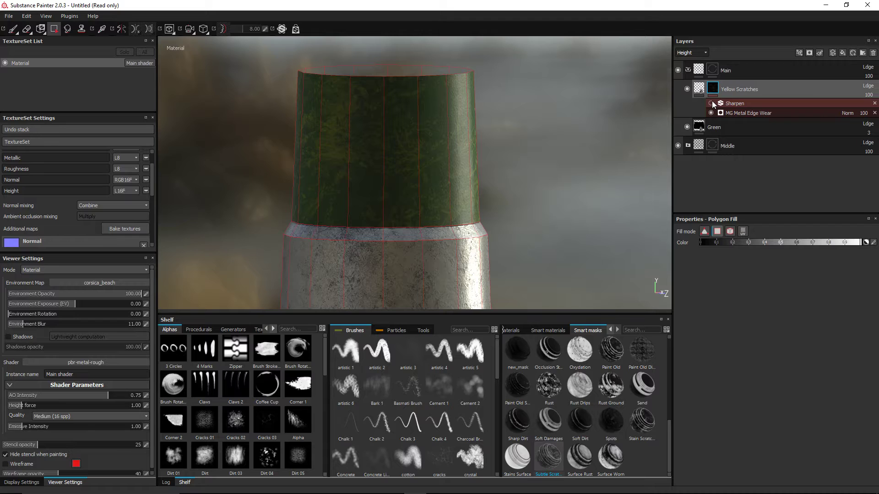
{"action": "scroll", "coordinate": [495, 150], "scroll_direction": "down", "scroll_amount": 2}
{"action": "middle_click_drag", "start_coordinate": [494, 150], "coordinate": [534, 126], "text": "alt"}
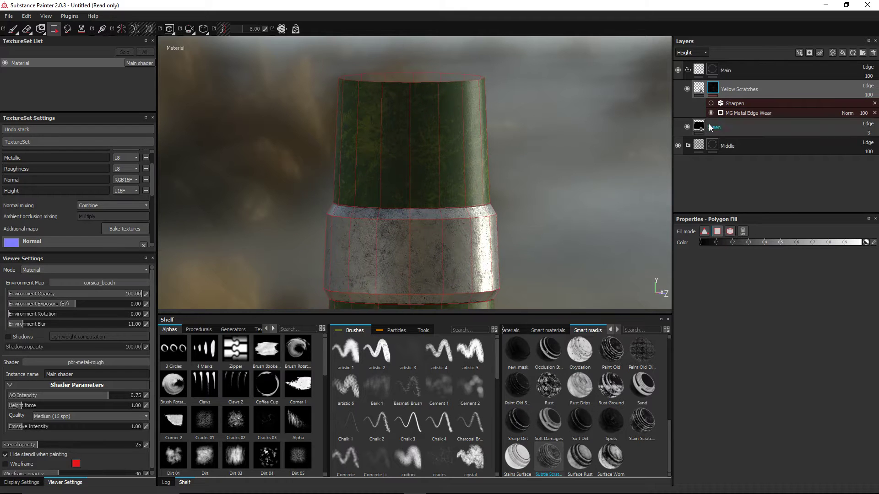
{"action": "left_click", "coordinate": [752, 111]}
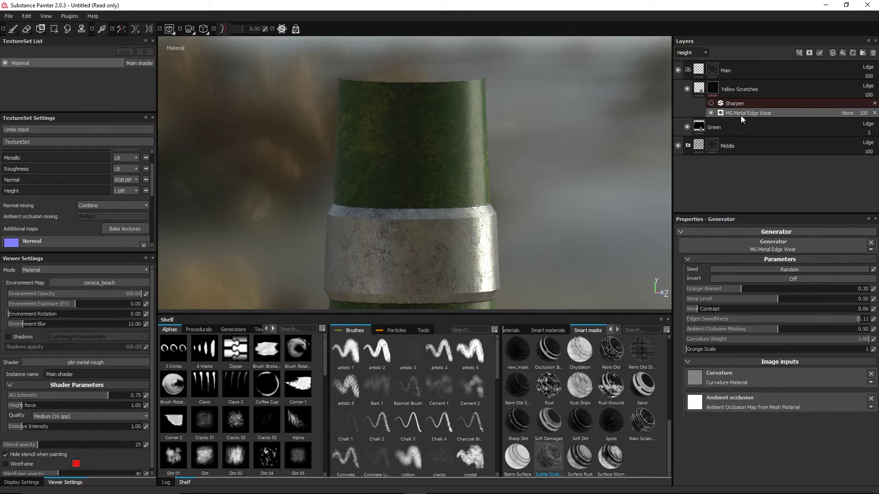
{"action": "middle_click_drag", "start_coordinate": [599, 171], "coordinate": [584, 132], "text": "alt"}
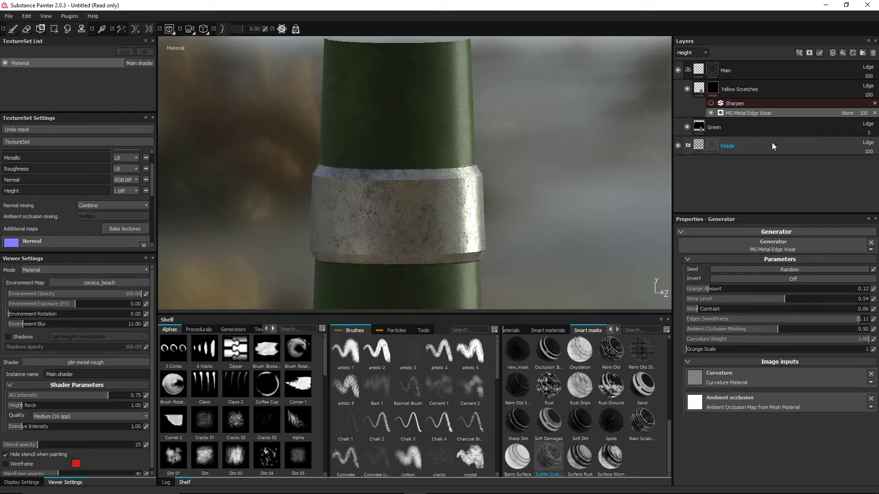
- Turn the Sharpen filter back on and inspect the yellow scratches from several sides of the cylinder
{"action": "left_click", "coordinate": [710, 103]}
{"action": "scroll", "coordinate": [568, 172], "scroll_direction": "down", "scroll_amount": 3}
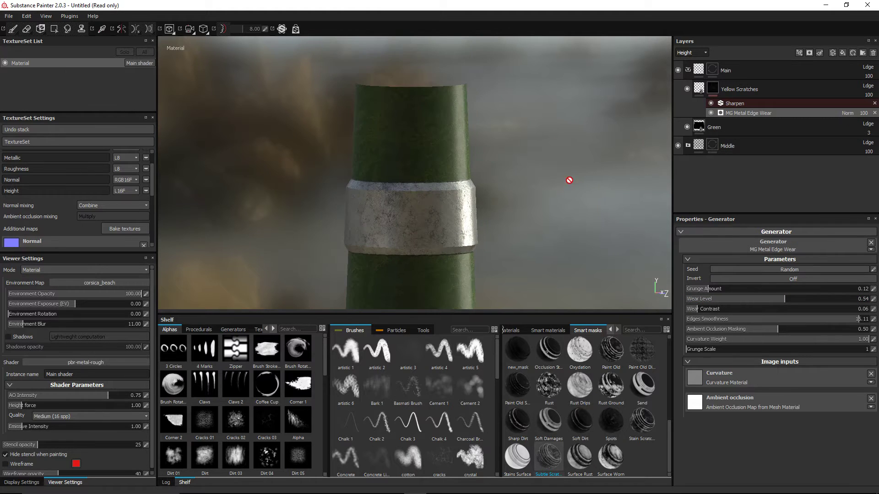
{"action": "middle_click_drag", "start_coordinate": [569, 179], "coordinate": [573, 112], "text": "alt"}
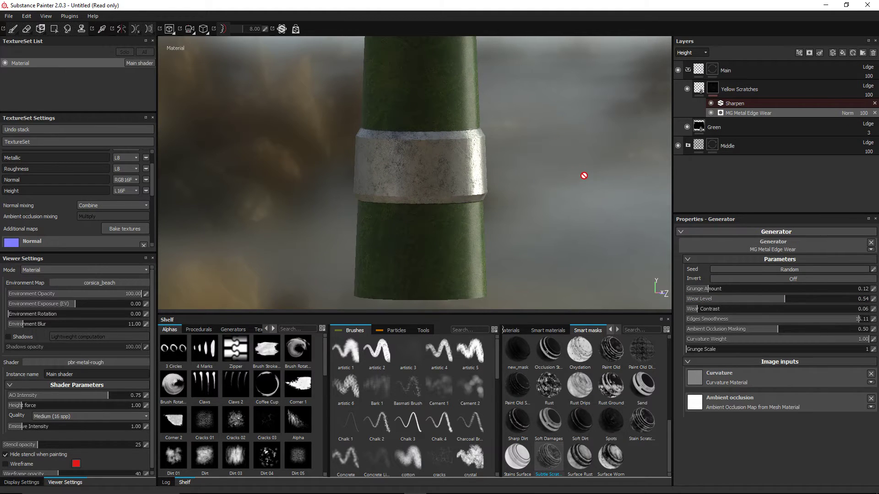
{"action": "middle_click_drag", "start_coordinate": [612, 129], "coordinate": [580, 190], "text": "alt"}
{"action": "left_click_drag", "start_coordinate": [545, 161], "coordinate": [390, 165], "text": "alt"}
{"action": "middle_click_drag", "start_coordinate": [461, 175], "coordinate": [444, 184], "text": "alt"}
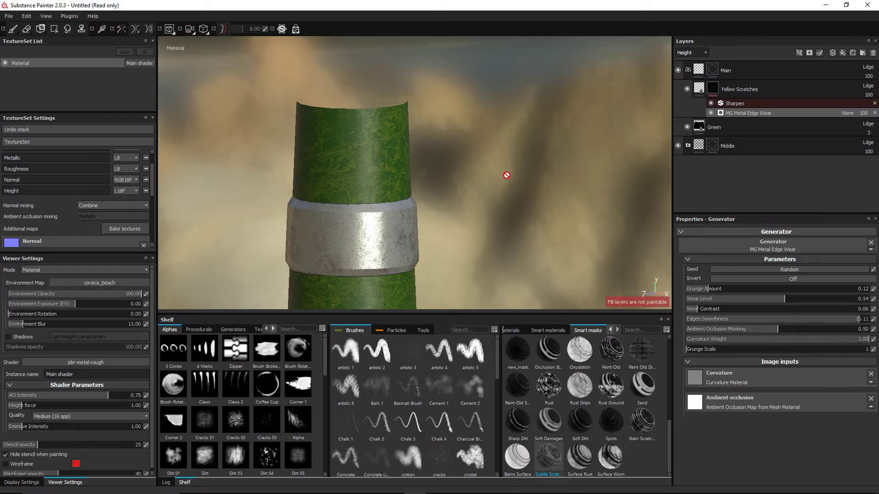
{"action": "mouse_move", "coordinate": [444, 174]}
{"action": "left_mouse_down", "text": "alt"}
{"action": "mouse_move", "coordinate": [485, 138]}
{"action": "mouse_move", "coordinate": [435, 170]}
{"action": "mouse_move", "coordinate": [514, 141]}
{"action": "left_mouse_up", "text": "alt"}
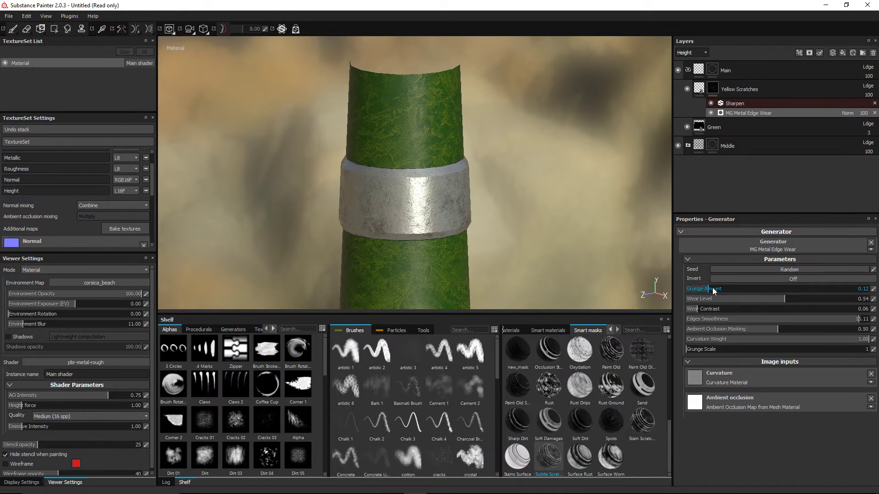
- Reduce the MG Metal Edge Wear grunge amount to 0.05 and the wear level to 0.49
{"action": "mouse_move", "coordinate": [710, 288]}
{"action": "left_mouse_down"}
{"action": "mouse_move", "coordinate": [737, 288]}
{"action": "mouse_move", "coordinate": [699, 289]}
{"action": "left_mouse_up"}
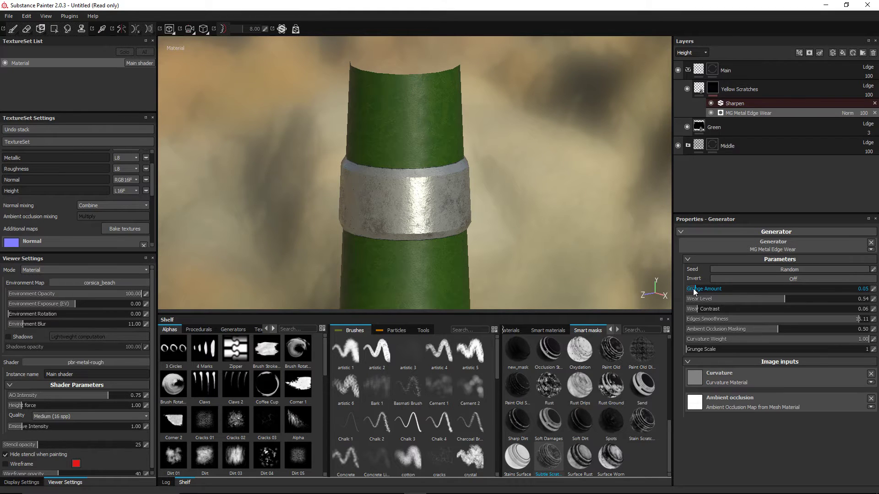
{"action": "left_click_drag", "start_coordinate": [821, 297], "coordinate": [776, 295]}
{"action": "scroll", "coordinate": [619, 191], "scroll_direction": "down", "scroll_amount": 2}
{"action": "middle_click_drag", "start_coordinate": [528, 216], "coordinate": [556, 174], "text": "alt"}
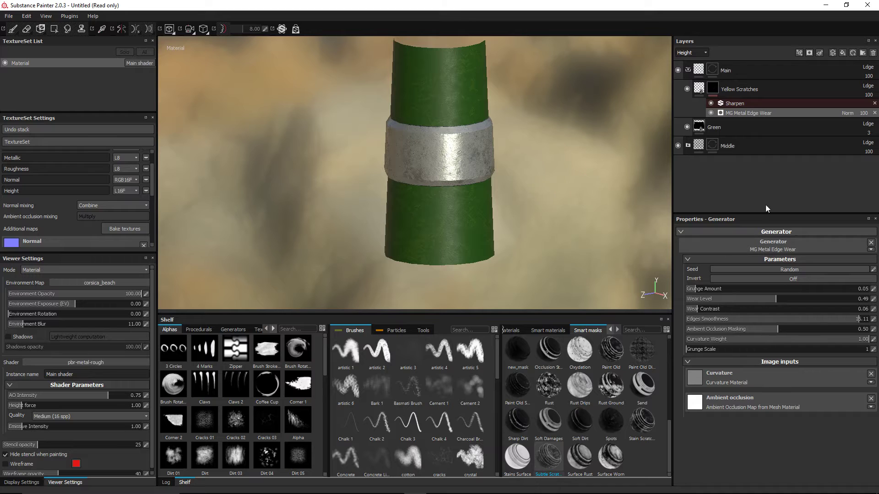
- Enable the height channel on the Yellow Scratches fill and give it a negative height value
{"action": "left_click", "coordinate": [698, 88]}
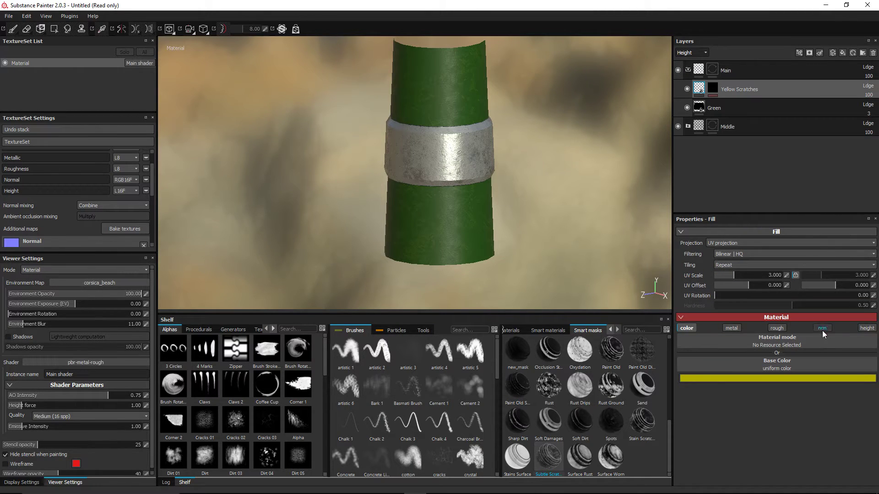
{"action": "left_click", "coordinate": [865, 328]}
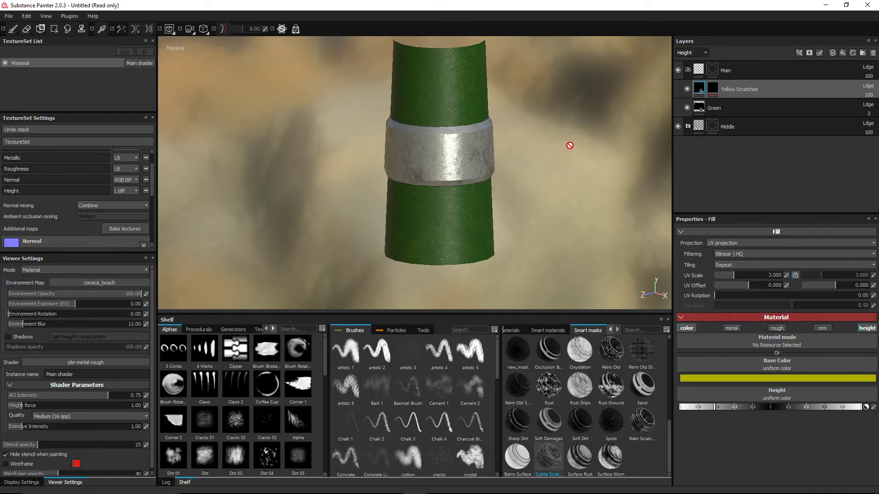
{"action": "middle_click_drag", "start_coordinate": [569, 144], "coordinate": [546, 163], "text": "alt"}
{"action": "left_click_drag", "start_coordinate": [547, 163], "coordinate": [542, 162], "text": "alt"}
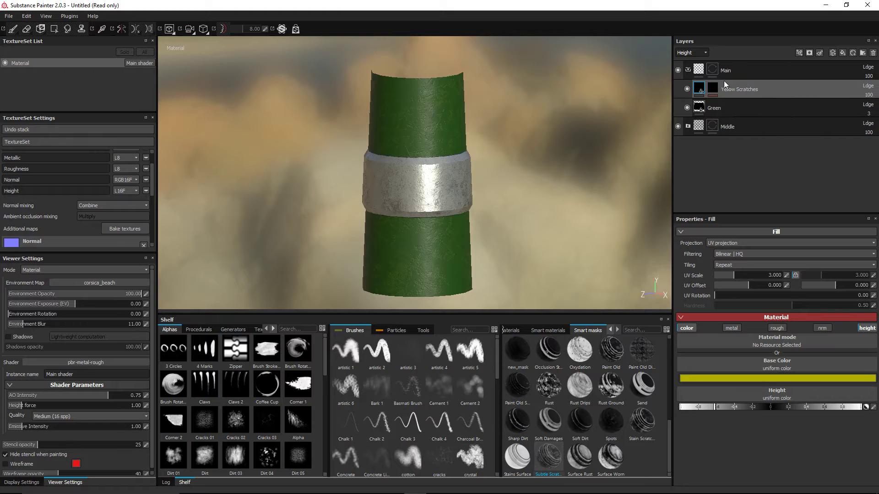
- Set the scratches mask's grunge amount to 0.07 and fine-tune the Sharpen filter's intensity, checking the paint up close
{"action": "left_click", "coordinate": [712, 90]}
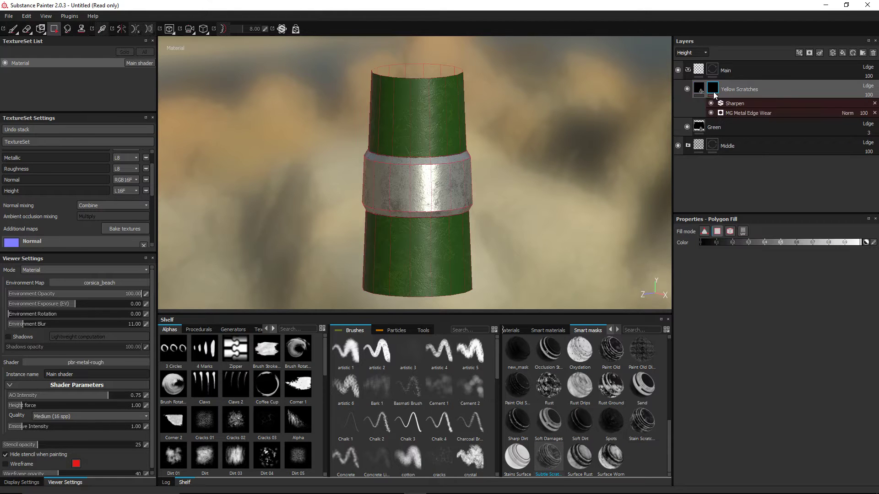
{"action": "left_click", "coordinate": [734, 114]}
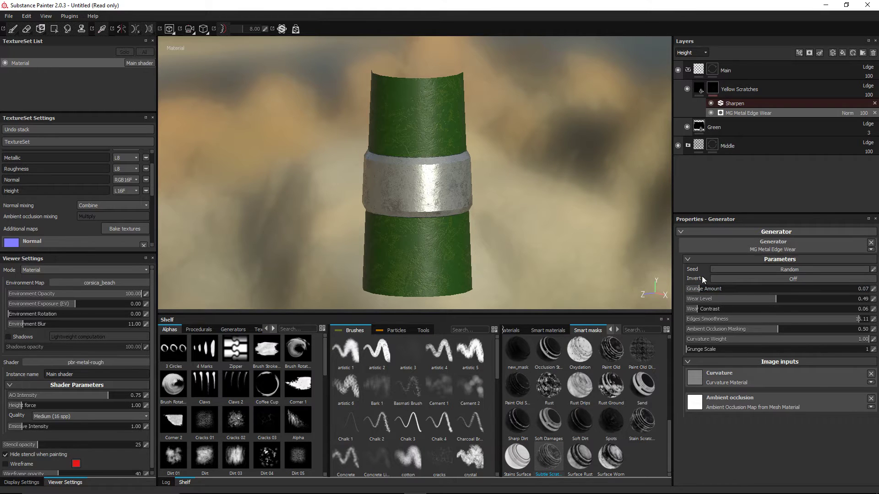
{"action": "left_click", "coordinate": [752, 102]}
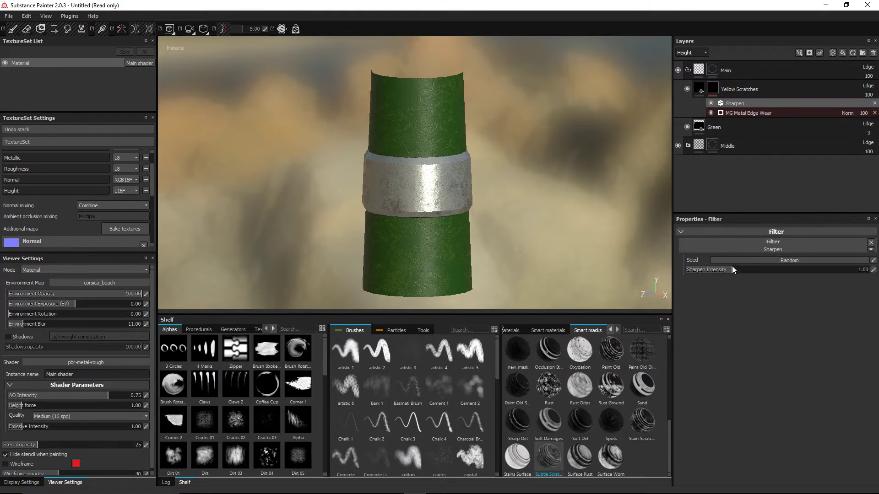
{"action": "left_click_drag", "start_coordinate": [733, 266], "coordinate": [742, 268]}
{"action": "left_click_drag", "start_coordinate": [730, 268], "coordinate": [729, 268]}
{"action": "left_click_drag", "start_coordinate": [550, 119], "coordinate": [546, 139], "text": "alt"}
{"action": "scroll", "coordinate": [504, 136], "scroll_direction": "up", "scroll_amount": 3}
{"action": "scroll", "coordinate": [530, 103], "scroll_direction": "down", "scroll_amount": 1}
{"action": "left_click", "coordinate": [738, 112]}
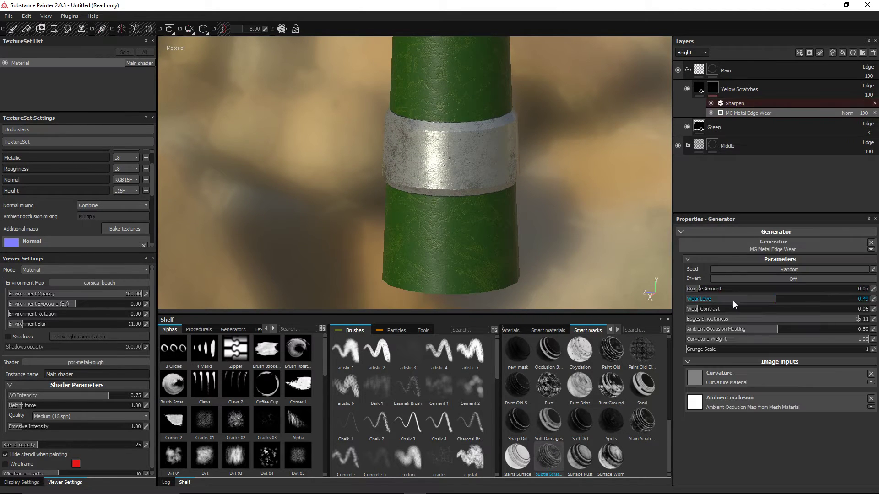
- Set the Yellow Scratches fill's height to about -0.2 and check the whole cylinder
{"action": "left_click", "coordinate": [699, 89]}
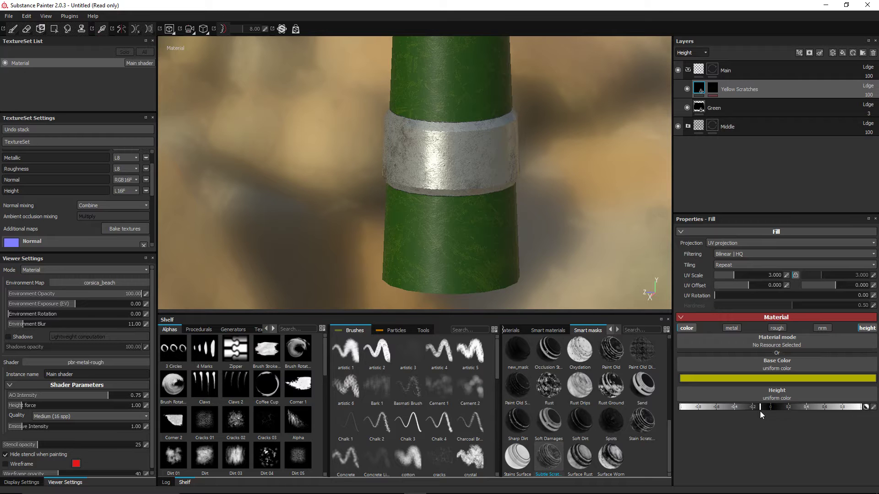
{"action": "left_click_drag", "start_coordinate": [756, 413], "coordinate": [751, 413]}
{"action": "scroll", "coordinate": [564, 226], "scroll_direction": "down", "scroll_amount": 1}
{"action": "middle_click_drag", "start_coordinate": [511, 163], "coordinate": [528, 193], "text": "alt"}
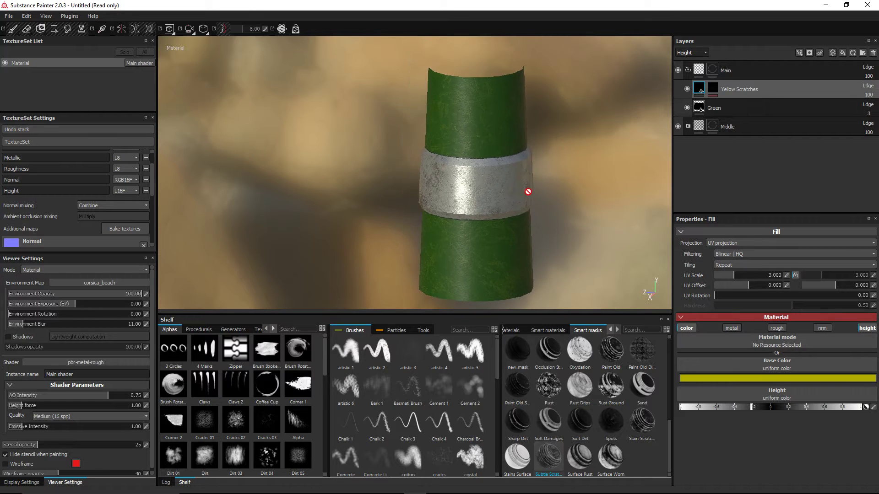
- Inspect the yellow scratches on the green sections and the metal band from several angles around the cylinder
{"action": "left_click_drag", "start_coordinate": [528, 193], "coordinate": [483, 153], "text": "alt"}
{"action": "middle_click_drag", "start_coordinate": [483, 153], "coordinate": [487, 93], "text": "alt"}
{"action": "left_click_drag", "start_coordinate": [487, 93], "coordinate": [523, 149], "text": "alt"}
{"action": "middle_click_drag", "start_coordinate": [523, 149], "coordinate": [508, 164], "text": "alt"}
{"action": "mouse_move", "coordinate": [508, 164]}
{"action": "left_mouse_down", "text": "alt"}
{"action": "mouse_move", "coordinate": [498, 156]}
{"action": "mouse_move", "coordinate": [514, 147]}
{"action": "left_mouse_up", "text": "alt"}
{"action": "middle_click_drag", "start_coordinate": [537, 149], "coordinate": [523, 158], "text": "alt"}
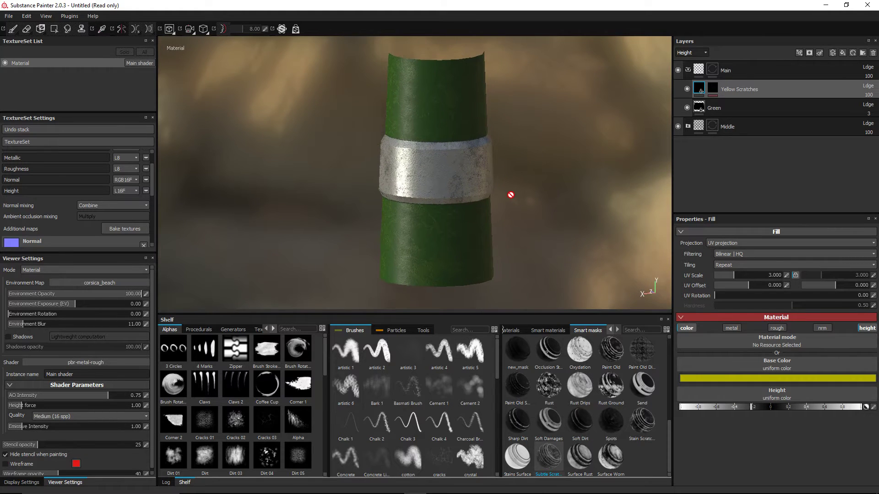
{"action": "scroll", "coordinate": [511, 195], "scroll_direction": "up", "scroll_amount": 1}
{"action": "key", "text": "alt+Tab"}
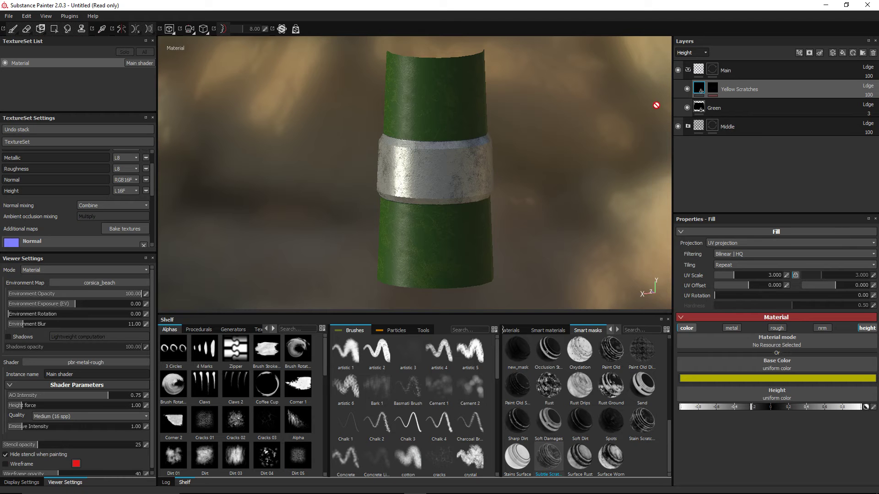
{"action": "mouse_move", "coordinate": [507, 118]}
{"action": "left_mouse_down", "text": "alt"}
{"action": "mouse_move", "coordinate": [493, 117]}
{"action": "mouse_move", "coordinate": [501, 128]}
{"action": "left_mouse_up", "text": "alt"}
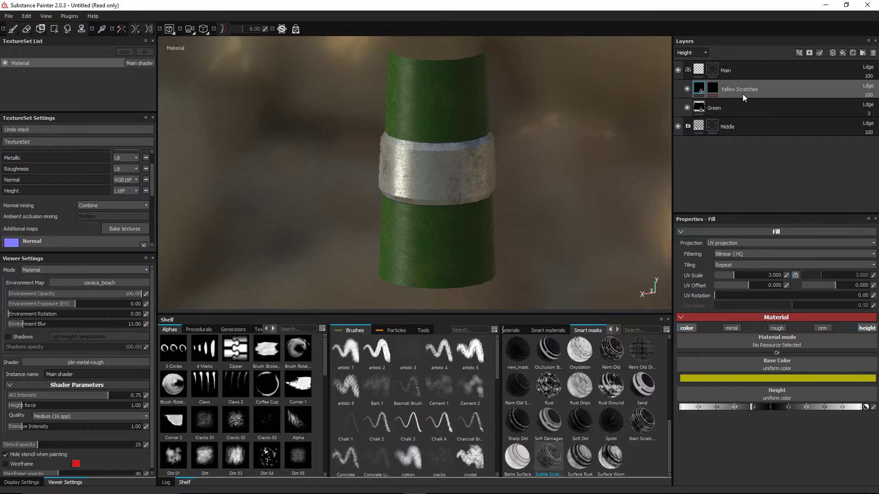
- Add a fill layer above Yellow Scratches with the Iron Pure material and name it Iron Scratches
{"action": "left_click", "coordinate": [843, 52]}
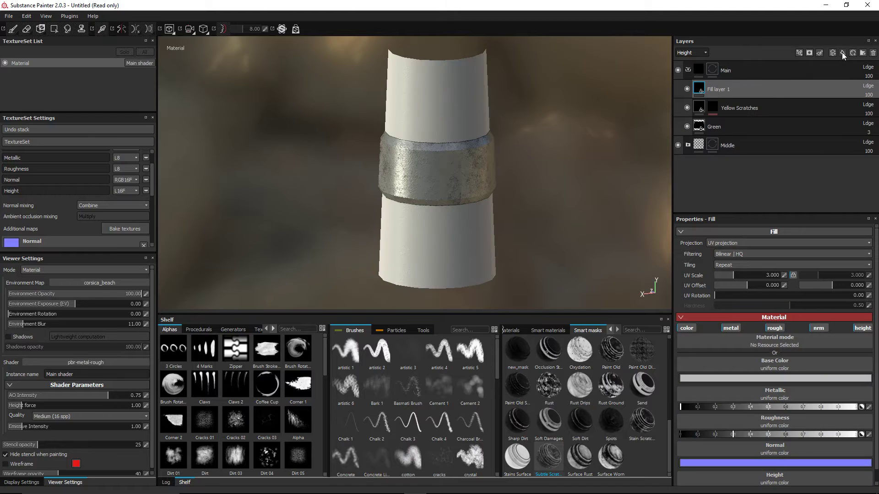
{"action": "left_click", "coordinate": [514, 331]}
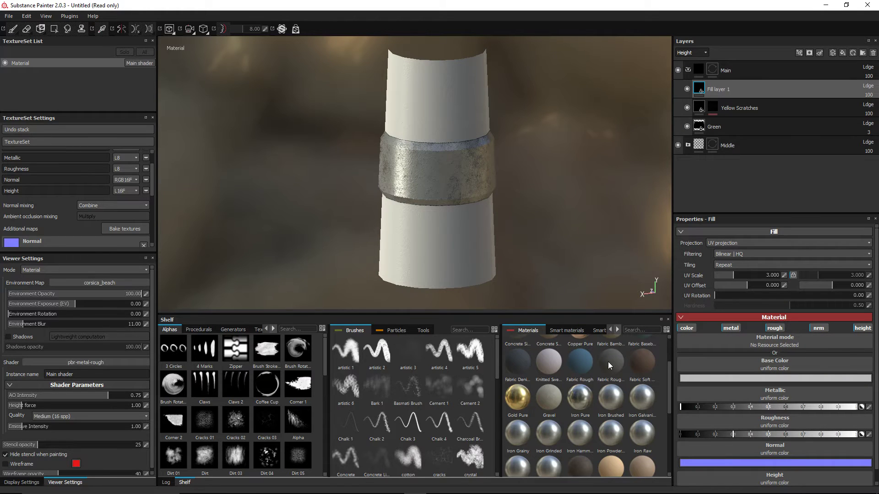
{"action": "left_click", "coordinate": [583, 403]}
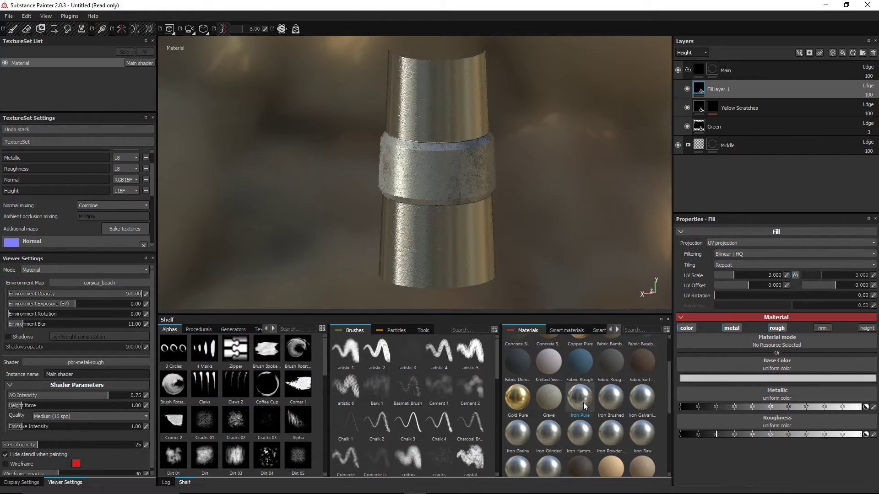
{"action": "mouse_move", "coordinate": [547, 255]}
{"action": "left_mouse_down", "text": "alt"}
{"action": "mouse_move", "coordinate": [552, 236]}
{"action": "mouse_move", "coordinate": [548, 250]}
{"action": "left_mouse_up", "text": "alt"}
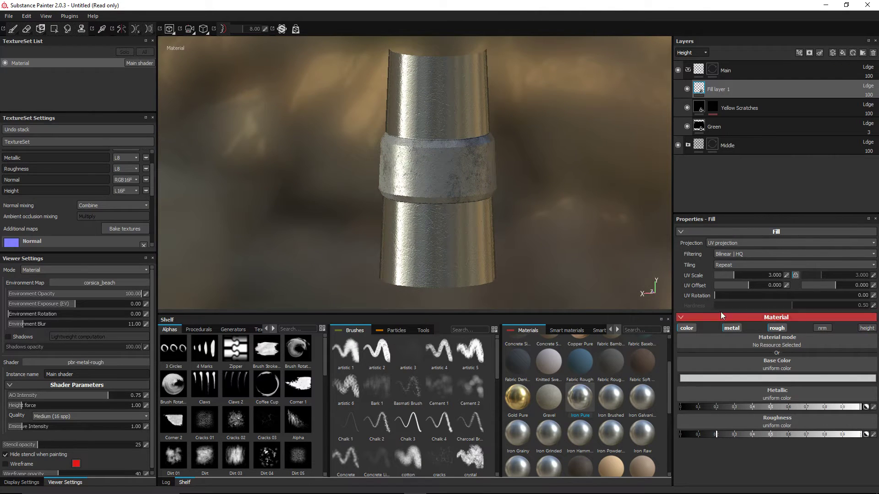
{"action": "double_click", "coordinate": [710, 89]}
{"action": "type", "text": "Iron Scratches"}
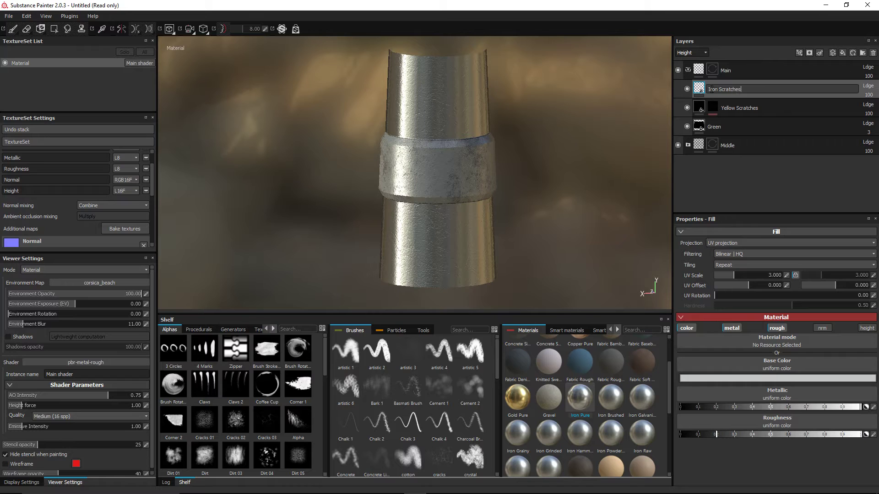
{"action": "key", "text": "Return"}
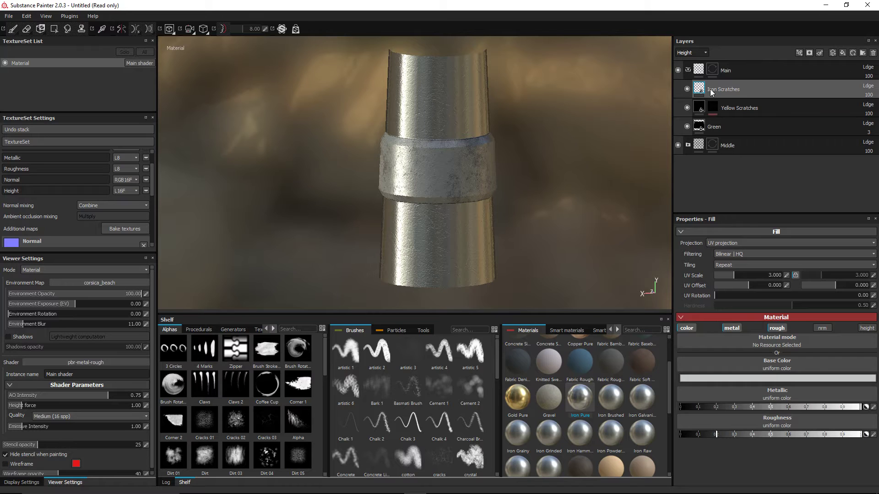
- Give the Iron Scratches layer a black mask driven by an MG Dirt generator
{"action": "right_click", "coordinate": [696, 91]}
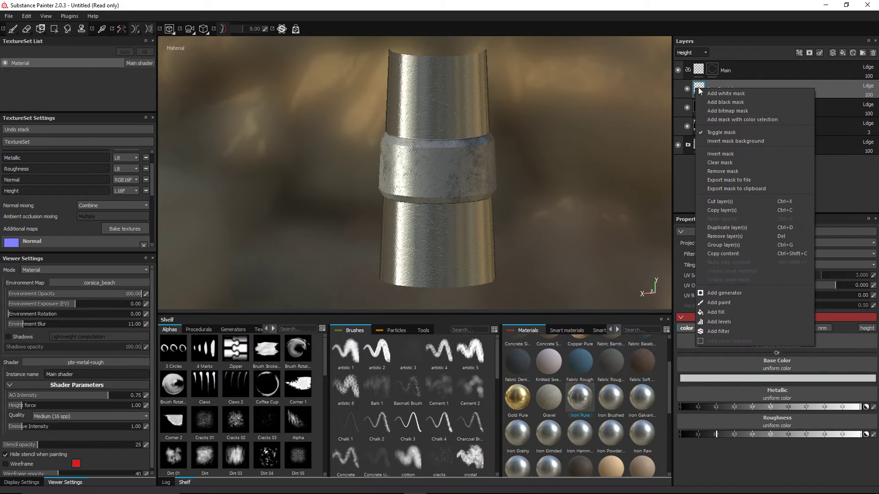
{"action": "left_click", "coordinate": [718, 105]}
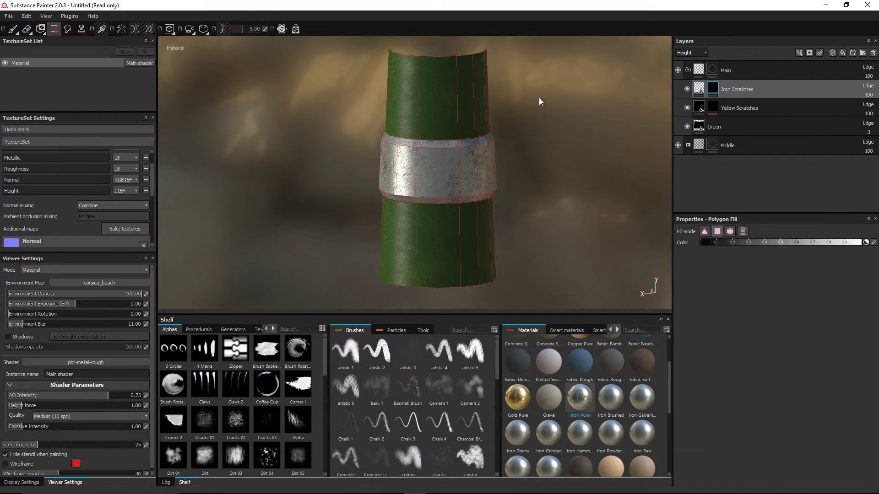
{"action": "right_click", "coordinate": [715, 88]}
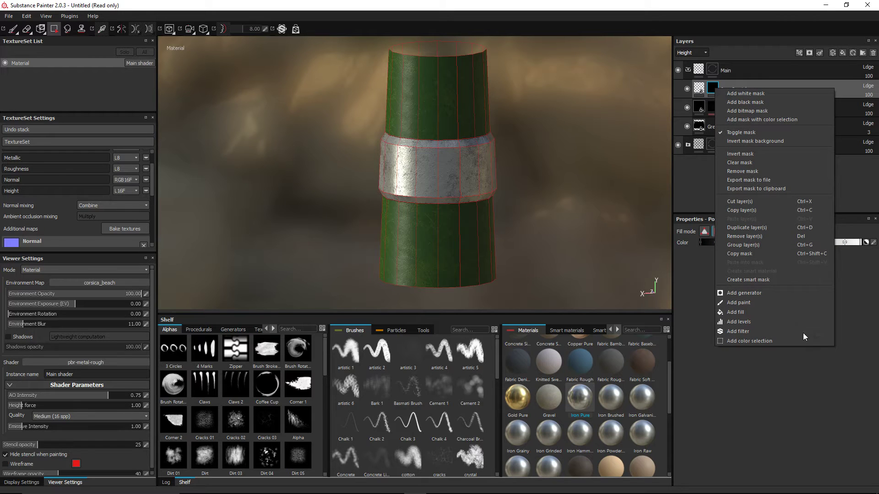
{"action": "left_click", "coordinate": [762, 293]}
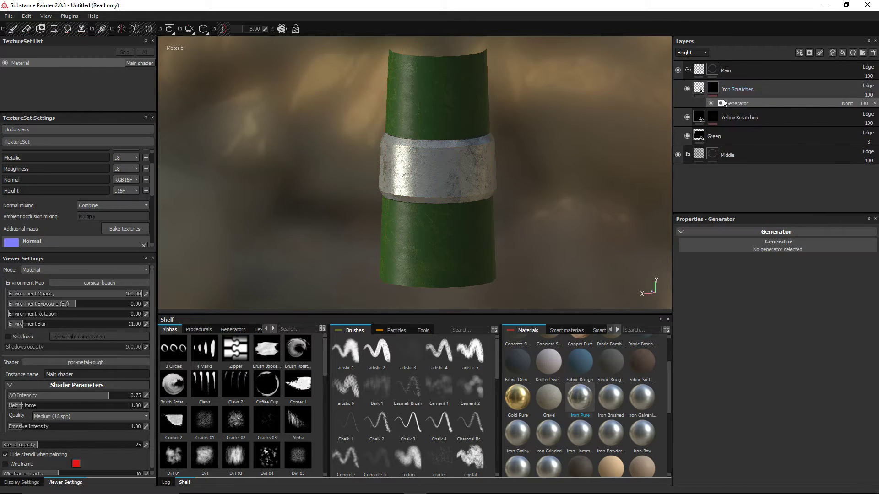
{"action": "left_click", "coordinate": [777, 250]}
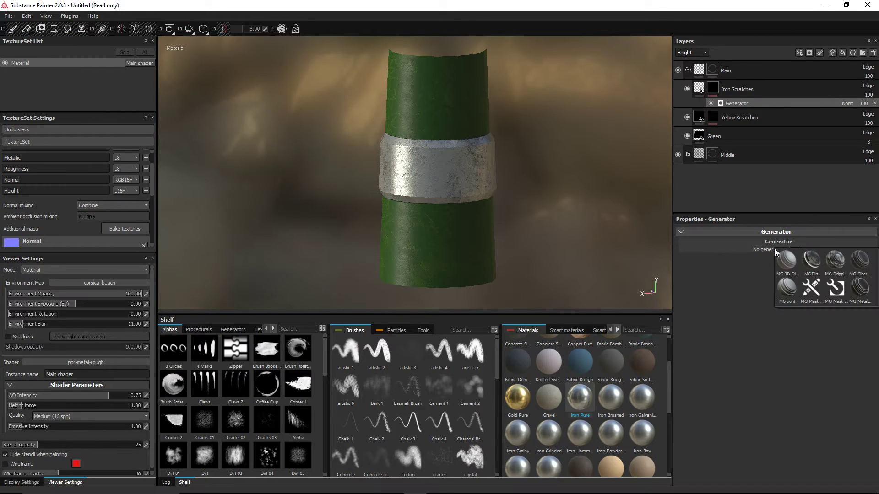
{"action": "left_click", "coordinate": [813, 260]}
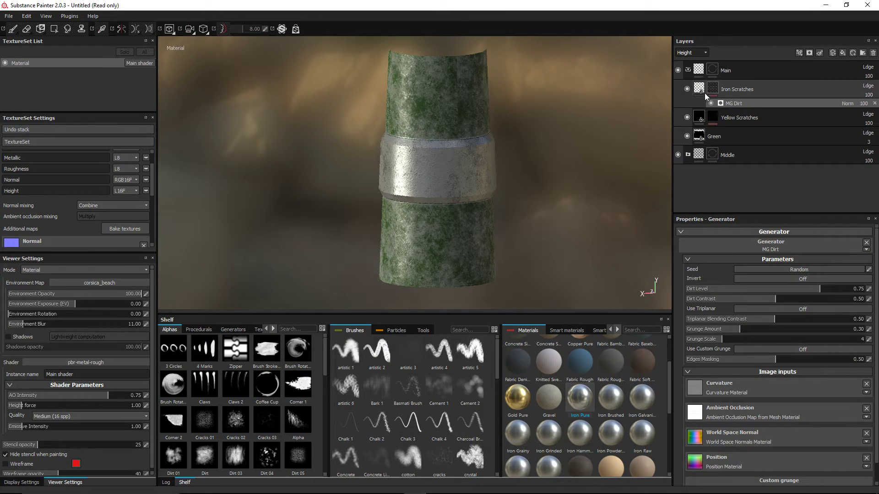
{"action": "left_click_drag", "start_coordinate": [584, 117], "coordinate": [537, 112], "text": "alt"}
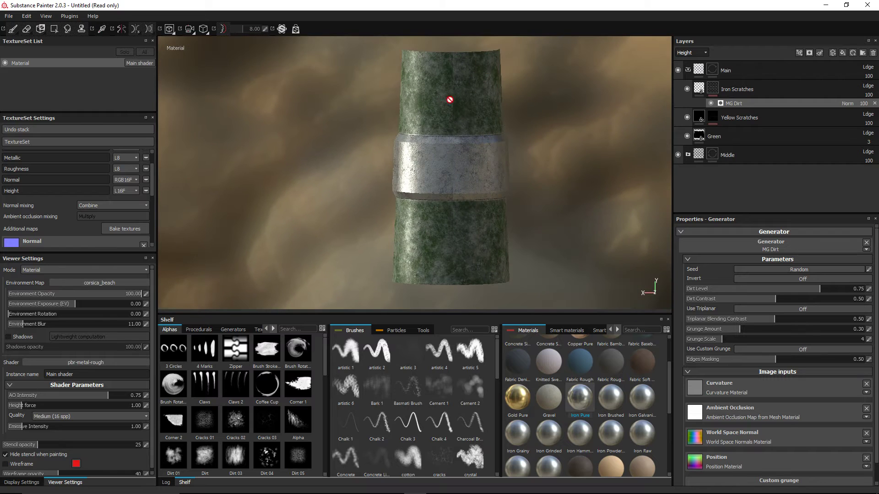
- Set the Iron Scratches fill's projection to Tri-planar projection
{"action": "left_click", "coordinate": [700, 90]}
{"action": "left_click", "coordinate": [728, 244]}
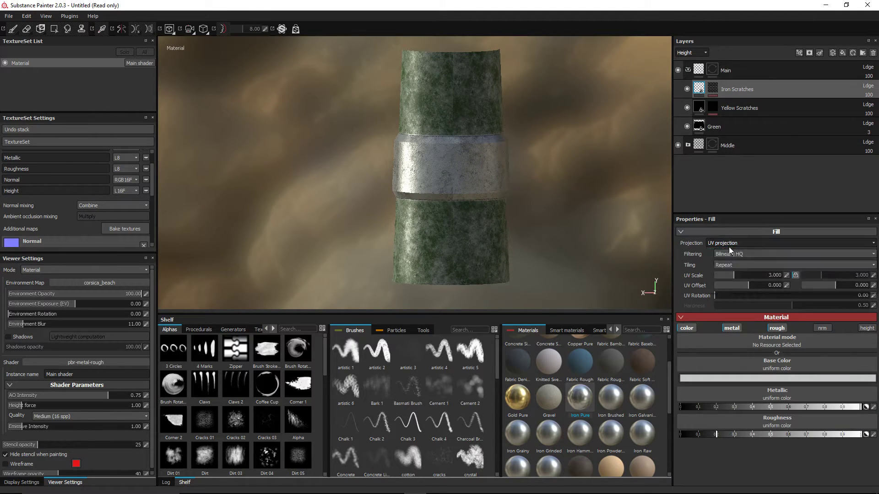
{"action": "left_click", "coordinate": [733, 256]}
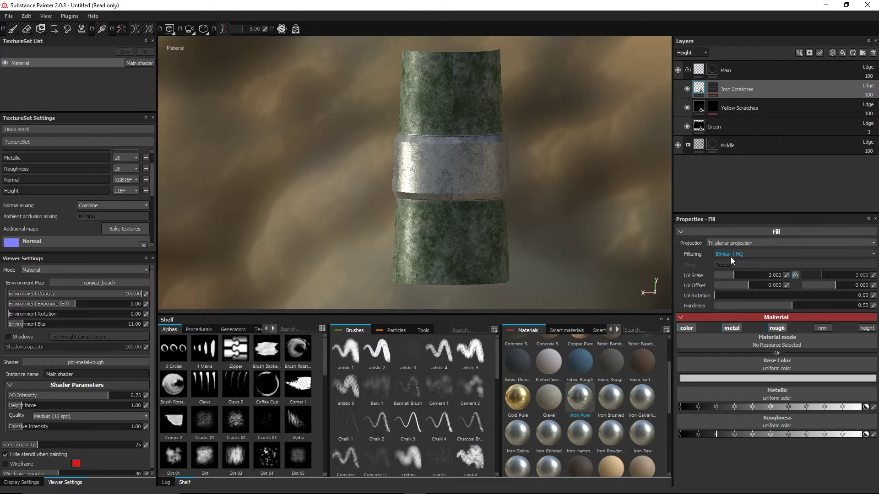
- Examine the iron wear on the green sections around the metal band up close for texture seams
{"action": "left_click_drag", "start_coordinate": [522, 171], "coordinate": [562, 130], "text": "alt"}
{"action": "middle_click_drag", "start_coordinate": [563, 130], "coordinate": [579, 147], "text": "alt"}
{"action": "left_click_drag", "start_coordinate": [578, 148], "coordinate": [537, 163], "text": "alt"}
{"action": "scroll", "coordinate": [537, 160], "scroll_direction": "up", "scroll_amount": 3}
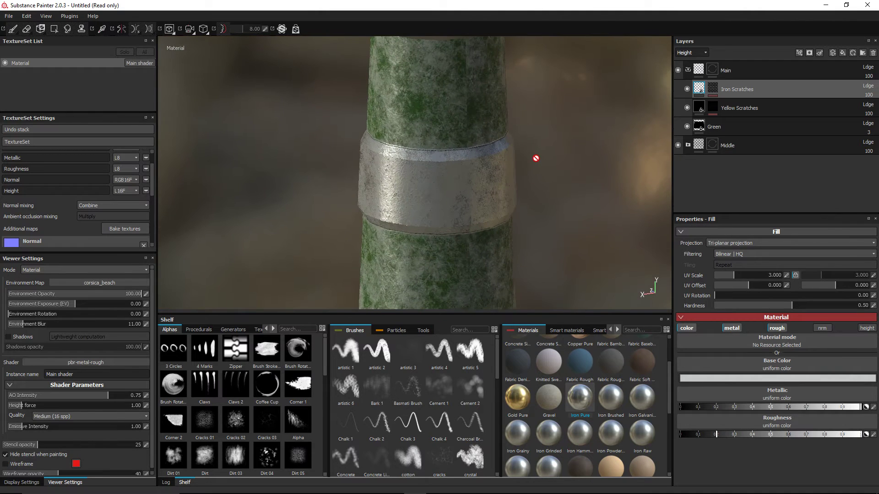
{"action": "middle_click_drag", "start_coordinate": [529, 161], "coordinate": [488, 197], "text": "alt"}
{"action": "scroll", "coordinate": [472, 195], "scroll_direction": "up", "scroll_amount": 2}
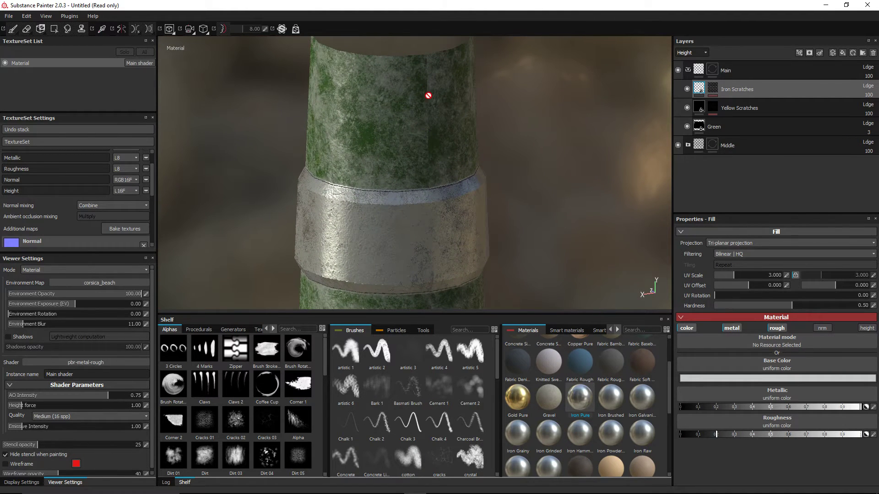
{"action": "mouse_move", "coordinate": [573, 206]}
{"action": "left_mouse_down", "text": "alt"}
{"action": "mouse_move", "coordinate": [577, 189]}
{"action": "mouse_move", "coordinate": [583, 208]}
{"action": "left_mouse_up", "text": "alt"}
{"action": "middle_click_drag", "start_coordinate": [583, 208], "coordinate": [586, 190], "text": "alt"}
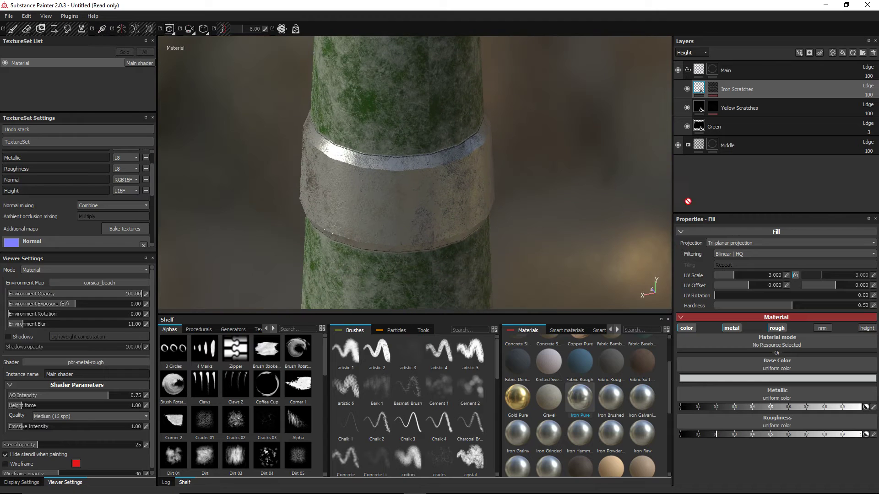
- Try the Bilinear Sharp and Nearest filtering modes on the Iron Scratches fill and return to Bilinear HQ
{"action": "left_click", "coordinate": [745, 254]}
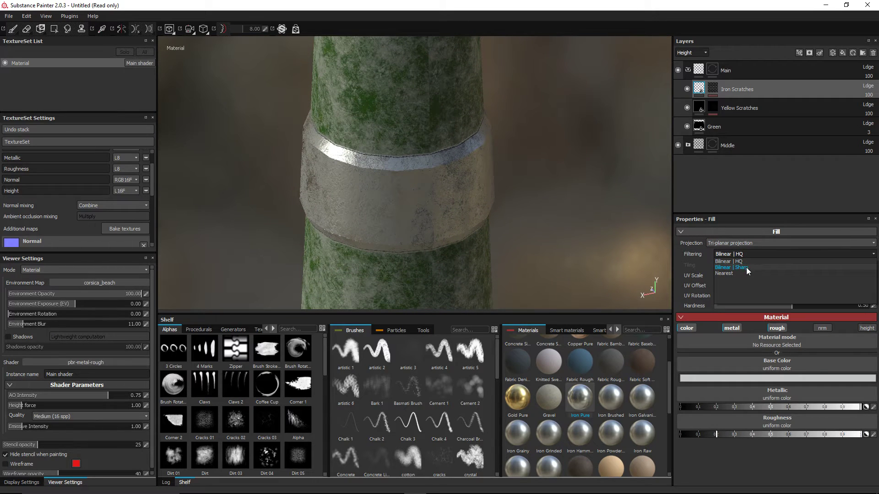
{"action": "left_click", "coordinate": [747, 267]}
{"action": "left_click", "coordinate": [740, 249]}
{"action": "left_click", "coordinate": [738, 268]}
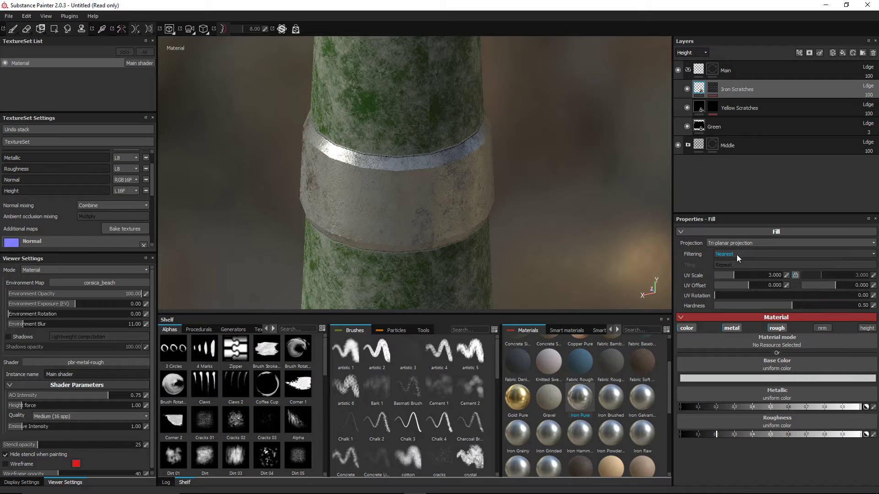
{"action": "left_click", "coordinate": [737, 255]}
{"action": "left_click", "coordinate": [741, 262]}
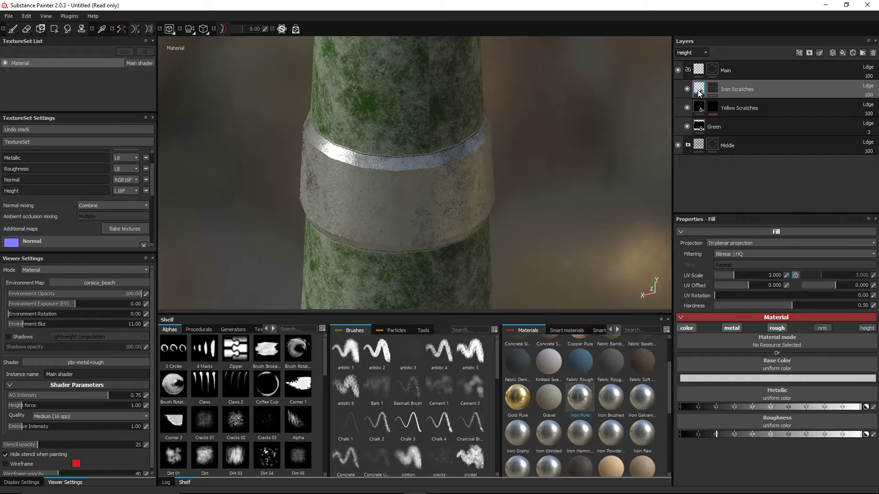
- Try a UV scale of 0.64 on the Iron Scratches fill and settle on 3.214
{"action": "left_click_drag", "start_coordinate": [546, 167], "coordinate": [553, 141], "text": "alt"}
{"action": "middle_click_drag", "start_coordinate": [555, 147], "coordinate": [574, 98], "text": "alt"}
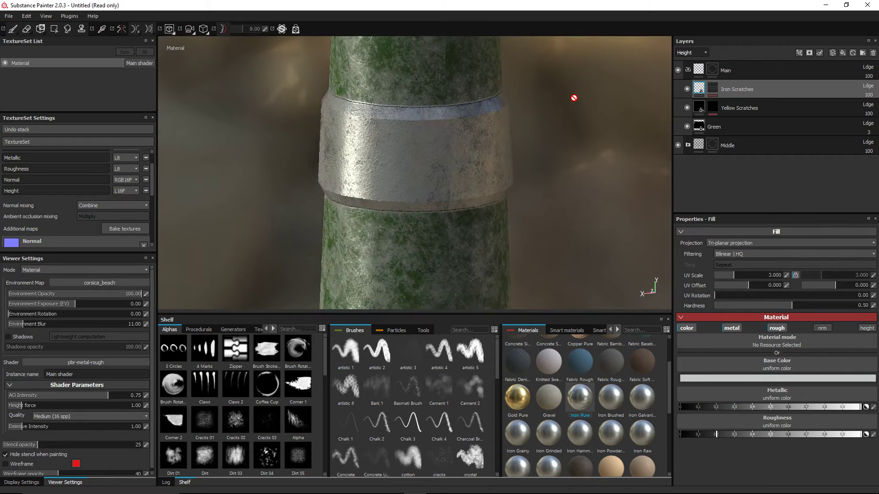
{"action": "right_click_drag", "start_coordinate": [574, 98], "coordinate": [550, 161], "text": "alt"}
{"action": "mouse_move", "coordinate": [551, 161]}
{"action": "middle_mouse_down", "text": "alt"}
{"action": "mouse_move", "coordinate": [541, 180]}
{"action": "mouse_move", "coordinate": [534, 166]}
{"action": "middle_mouse_up", "text": "alt"}
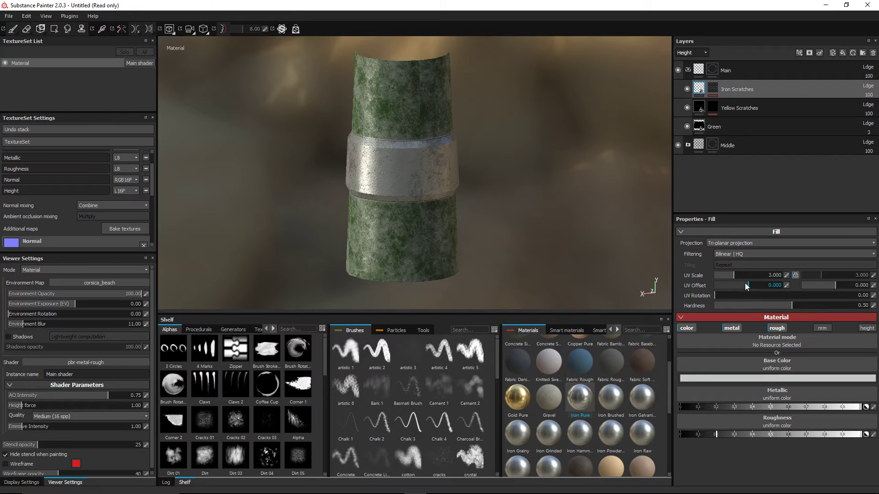
{"action": "left_click_drag", "start_coordinate": [735, 275], "coordinate": [726, 278]}
{"action": "left_click_drag", "start_coordinate": [550, 173], "coordinate": [554, 177], "text": "alt"}
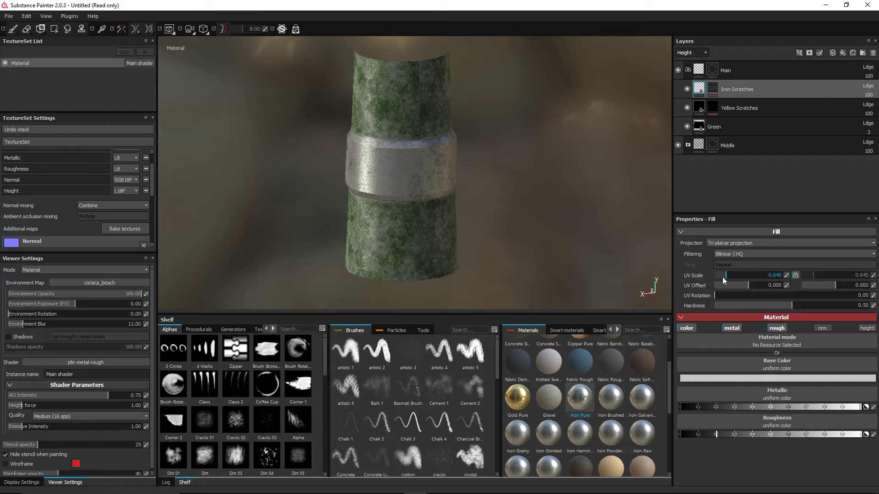
{"action": "left_click_drag", "start_coordinate": [727, 276], "coordinate": [734, 275]}
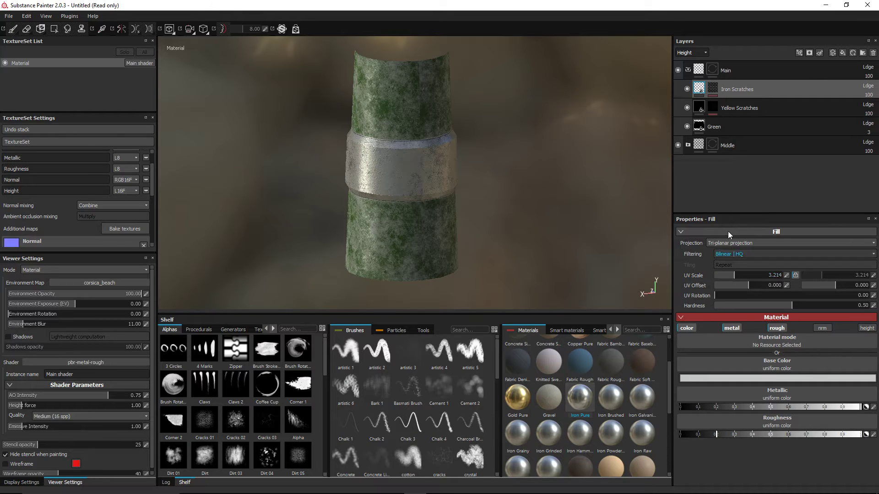
- Turn on Use Triplanar for the Iron Scratches mask's MG Dirt generator and check for seams around the cylinder
{"action": "left_click", "coordinate": [716, 90]}
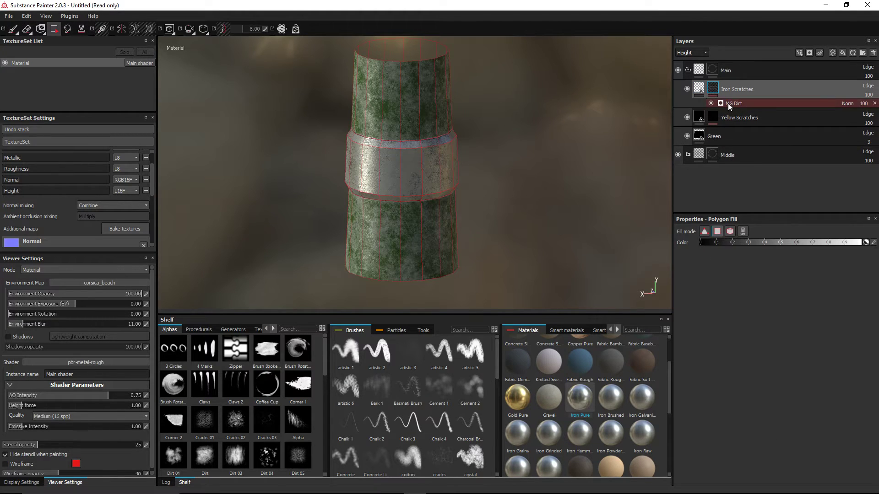
{"action": "left_click", "coordinate": [728, 104]}
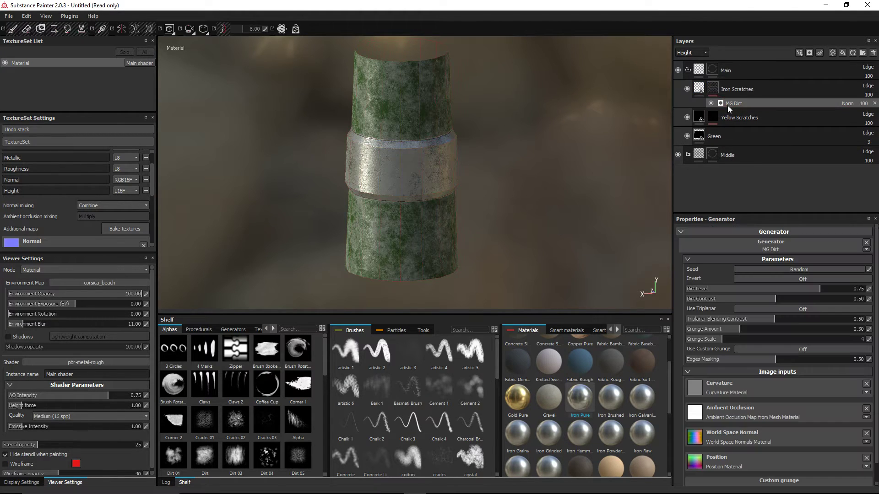
{"action": "left_click", "coordinate": [767, 310]}
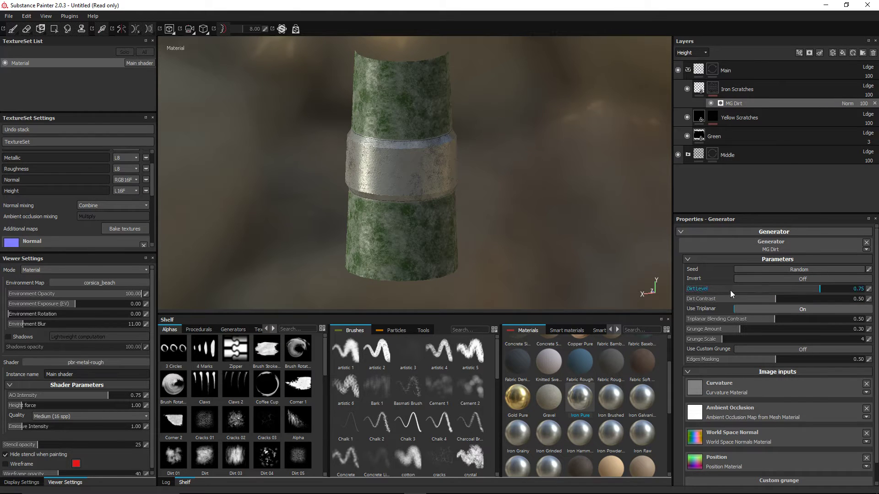
{"action": "scroll", "coordinate": [465, 177], "scroll_direction": "up", "scroll_amount": 3}
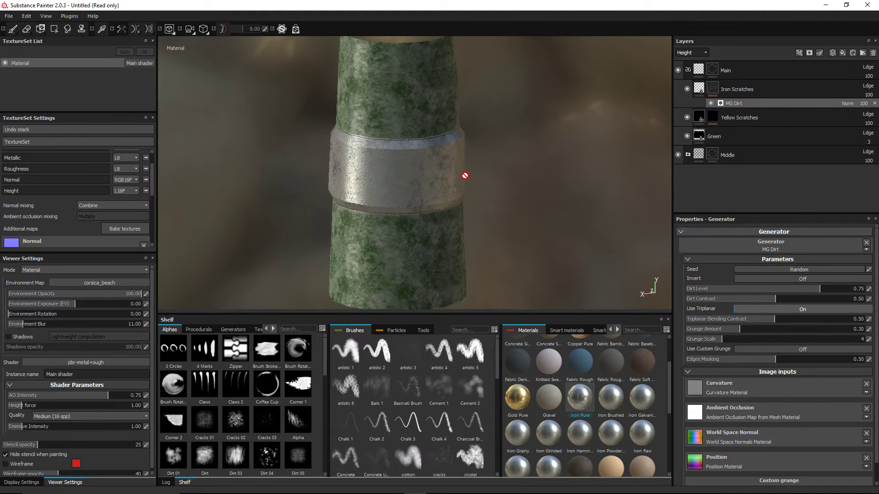
{"action": "middle_click_drag", "start_coordinate": [472, 170], "coordinate": [475, 279], "text": "alt"}
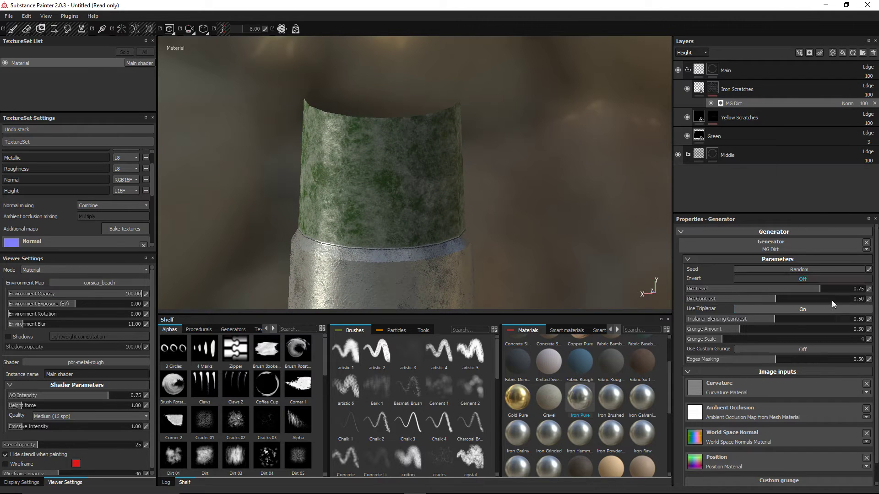
{"action": "left_click_drag", "start_coordinate": [589, 198], "coordinate": [375, 196], "text": "alt"}
{"action": "middle_click_drag", "start_coordinate": [375, 197], "coordinate": [391, 144], "text": "alt"}
{"action": "scroll", "coordinate": [412, 150], "scroll_direction": "down", "scroll_amount": 4}
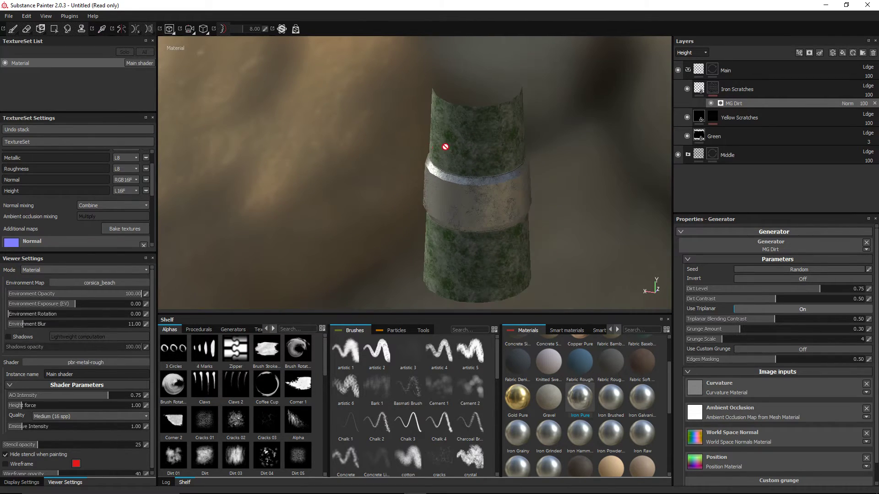
{"action": "left_click_drag", "start_coordinate": [445, 145], "coordinate": [496, 150], "text": "alt"}
{"action": "middle_click_drag", "start_coordinate": [496, 151], "coordinate": [468, 124], "text": "alt"}
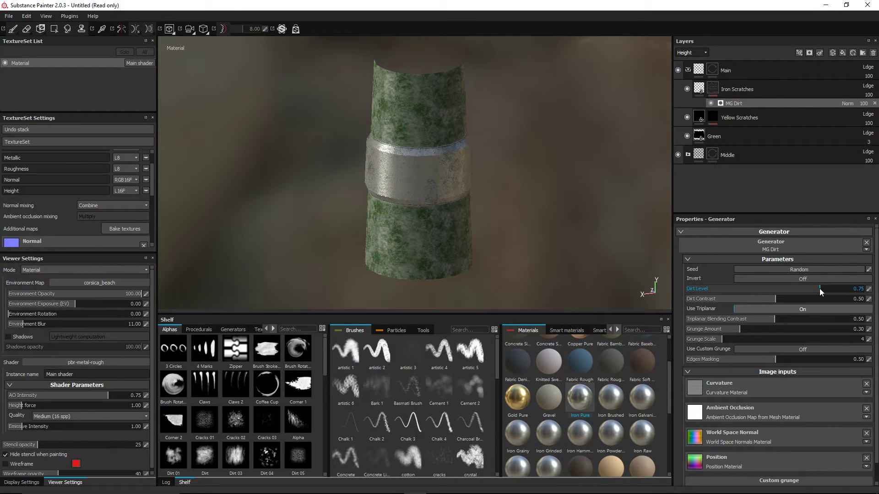
- Set the MG Dirt generator's Dirt Level to 0.63 and enable a slightly negative height on the Iron Scratches fill
{"action": "left_click_drag", "start_coordinate": [814, 289], "coordinate": [805, 288]}
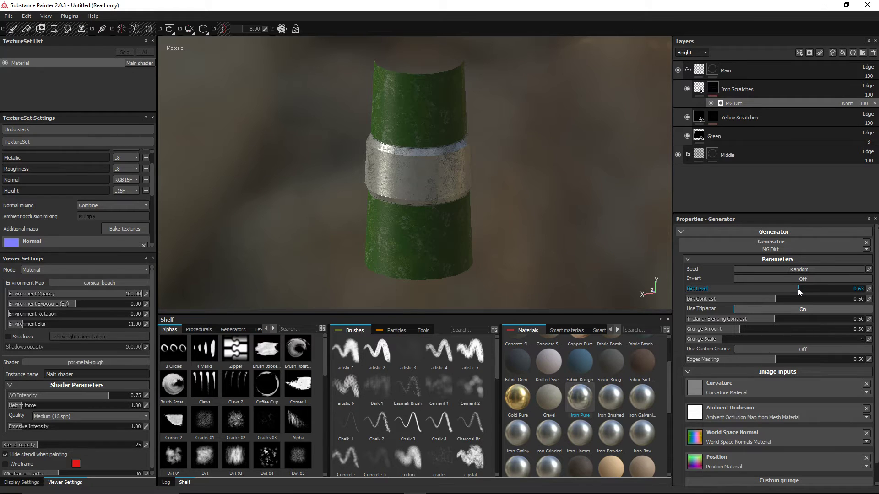
{"action": "left_click", "coordinate": [703, 89]}
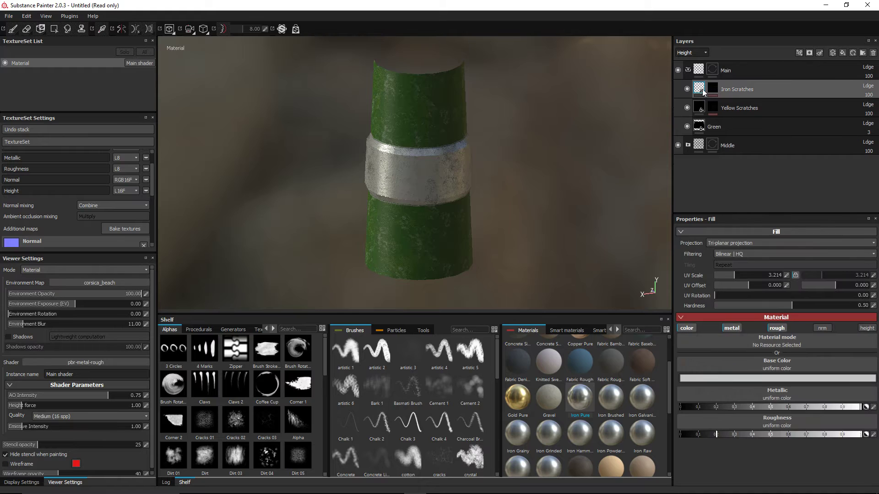
{"action": "left_click", "coordinate": [866, 330]}
{"action": "left_click_drag", "start_coordinate": [769, 463], "coordinate": [765, 462]}
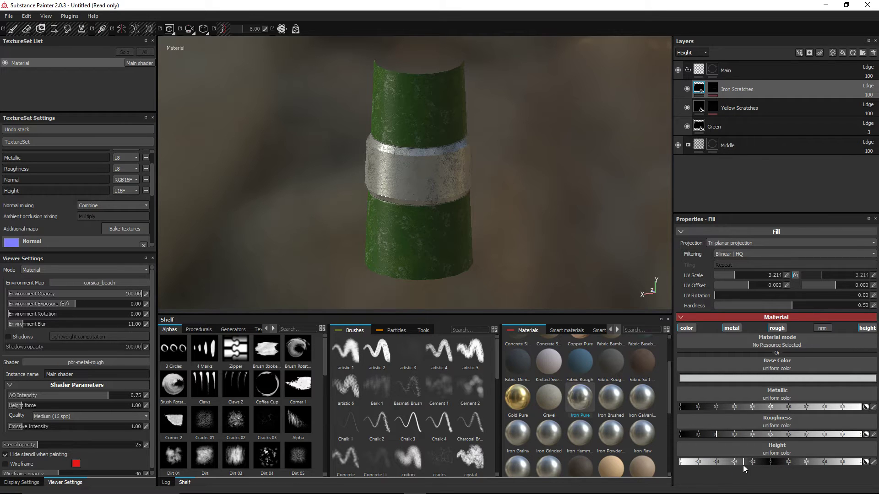
{"action": "left_click_drag", "start_coordinate": [524, 281], "coordinate": [510, 210], "text": "alt"}
{"action": "scroll", "coordinate": [509, 206], "scroll_direction": "up", "scroll_amount": 5}
{"action": "scroll", "coordinate": [503, 197], "scroll_direction": "up", "scroll_amount": 3}
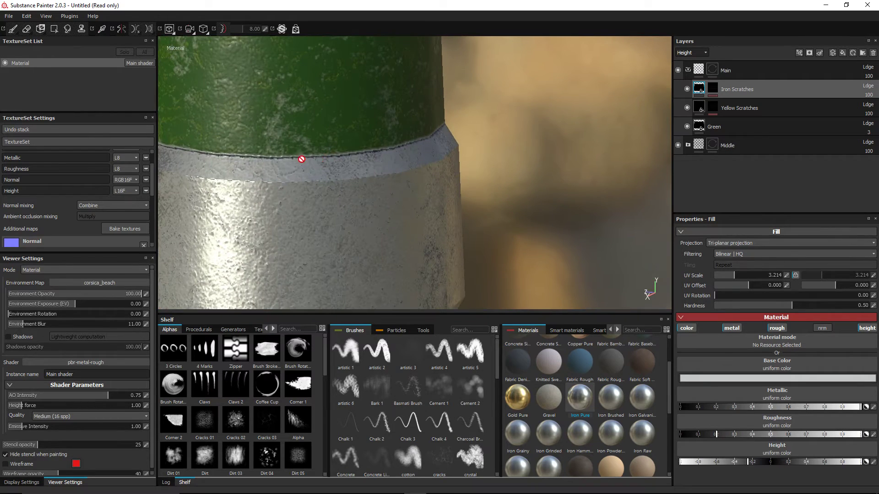
{"action": "scroll", "coordinate": [449, 165], "scroll_direction": "down", "scroll_amount": 8}
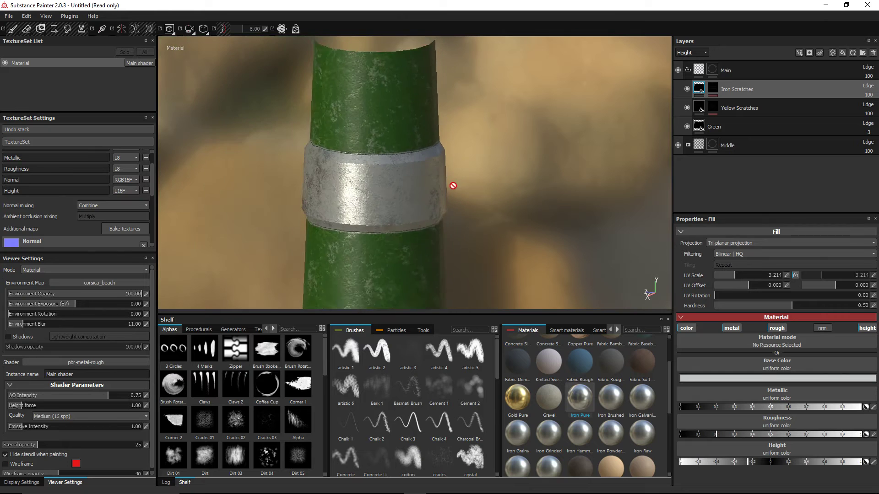
{"action": "left_click_drag", "start_coordinate": [472, 199], "coordinate": [544, 198], "text": "alt"}
{"action": "middle_click_drag", "start_coordinate": [480, 229], "coordinate": [489, 212], "text": "alt"}
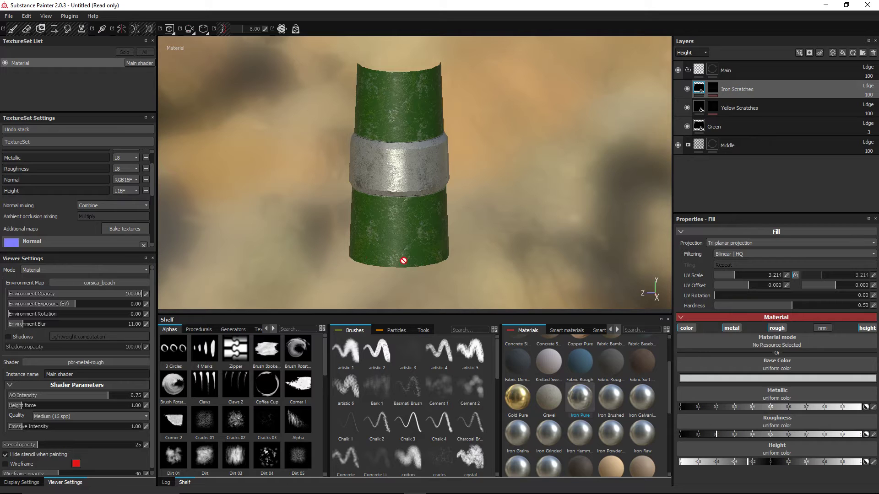
- Add the Ground Dirt smart mask to the Iron Scratches layer's mask
{"action": "left_click", "coordinate": [712, 90]}
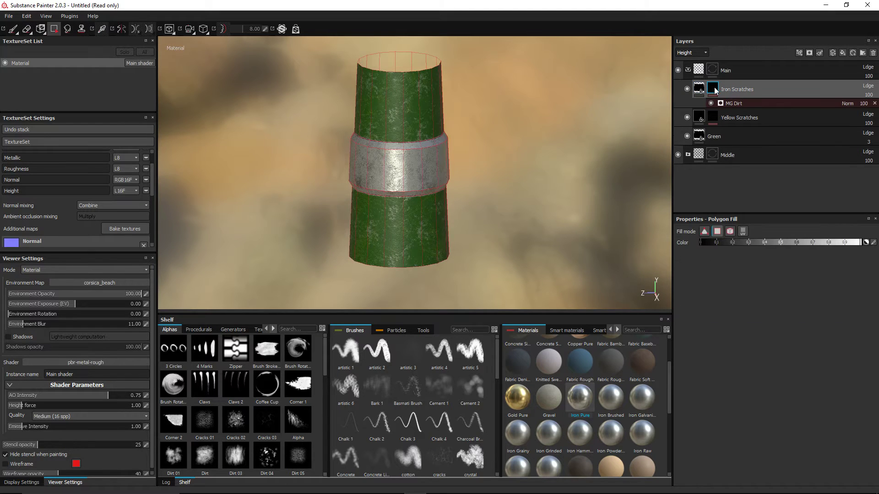
{"action": "left_click", "coordinate": [600, 332]}
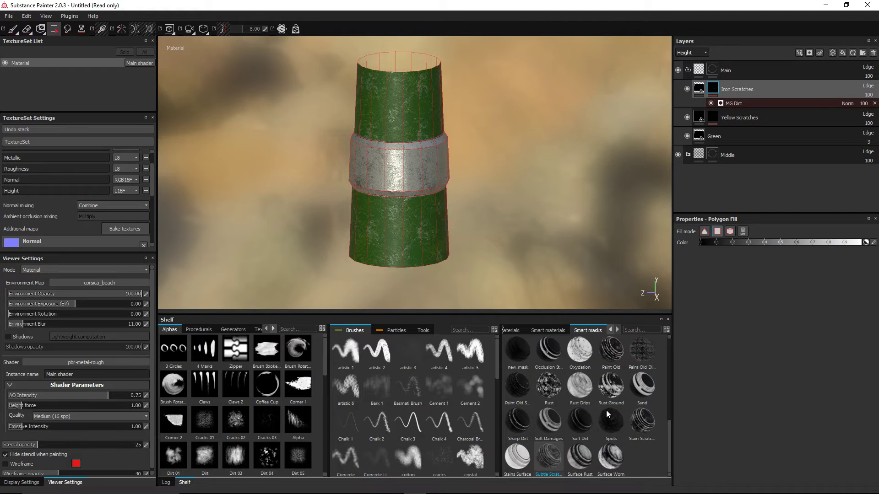
{"action": "scroll", "coordinate": [548, 374], "scroll_direction": "up", "scroll_amount": 3}
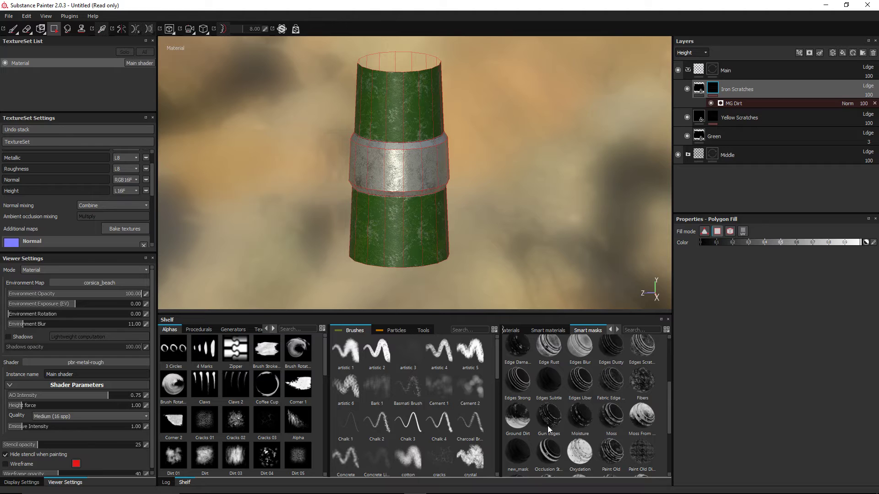
{"action": "left_click_drag", "start_coordinate": [520, 421], "coordinate": [740, 94]}
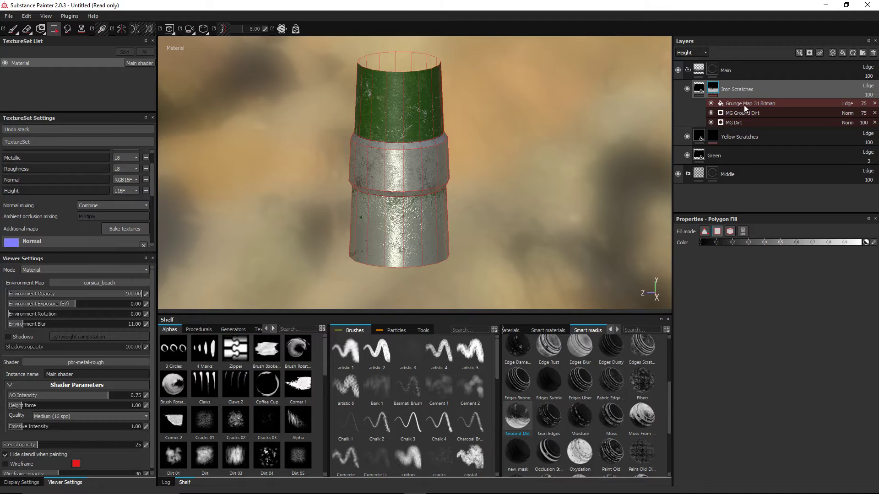
- Set the MG Ground Dirt generator's Level to 0.33 and Dirt Height to 0.11 to limit the wear to the cylinder's base
{"action": "left_click", "coordinate": [737, 112]}
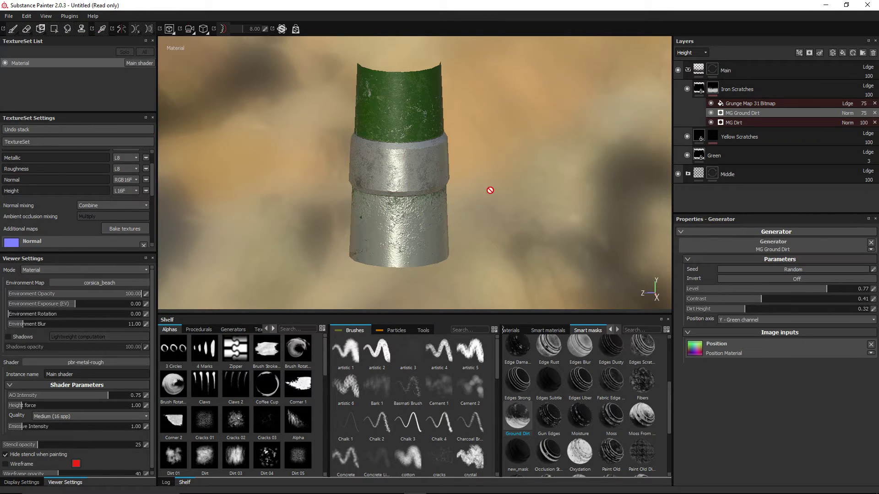
{"action": "left_click_drag", "start_coordinate": [471, 187], "coordinate": [498, 194], "text": "alt"}
{"action": "middle_click_drag", "start_coordinate": [521, 193], "coordinate": [544, 190], "text": "alt"}
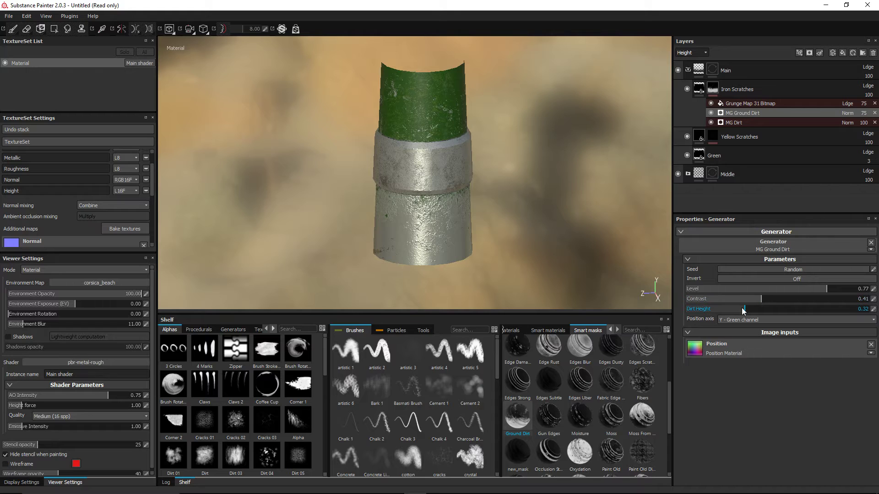
{"action": "left_click_drag", "start_coordinate": [745, 314], "coordinate": [698, 303]}
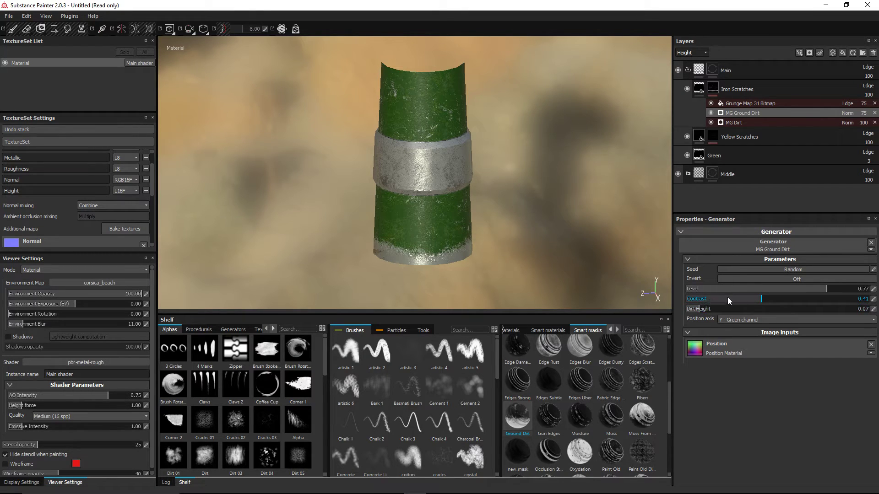
{"action": "left_click_drag", "start_coordinate": [819, 289], "coordinate": [767, 295]}
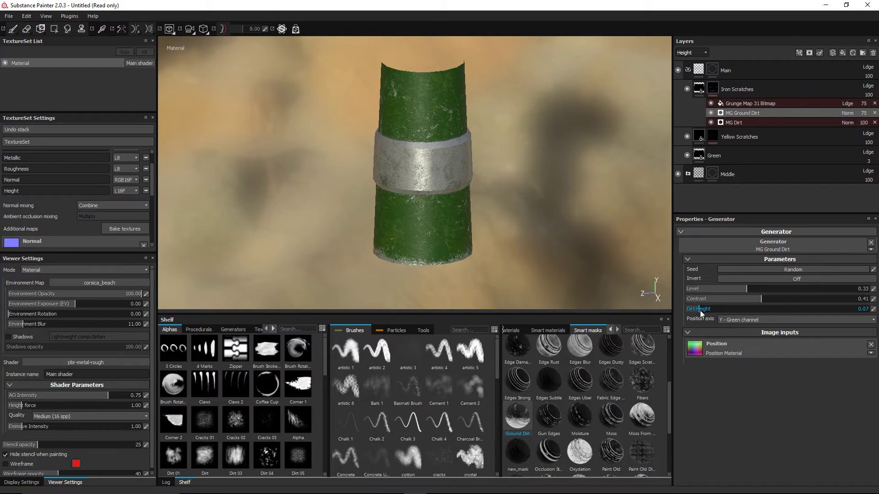
{"action": "left_click_drag", "start_coordinate": [699, 310], "coordinate": [704, 316]}
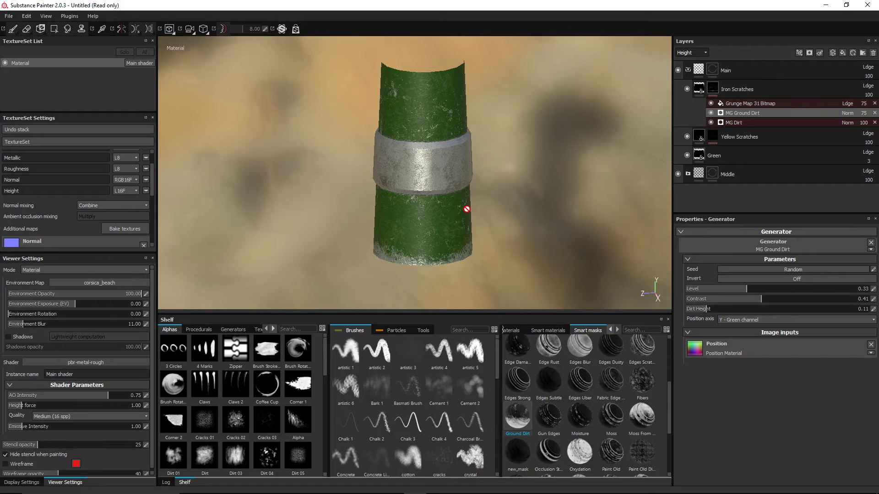
{"action": "scroll", "coordinate": [460, 206], "scroll_direction": "down", "scroll_amount": 2}
{"action": "left_click_drag", "start_coordinate": [435, 196], "coordinate": [460, 202], "text": "alt"}
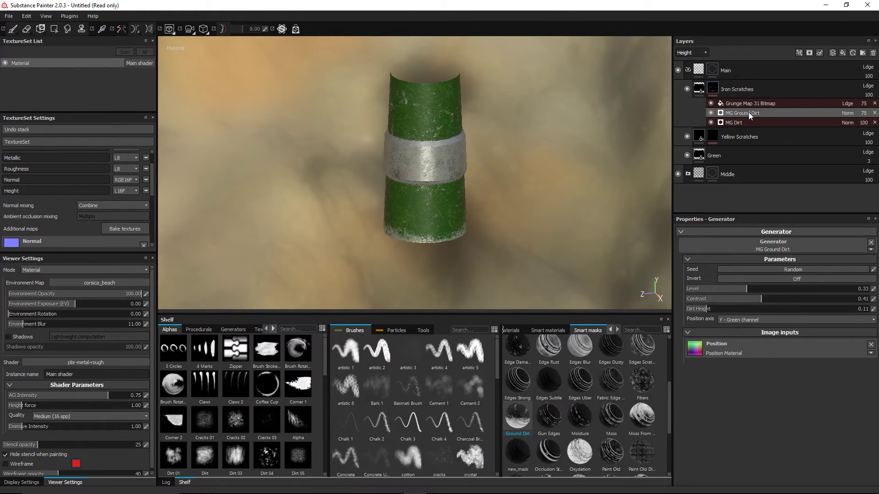
- Blend MG Ground Dirt over MG Dirt with Linear dodge (Add) and compare the mask with MG Dirt hidden and shown
{"action": "left_click", "coordinate": [848, 114]}
{"action": "left_click", "coordinate": [848, 202]}
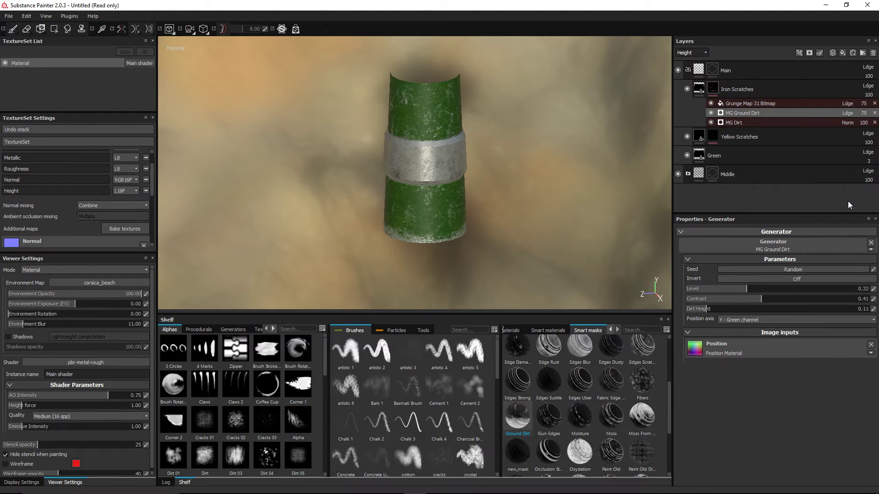
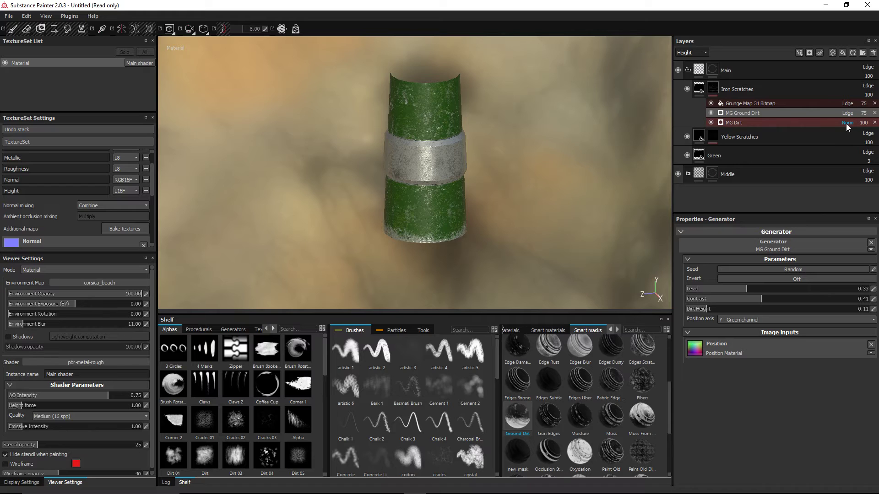
{"action": "left_click", "coordinate": [711, 122]}
{"action": "left_click", "coordinate": [712, 122]}
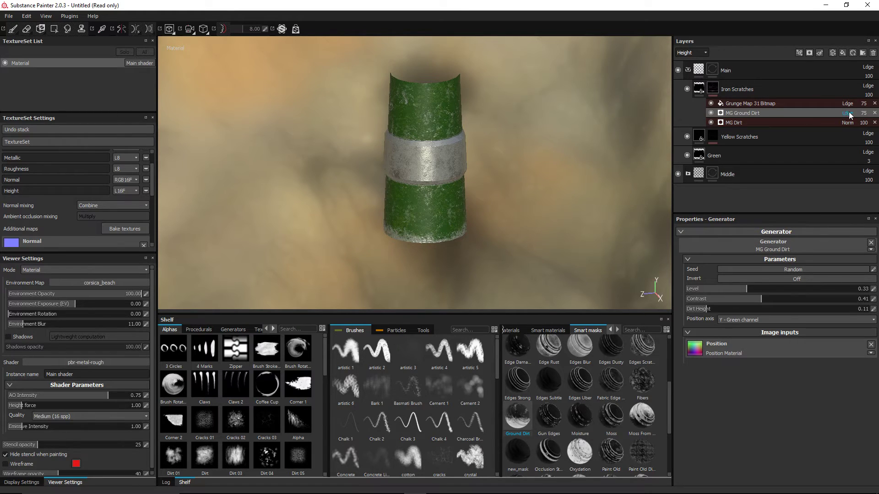
{"action": "scroll", "coordinate": [529, 197], "scroll_direction": "up", "scroll_amount": 2}
{"action": "middle_click_drag", "start_coordinate": [528, 197], "coordinate": [530, 172], "text": "alt"}
{"action": "left_click_drag", "start_coordinate": [509, 195], "coordinate": [513, 185], "text": "alt"}
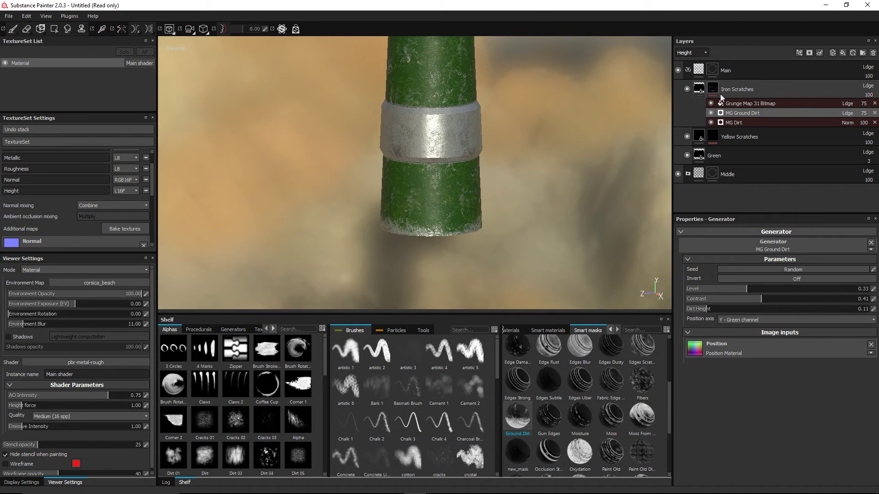
- Switch the layer stack to the Base Color channel and reduce the MG Ground Dirt opacity to 47
{"action": "left_click", "coordinate": [692, 53]}
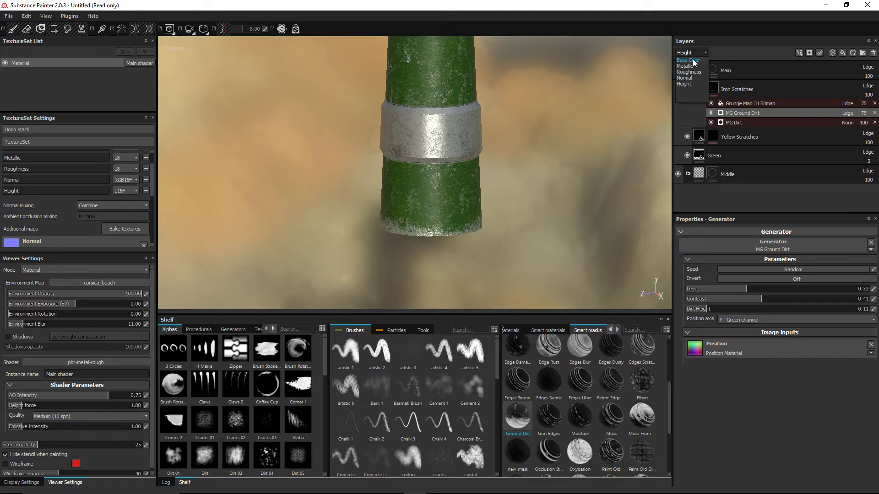
{"action": "left_click", "coordinate": [688, 61]}
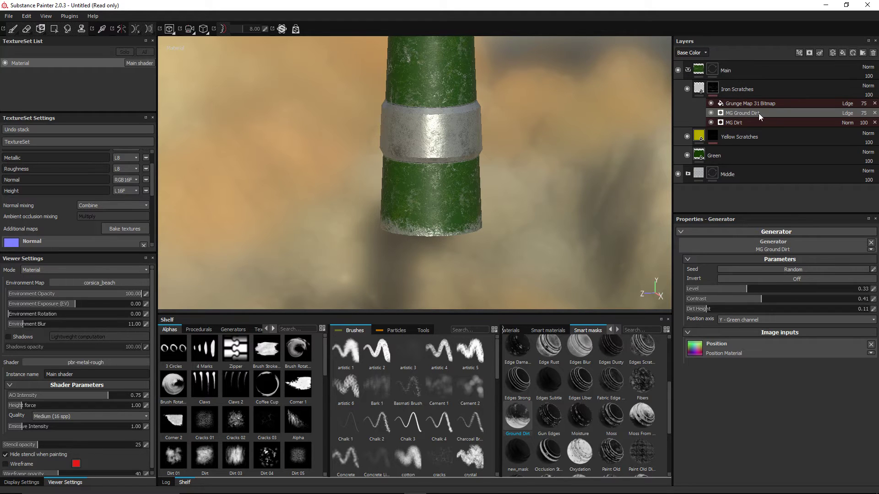
{"action": "left_click", "coordinate": [850, 114]}
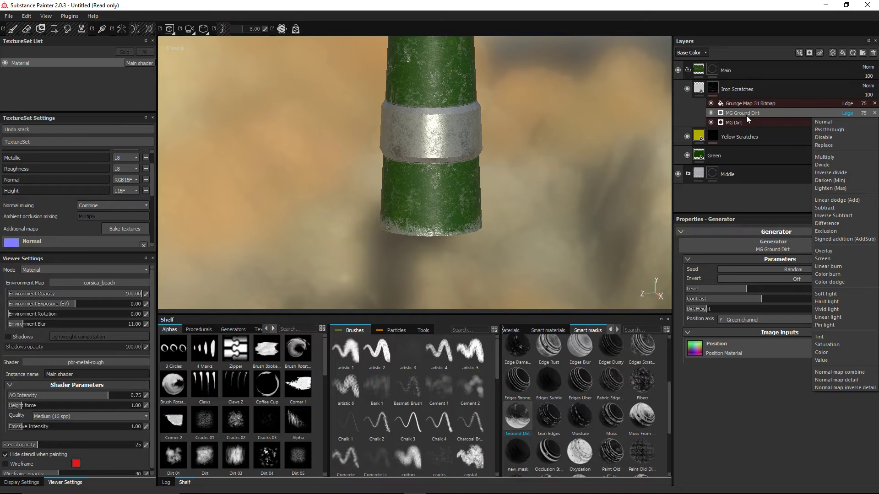
{"action": "left_click", "coordinate": [746, 114]}
{"action": "left_click", "coordinate": [866, 113]}
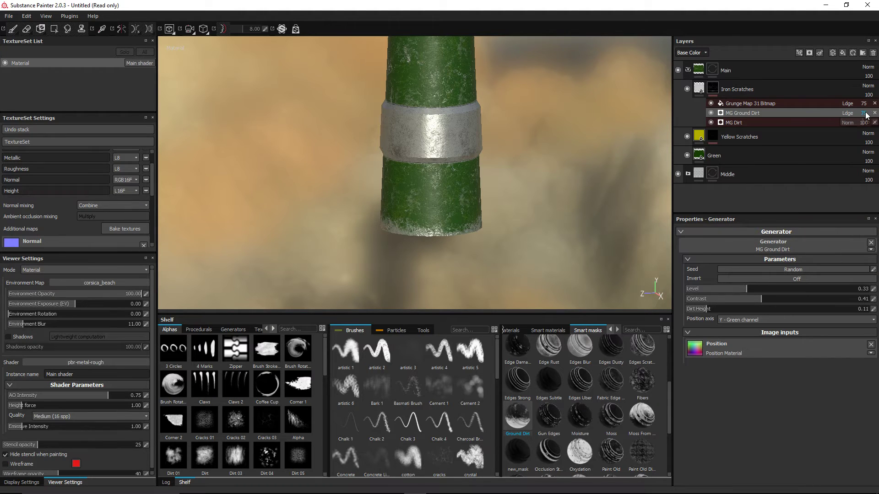
{"action": "left_click_drag", "start_coordinate": [865, 123], "coordinate": [844, 123]}
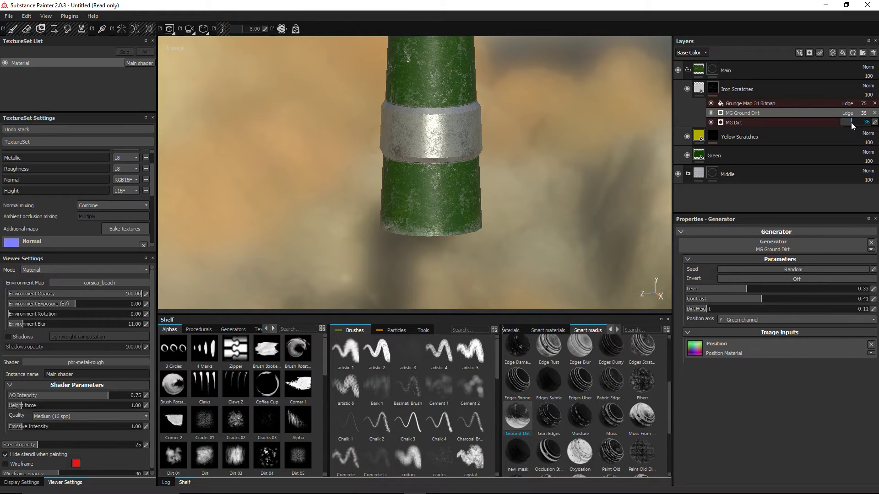
{"action": "left_click_drag", "start_coordinate": [850, 122], "coordinate": [852, 123]}
{"action": "key", "text": "4"}
{"action": "scroll", "coordinate": [510, 137], "scroll_direction": "down", "scroll_amount": 3}
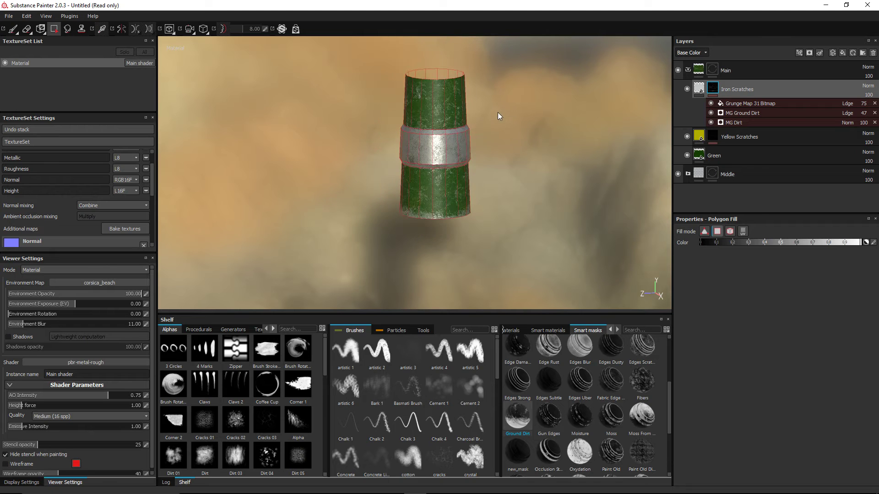
- Examine the scratches and base wear on the green sections from all sides and collapse the Main layer folder
{"action": "left_click_drag", "start_coordinate": [498, 113], "coordinate": [549, 133], "text": "alt"}
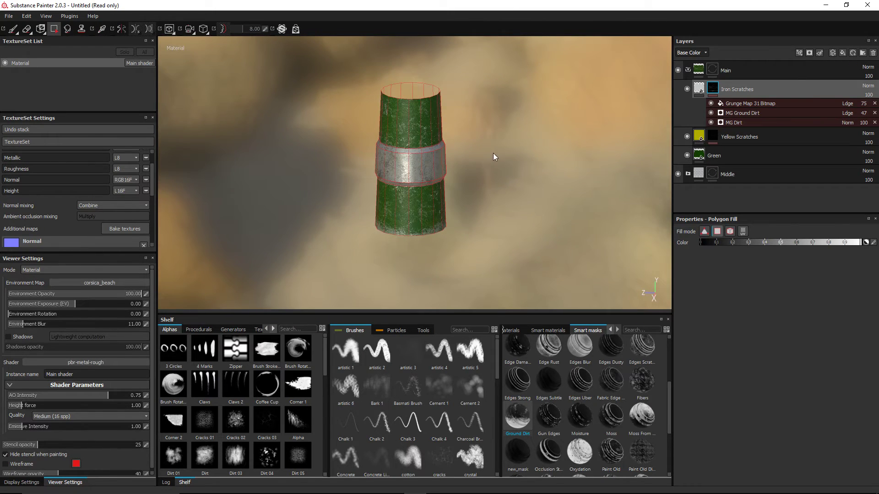
{"action": "scroll", "coordinate": [499, 155], "scroll_direction": "up", "scroll_amount": 5}
{"action": "left_click_drag", "start_coordinate": [501, 158], "coordinate": [489, 120], "text": "alt"}
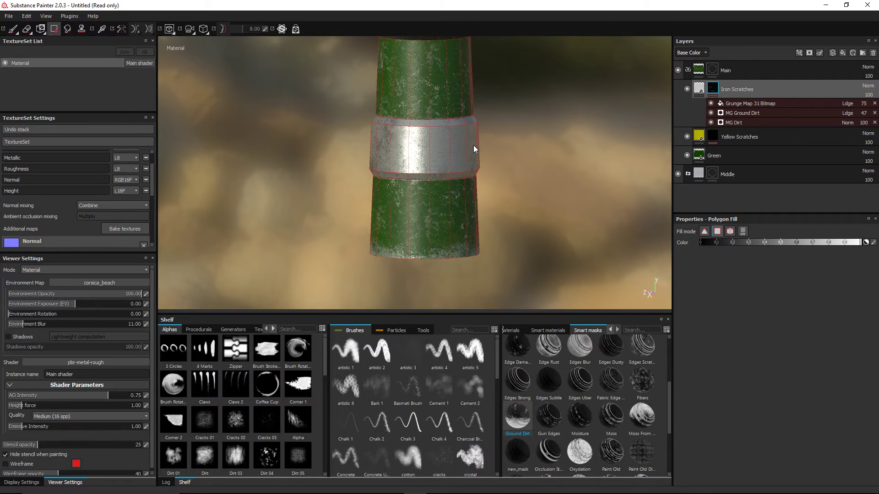
{"action": "left_click_drag", "start_coordinate": [428, 153], "coordinate": [471, 162], "text": "alt"}
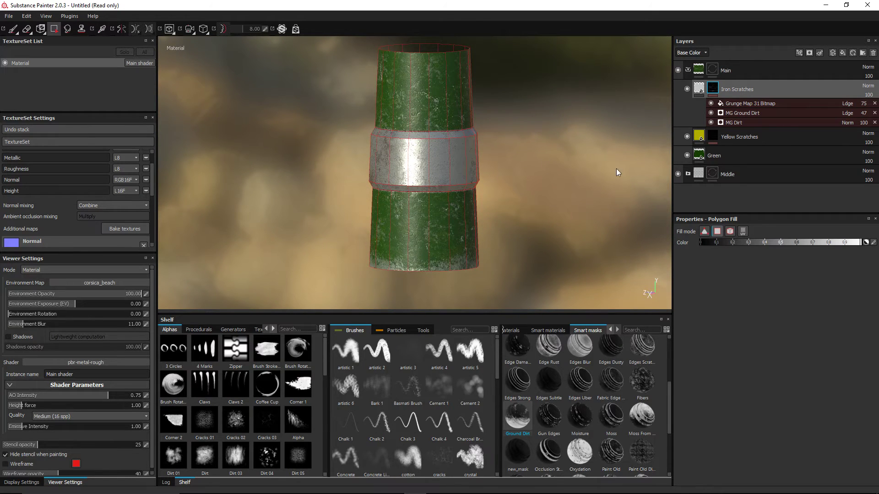
{"action": "left_click", "coordinate": [699, 157]}
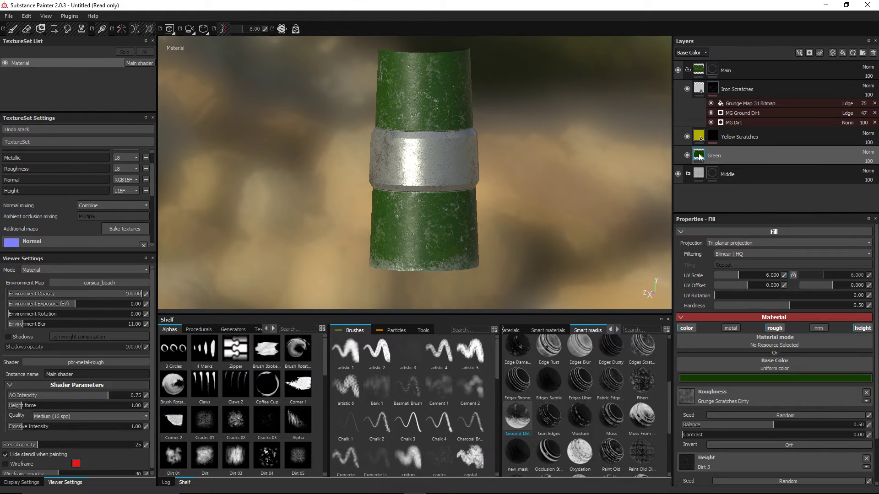
{"action": "left_click", "coordinate": [696, 137]}
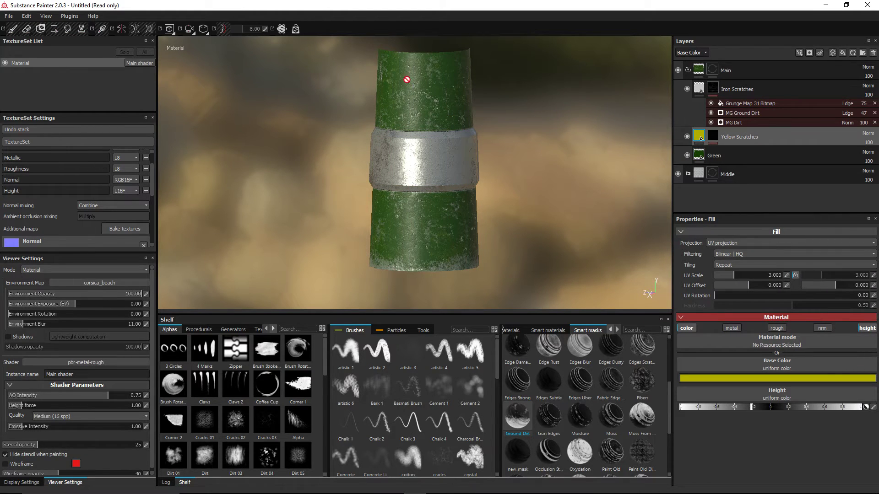
{"action": "left_click_drag", "start_coordinate": [581, 113], "coordinate": [456, 113], "text": "alt"}
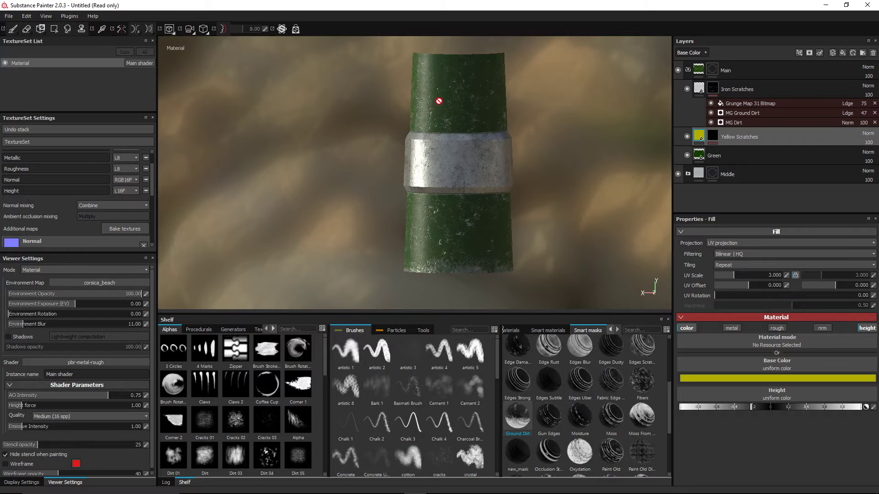
{"action": "scroll", "coordinate": [501, 187], "scroll_direction": "up", "scroll_amount": 4}
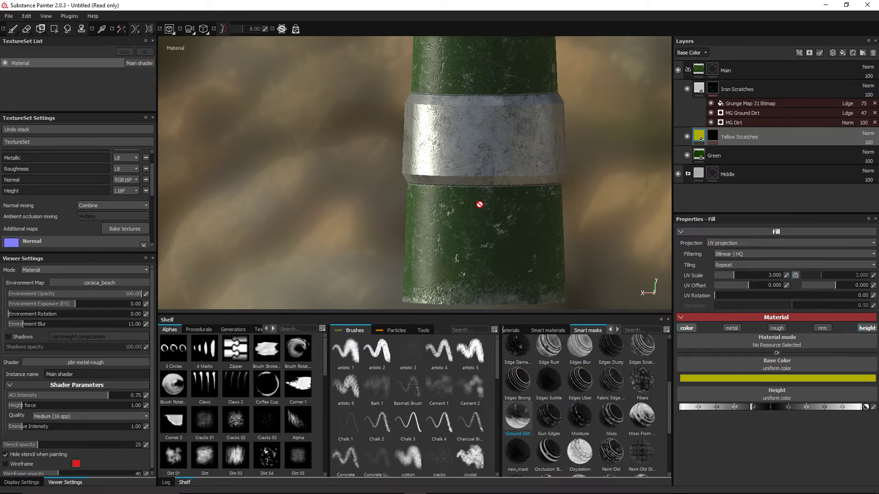
{"action": "scroll", "coordinate": [492, 197], "scroll_direction": "down", "scroll_amount": 6}
{"action": "left_click_drag", "start_coordinate": [552, 162], "coordinate": [474, 164], "text": "alt"}
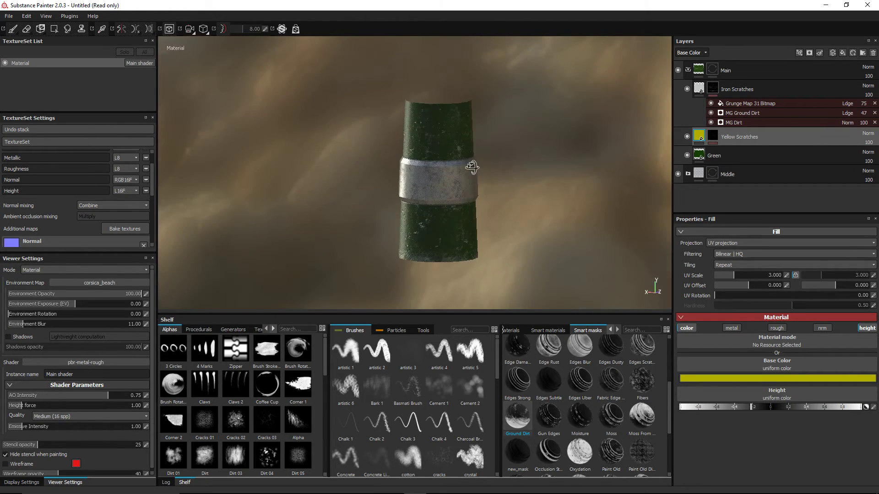
{"action": "scroll", "coordinate": [493, 146], "scroll_direction": "up", "scroll_amount": 5}
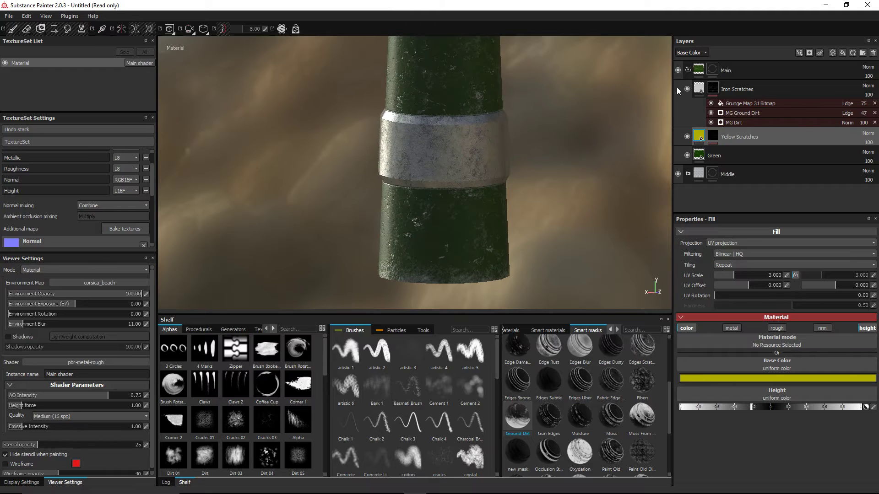
{"action": "left_click", "coordinate": [688, 69]}
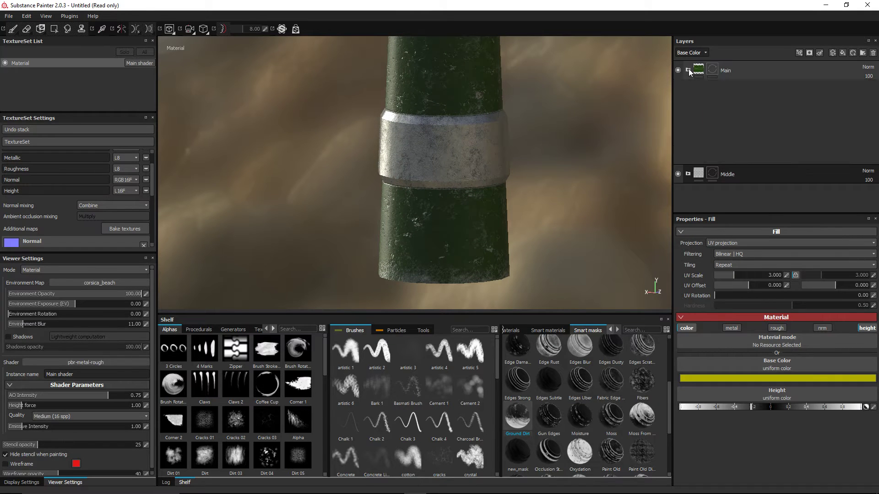
- Add a new paint layer above the Main folder and name it "Edge Tidy"
{"action": "scroll", "coordinate": [473, 183], "scroll_direction": "up", "scroll_amount": 5}
{"action": "middle_click_drag", "start_coordinate": [499, 170], "coordinate": [472, 196], "text": "alt"}
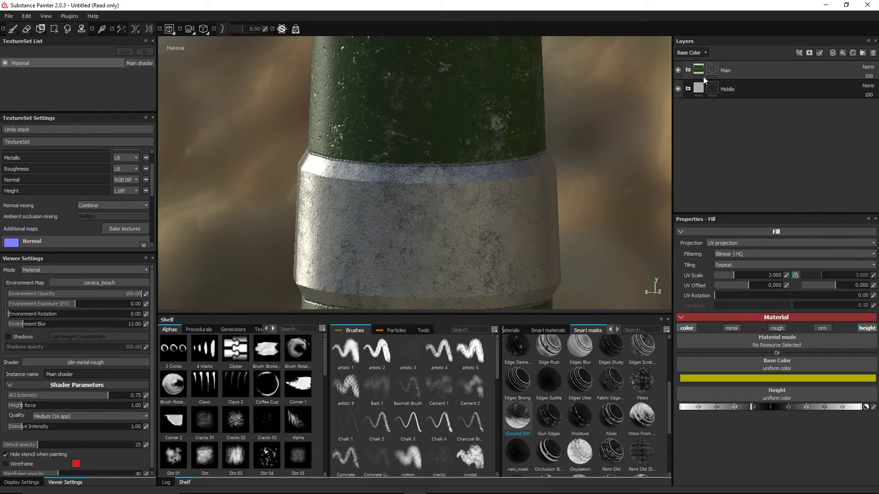
{"action": "middle_click_drag", "start_coordinate": [626, 185], "coordinate": [617, 201], "text": "alt"}
{"action": "left_click_drag", "start_coordinate": [616, 200], "coordinate": [605, 130], "text": "alt"}
{"action": "scroll", "coordinate": [549, 189], "scroll_direction": "down", "scroll_amount": 5}
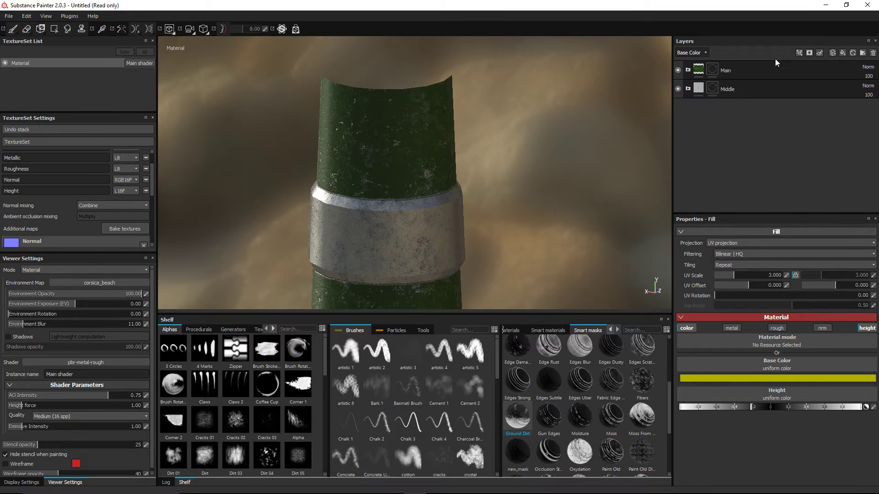
{"action": "left_click", "coordinate": [820, 52]}
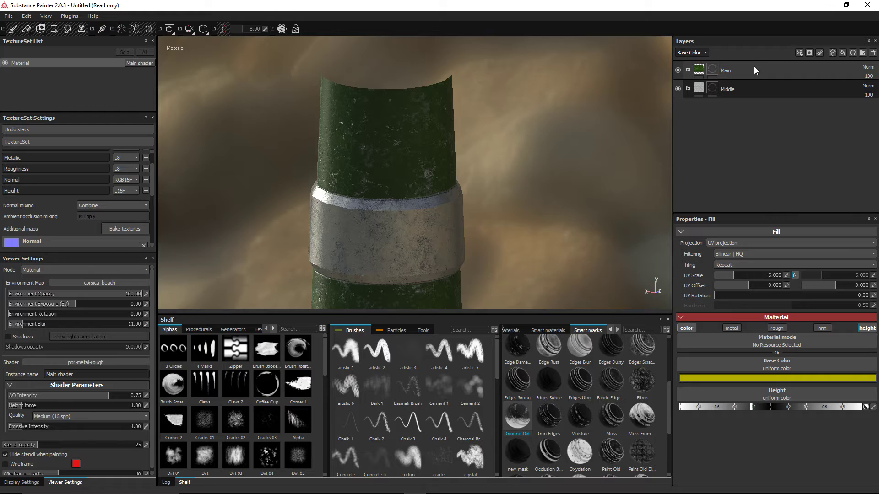
{"action": "left_click", "coordinate": [832, 53]}
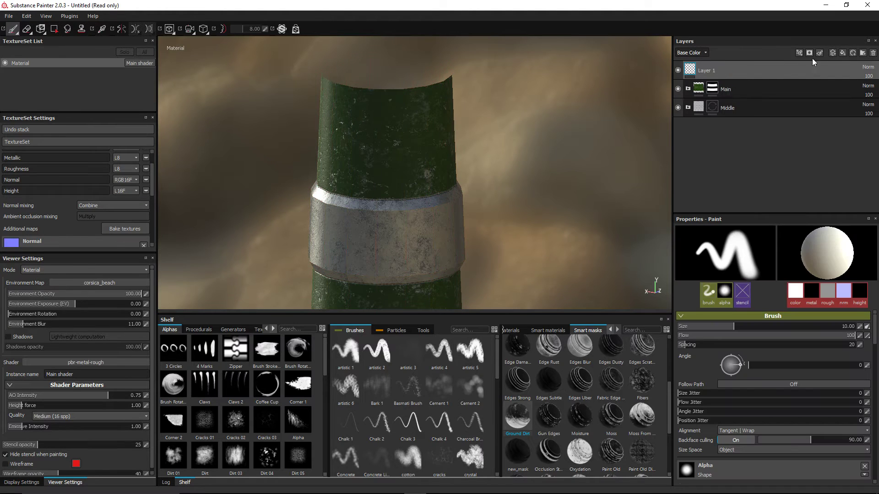
{"action": "double_click", "coordinate": [709, 71]}
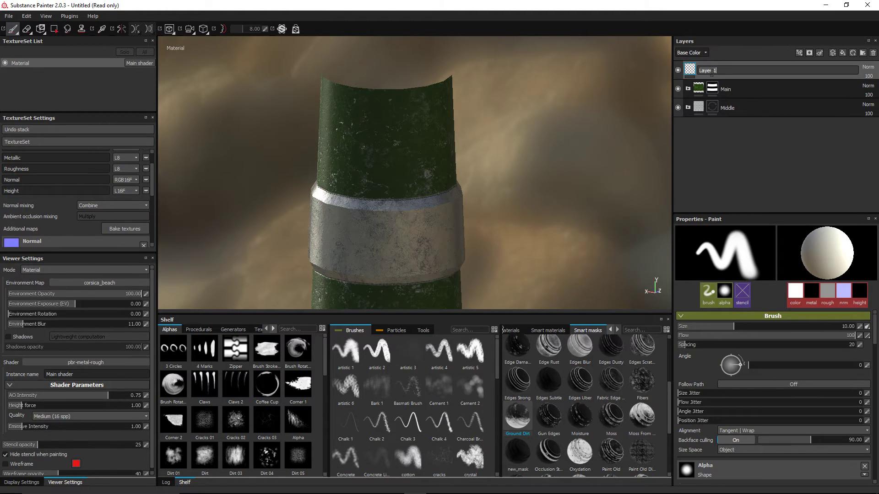
{"action": "type", "text": "Edge Tidy"}
{"action": "key", "text": "Return"}
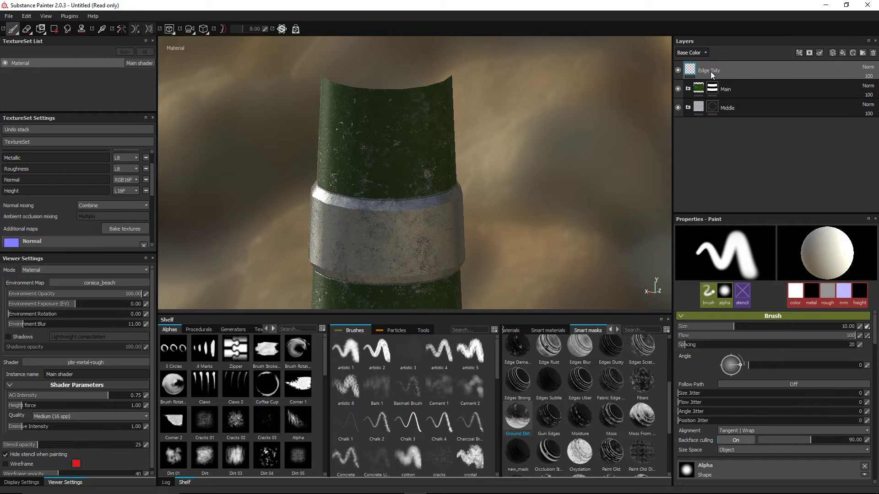
- Rename the Edge Tidy layer to "Edge Blend"
{"action": "double_click", "coordinate": [717, 71]}
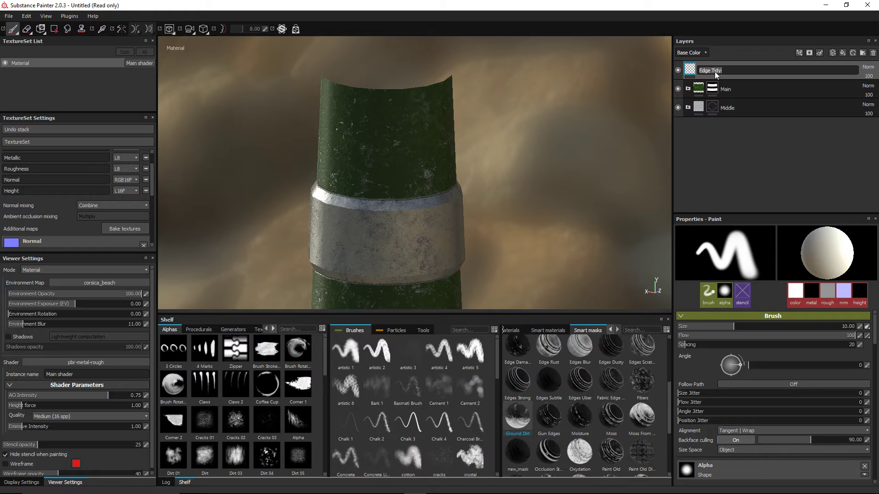
{"action": "key", "text": "Right"}
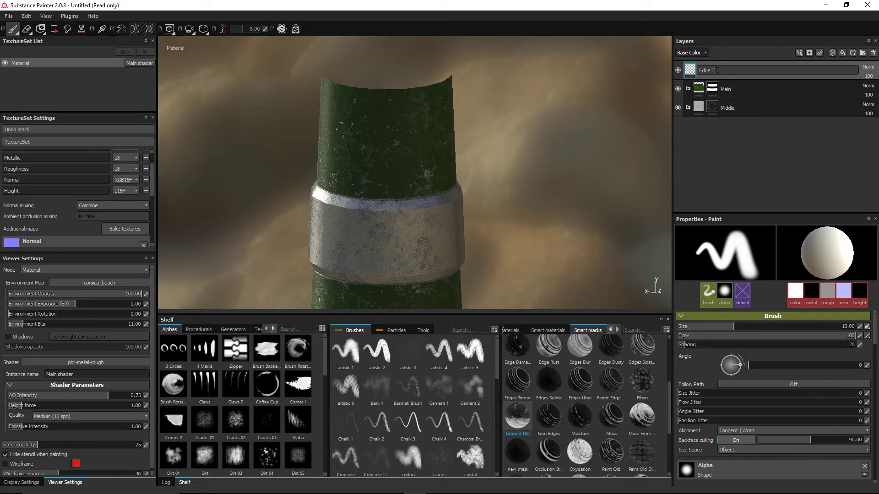
{"action": "type", "text": "Blend"}
{"action": "key", "text": "Return"}
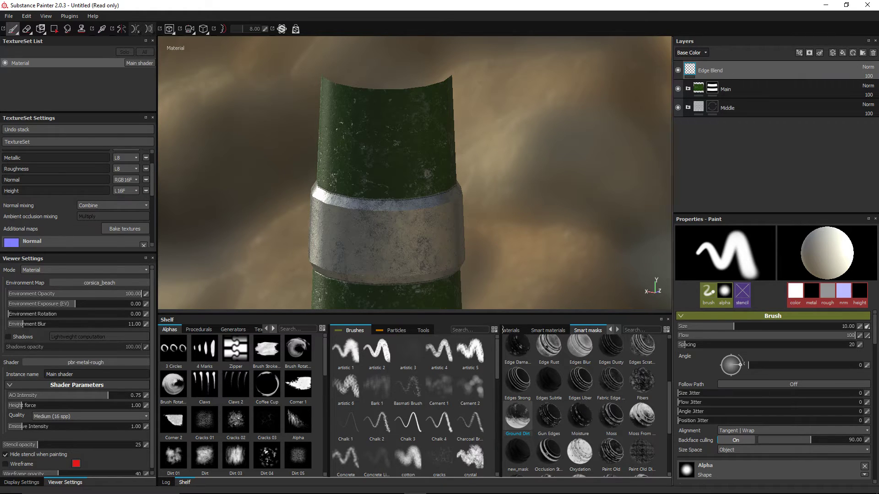
- Choose the Dirt 1 brush and load the dark Steel Rust material for painting on the Edge Blend layer
{"action": "left_click_drag", "start_coordinate": [487, 196], "coordinate": [501, 180], "text": "alt"}
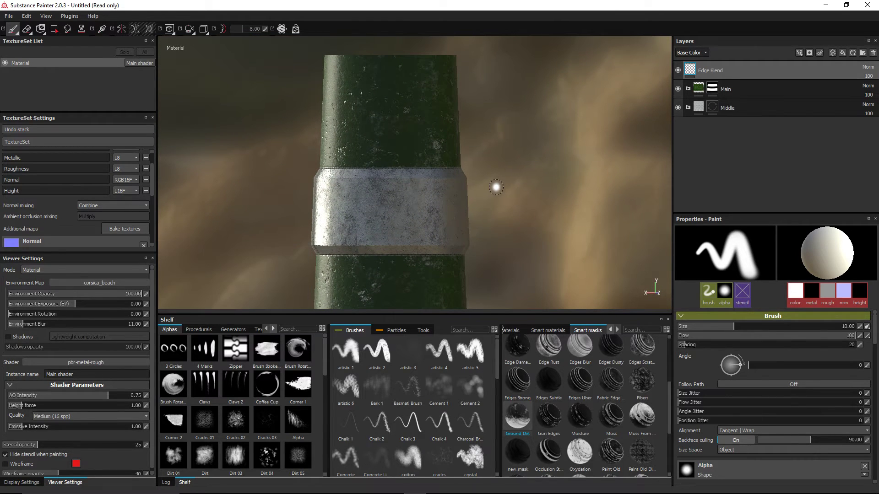
{"action": "left_click_drag", "start_coordinate": [492, 187], "coordinate": [493, 191], "text": "alt"}
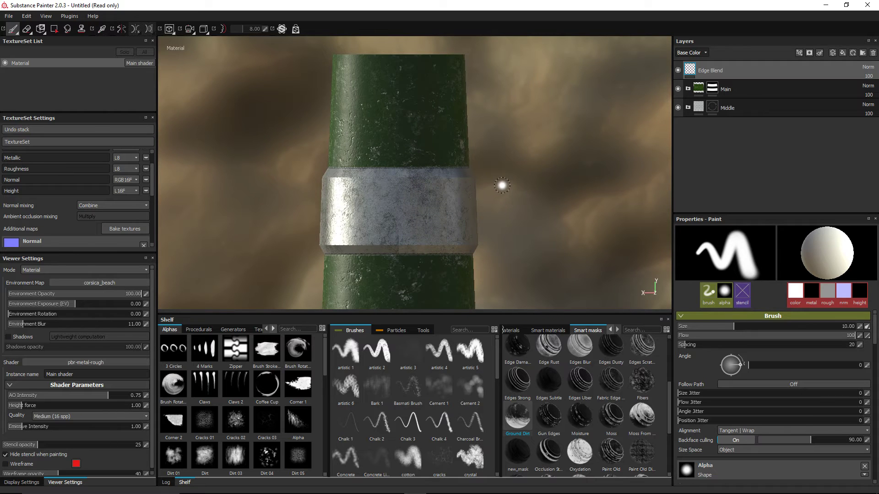
{"action": "scroll", "coordinate": [502, 185], "scroll_direction": "up", "scroll_amount": 2}
{"action": "mouse_move", "coordinate": [510, 186]}
{"action": "middle_mouse_down", "text": "alt"}
{"action": "mouse_move", "coordinate": [527, 193]}
{"action": "mouse_move", "coordinate": [537, 183]}
{"action": "middle_mouse_up", "text": "alt"}
{"action": "scroll", "coordinate": [528, 191], "scroll_direction": "up", "scroll_amount": 1}
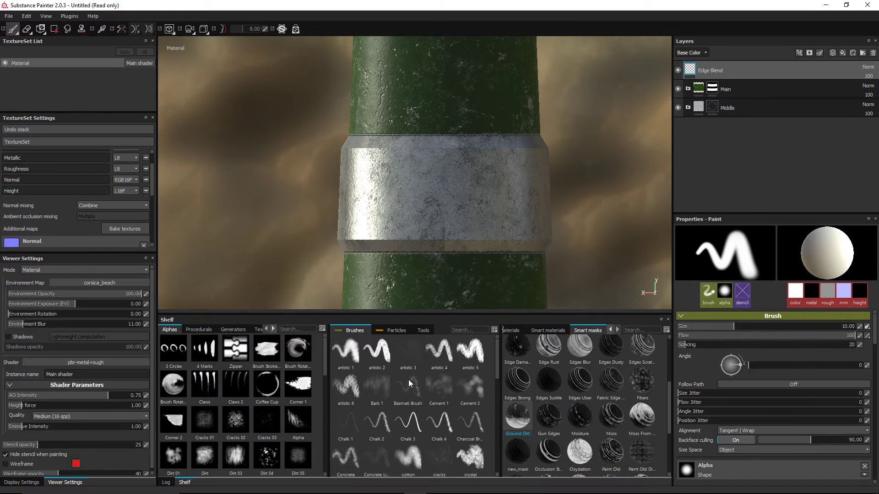
{"action": "scroll", "coordinate": [416, 392], "scroll_direction": "down", "scroll_amount": 3}
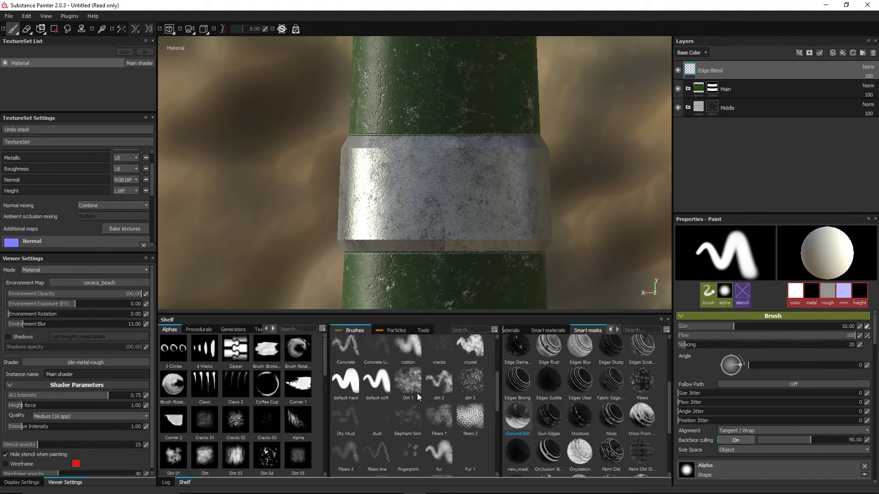
{"action": "mouse_move", "coordinate": [418, 397]}
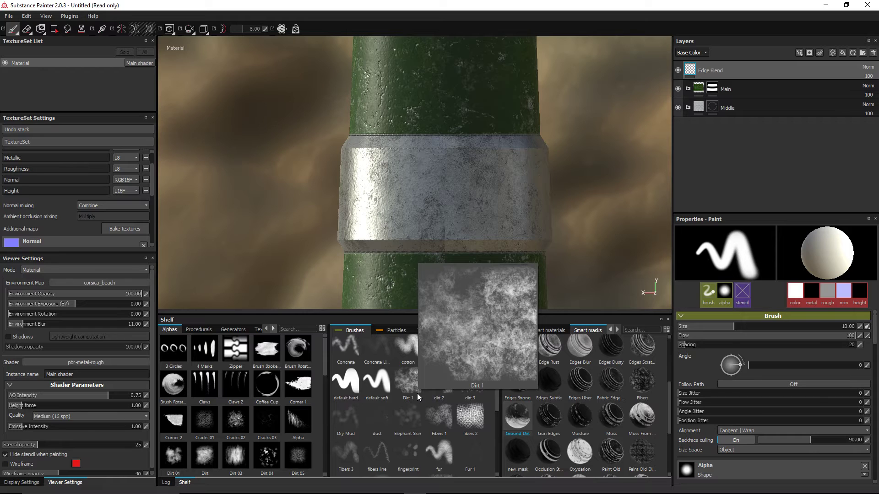
{"action": "left_click", "coordinate": [408, 383]}
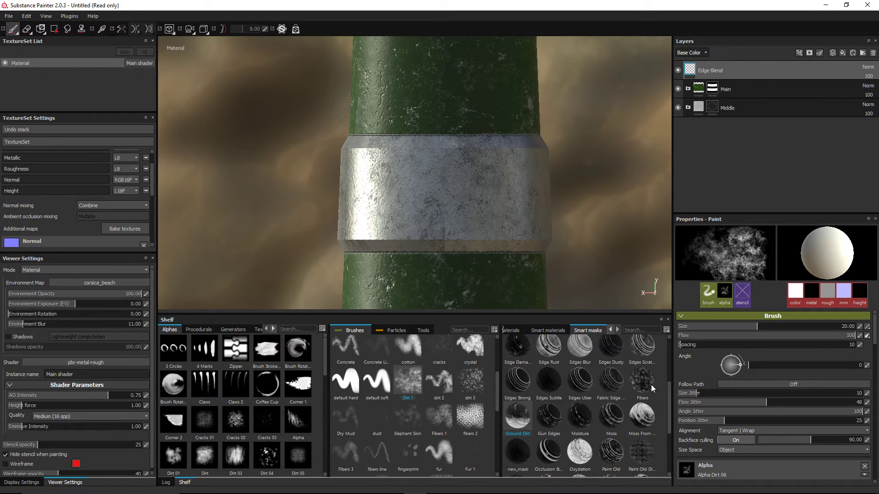
{"action": "left_click", "coordinate": [517, 331]}
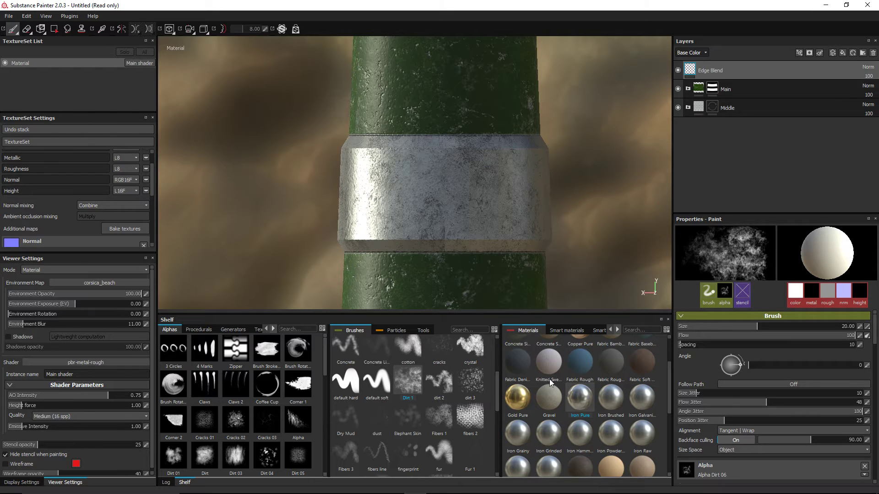
{"action": "scroll", "coordinate": [554, 382], "scroll_direction": "down", "scroll_amount": 3}
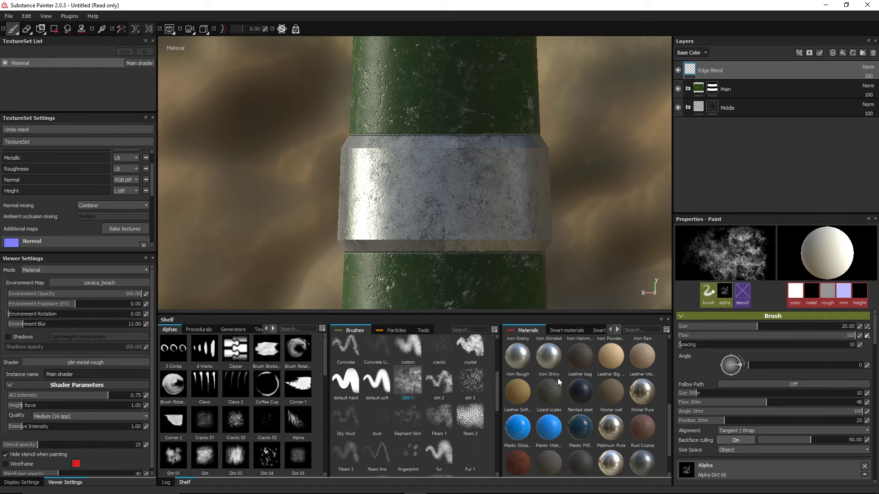
{"action": "scroll", "coordinate": [558, 378], "scroll_direction": "down", "scroll_amount": 1}
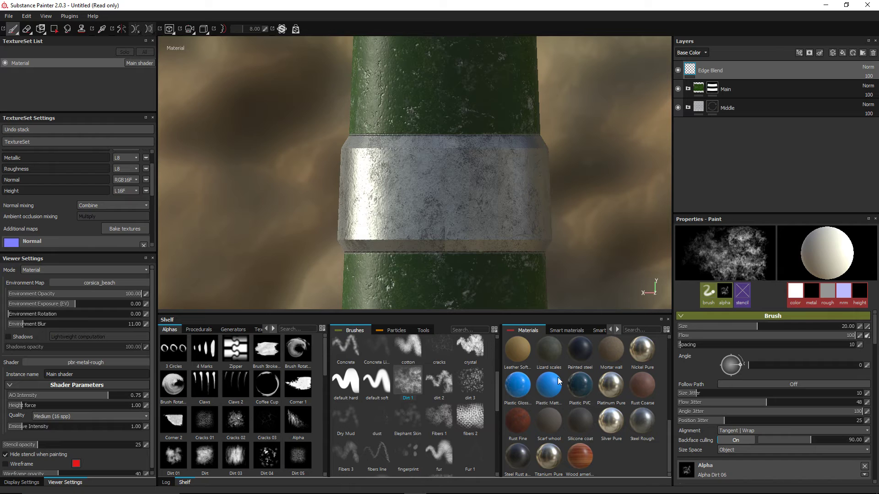
{"action": "left_click", "coordinate": [526, 464]}
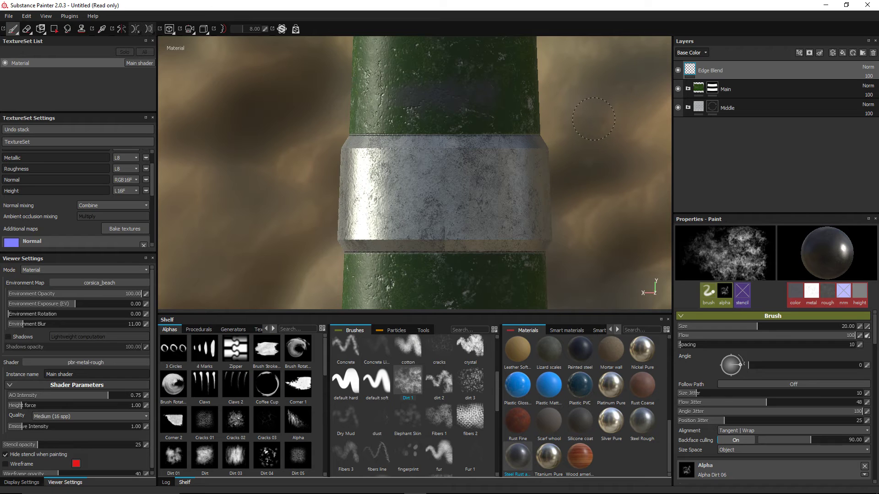
- Switch to the dirt 3 brush and set its flow jitter to 3 and position jitter to 18
{"action": "left_click", "coordinate": [467, 391]}
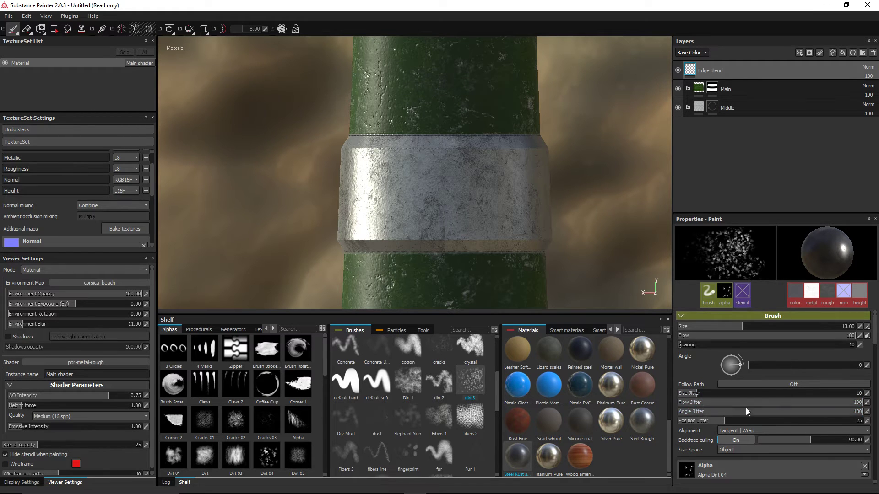
{"action": "left_click_drag", "start_coordinate": [863, 407], "coordinate": [597, 412]}
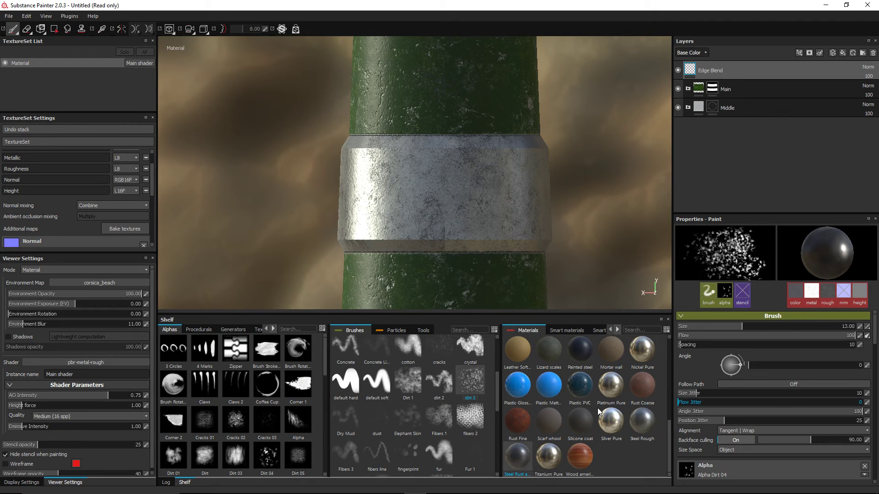
{"action": "left_click_drag", "start_coordinate": [685, 405], "coordinate": [711, 420]}
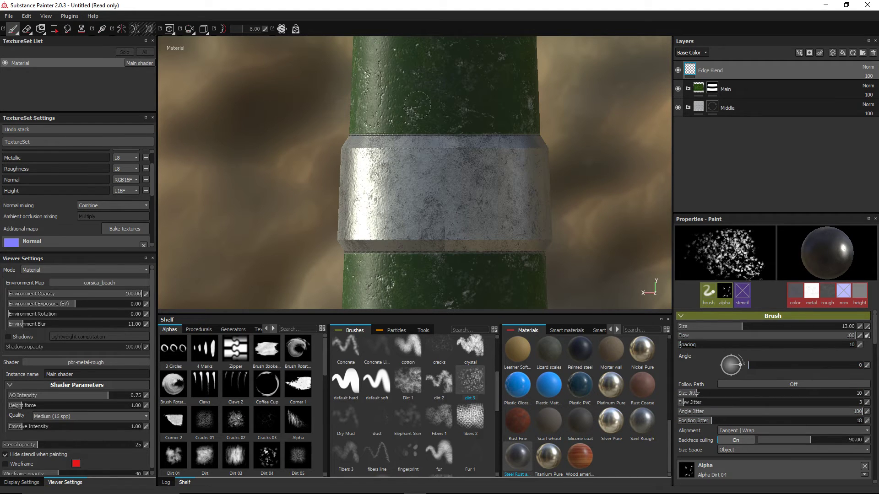
- Reduce the brush size to about 4.12 and paint a straight dirt line along the metal collar's upper seam
{"action": "right_click_drag", "start_coordinate": [417, 132], "coordinate": [385, 133], "text": "ctrl"}
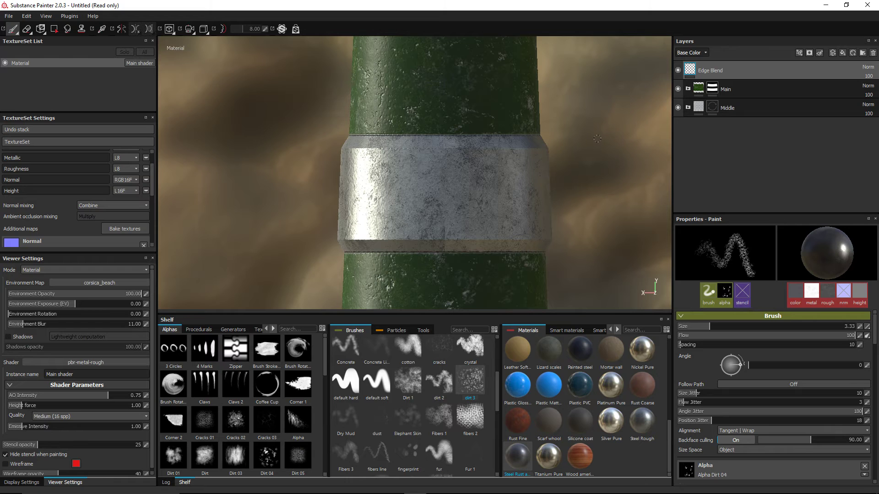
{"action": "mouse_move", "coordinate": [598, 139]}
{"action": "right_mouse_down", "text": "ctrl"}
{"action": "mouse_move", "coordinate": [656, 138]}
{"action": "mouse_move", "coordinate": [602, 138]}
{"action": "right_mouse_up", "text": "ctrl"}
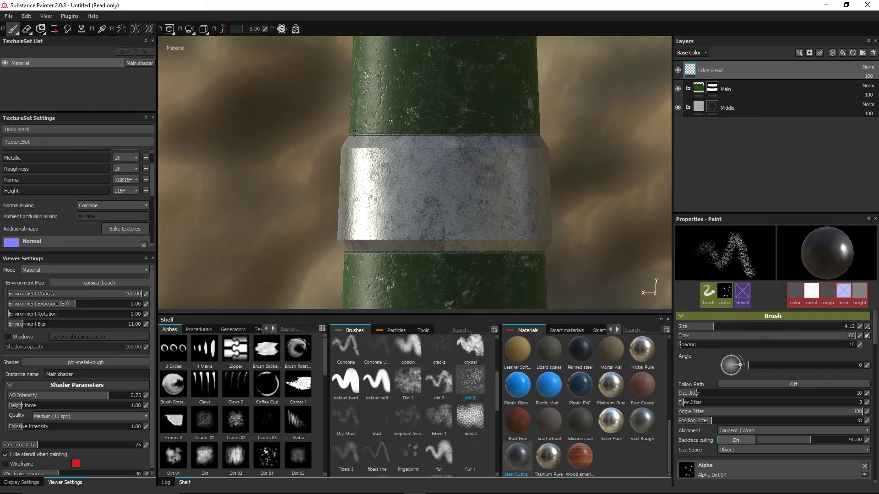
{"action": "left_click", "coordinate": [351, 135]}
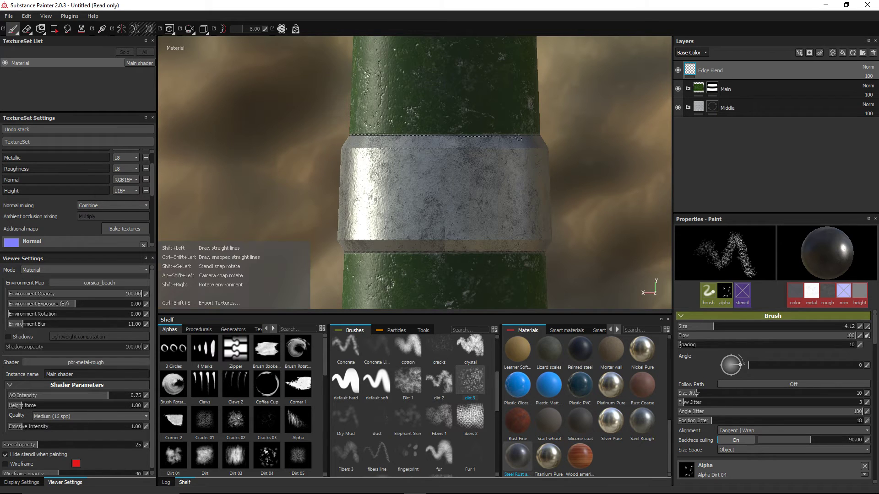
{"action": "left_click", "coordinate": [541, 135], "text": "shift"}
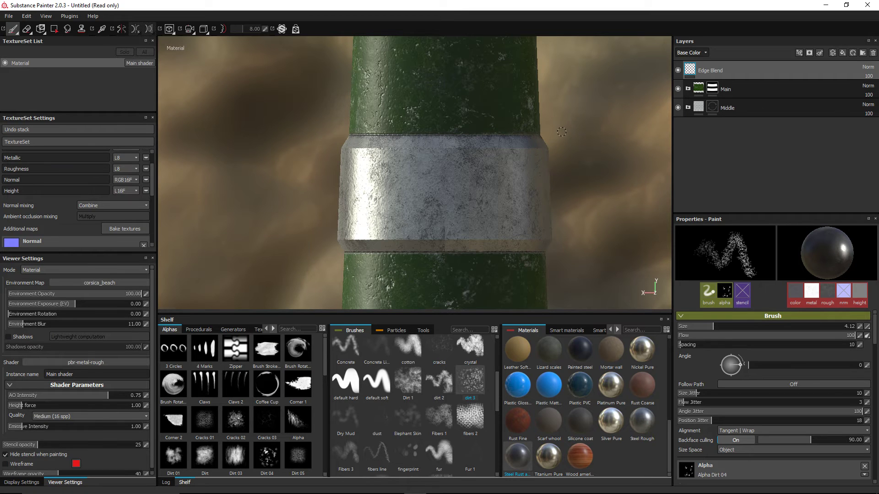
- Enlarge the brush to about 5.70 and paint a second straight dirt line along the collar's upper seam
{"action": "right_click_drag", "start_coordinate": [561, 133], "coordinate": [568, 139], "text": "shift"}
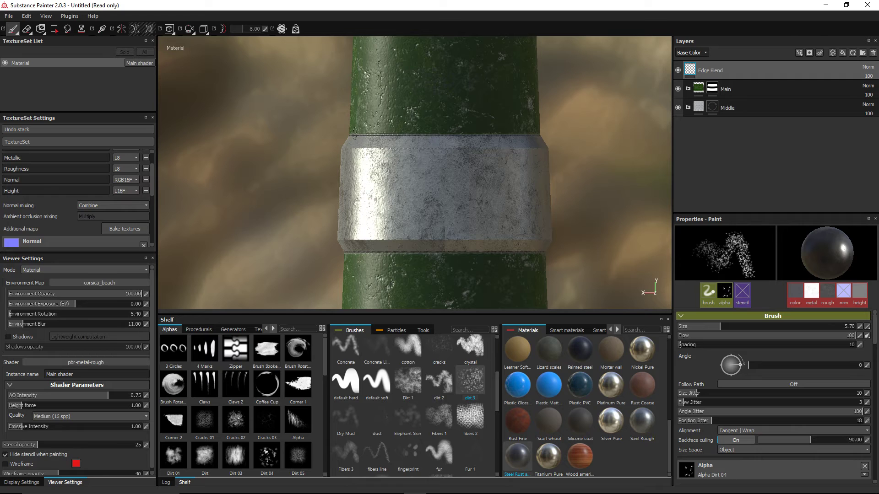
{"action": "left_click", "coordinate": [353, 135]}
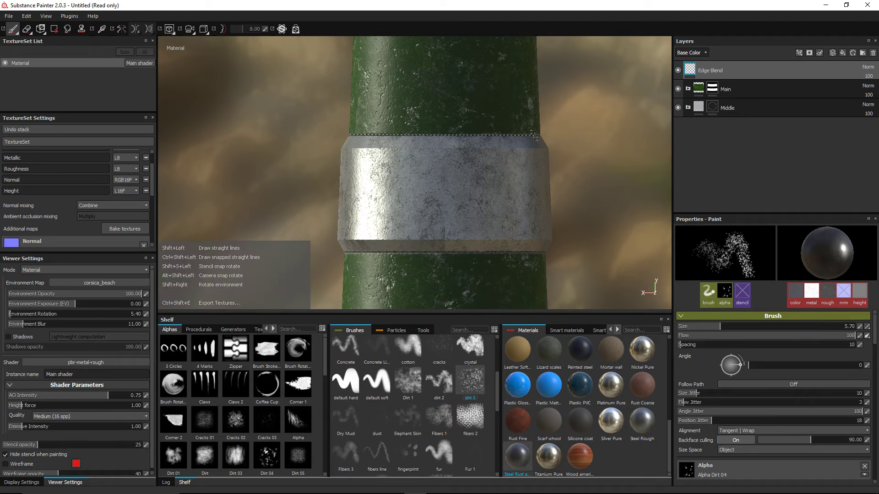
{"action": "left_click", "coordinate": [542, 135], "text": "shift"}
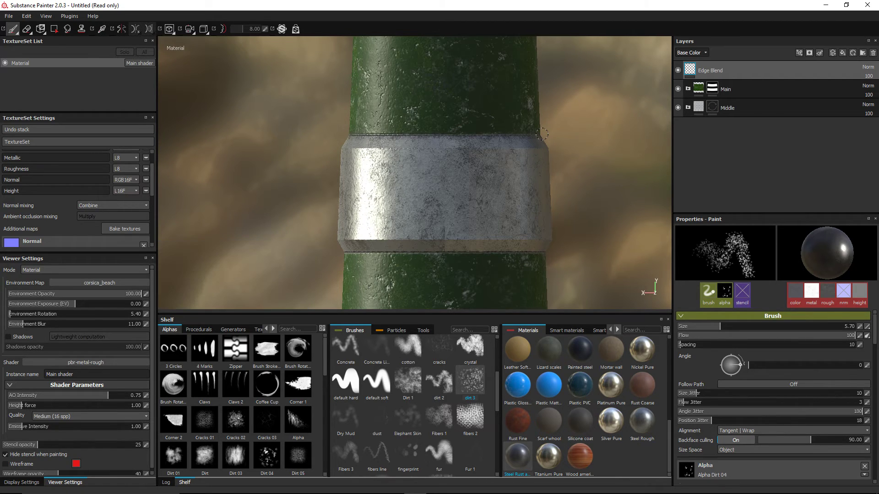
- Switch back to the Dirt 1 brush at size about 4.30 and paint a straight line along the collar's upper seam
{"action": "left_click_drag", "start_coordinate": [542, 133], "coordinate": [534, 148], "text": "alt"}
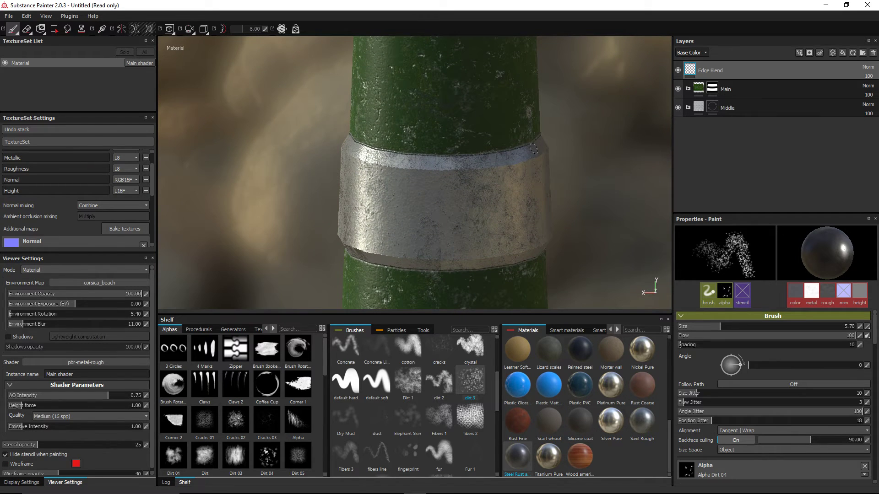
{"action": "left_click", "coordinate": [398, 385]}
{"action": "left_click_drag", "start_coordinate": [499, 185], "coordinate": [444, 152], "text": "alt"}
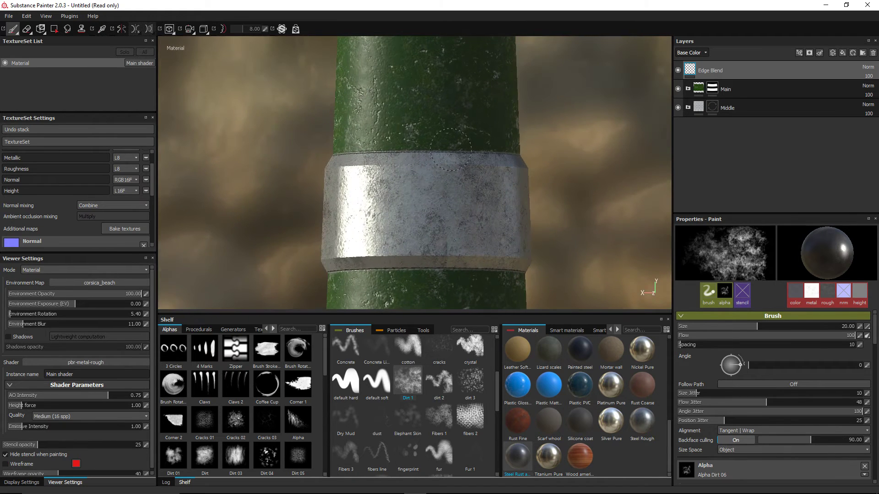
{"action": "mouse_move", "coordinate": [444, 152]}
{"action": "right_mouse_down", "text": "ctrl"}
{"action": "mouse_move", "coordinate": [424, 152]}
{"action": "mouse_move", "coordinate": [436, 152]}
{"action": "right_mouse_up", "text": "ctrl"}
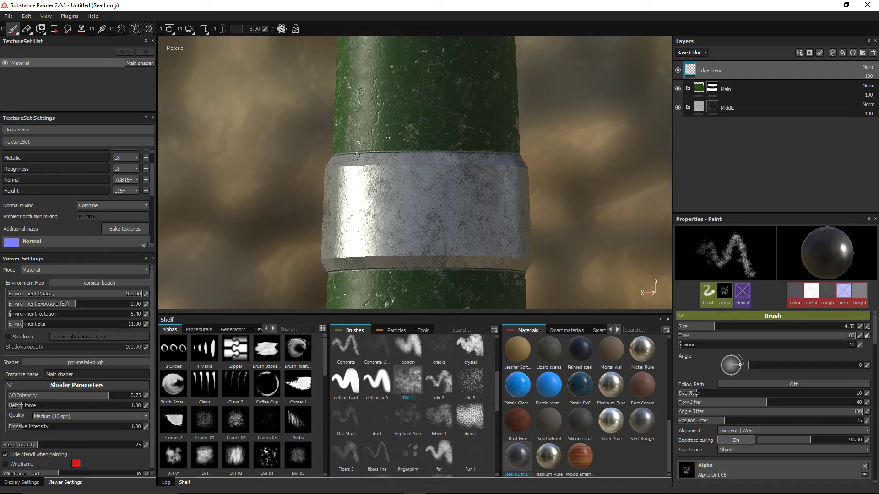
{"action": "key", "text": "shift"}
{"action": "left_click", "coordinate": [520, 154], "text": "shift"}
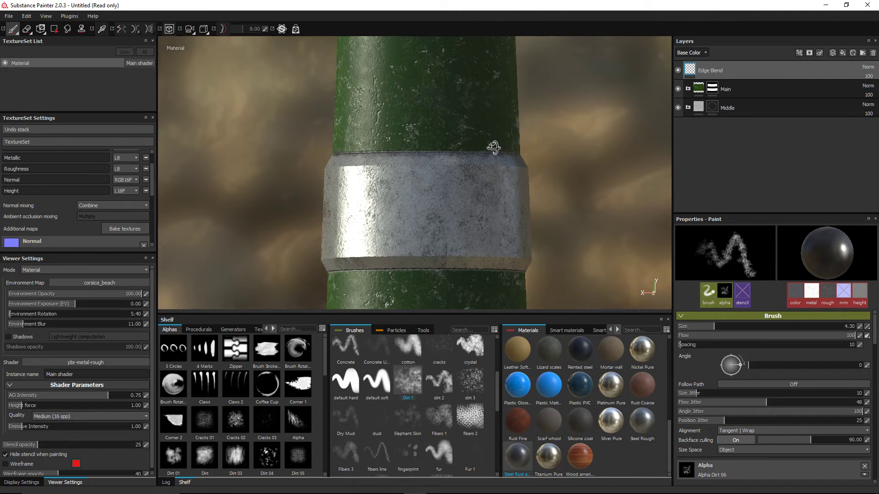
- Try a short Dirt 1 stroke on the seam between the green paint and the metal collar, and undo it
{"action": "left_click_drag", "start_coordinate": [494, 147], "coordinate": [505, 165], "text": "alt"}
{"action": "scroll", "coordinate": [506, 166], "scroll_direction": "up", "scroll_amount": 2}
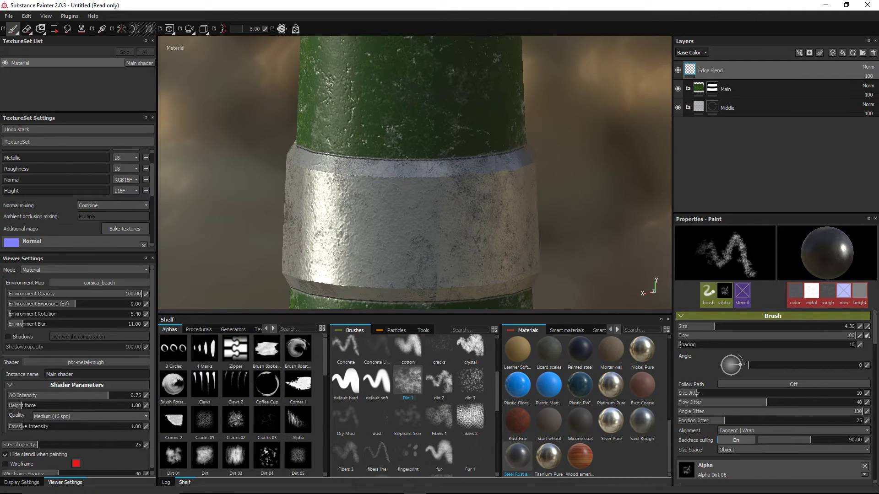
{"action": "left_click_drag", "start_coordinate": [401, 159], "coordinate": [397, 159]}
{"action": "key", "text": "ctrl+z"}
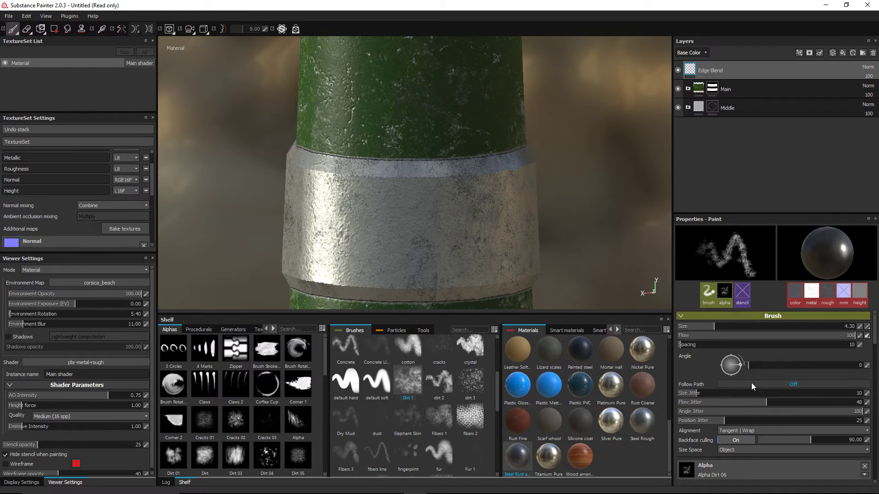
- Set the brush's Flow Jitter to 0, then try a straight Dirt 1 line along the collar's upper seam and undo it
{"action": "left_click_drag", "start_coordinate": [766, 402], "coordinate": [676, 403]}
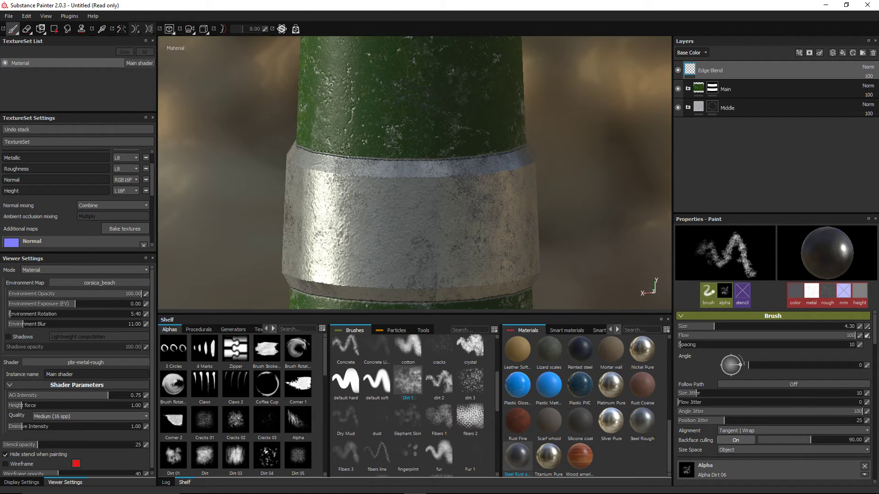
{"action": "left_click", "coordinate": [347, 152], "text": "shift"}
{"action": "left_click", "coordinate": [420, 160], "text": "shift"}
{"action": "key", "text": "ctrl+z"}
{"action": "key", "text": "ctrl+z"}
- Paint a straight Dirt 1 line across the full visible width of the collar's upper seam
{"action": "left_click_drag", "start_coordinate": [470, 145], "coordinate": [514, 126], "text": "alt"}
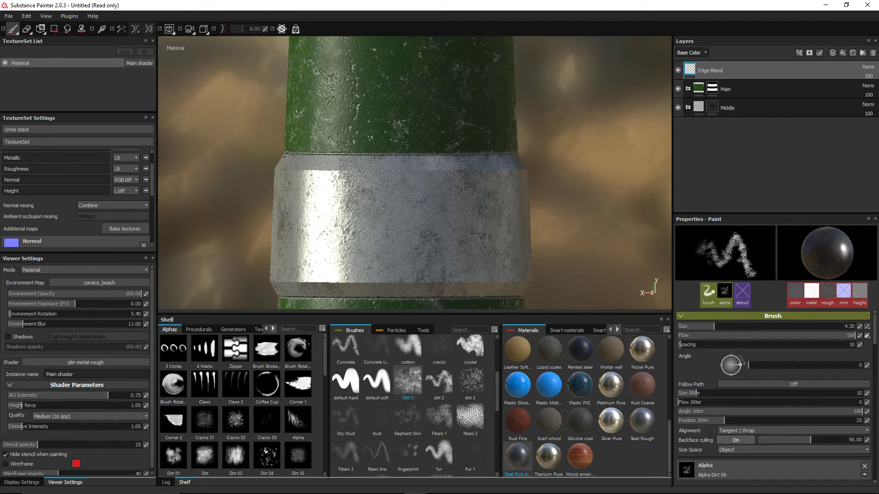
{"action": "left_click", "coordinate": [521, 153], "text": "shift"}
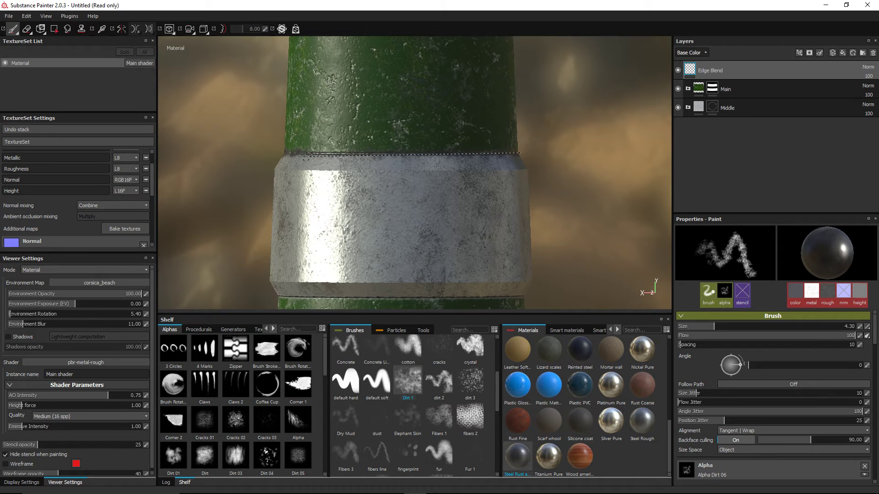
{"action": "left_click", "coordinate": [283, 153], "text": "shift"}
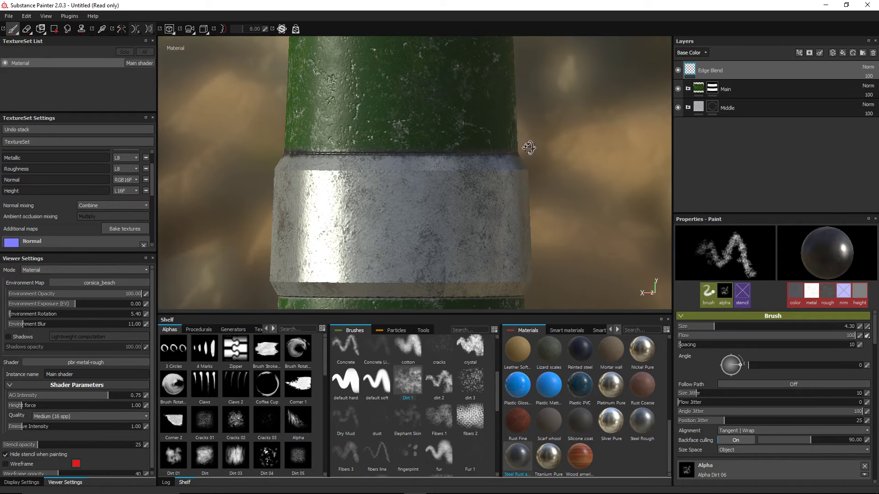
- Continue the dirt line around the adjoining sides of the collar's upper seam with connected straight strokes
{"action": "mouse_move", "coordinate": [529, 147]}
{"action": "left_mouse_down", "text": "alt"}
{"action": "mouse_move", "coordinate": [463, 162]}
{"action": "mouse_move", "coordinate": [386, 157]}
{"action": "left_mouse_up", "text": "alt"}
{"action": "left_click_drag", "start_coordinate": [634, 156], "coordinate": [578, 132], "text": "alt"}
{"action": "left_click_drag", "start_coordinate": [631, 118], "coordinate": [435, 102], "text": "alt"}
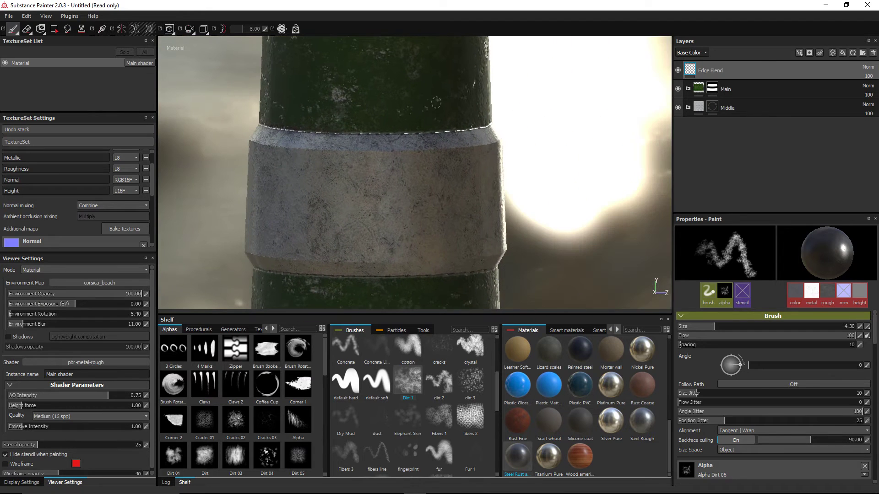
{"action": "left_click", "coordinate": [328, 133]}
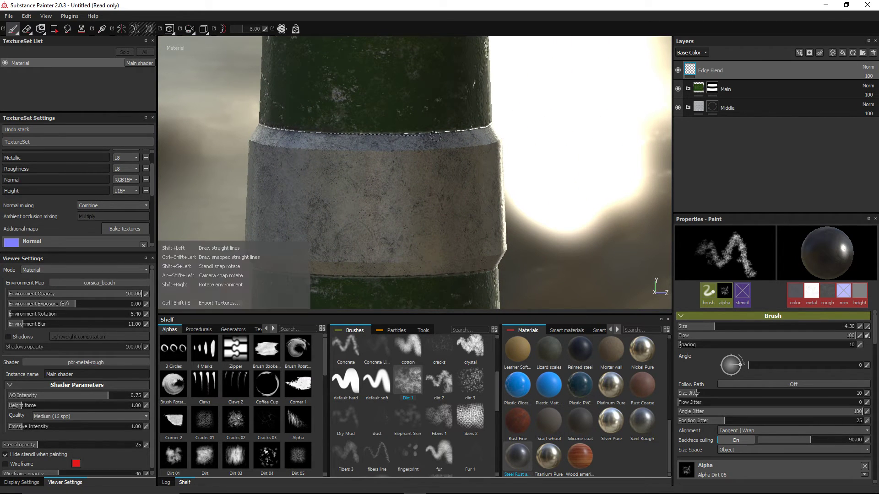
{"action": "left_click", "coordinate": [442, 134], "text": "shift"}
{"action": "left_click_drag", "start_coordinate": [529, 136], "coordinate": [389, 138], "text": "alt"}
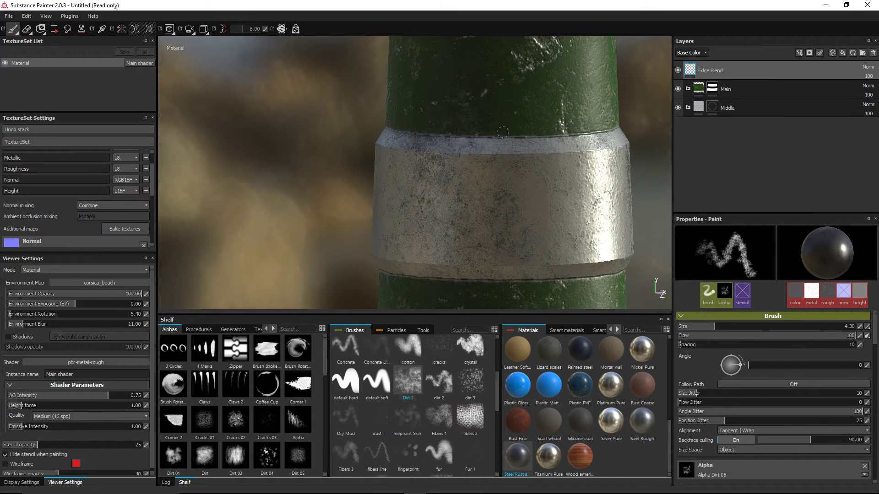
{"action": "left_click", "coordinate": [466, 137]}
{"action": "left_click", "coordinate": [558, 136], "text": "shift"}
{"action": "left_click", "coordinate": [617, 129], "text": "shift"}
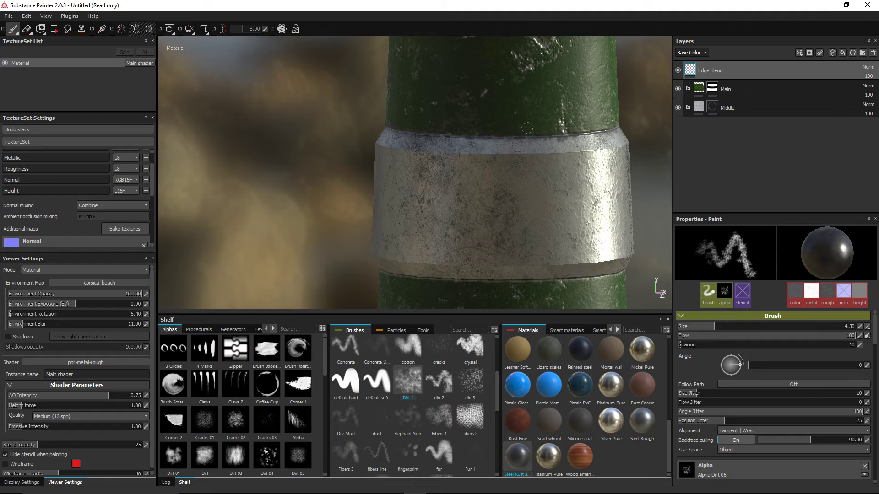
- Try a straight dirt line on a close-up stretch of the upper seam, undo it, and enlarge the brush to about 10.72
{"action": "left_click_drag", "start_coordinate": [451, 136], "coordinate": [575, 132], "text": "alt"}
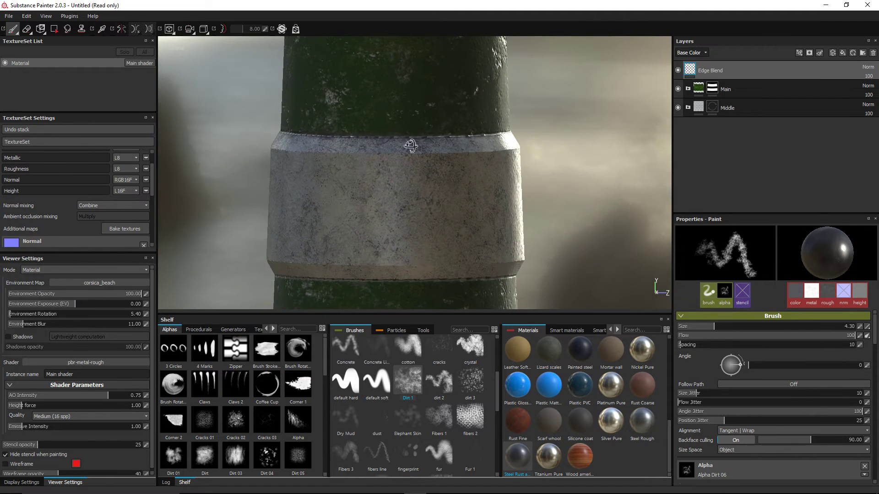
{"action": "left_click_drag", "start_coordinate": [412, 146], "coordinate": [422, 163], "text": "alt"}
{"action": "scroll", "coordinate": [425, 156], "scroll_direction": "up", "scroll_amount": 2}
{"action": "scroll", "coordinate": [371, 156], "scroll_direction": "up", "scroll_amount": 2}
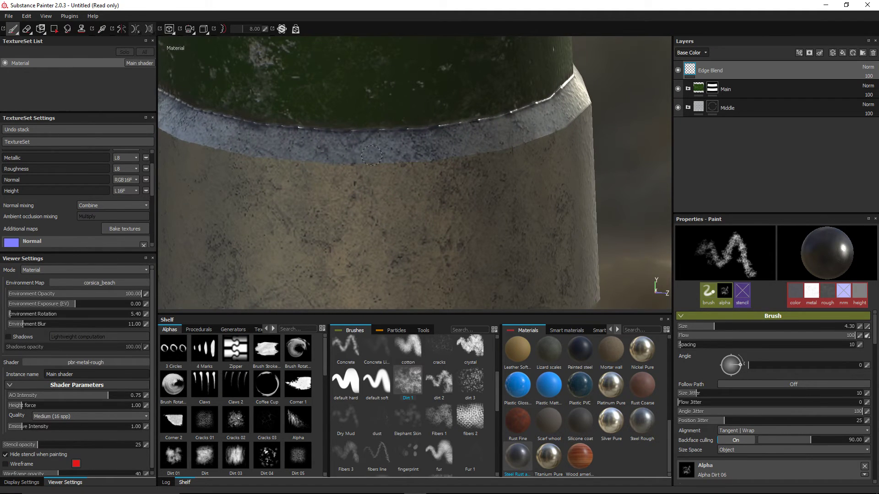
{"action": "left_click", "coordinate": [264, 127]}
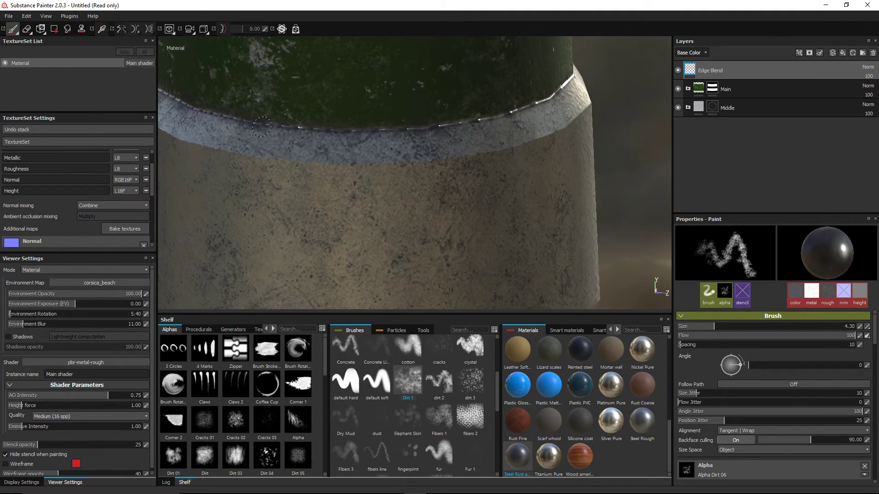
{"action": "left_click", "coordinate": [364, 132], "text": "shift"}
{"action": "key", "text": "ctrl+z"}
{"action": "scroll", "coordinate": [372, 131], "scroll_direction": "down", "scroll_amount": 1}
{"action": "right_click_drag", "start_coordinate": [371, 131], "coordinate": [379, 129], "text": "ctrl"}
{"action": "scroll", "coordinate": [379, 129], "scroll_direction": "down", "scroll_amount": 3}
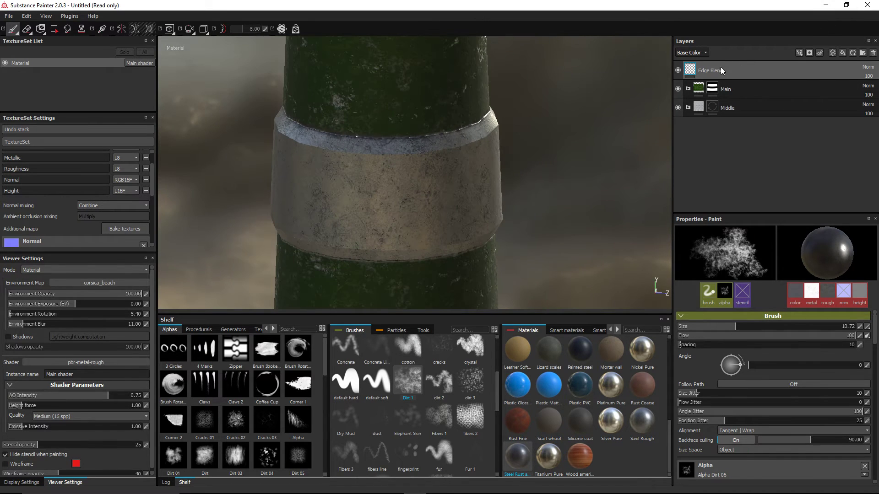
- Replace the painted Edge Blend layer with a new empty layer named Edge Blend
{"action": "left_click", "coordinate": [832, 53]}
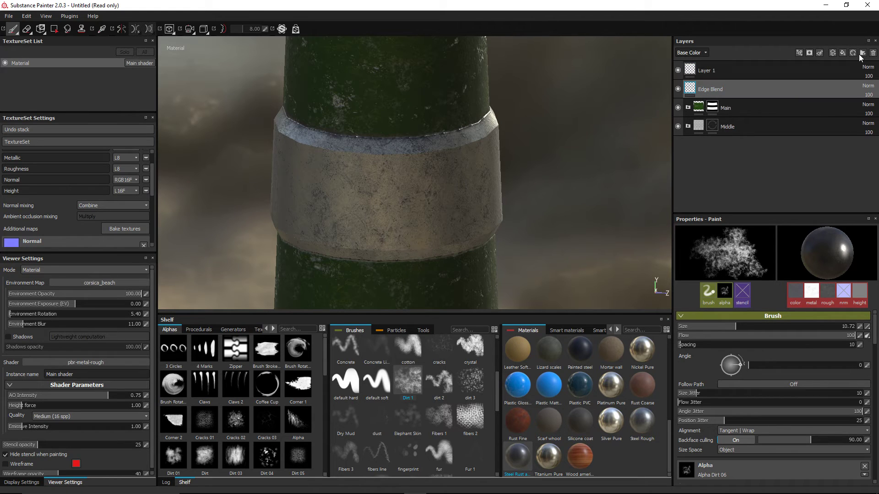
{"action": "left_click", "coordinate": [873, 54]}
{"action": "double_click", "coordinate": [712, 71]}
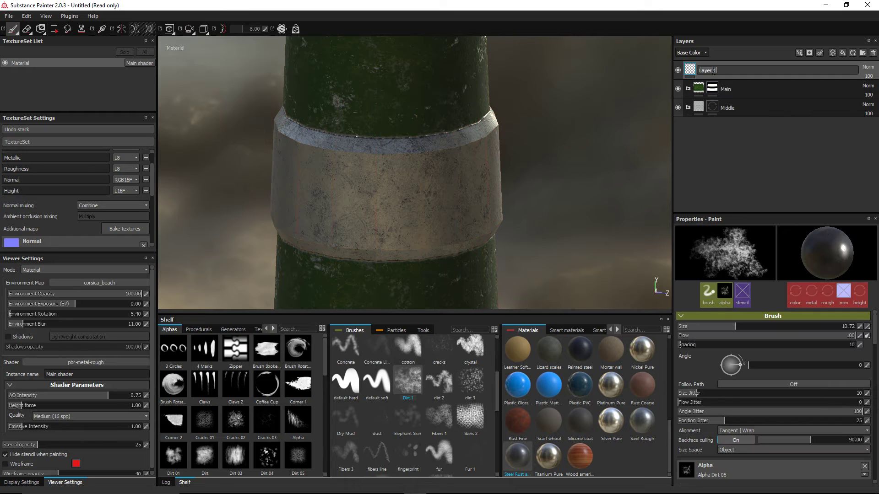
{"action": "type", "text": "Eg"}
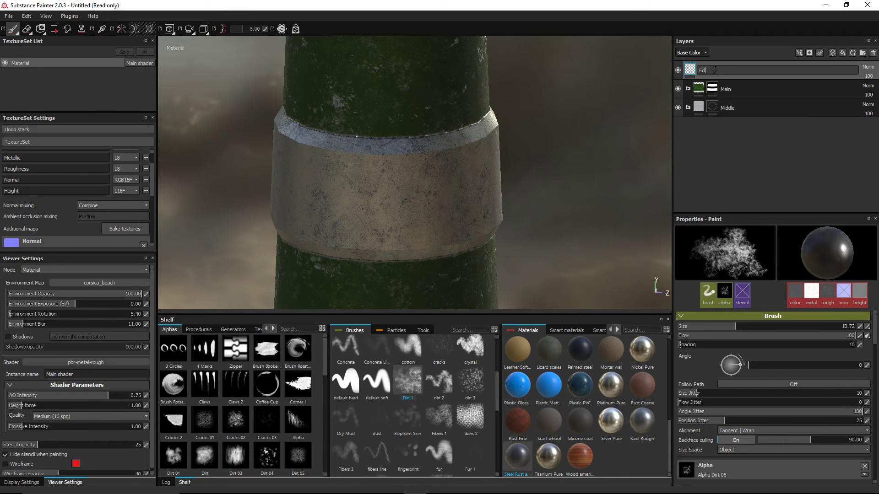
{"action": "type", "text": "ge Blend"}
{"action": "key", "text": "Return"}
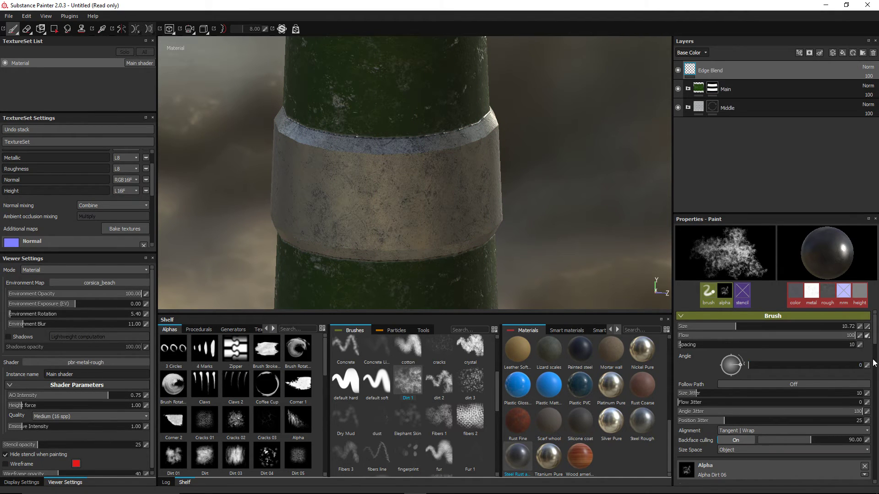
- Raise the Metal roughness of the Steel Rust and Wear brush material toward its high end
{"action": "scroll", "coordinate": [801, 378], "scroll_direction": "down", "scroll_amount": 10}
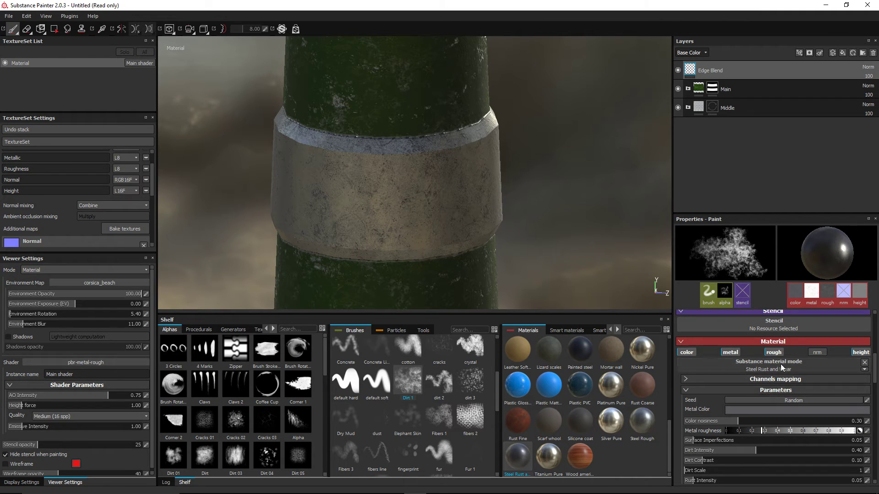
{"action": "scroll", "coordinate": [791, 380], "scroll_direction": "down", "scroll_amount": 3}
{"action": "scroll", "coordinate": [792, 378], "scroll_direction": "up", "scroll_amount": 4}
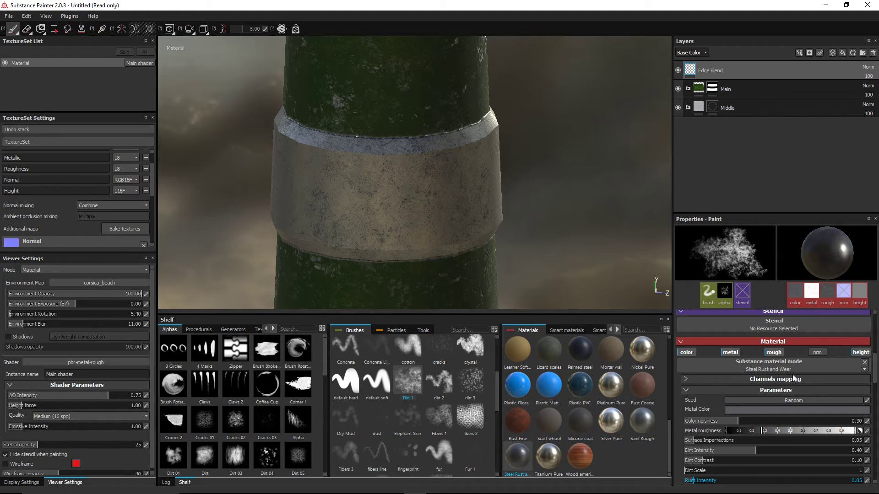
{"action": "left_click", "coordinate": [828, 431]}
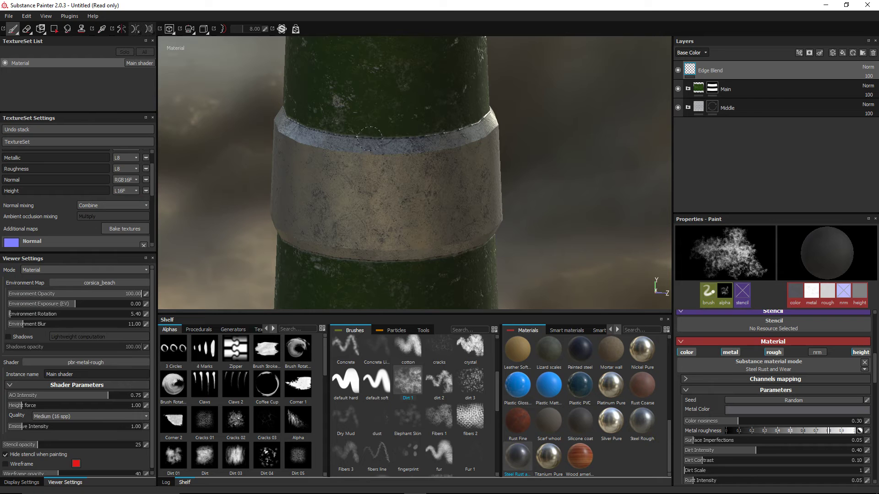
- Try two short freehand strokes with the rougher material on the collar's upper seam, and undo both
{"action": "left_click_drag", "start_coordinate": [369, 138], "coordinate": [405, 140]}
{"action": "right_click_drag", "start_coordinate": [410, 141], "coordinate": [453, 147], "text": "alt"}
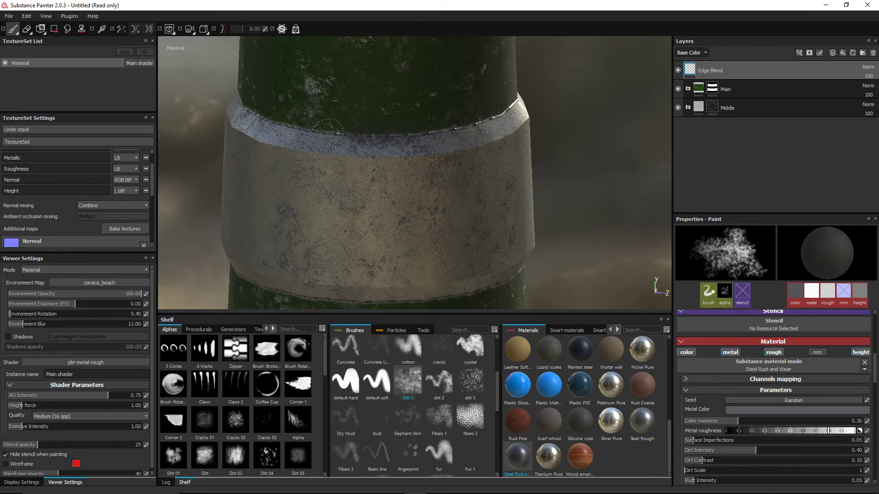
{"action": "left_click_drag", "start_coordinate": [327, 135], "coordinate": [351, 133]}
{"action": "key", "text": "ctrl+z"}
{"action": "key", "text": "ctrl+z"}
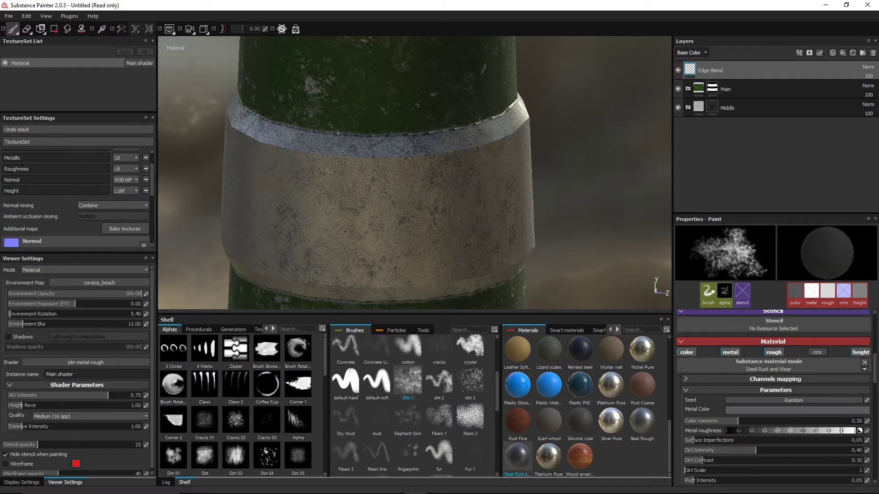
- Reduce the brush size and paint connected straight dirt lines along the first stretch of the collar's upper seam
{"action": "mouse_move", "coordinate": [411, 147]}
{"action": "left_mouse_down", "text": "alt"}
{"action": "mouse_move", "coordinate": [418, 133]}
{"action": "mouse_move", "coordinate": [465, 111]}
{"action": "mouse_move", "coordinate": [475, 119]}
{"action": "mouse_move", "coordinate": [441, 118]}
{"action": "mouse_move", "coordinate": [465, 118]}
{"action": "mouse_move", "coordinate": [471, 131]}
{"action": "mouse_move", "coordinate": [486, 115]}
{"action": "mouse_move", "coordinate": [545, 124]}
{"action": "mouse_move", "coordinate": [667, 111]}
{"action": "mouse_move", "coordinate": [660, 116]}
{"action": "left_mouse_up", "text": "alt"}
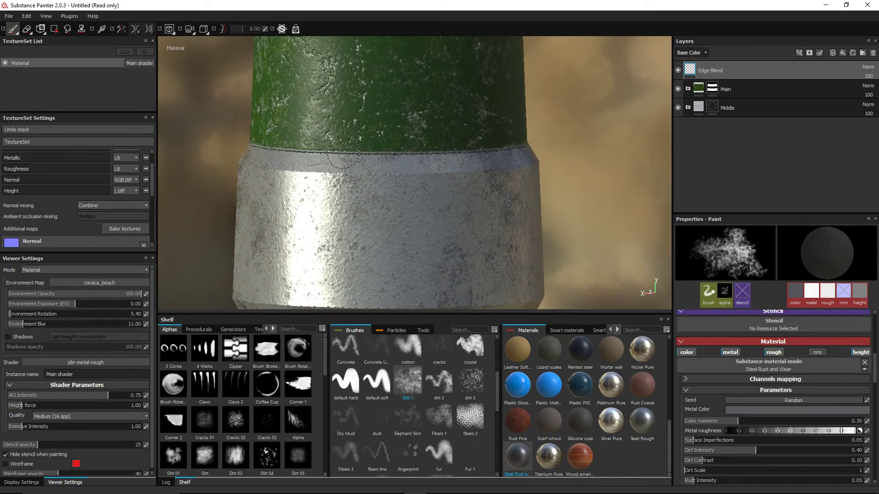
{"action": "right_click_drag", "start_coordinate": [340, 152], "coordinate": [324, 153], "text": "ctrl"}
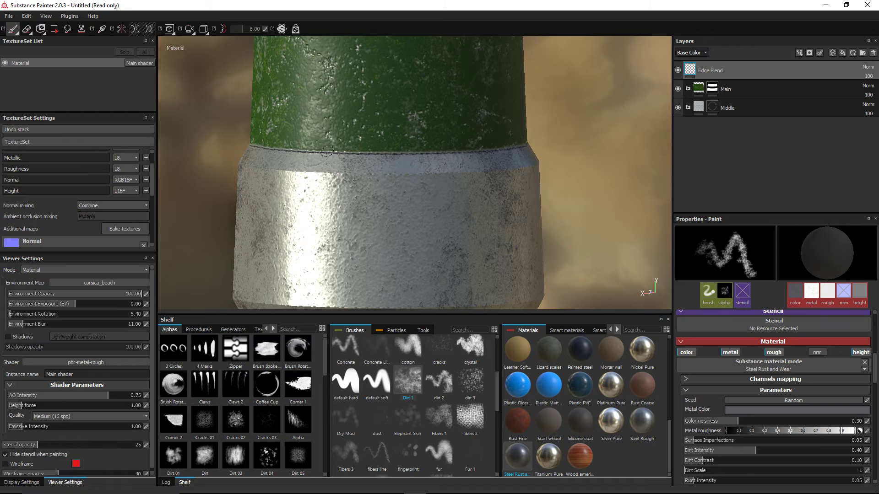
{"action": "left_click", "coordinate": [489, 152], "text": "shift"}
{"action": "left_click_drag", "start_coordinate": [551, 148], "coordinate": [457, 176], "text": "alt"}
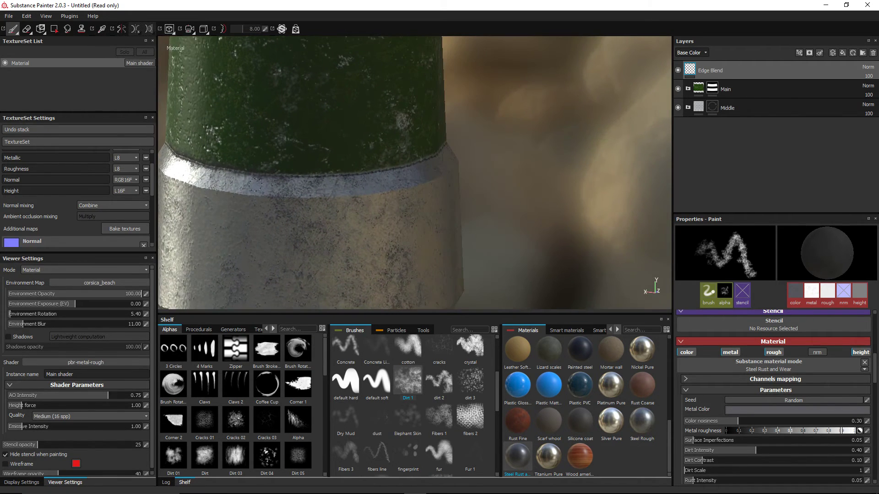
{"action": "left_click", "coordinate": [288, 174], "text": "shift"}
{"action": "left_click", "coordinate": [316, 177], "text": "shift"}
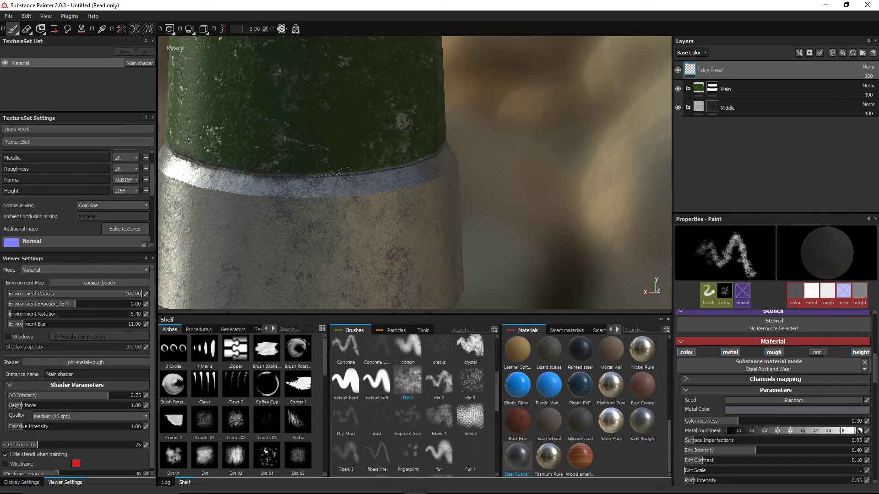
{"action": "left_click", "coordinate": [389, 169], "text": "shift"}
- Extend the dirt around the next side of the upper seam with short straight segments following its curve to the collar's edge
{"action": "left_click_drag", "start_coordinate": [440, 169], "coordinate": [349, 172], "text": "alt"}
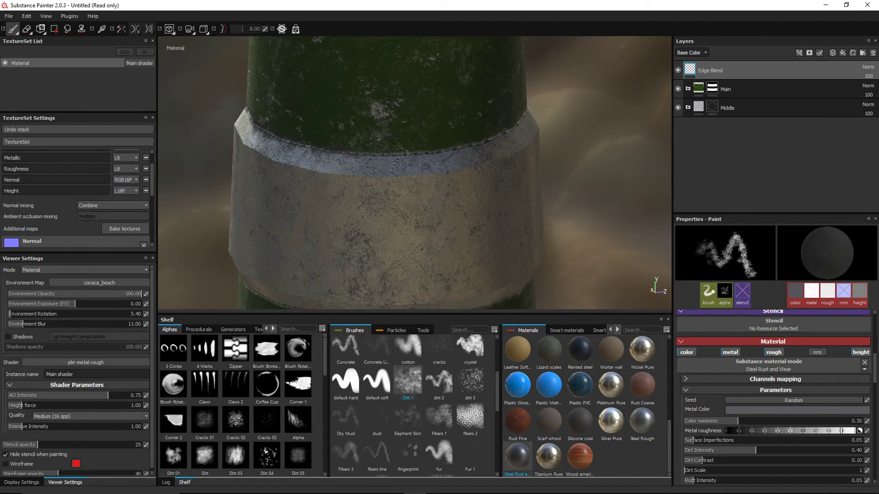
{"action": "left_click", "coordinate": [323, 153]}
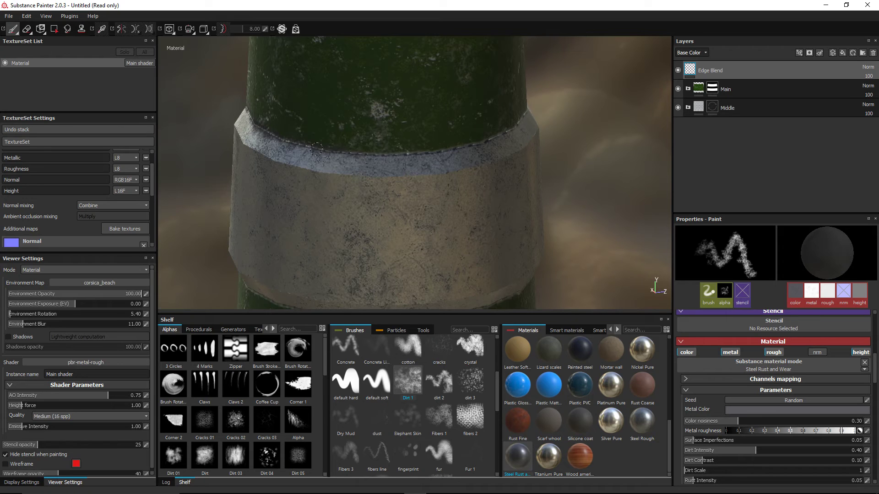
{"action": "left_click", "coordinate": [387, 156], "text": "shift"}
{"action": "left_click", "coordinate": [450, 150], "text": "shift"}
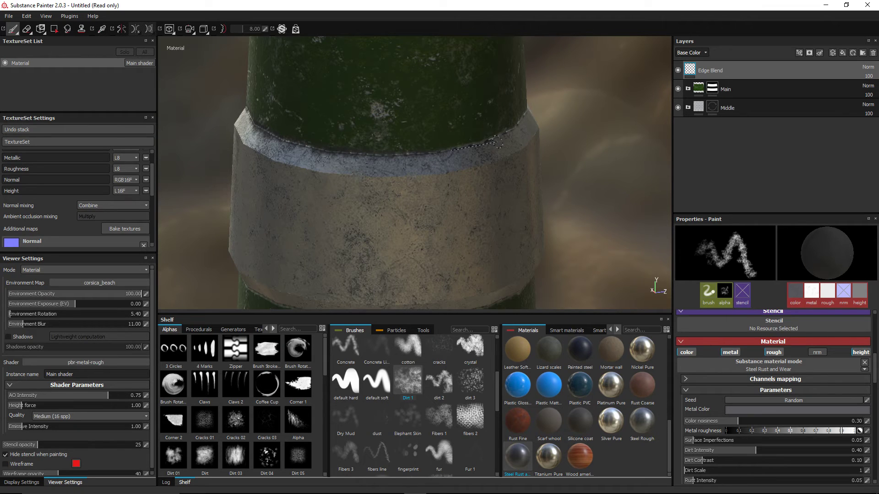
{"action": "left_click", "coordinate": [508, 133], "text": "shift"}
{"action": "left_click", "coordinate": [528, 112], "text": "shift"}
- Turn to the collar's next side and carry the straight dirt segments on along the seam's bright section
{"action": "left_click_drag", "start_coordinate": [527, 115], "coordinate": [406, 165], "text": "alt"}
{"action": "middle_click_drag", "start_coordinate": [584, 131], "coordinate": [375, 95], "text": "alt"}
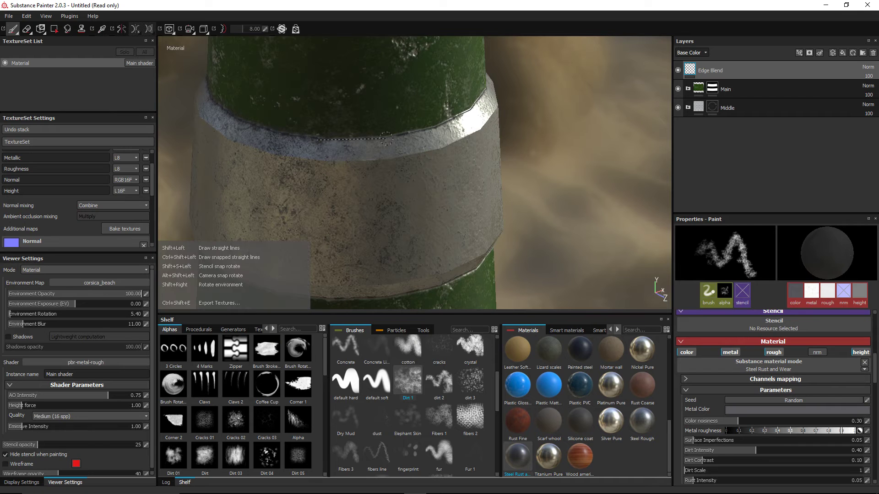
{"action": "left_click_drag", "start_coordinate": [458, 131], "coordinate": [377, 121], "text": "alt"}
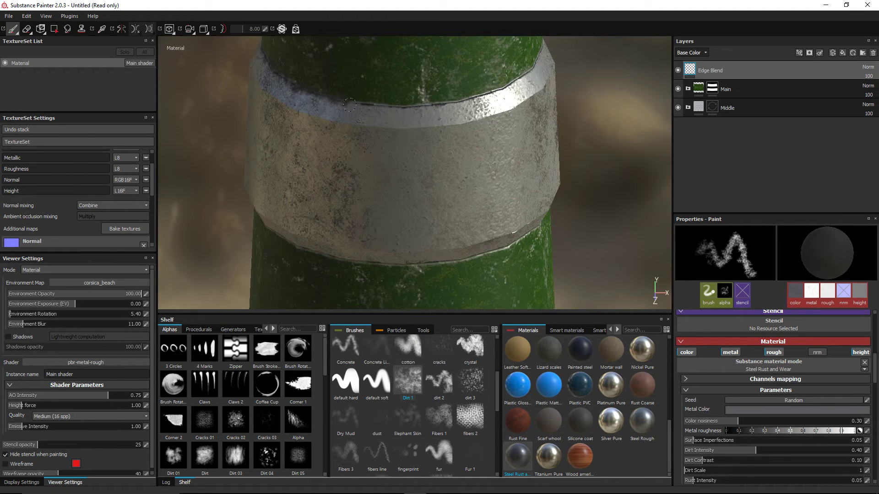
{"action": "left_click", "coordinate": [437, 108], "text": "shift"}
{"action": "left_click", "coordinate": [489, 96], "text": "shift"}
- Rotate further around the collar and add a short straight dirt segment across the shiny stretch of the upper seam
{"action": "left_click_drag", "start_coordinate": [591, 106], "coordinate": [489, 108], "text": "alt"}
{"action": "middle_click_drag", "start_coordinate": [489, 108], "coordinate": [557, 97], "text": "alt"}
{"action": "left_click_drag", "start_coordinate": [556, 97], "coordinate": [393, 121], "text": "alt"}
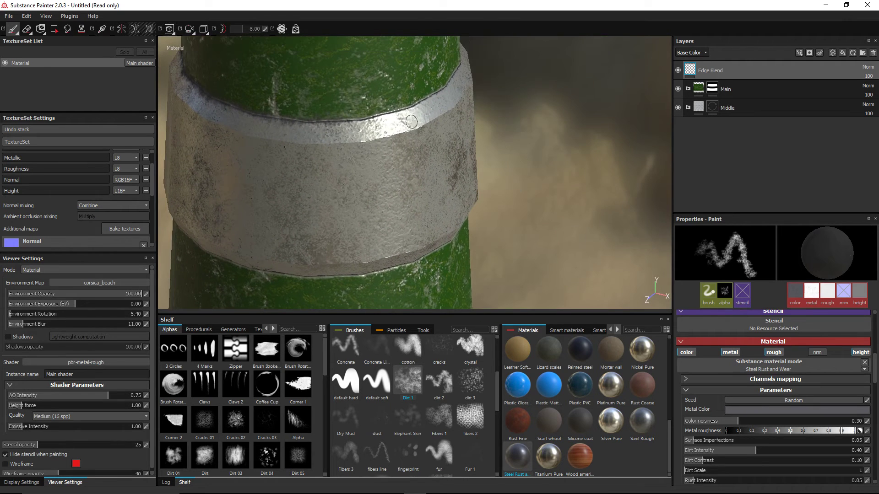
{"action": "left_click", "coordinate": [337, 121]}
{"action": "left_click", "coordinate": [380, 118], "text": "shift"}
- Paint straight dirt segments along the remaining clean stretch of the upper seam up to the collar's far edge
{"action": "left_click_drag", "start_coordinate": [477, 122], "coordinate": [413, 127], "text": "alt"}
{"action": "left_click", "coordinate": [388, 128]}
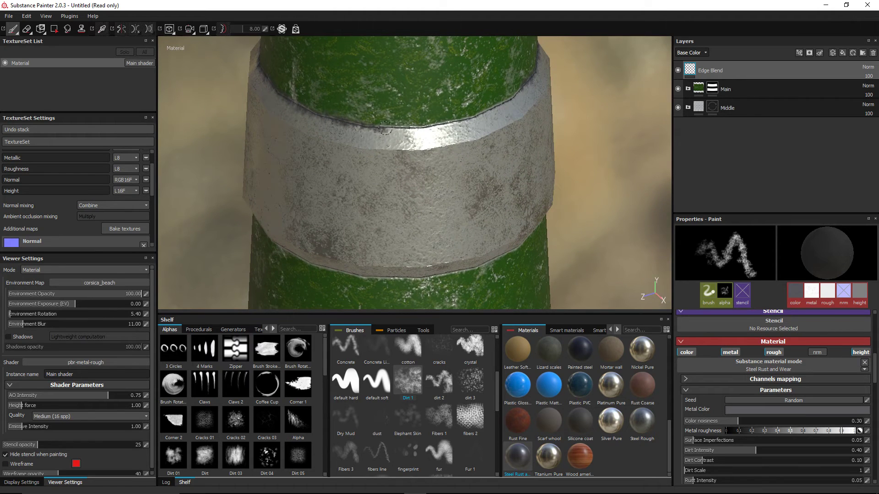
{"action": "left_click", "coordinate": [429, 129], "text": "shift"}
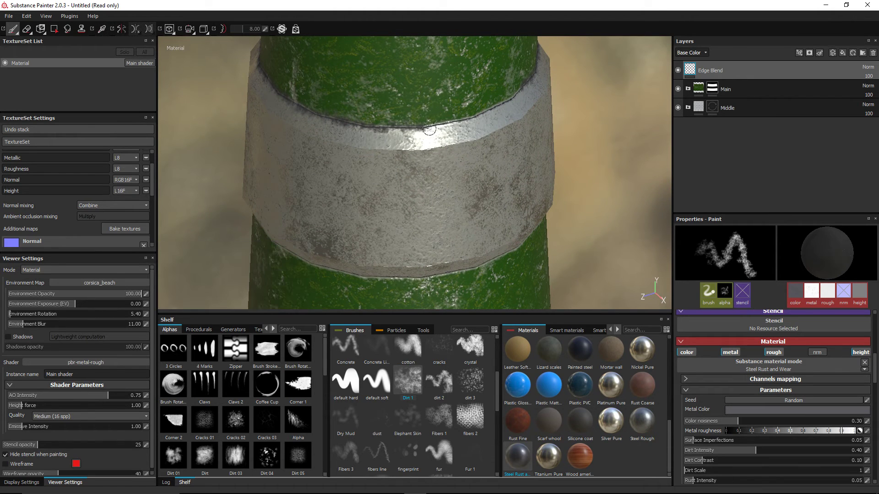
{"action": "left_click", "coordinate": [475, 119], "text": "shift"}
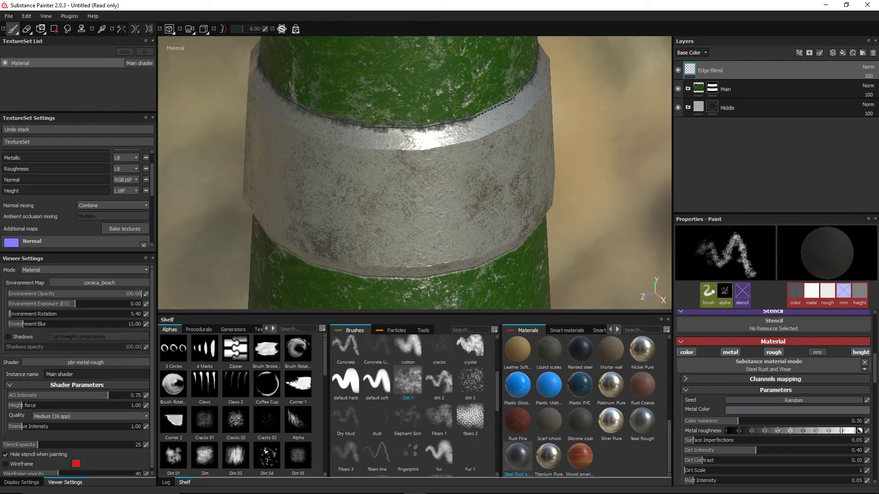
{"action": "left_click", "coordinate": [517, 92], "text": "shift"}
{"action": "scroll", "coordinate": [527, 104], "scroll_direction": "down", "scroll_amount": 4}
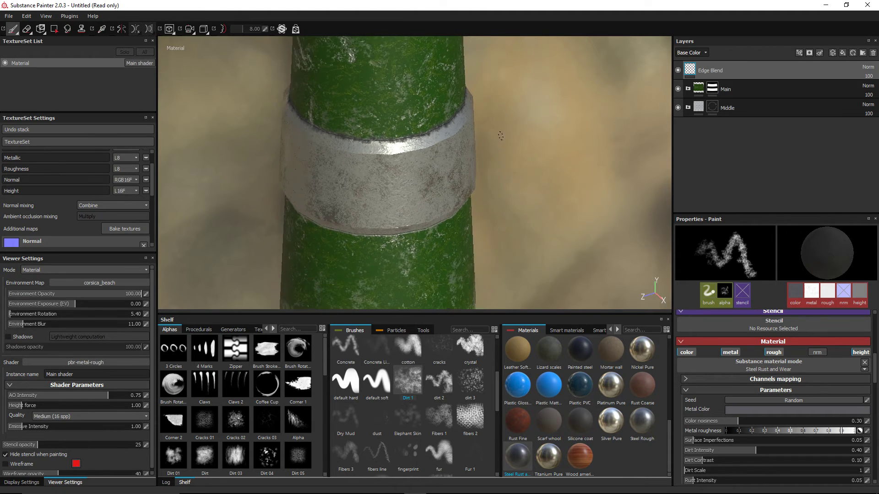
- Paint a straight dirt line along the collar's lower seam, across the full width of the side in view
{"action": "mouse_move", "coordinate": [494, 134]}
{"action": "left_mouse_down", "text": "alt"}
{"action": "mouse_move", "coordinate": [465, 118]}
{"action": "mouse_move", "coordinate": [528, 92]}
{"action": "mouse_move", "coordinate": [480, 130]}
{"action": "left_mouse_up", "text": "alt"}
{"action": "middle_click_drag", "start_coordinate": [480, 130], "coordinate": [559, 44], "text": "alt"}
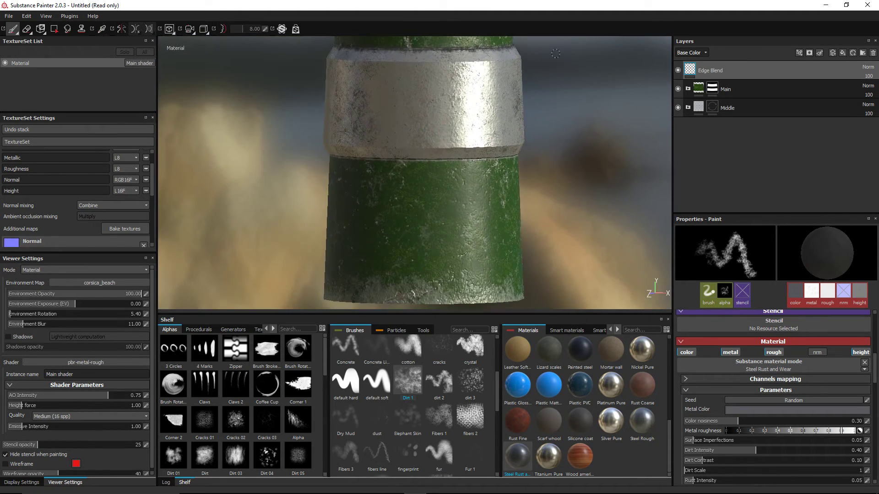
{"action": "scroll", "coordinate": [515, 87], "scroll_direction": "up", "scroll_amount": 3}
{"action": "middle_click_drag", "start_coordinate": [514, 93], "coordinate": [522, 37], "text": "alt"}
{"action": "scroll", "coordinate": [512, 68], "scroll_direction": "up", "scroll_amount": 2}
{"action": "scroll", "coordinate": [414, 128], "scroll_direction": "down", "scroll_amount": 1}
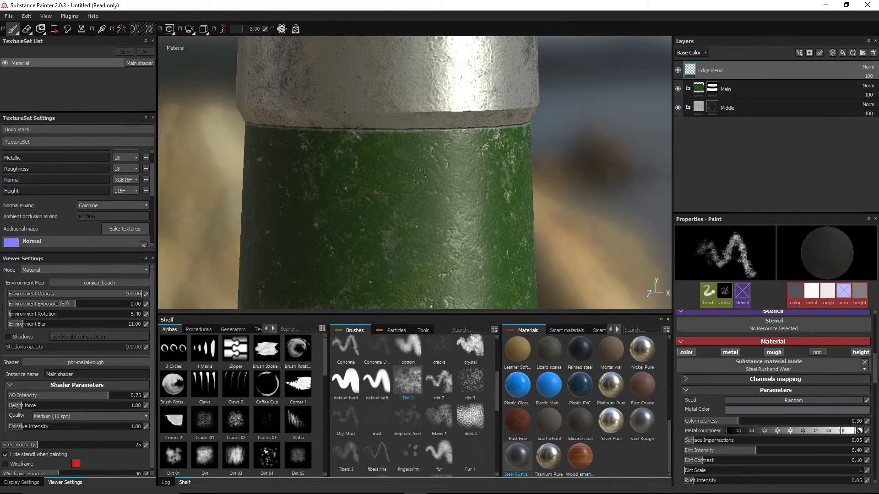
{"action": "left_click_drag", "start_coordinate": [419, 176], "coordinate": [362, 158], "text": "alt"}
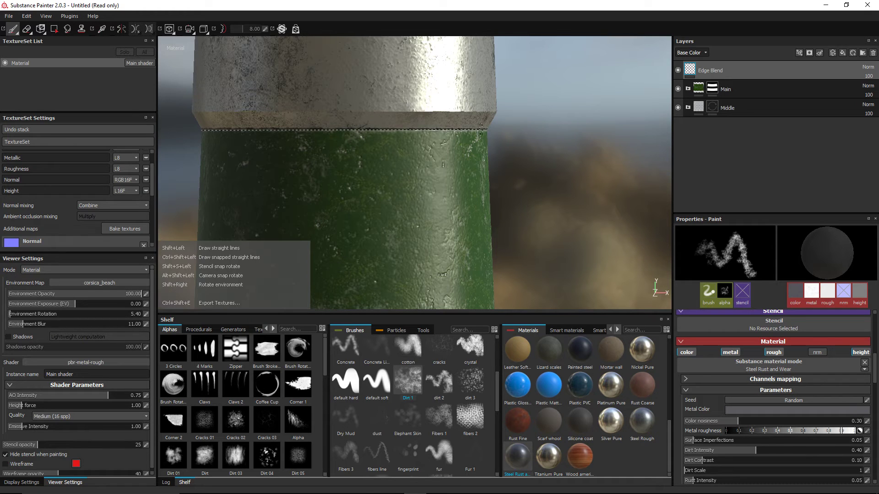
{"action": "left_click", "coordinate": [487, 131], "text": "shift"}
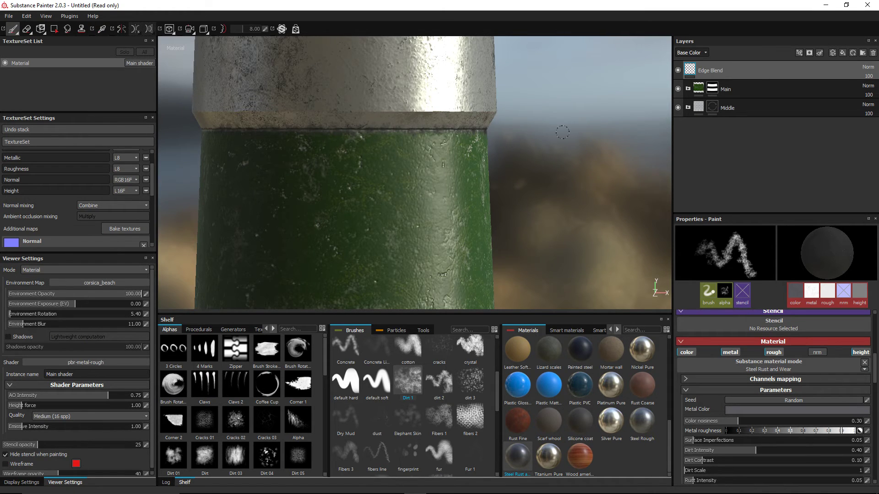
- Turn to the collar's next side and continue the lower seam's dirt in one straight line to its far edge
{"action": "left_click_drag", "start_coordinate": [563, 131], "coordinate": [367, 126], "text": "alt"}
{"action": "middle_click_drag", "start_coordinate": [632, 112], "coordinate": [482, 112], "text": "alt"}
{"action": "mouse_move", "coordinate": [483, 115]}
{"action": "left_mouse_down", "text": "alt"}
{"action": "mouse_move", "coordinate": [384, 128]}
{"action": "mouse_move", "coordinate": [395, 130]}
{"action": "left_mouse_up", "text": "alt"}
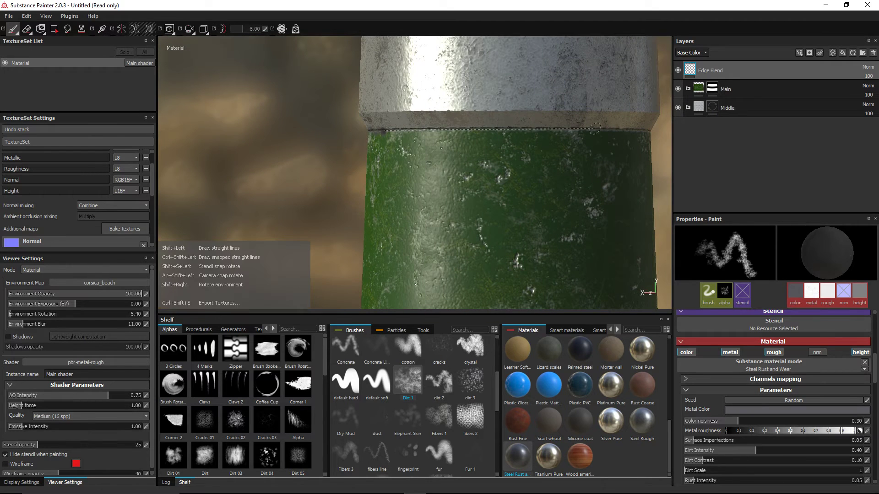
{"action": "left_click", "coordinate": [648, 130], "text": "shift"}
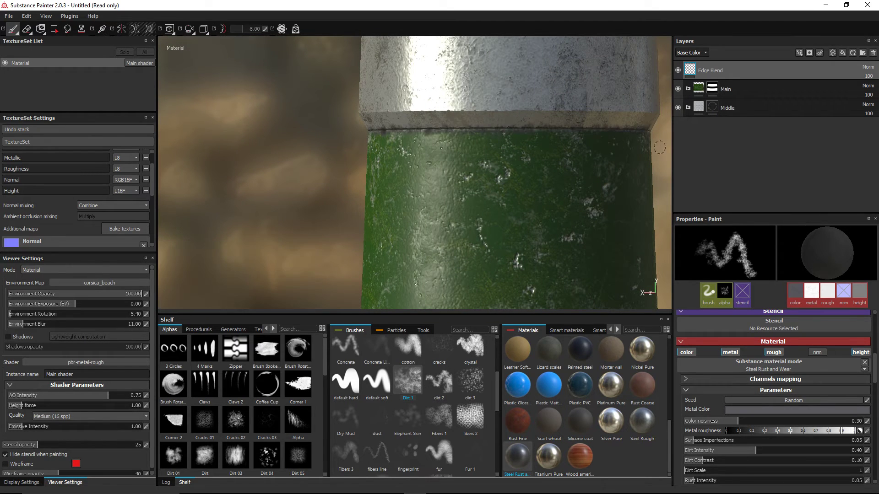
- Rotate further around the model and add a straight dirt line over the shaded stretch of the lower seam
{"action": "mouse_move", "coordinate": [660, 148]}
{"action": "left_mouse_down", "text": "alt"}
{"action": "mouse_move", "coordinate": [616, 153]}
{"action": "mouse_move", "coordinate": [549, 133]}
{"action": "left_mouse_up", "text": "alt"}
{"action": "middle_click_drag", "start_coordinate": [550, 133], "coordinate": [380, 136], "text": "alt"}
{"action": "left_click_drag", "start_coordinate": [523, 148], "coordinate": [366, 141], "text": "alt"}
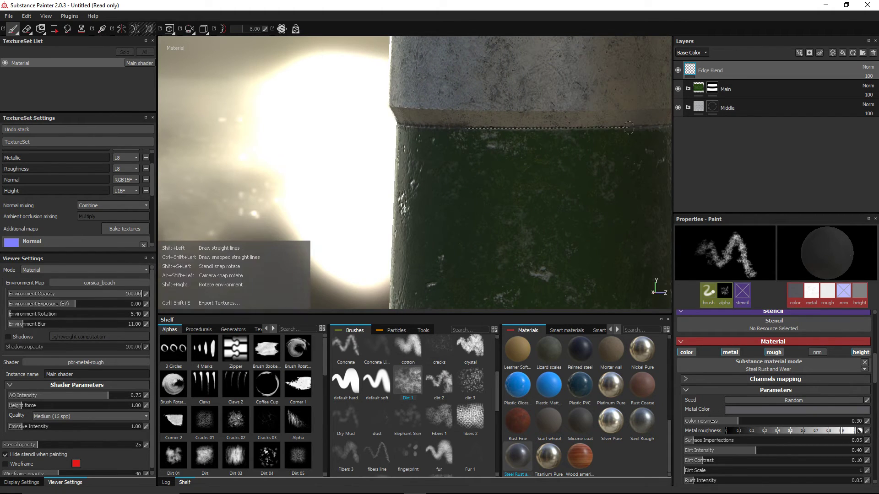
{"action": "left_click", "coordinate": [637, 128], "text": "shift"}
- Examine the dirt blending around both collar seams from several angles and from a distance
{"action": "scroll", "coordinate": [499, 134], "scroll_direction": "down", "scroll_amount": 5}
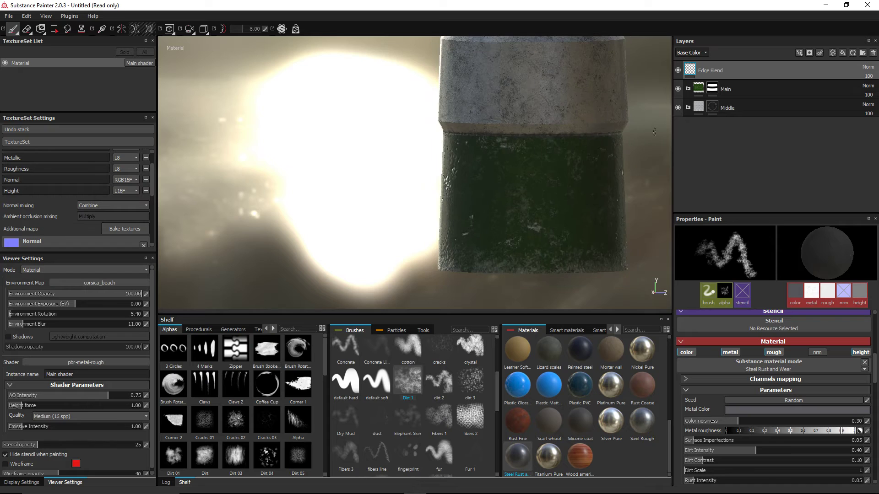
{"action": "mouse_move", "coordinate": [508, 133]}
{"action": "left_mouse_down", "text": "alt"}
{"action": "mouse_move", "coordinate": [570, 133]}
{"action": "mouse_move", "coordinate": [573, 118]}
{"action": "left_mouse_up", "text": "alt"}
{"action": "middle_click_drag", "start_coordinate": [573, 119], "coordinate": [467, 102], "text": "alt"}
{"action": "scroll", "coordinate": [468, 102], "scroll_direction": "down", "scroll_amount": 4}
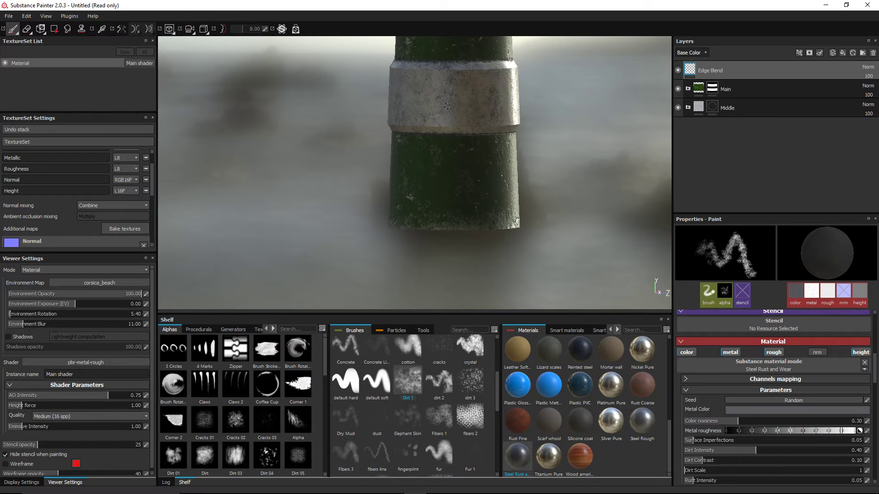
{"action": "left_click_drag", "start_coordinate": [435, 98], "coordinate": [479, 112]}
{"action": "left_click_drag", "start_coordinate": [504, 81], "coordinate": [522, 103], "text": "alt"}
{"action": "scroll", "coordinate": [559, 77], "scroll_direction": "down", "scroll_amount": 5}
{"action": "middle_click_drag", "start_coordinate": [522, 103], "coordinate": [438, 137], "text": "alt"}
{"action": "scroll", "coordinate": [439, 140], "scroll_direction": "up", "scroll_amount": 2}
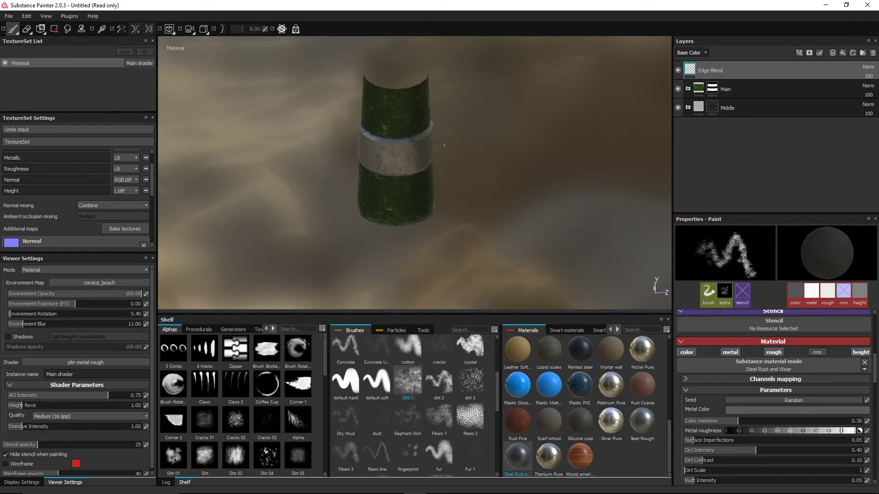
{"action": "left_click_drag", "start_coordinate": [444, 144], "coordinate": [465, 118], "text": "alt"}
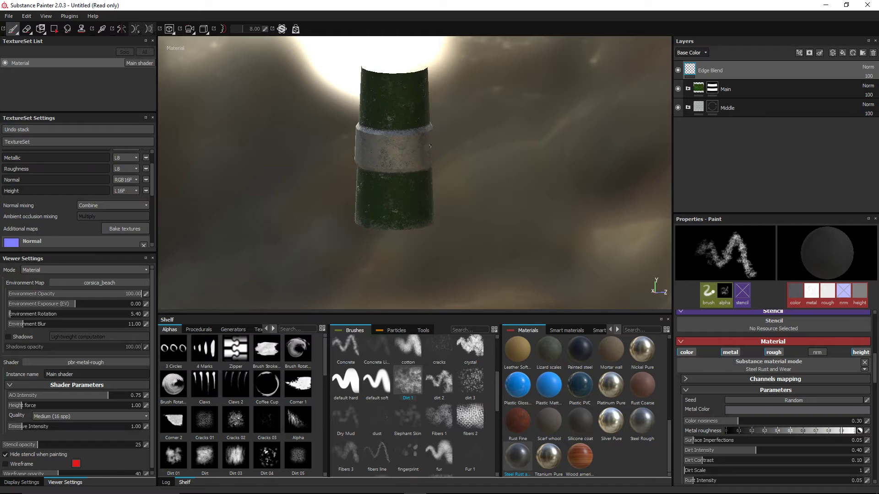
{"action": "left_click_drag", "start_coordinate": [418, 148], "coordinate": [494, 134], "text": "alt"}
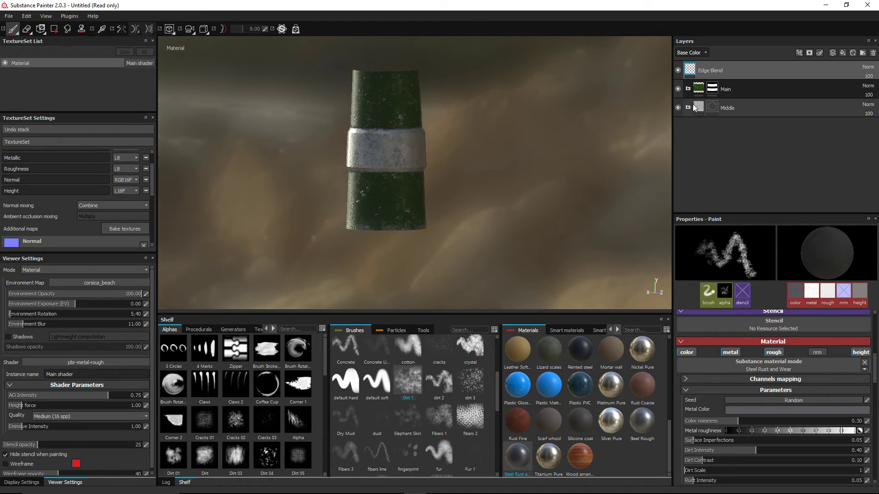
- Add a paint layer above Iron Scratches in the Main folder and name it "Bottom Line Indent"
{"action": "left_click", "coordinate": [688, 89]}
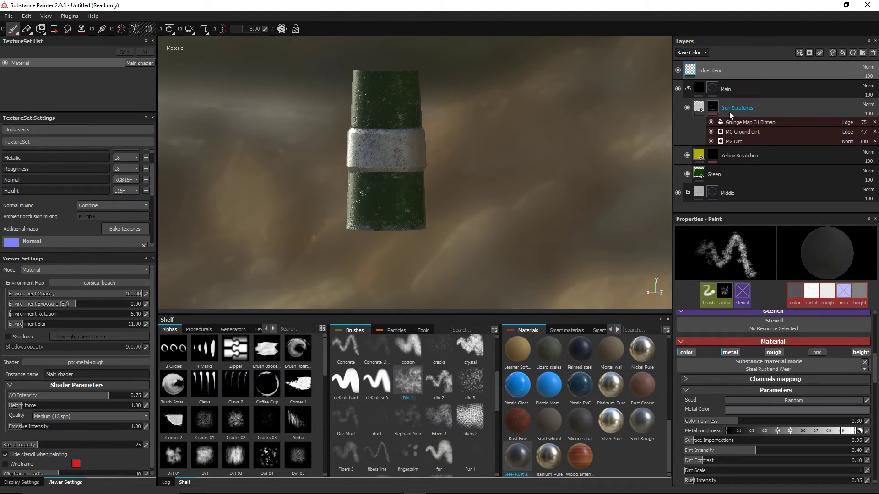
{"action": "left_click", "coordinate": [712, 104]}
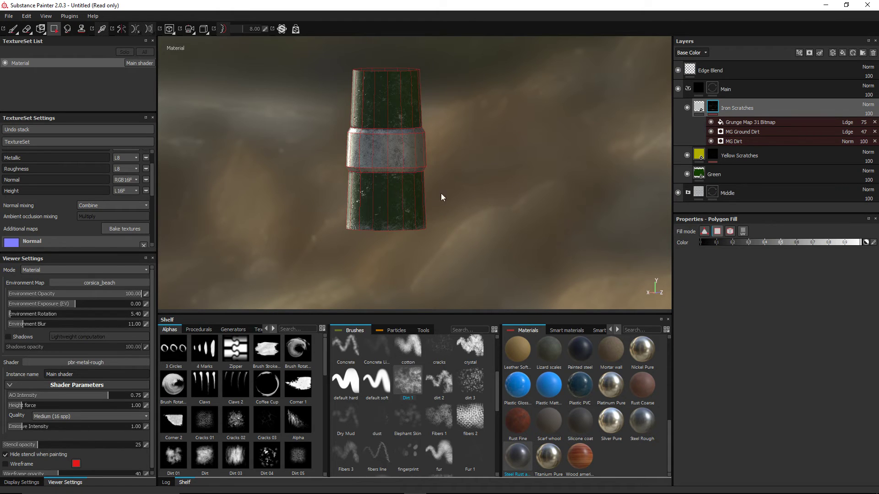
{"action": "mouse_move", "coordinate": [702, 154]}
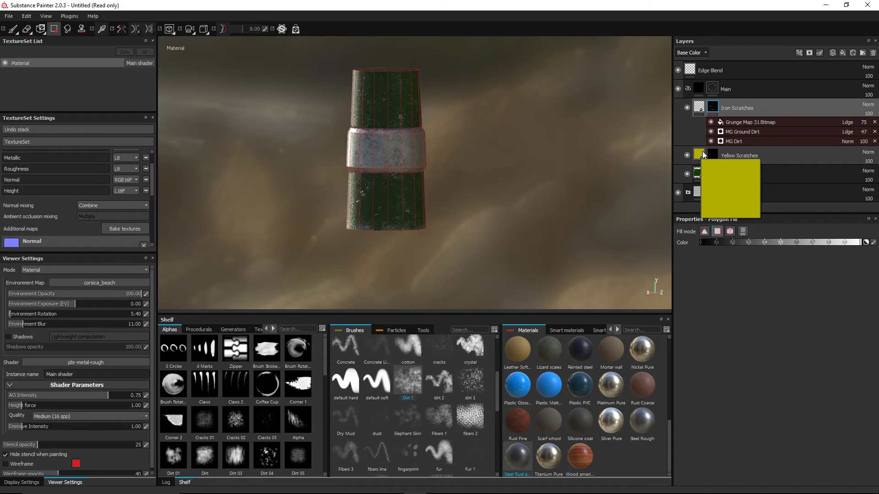
{"action": "left_click", "coordinate": [833, 53]}
{"action": "double_click", "coordinate": [716, 109]}
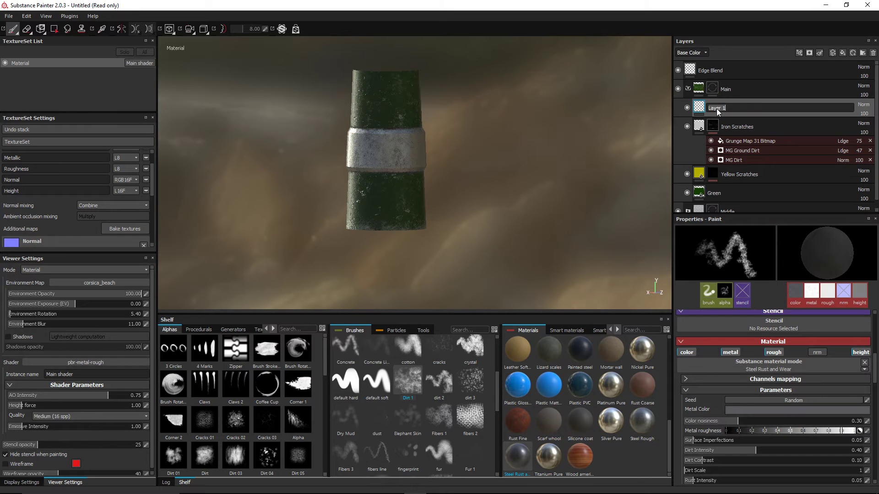
{"action": "type", "text": "Bottom"}
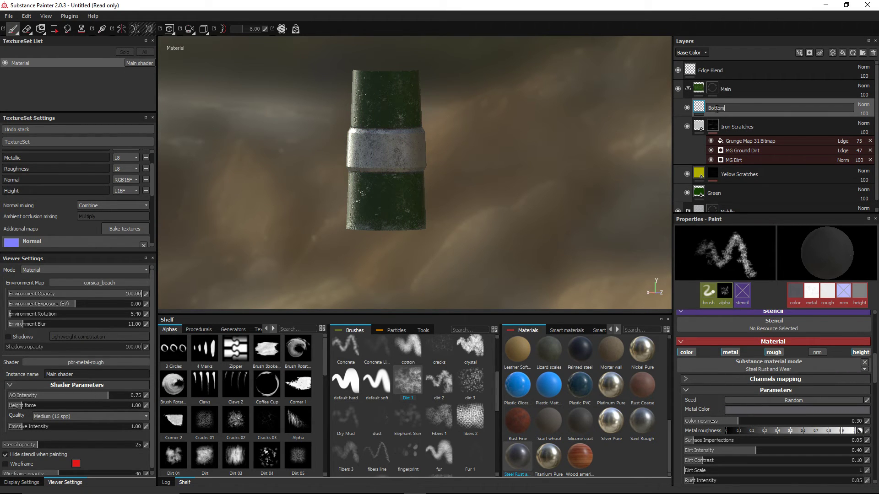
{"action": "type", "text": " Line Indent"}
{"action": "key", "text": "Return"}
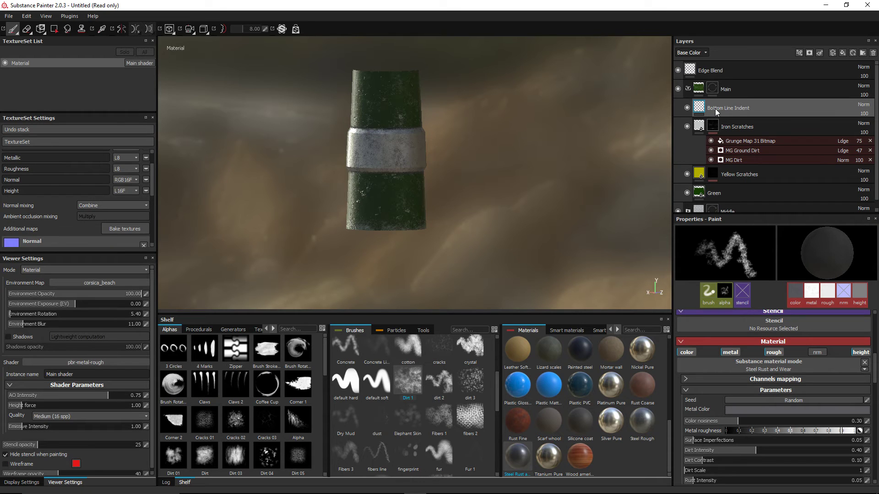
- Switch to the default hard brush, remove its Steel Rust and Wear material and leave only the color and height channels enabled
{"action": "left_click", "coordinate": [359, 387]}
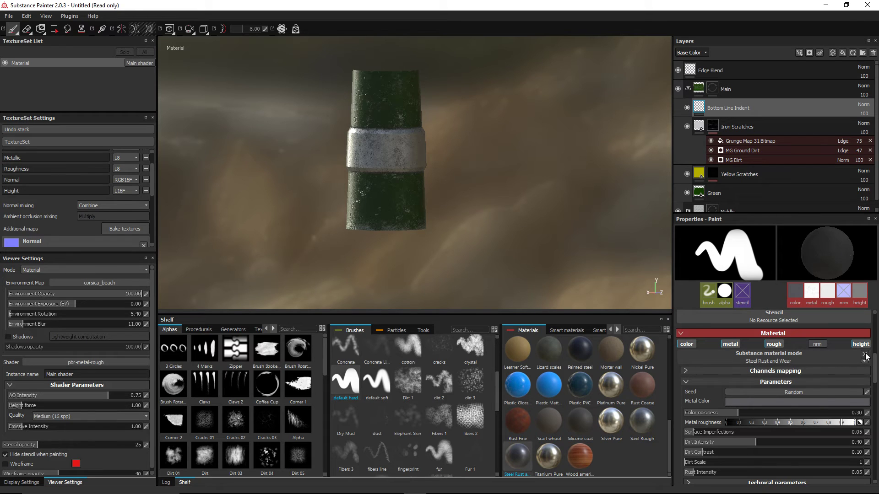
{"action": "scroll", "coordinate": [873, 370], "scroll_direction": "up", "scroll_amount": 1}
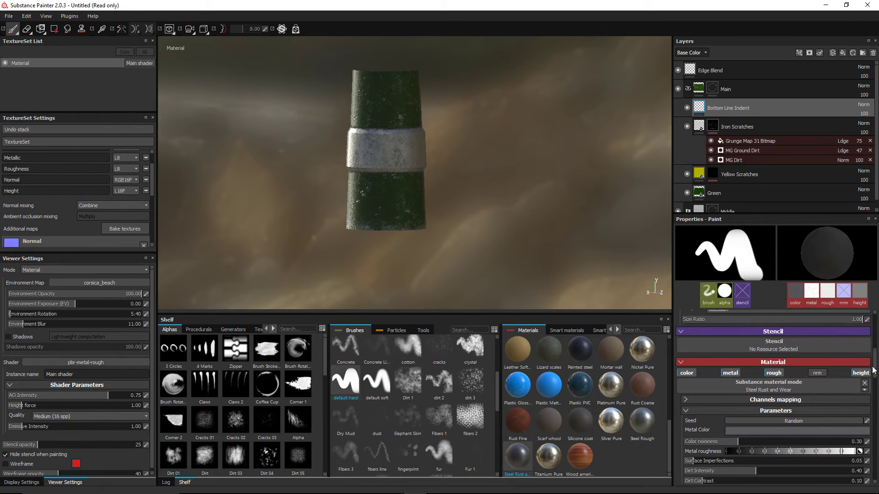
{"action": "left_click", "coordinate": [865, 383]}
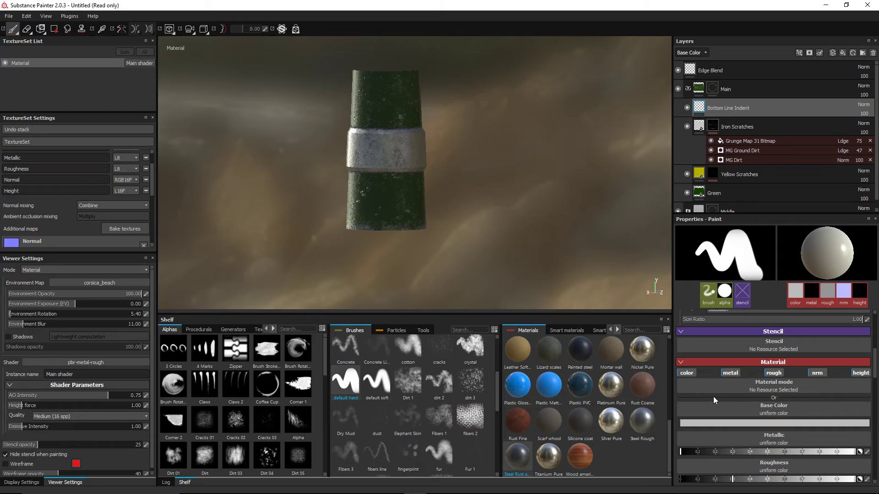
{"action": "left_click", "coordinate": [732, 373]}
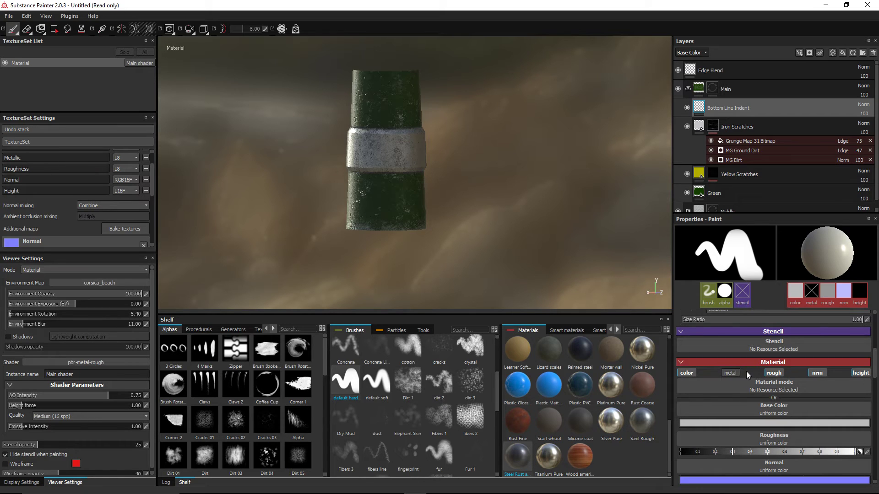
{"action": "left_click", "coordinate": [767, 373]}
{"action": "left_click", "coordinate": [813, 373]}
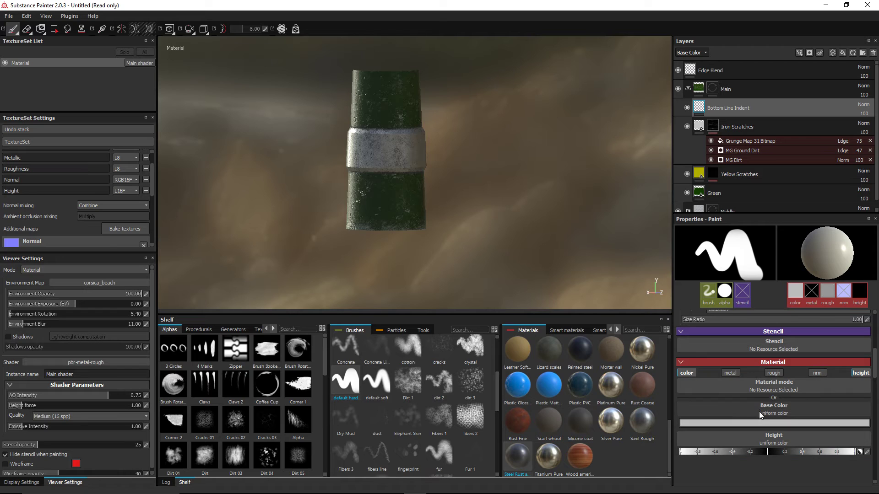
- Set the brush's base color to a saturated yellow like that of the Yellow Scratches layer
{"action": "left_click", "coordinate": [753, 425]}
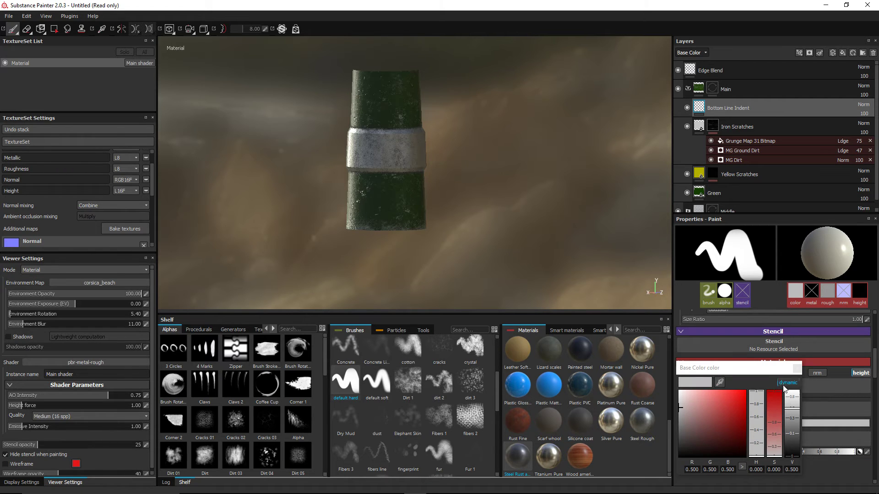
{"action": "left_click_drag", "start_coordinate": [760, 445], "coordinate": [759, 443]}
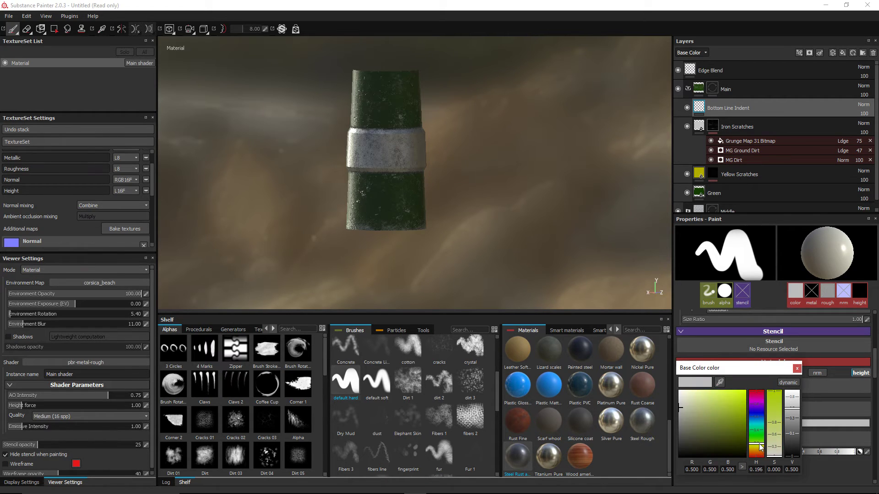
{"action": "left_click_drag", "start_coordinate": [731, 411], "coordinate": [796, 412]}
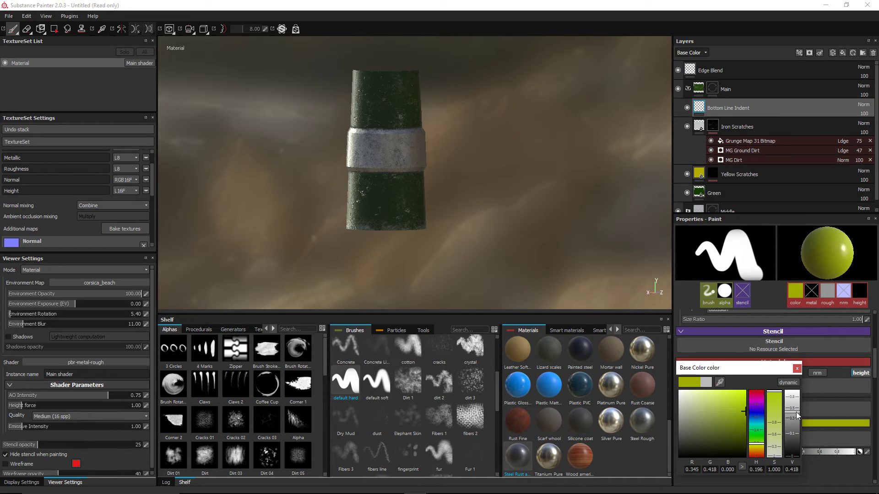
{"action": "left_click_drag", "start_coordinate": [755, 445], "coordinate": [759, 443]}
{"action": "mouse_move", "coordinate": [775, 400]}
{"action": "left_mouse_down"}
{"action": "mouse_move", "coordinate": [777, 409]}
{"action": "mouse_move", "coordinate": [752, 394]}
{"action": "mouse_move", "coordinate": [759, 388]}
{"action": "mouse_move", "coordinate": [796, 407]}
{"action": "left_mouse_up"}
{"action": "left_click", "coordinate": [798, 369]}
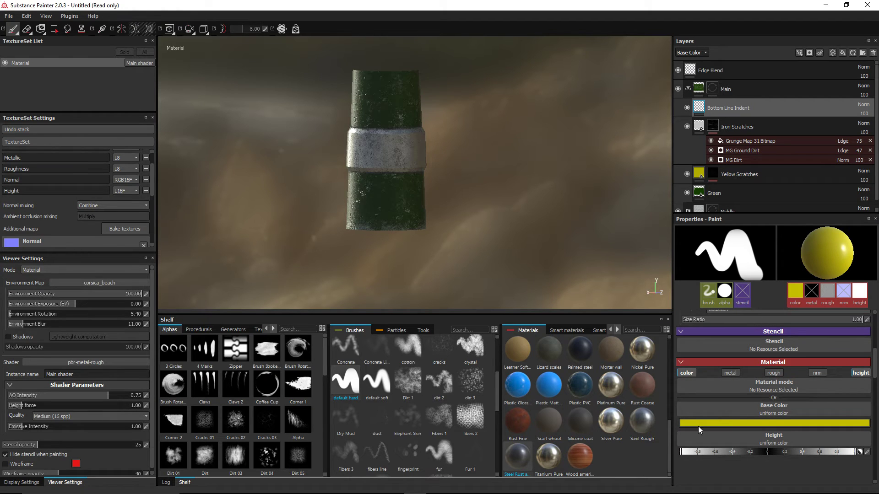
- Assign the line_thin alpha to the brush
{"action": "scroll", "coordinate": [844, 382], "scroll_direction": "up", "scroll_amount": 2}
{"action": "left_click", "coordinate": [751, 335]}
{"action": "scroll", "coordinate": [795, 363], "scroll_direction": "down", "scroll_amount": 5}
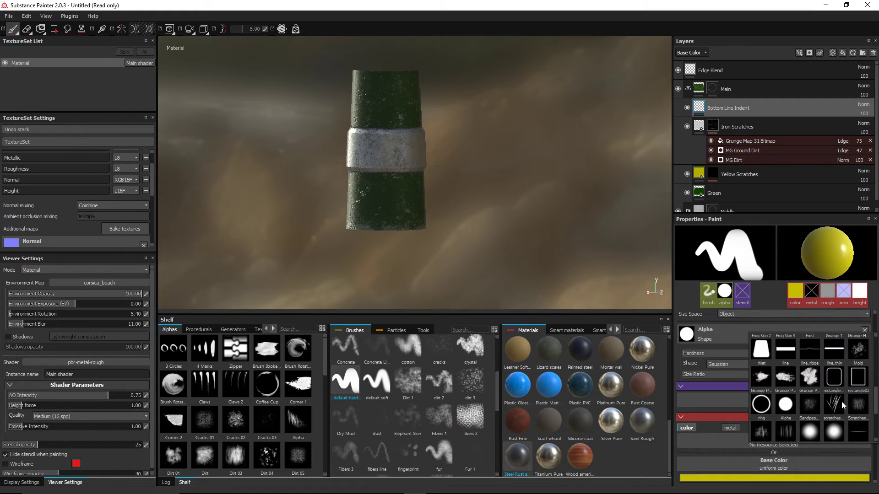
{"action": "left_click", "coordinate": [857, 346]}
- Bring the lower green section into view and set the brush alignment to Camera
{"action": "scroll", "coordinate": [524, 205], "scroll_direction": "up", "scroll_amount": 3}
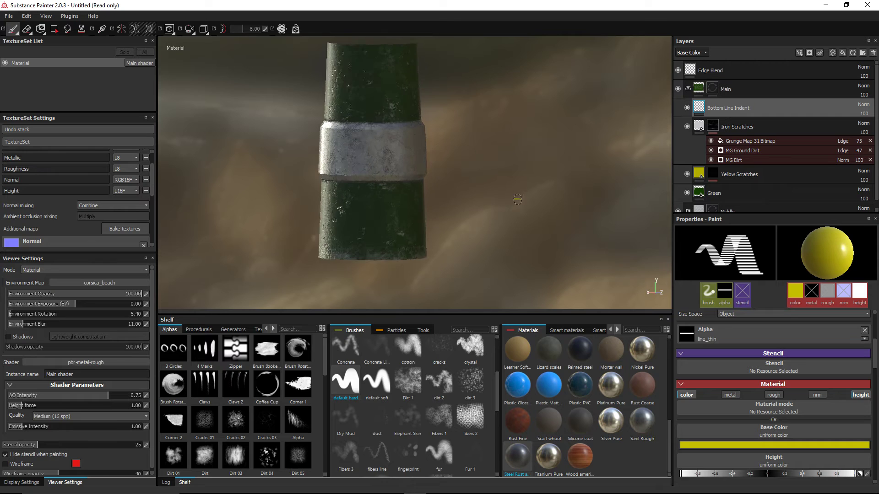
{"action": "left_click_drag", "start_coordinate": [465, 183], "coordinate": [484, 173], "text": "alt"}
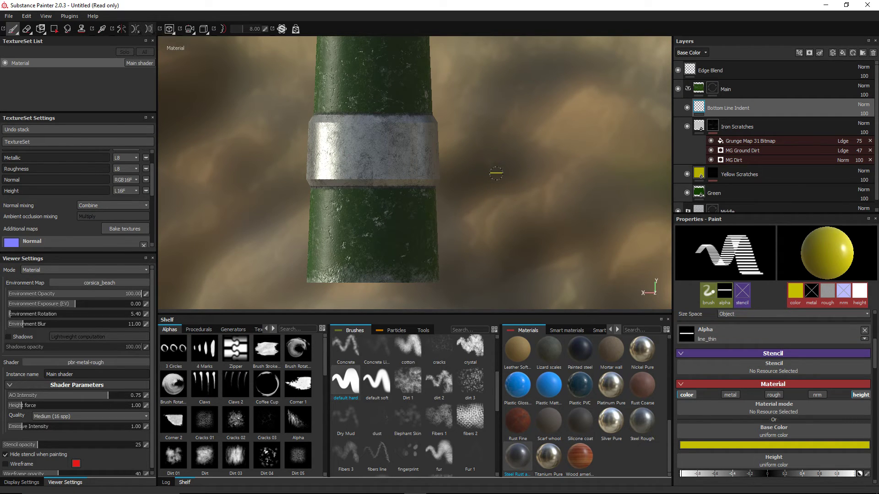
{"action": "middle_click_drag", "start_coordinate": [496, 173], "coordinate": [580, 147], "text": "alt"}
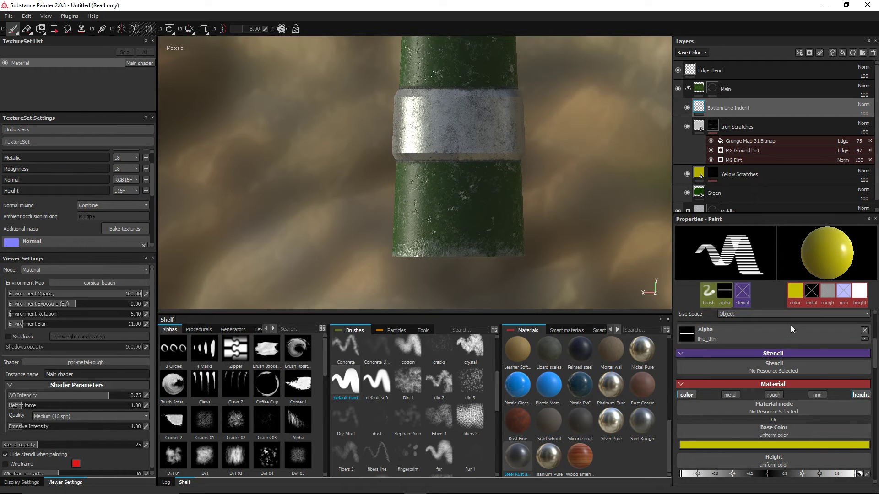
{"action": "scroll", "coordinate": [791, 325], "scroll_direction": "up", "scroll_amount": 4}
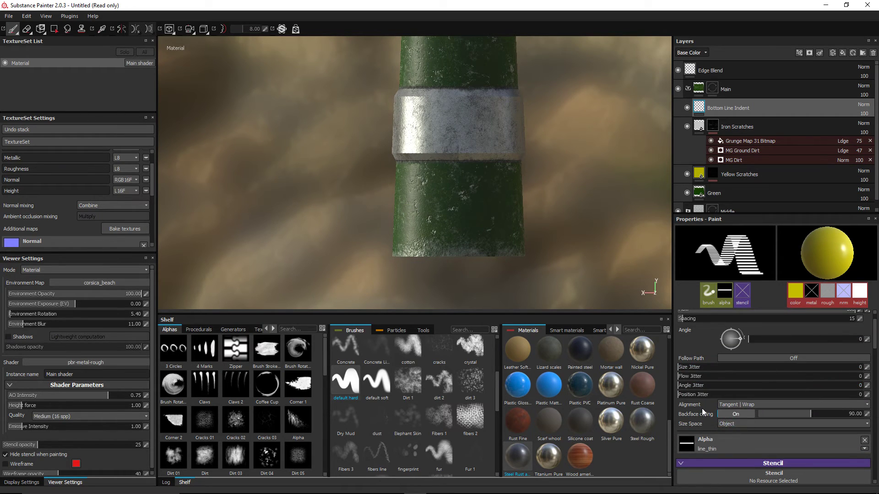
{"action": "left_click", "coordinate": [732, 405]}
{"action": "left_click", "coordinate": [733, 414]}
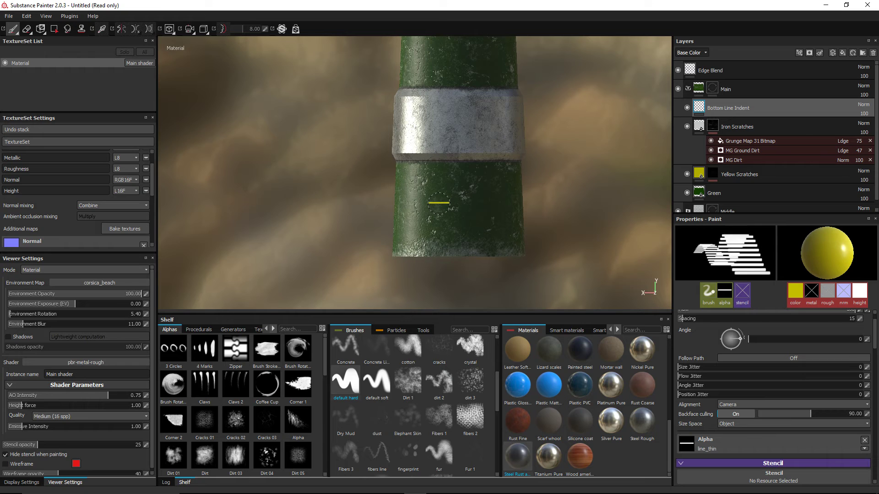
- Paint a thin, snapped horizontal yellow line across the green section below the collar
{"action": "left_click", "coordinate": [564, 204], "text": "ctrl+shift"}
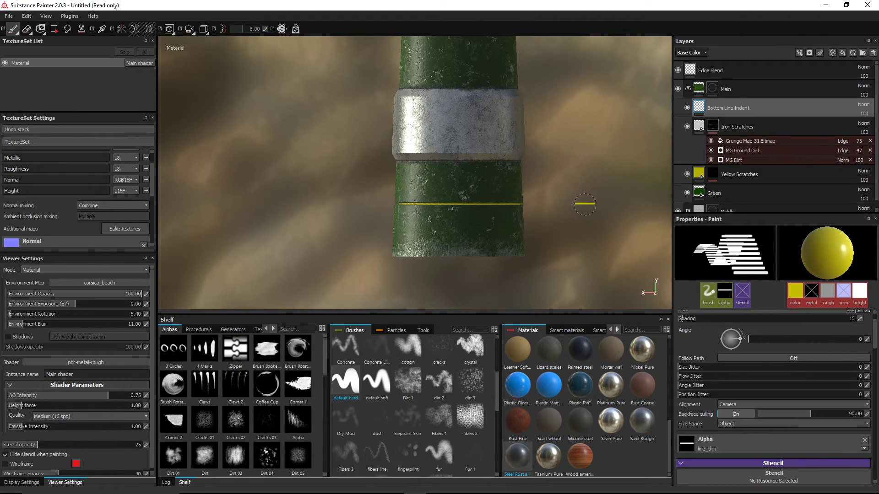
{"action": "scroll", "coordinate": [583, 205], "scroll_direction": "up", "scroll_amount": 2}
{"action": "key", "text": "ctrl"}
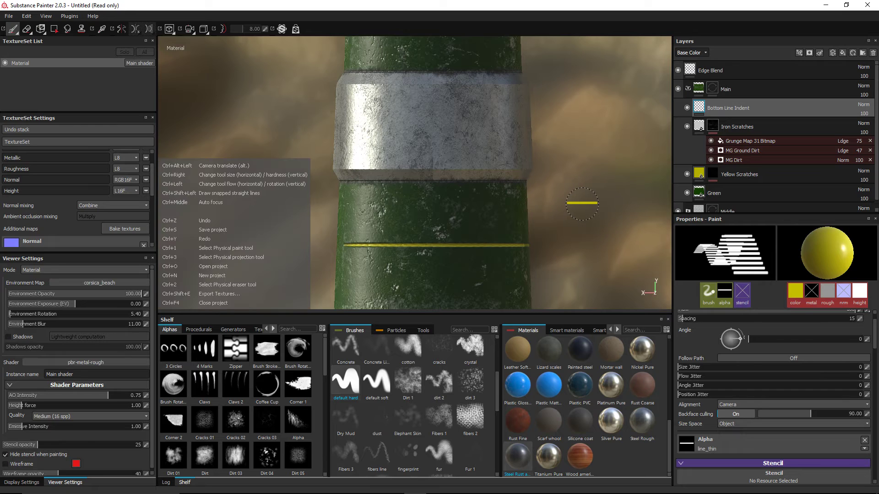
- Undo the last yellow line and turn on symmetry for painting
{"action": "key", "text": "ctrl+z"}
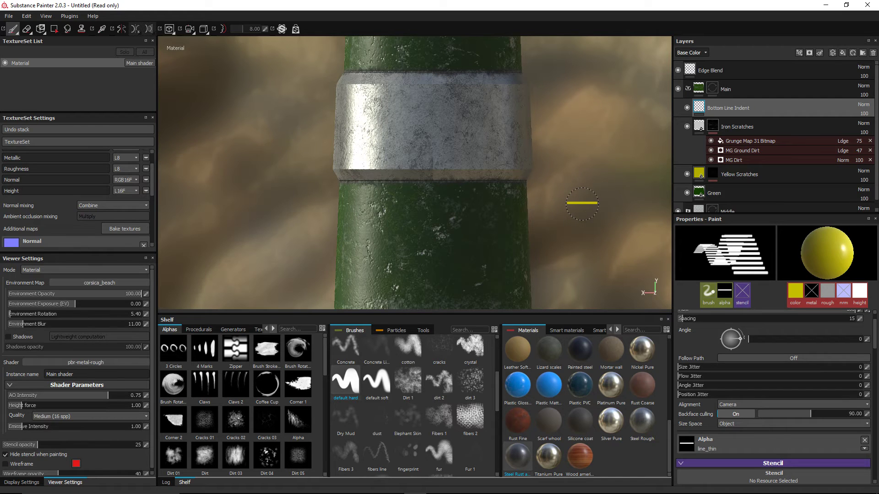
{"action": "left_click", "coordinate": [124, 29]}
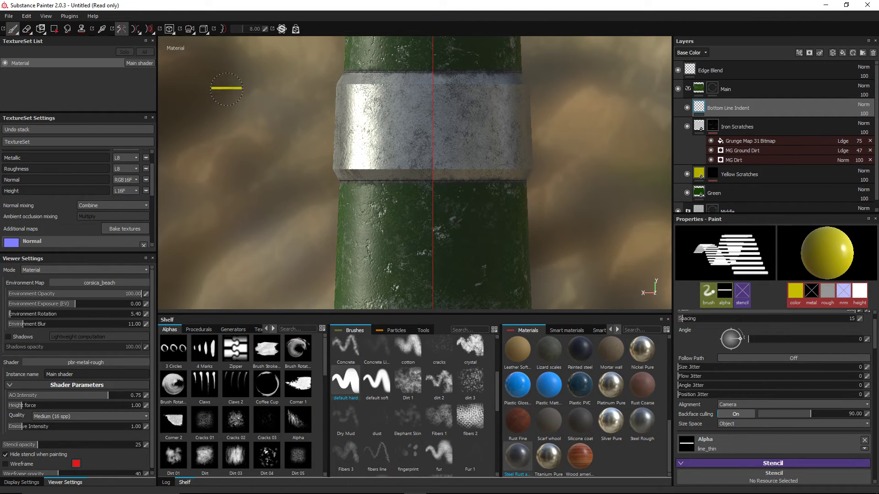
{"action": "left_click_drag", "start_coordinate": [370, 170], "coordinate": [526, 171], "text": "alt"}
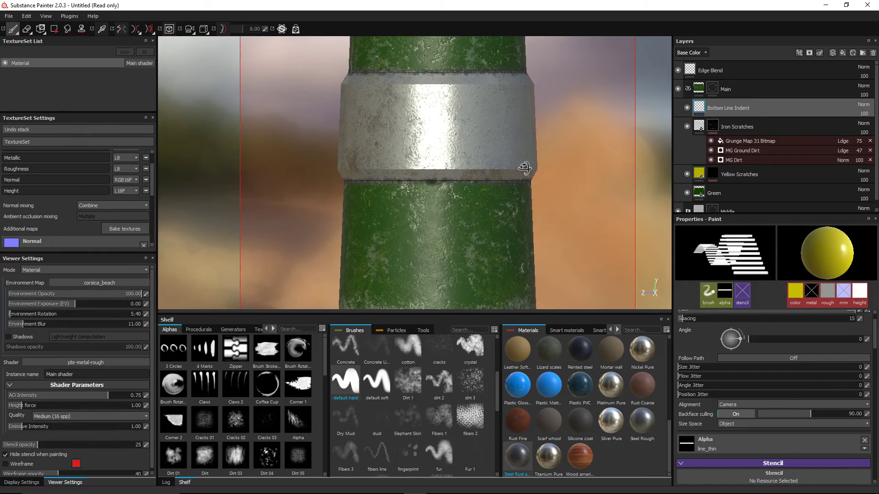
{"action": "middle_click_drag", "start_coordinate": [529, 168], "coordinate": [523, 84], "text": "alt"}
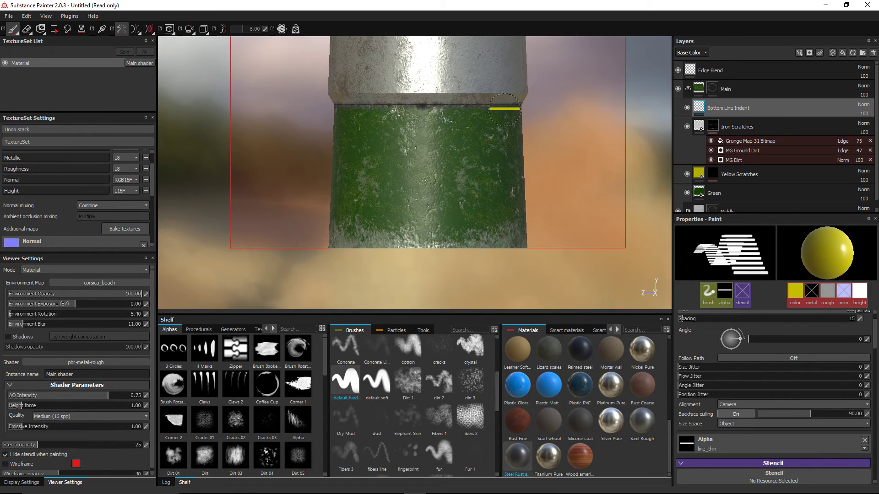
{"action": "left_click", "coordinate": [336, 172]}
{"action": "left_click", "coordinate": [549, 171], "text": "ctrl+shift"}
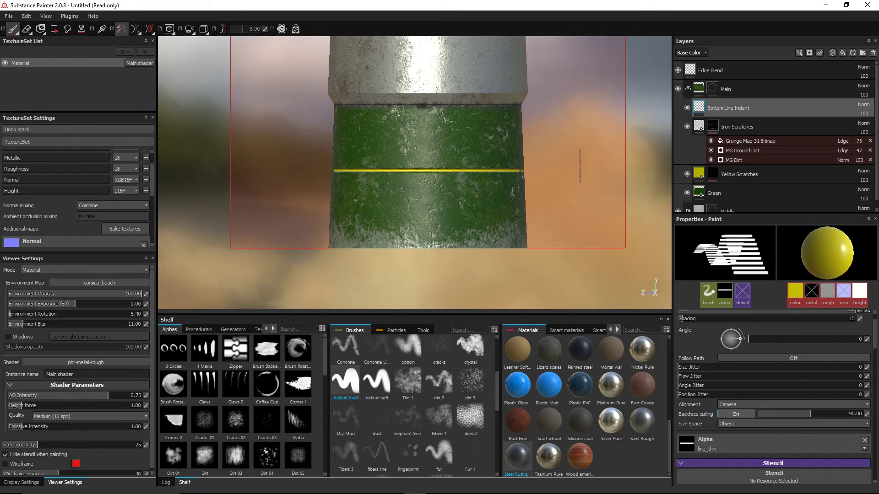
{"action": "left_click_drag", "start_coordinate": [580, 165], "coordinate": [557, 185], "text": "alt"}
{"action": "key", "text": "ctrl+z"}
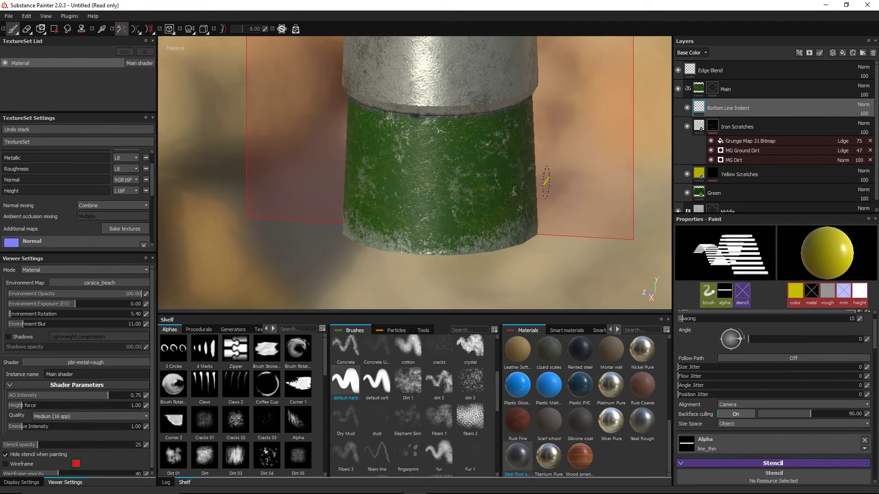
- Enlarge the brush and paint a mirrored, snapped horizontal yellow line across the green section below the collar
{"action": "left_click_drag", "start_coordinate": [465, 173], "coordinate": [500, 158], "text": "alt"}
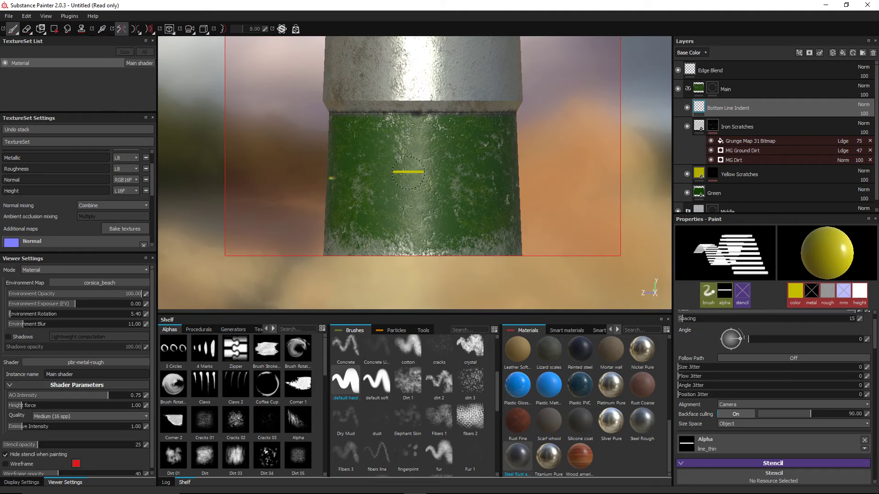
{"action": "right_click_drag", "start_coordinate": [358, 180], "coordinate": [376, 180], "text": "ctrl"}
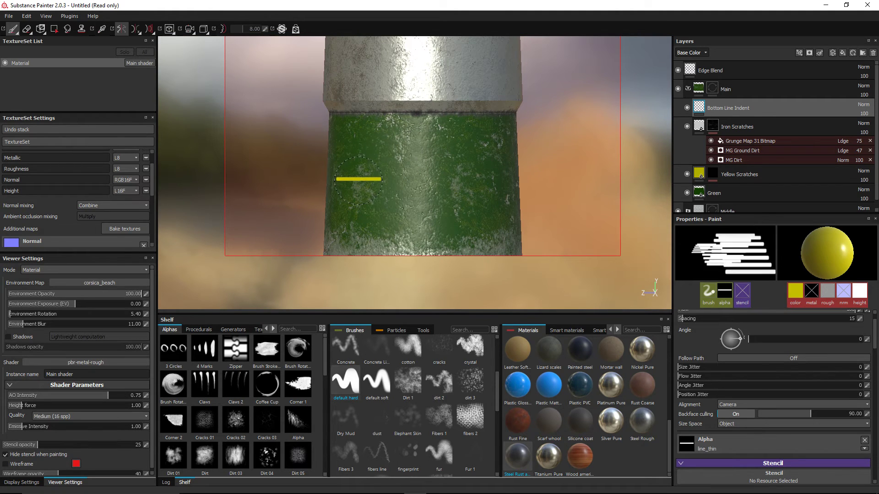
{"action": "left_click", "coordinate": [329, 179]}
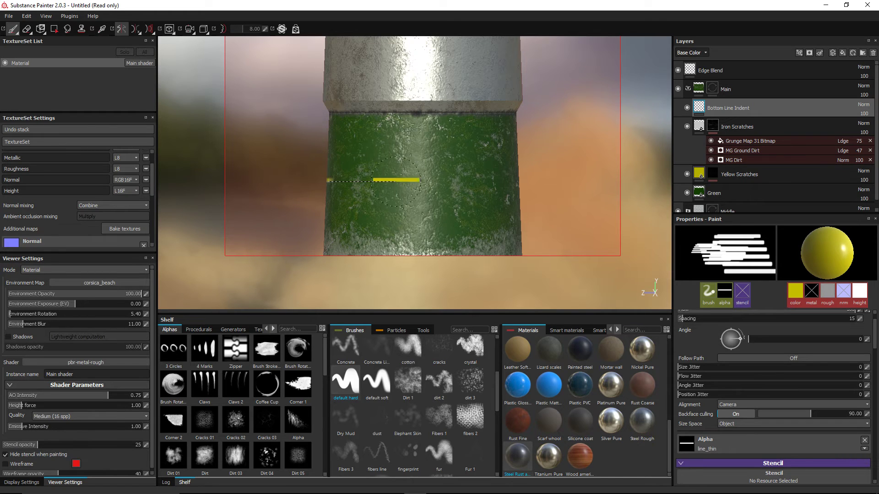
{"action": "left_click", "coordinate": [522, 182], "text": "ctrl+shift"}
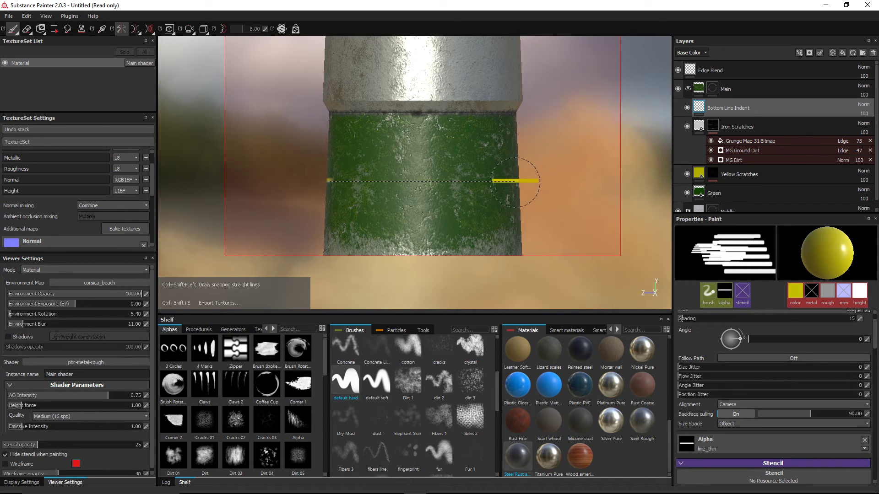
- Turn off symmetry and close the gap in the yellow line between its mirrored halves with a straight stroke
{"action": "left_click_drag", "start_coordinate": [595, 178], "coordinate": [416, 177], "text": "alt"}
{"action": "left_click", "coordinate": [122, 30]}
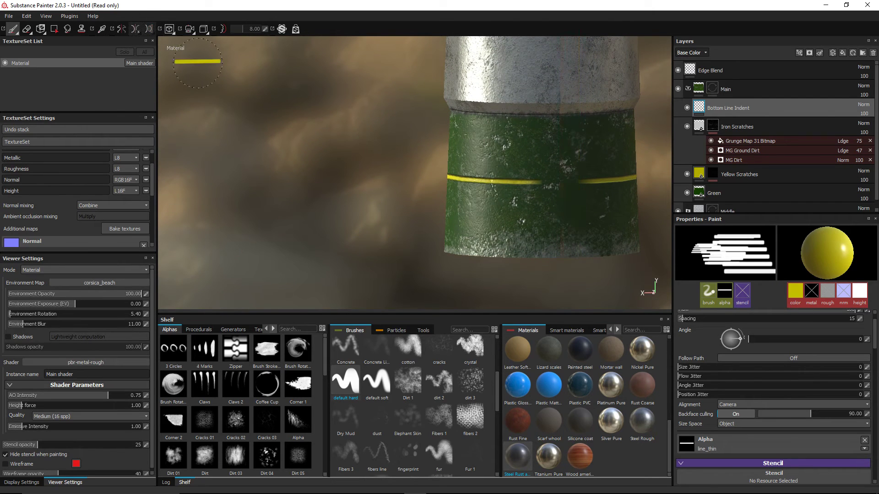
{"action": "left_click_drag", "start_coordinate": [593, 180], "coordinate": [570, 178], "text": "alt"}
{"action": "scroll", "coordinate": [570, 179], "scroll_direction": "up", "scroll_amount": 2}
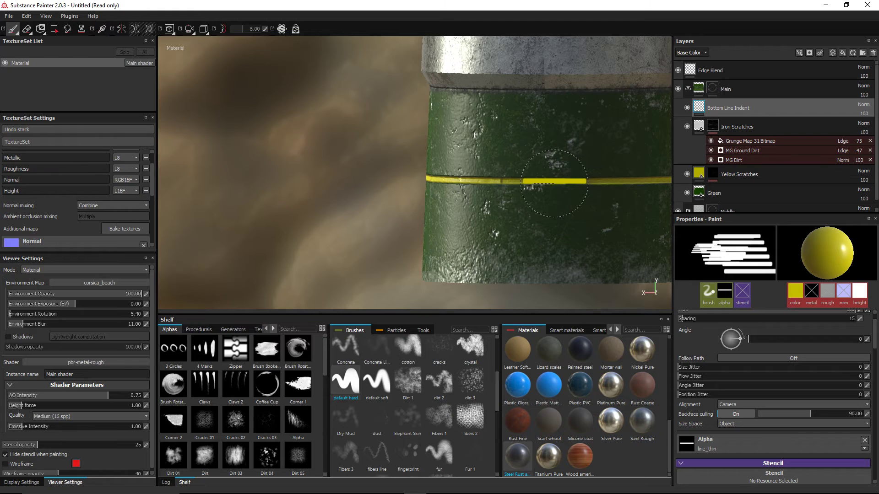
{"action": "key", "text": "shift"}
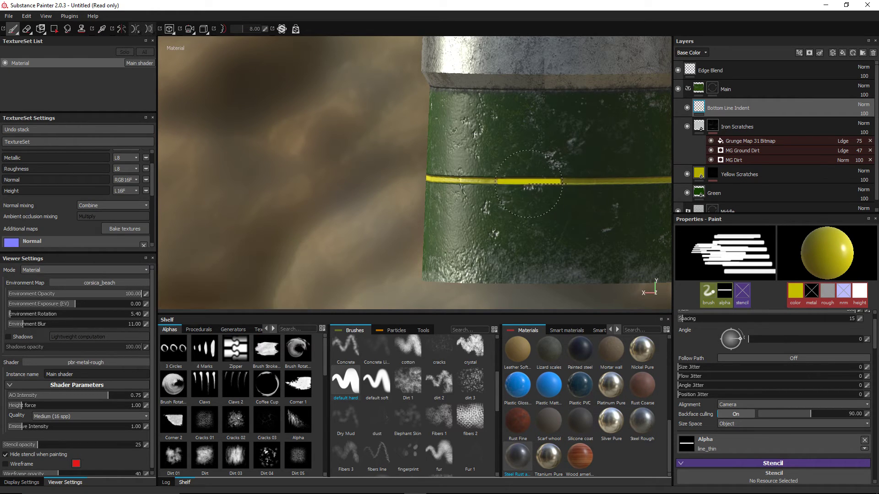
{"action": "left_click", "coordinate": [508, 184], "text": "shift"}
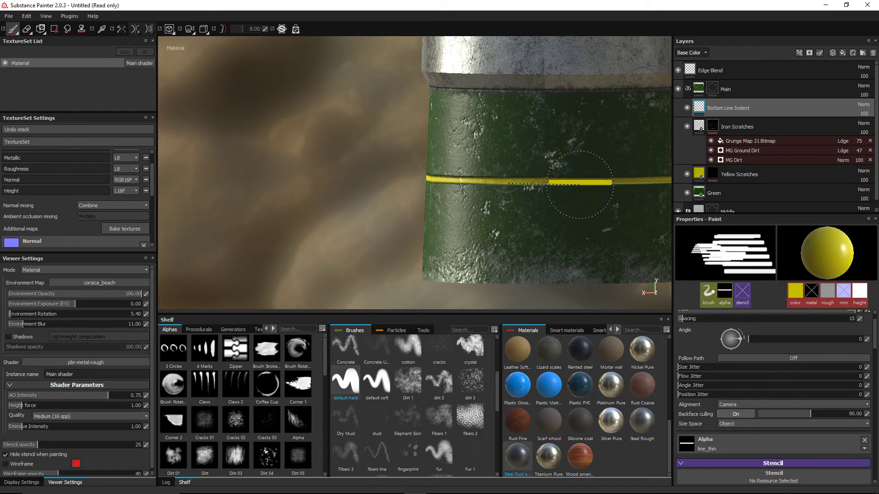
{"action": "left_click", "coordinate": [590, 184], "text": "shift"}
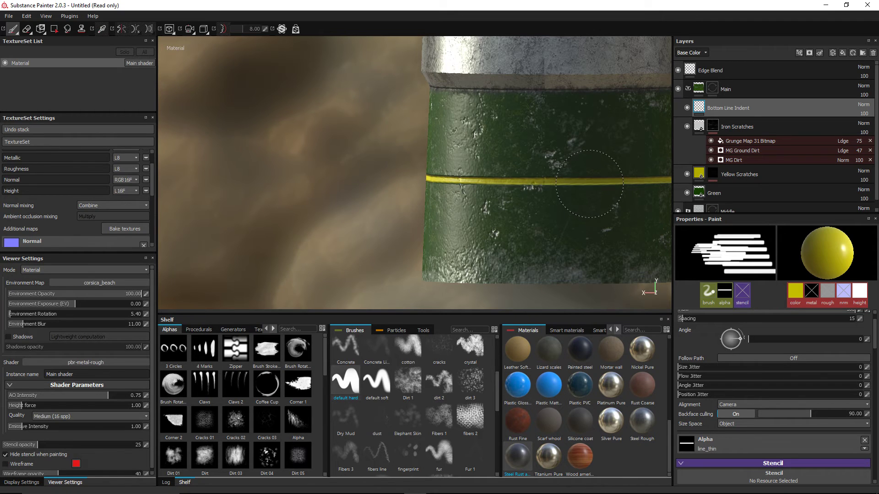
- Snap the view square to the model's side, turn symmetry back on and set the brush angle to 90
{"action": "scroll", "coordinate": [386, 160], "scroll_direction": "down", "scroll_amount": 3}
{"action": "mouse_move", "coordinate": [386, 154]}
{"action": "left_mouse_down", "text": "alt"}
{"action": "mouse_move", "coordinate": [476, 170]}
{"action": "mouse_move", "coordinate": [559, 163]}
{"action": "mouse_move", "coordinate": [586, 143]}
{"action": "mouse_move", "coordinate": [592, 159]}
{"action": "mouse_move", "coordinate": [544, 157]}
{"action": "mouse_move", "coordinate": [558, 152]}
{"action": "left_mouse_up", "text": "alt"}
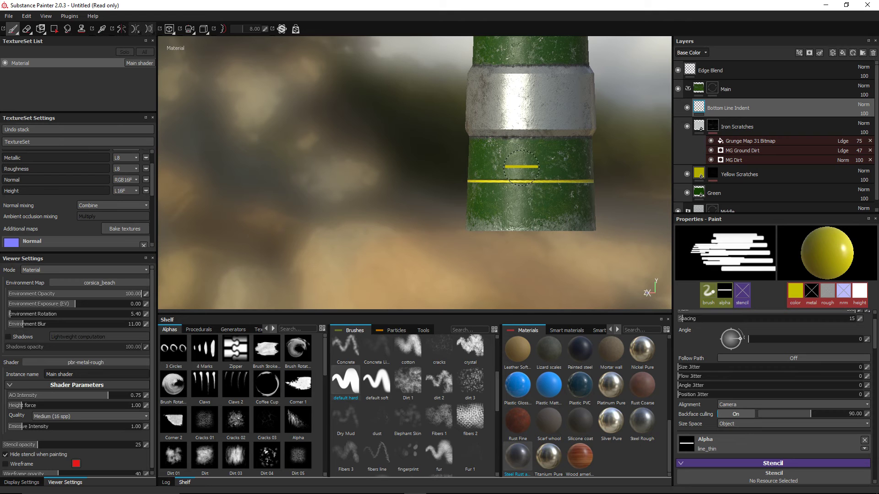
{"action": "left_click_drag", "start_coordinate": [451, 179], "coordinate": [573, 180], "text": "alt+shift"}
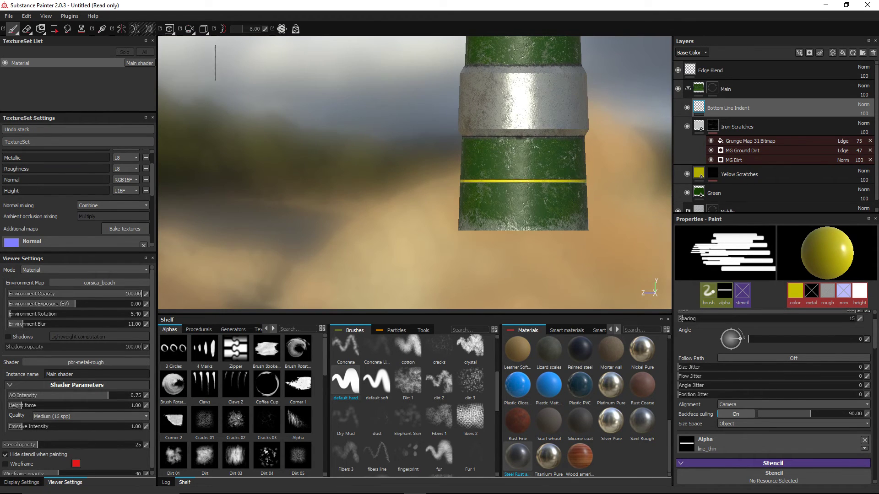
{"action": "left_click", "coordinate": [122, 29]}
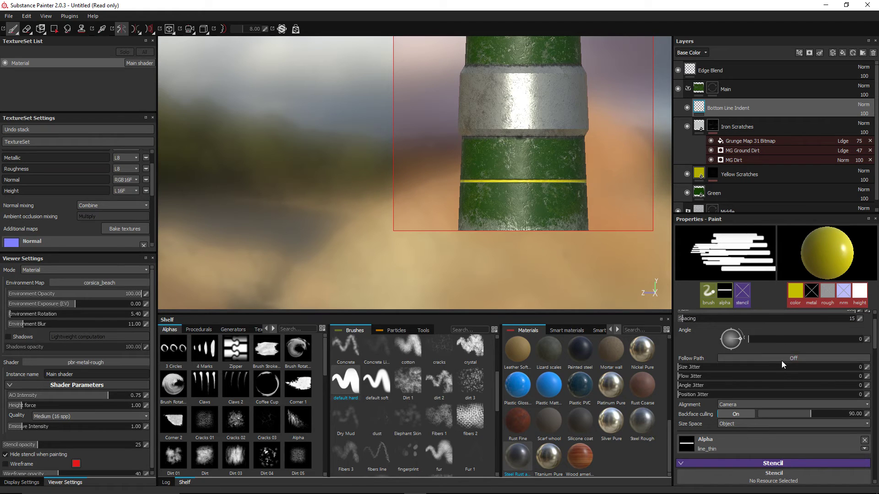
{"action": "left_click", "coordinate": [865, 340]}
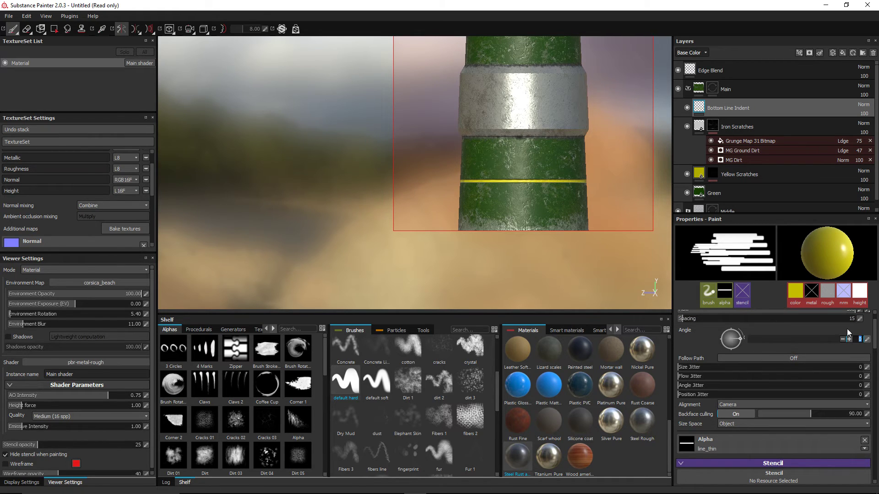
{"action": "type", "text": "90"}
{"action": "key", "text": "Return"}
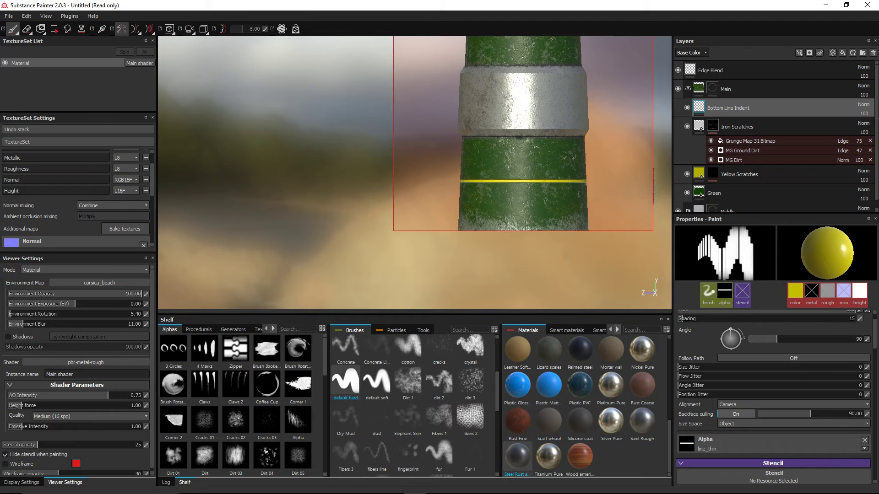
- Paint a mirrored vertical yellow line from the horizontal line up to the collar, and turn symmetry off
{"action": "scroll", "coordinate": [522, 163], "scroll_direction": "up", "scroll_amount": 2}
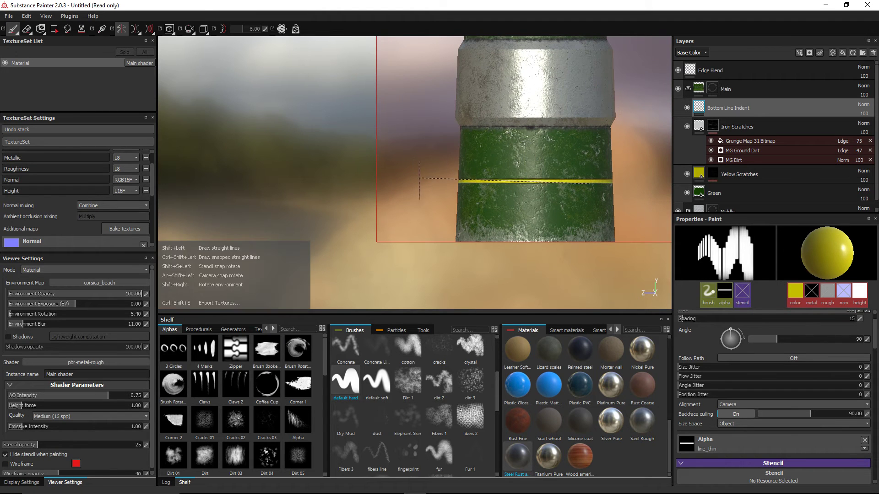
{"action": "mouse_move", "coordinate": [579, 157]}
{"action": "middle_mouse_down", "text": "alt"}
{"action": "mouse_move", "coordinate": [500, 154]}
{"action": "mouse_move", "coordinate": [397, 179]}
{"action": "mouse_move", "coordinate": [535, 177]}
{"action": "middle_mouse_up", "text": "alt"}
{"action": "scroll", "coordinate": [526, 180], "scroll_direction": "up", "scroll_amount": 2}
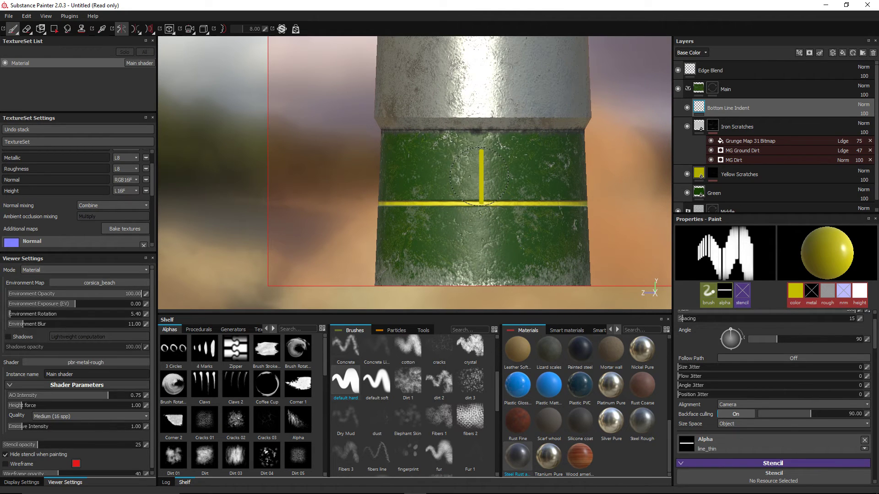
{"action": "left_click", "coordinate": [481, 176]}
{"action": "key", "text": "shift"}
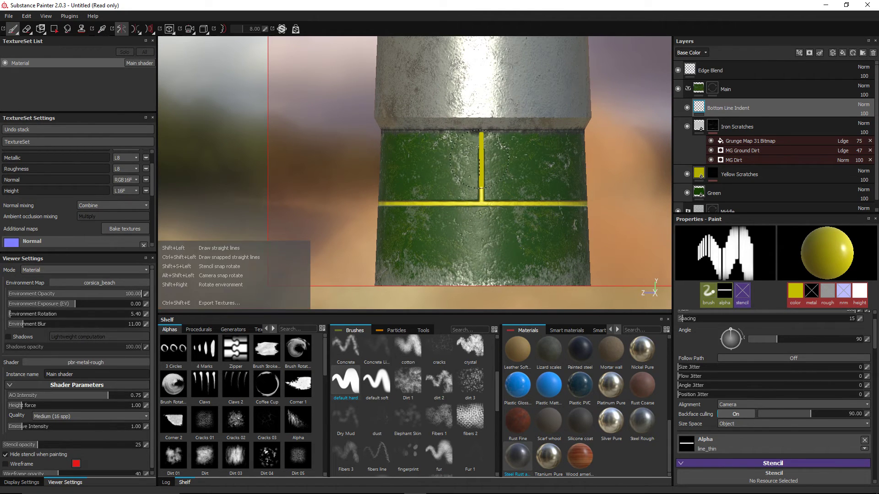
{"action": "key", "text": "ctrl+shift"}
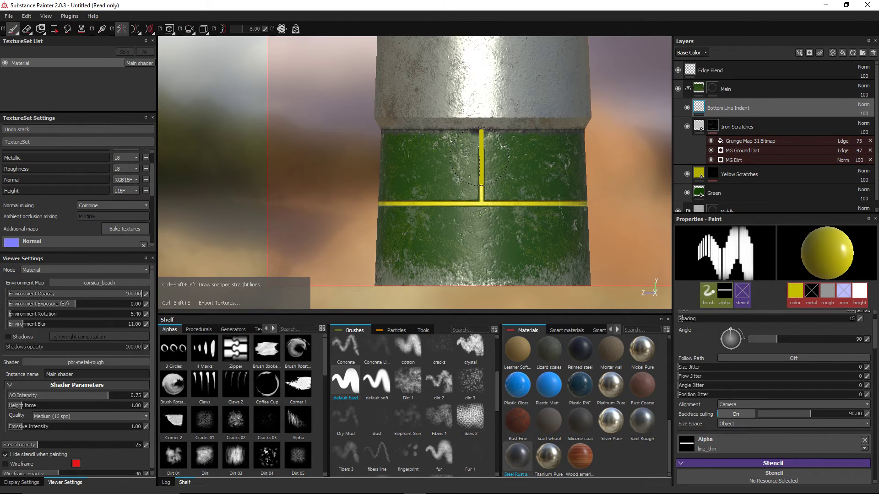
{"action": "scroll", "coordinate": [599, 196], "scroll_direction": "down", "scroll_amount": 3}
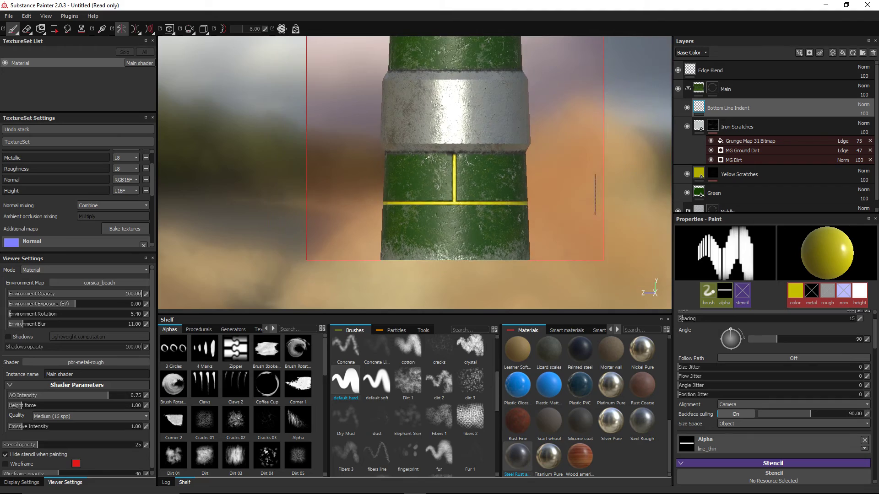
{"action": "mouse_move", "coordinate": [631, 183]}
{"action": "left_mouse_down", "text": "alt"}
{"action": "mouse_move", "coordinate": [402, 190]}
{"action": "mouse_move", "coordinate": [281, 204]}
{"action": "mouse_move", "coordinate": [255, 166]}
{"action": "mouse_move", "coordinate": [474, 203]}
{"action": "mouse_move", "coordinate": [560, 193]}
{"action": "left_mouse_up", "text": "alt"}
{"action": "left_click", "coordinate": [121, 29]}
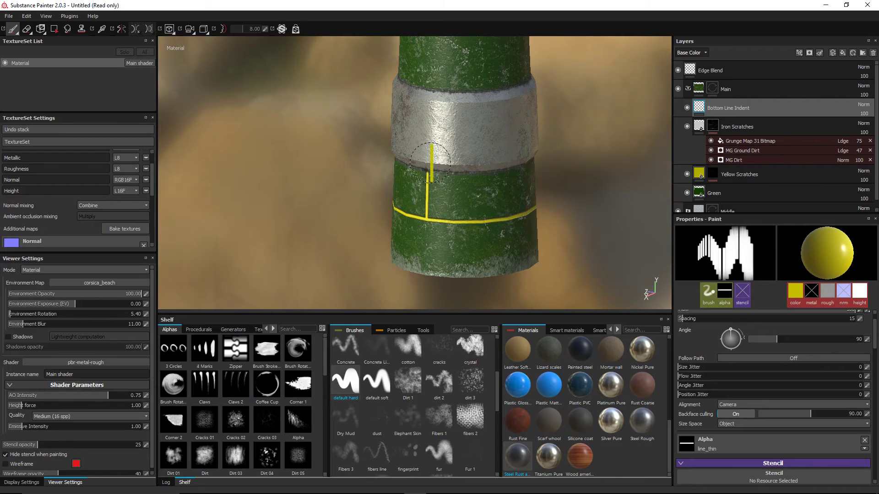
- Compare the model with the 2b.png reference image in Photos and return to Substance Painter
{"action": "scroll", "coordinate": [441, 167], "scroll_direction": "down", "scroll_amount": 3}
{"action": "mouse_move", "coordinate": [497, 149]}
{"action": "left_mouse_down", "text": "alt"}
{"action": "mouse_move", "coordinate": [510, 122]}
{"action": "mouse_move", "coordinate": [593, 124]}
{"action": "mouse_move", "coordinate": [581, 132]}
{"action": "mouse_move", "coordinate": [534, 108]}
{"action": "mouse_move", "coordinate": [378, 131]}
{"action": "mouse_move", "coordinate": [418, 147]}
{"action": "mouse_move", "coordinate": [592, 133]}
{"action": "mouse_move", "coordinate": [598, 124]}
{"action": "mouse_move", "coordinate": [518, 136]}
{"action": "mouse_move", "coordinate": [510, 160]}
{"action": "mouse_move", "coordinate": [568, 160]}
{"action": "mouse_move", "coordinate": [376, 152]}
{"action": "left_mouse_up", "text": "alt"}
{"action": "key", "text": "alt+Tab"}
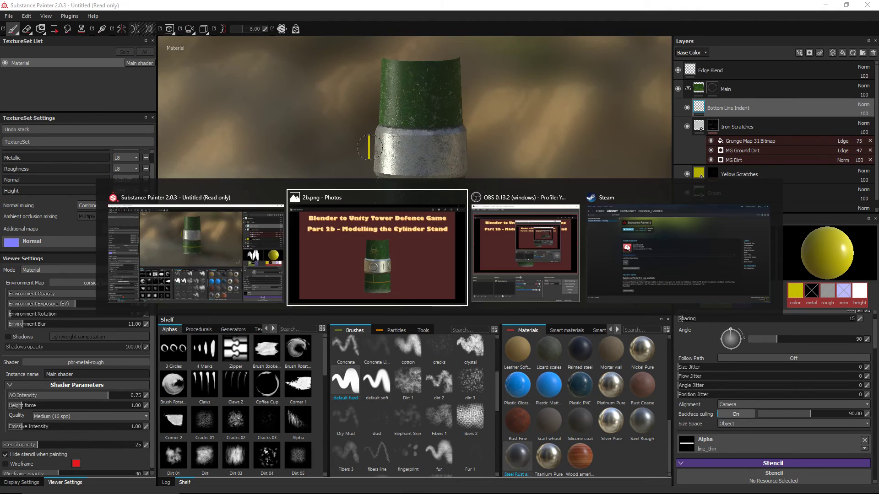
{"action": "key", "text": "alt+Tab"}
- Set the brush to Tangent | Wrap alignment, the Warning-skull-crossbones alpha and an angle of 0
{"action": "left_click_drag", "start_coordinate": [387, 214], "coordinate": [546, 214], "text": "alt"}
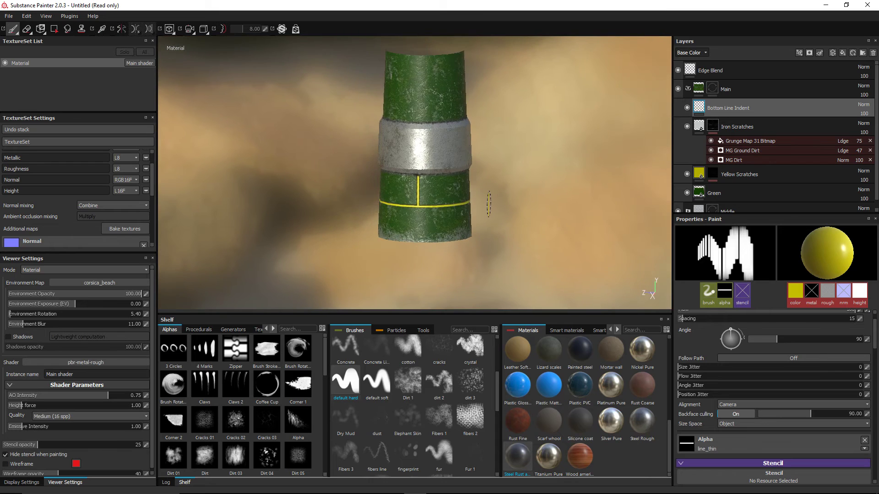
{"action": "left_click_drag", "start_coordinate": [489, 203], "coordinate": [515, 198], "text": "alt+shift"}
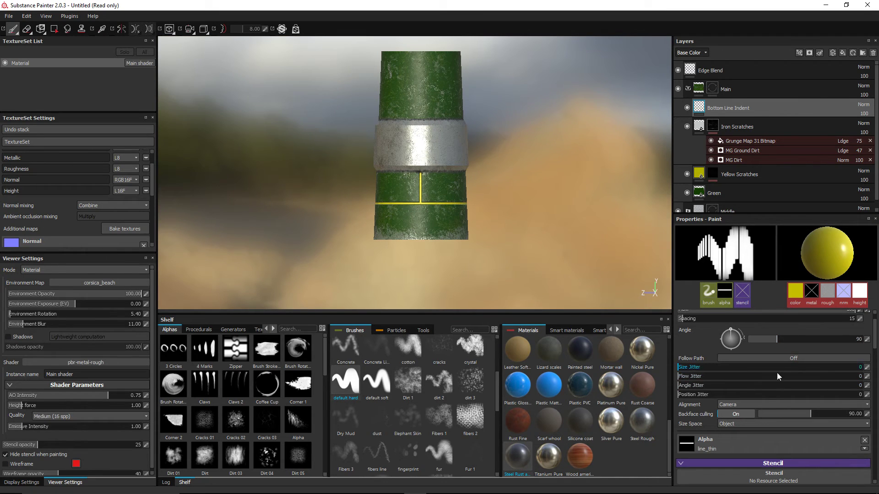
{"action": "left_click", "coordinate": [735, 404]}
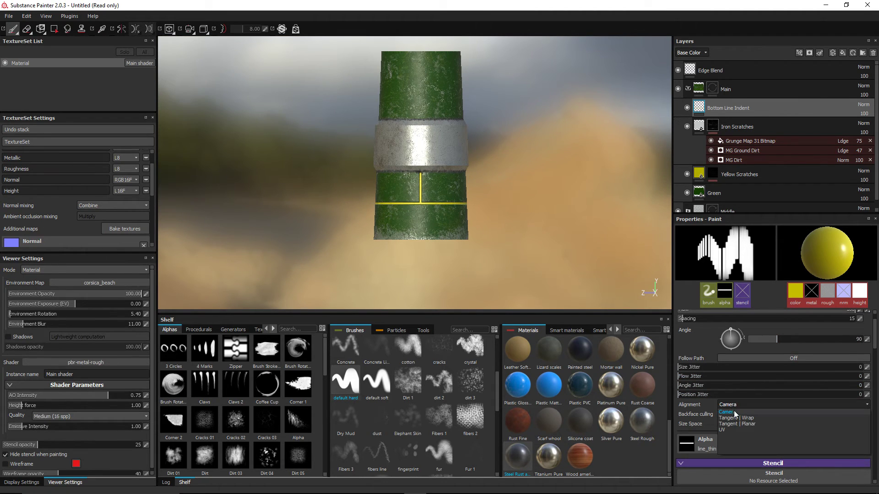
{"action": "left_click", "coordinate": [732, 417]}
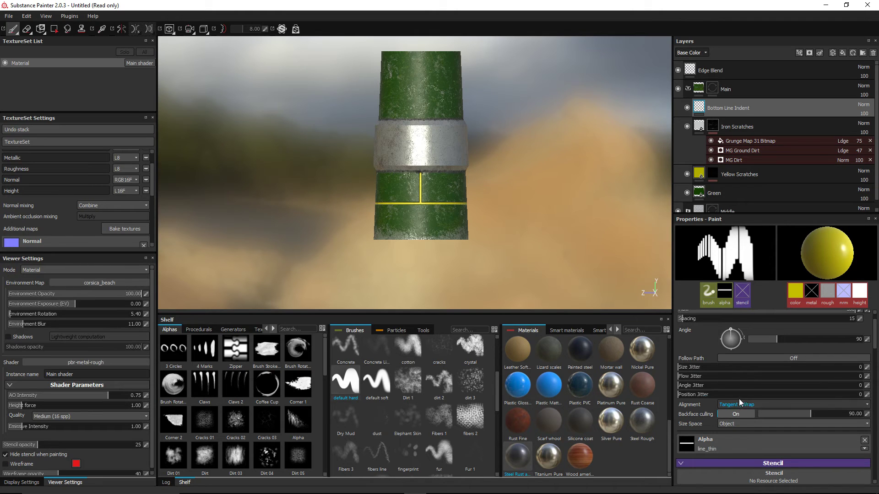
{"action": "left_click", "coordinate": [728, 440]}
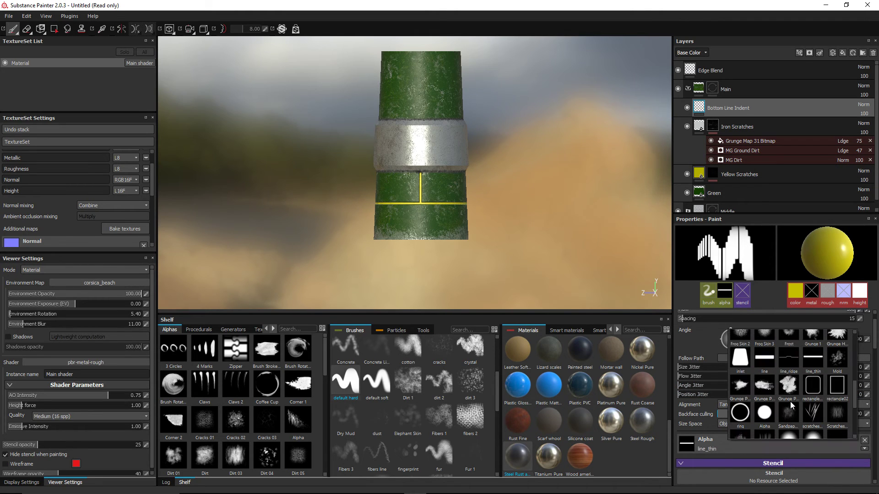
{"action": "scroll", "coordinate": [790, 402], "scroll_direction": "down", "scroll_amount": 5}
{"action": "left_click", "coordinate": [813, 426]}
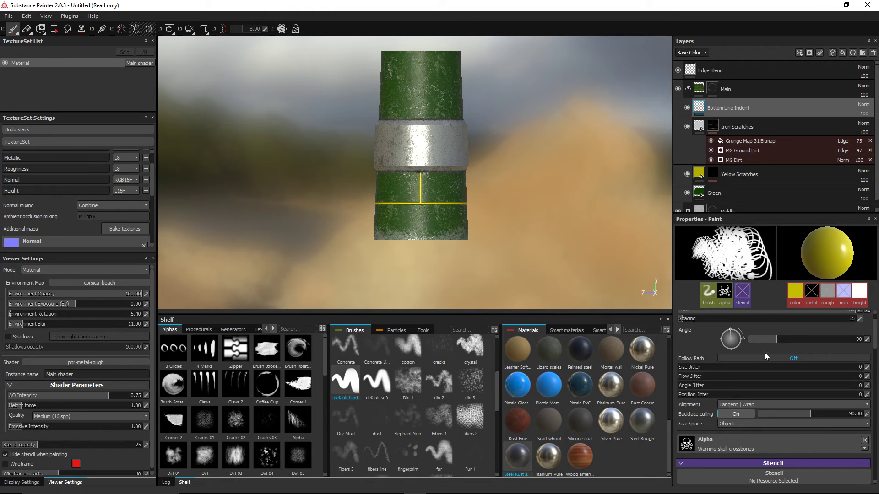
{"action": "left_click_drag", "start_coordinate": [776, 339], "coordinate": [703, 339]}
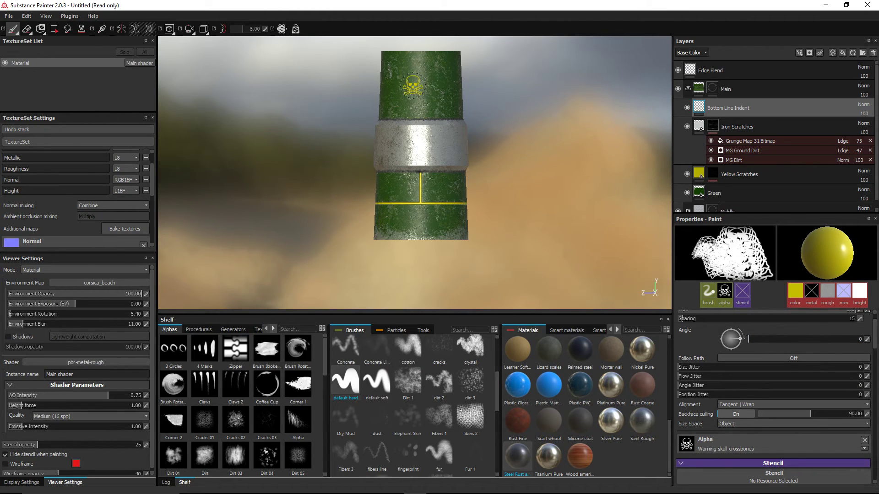
- Enlarge the brush, show the wireframe and stamp one yellow skull-and-crossbones centred on the upper green section
{"action": "right_click_drag", "start_coordinate": [412, 86], "coordinate": [425, 83], "text": "ctrl"}
{"action": "left_click_drag", "start_coordinate": [427, 82], "coordinate": [433, 87], "text": "alt"}
{"action": "scroll", "coordinate": [433, 87], "scroll_direction": "up", "scroll_amount": 3}
{"action": "middle_click_drag", "start_coordinate": [448, 127], "coordinate": [457, 183], "text": "alt"}
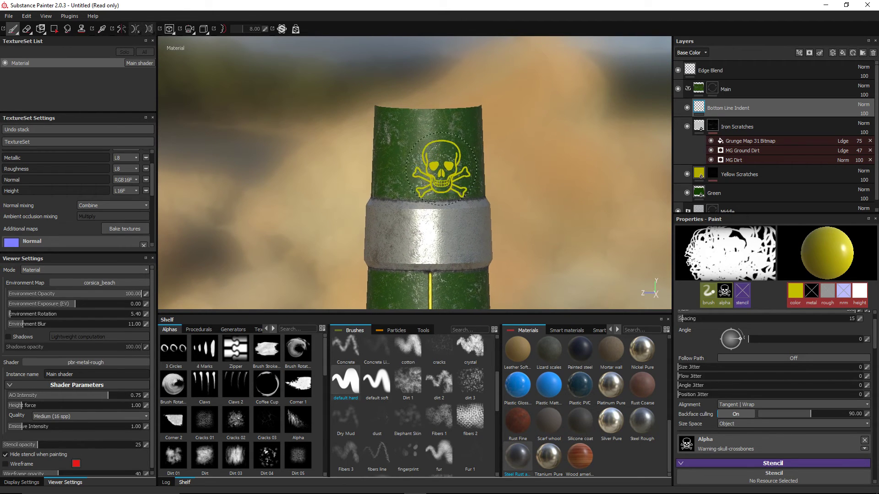
{"action": "scroll", "coordinate": [433, 166], "scroll_direction": "up", "scroll_amount": 1}
{"action": "left_click", "coordinate": [22, 464]}
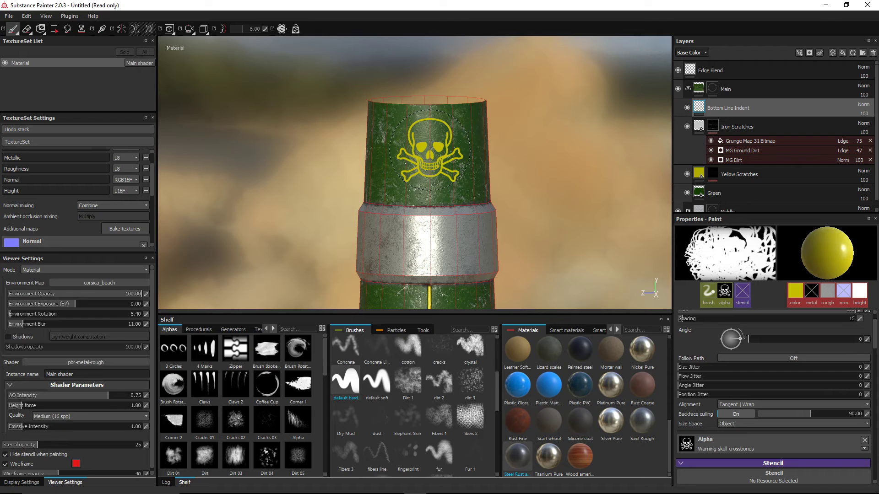
{"action": "left_click", "coordinate": [429, 151]}
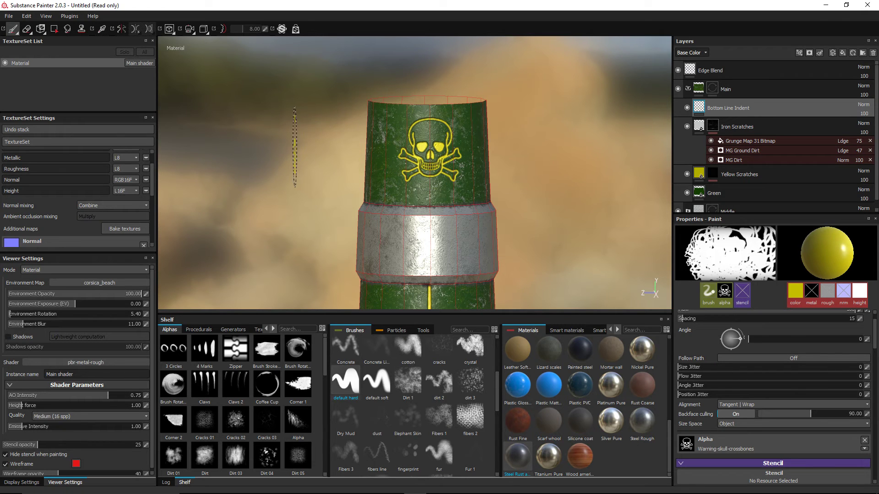
- Set the Bottom Line Indent layer's Base Color blending mode to Linear dodge (Add)
{"action": "scroll", "coordinate": [314, 173], "scroll_direction": "down", "scroll_amount": 5}
{"action": "left_click_drag", "start_coordinate": [511, 169], "coordinate": [479, 183], "text": "alt"}
{"action": "scroll", "coordinate": [474, 183], "scroll_direction": "up", "scroll_amount": 5}
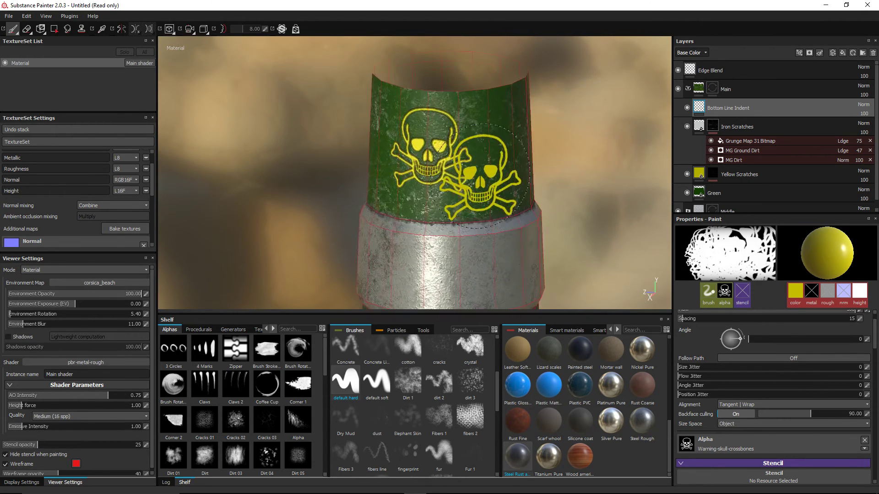
{"action": "mouse_move", "coordinate": [593, 183]}
{"action": "left_mouse_down", "text": "alt"}
{"action": "mouse_move", "coordinate": [572, 130]}
{"action": "mouse_move", "coordinate": [510, 101]}
{"action": "mouse_move", "coordinate": [545, 131]}
{"action": "mouse_move", "coordinate": [600, 114]}
{"action": "mouse_move", "coordinate": [572, 136]}
{"action": "mouse_move", "coordinate": [531, 120]}
{"action": "mouse_move", "coordinate": [642, 133]}
{"action": "left_mouse_up", "text": "alt"}
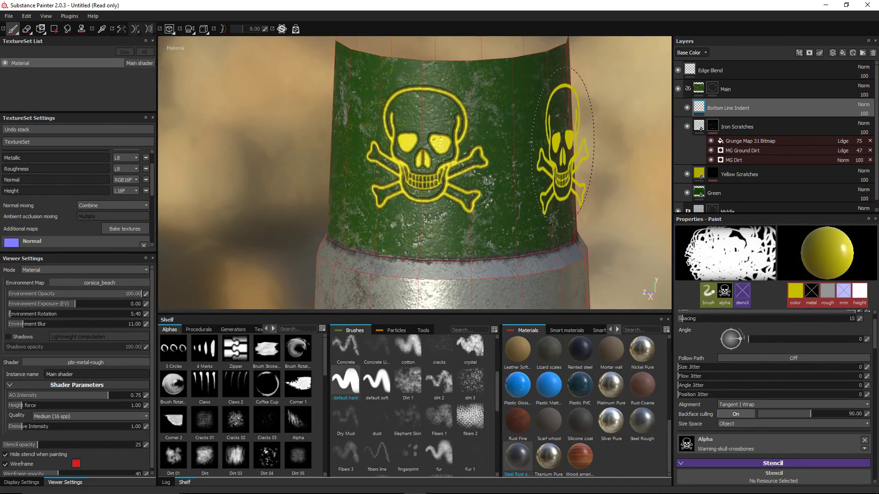
{"action": "scroll", "coordinate": [561, 168], "scroll_direction": "down", "scroll_amount": 5}
{"action": "middle_click_drag", "start_coordinate": [519, 143], "coordinate": [505, 84], "text": "alt"}
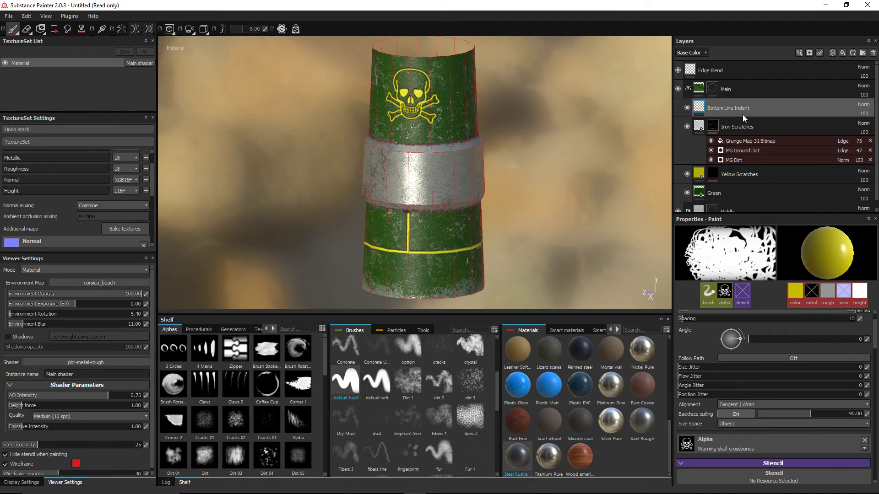
{"action": "left_click", "coordinate": [864, 105]}
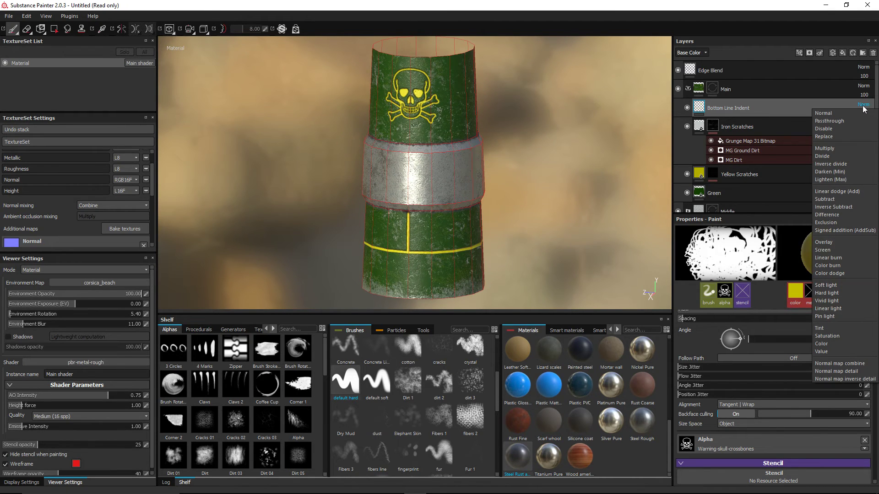
{"action": "left_click", "coordinate": [845, 193]}
{"action": "scroll", "coordinate": [423, 242], "scroll_direction": "up", "scroll_amount": 8}
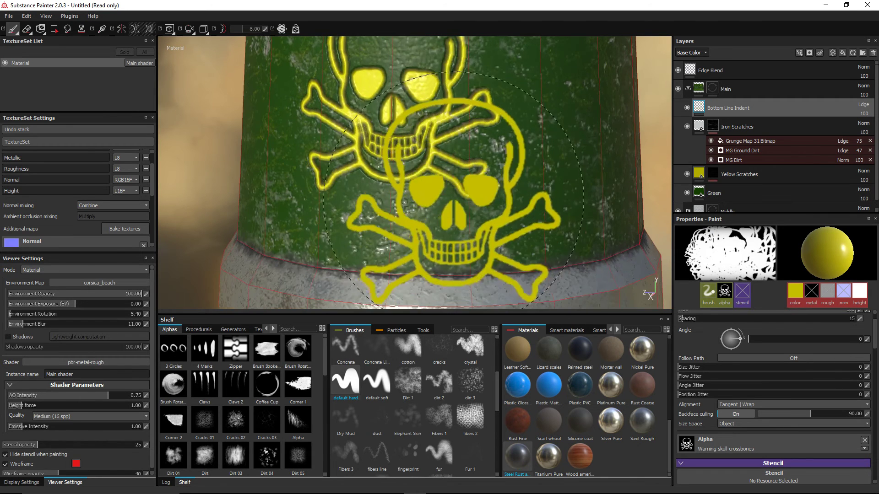
{"action": "scroll", "coordinate": [582, 187], "scroll_direction": "down", "scroll_amount": 5}
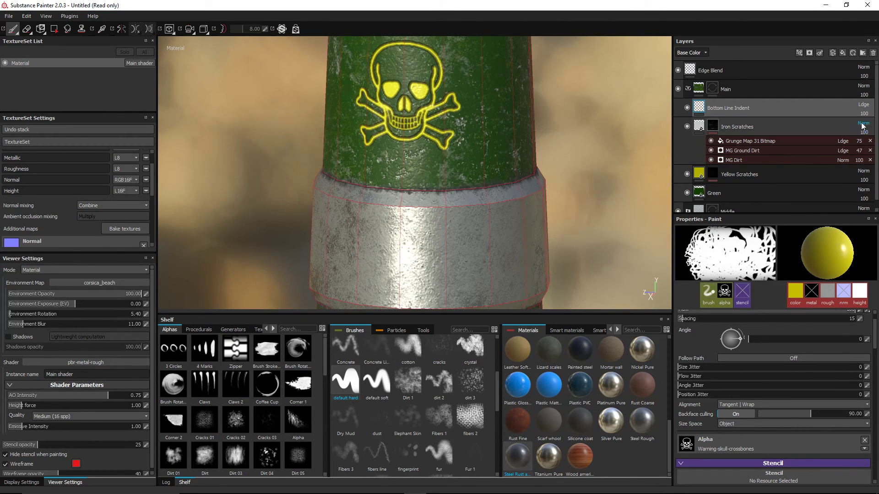
- Lower the Bottom Line Indent layer's Base Color opacity to 64
{"action": "left_click", "coordinate": [864, 114]}
{"action": "mouse_move", "coordinate": [871, 126]}
{"action": "left_mouse_down"}
{"action": "mouse_move", "coordinate": [851, 128]}
{"action": "mouse_move", "coordinate": [873, 127]}
{"action": "mouse_move", "coordinate": [859, 132]}
{"action": "left_mouse_up"}
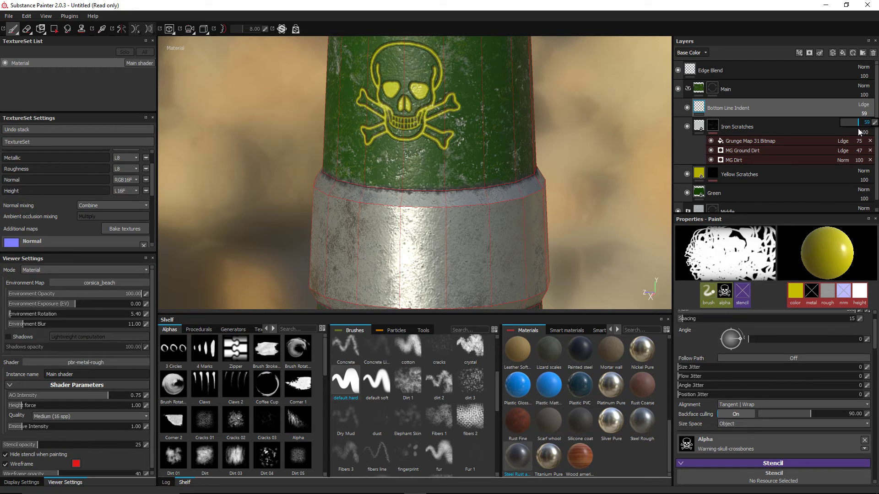
{"action": "mouse_move", "coordinate": [859, 130]}
{"action": "left_mouse_down"}
{"action": "mouse_move", "coordinate": [846, 129]}
{"action": "mouse_move", "coordinate": [852, 122]}
{"action": "left_mouse_up"}
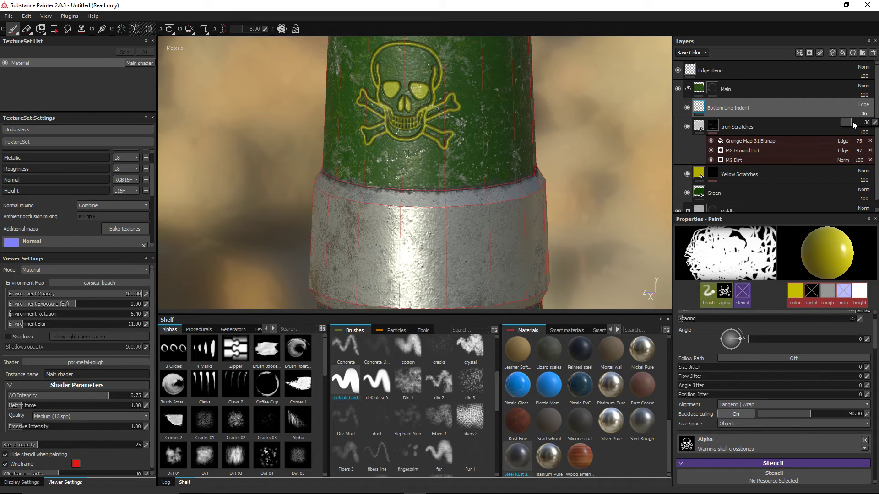
{"action": "left_click_drag", "start_coordinate": [852, 123], "coordinate": [873, 123]}
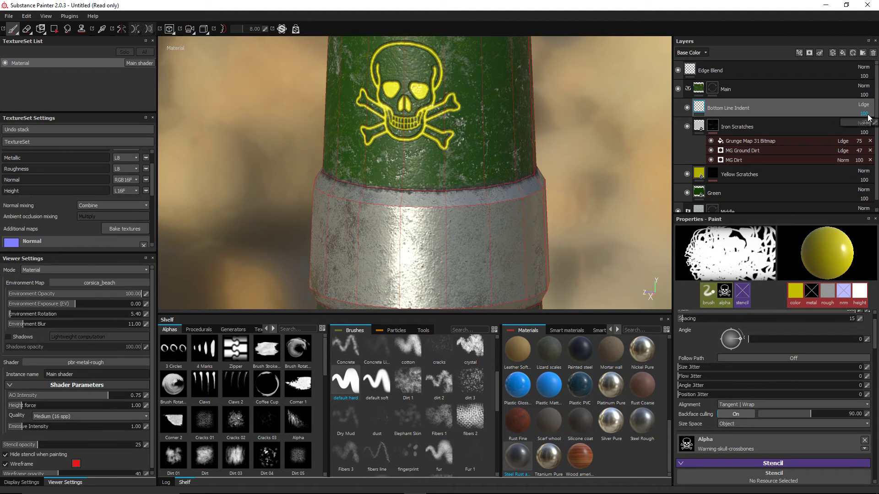
{"action": "left_click_drag", "start_coordinate": [867, 123], "coordinate": [864, 124]}
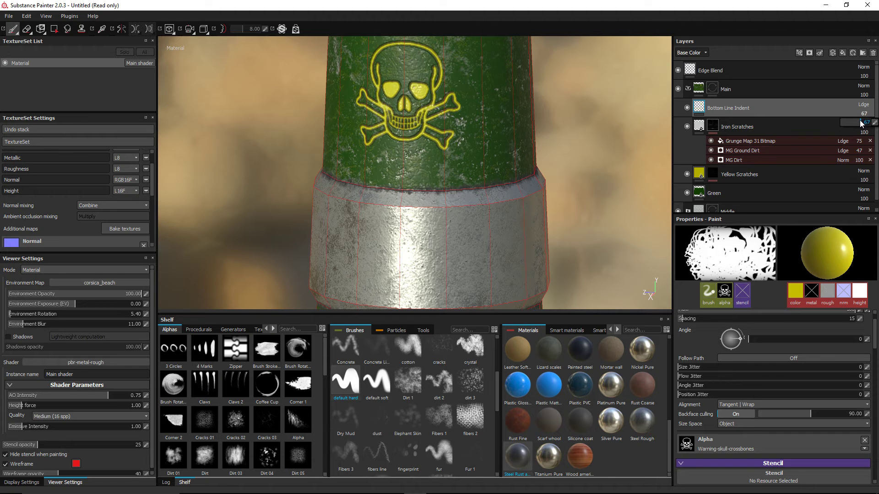
{"action": "left_click", "coordinate": [595, 122]}
- Check the stamped skull and yellow lines against the 2b.png reference image in Photos and return to Substance Painter
{"action": "scroll", "coordinate": [555, 137], "scroll_direction": "down", "scroll_amount": 4}
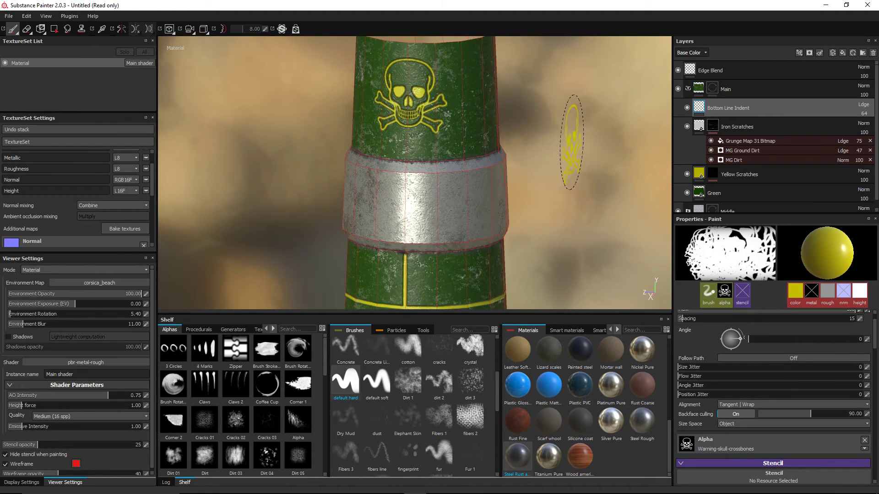
{"action": "left_click_drag", "start_coordinate": [573, 141], "coordinate": [595, 147], "text": "alt"}
{"action": "scroll", "coordinate": [526, 154], "scroll_direction": "down", "scroll_amount": 4}
{"action": "key", "text": "alt+Tab"}
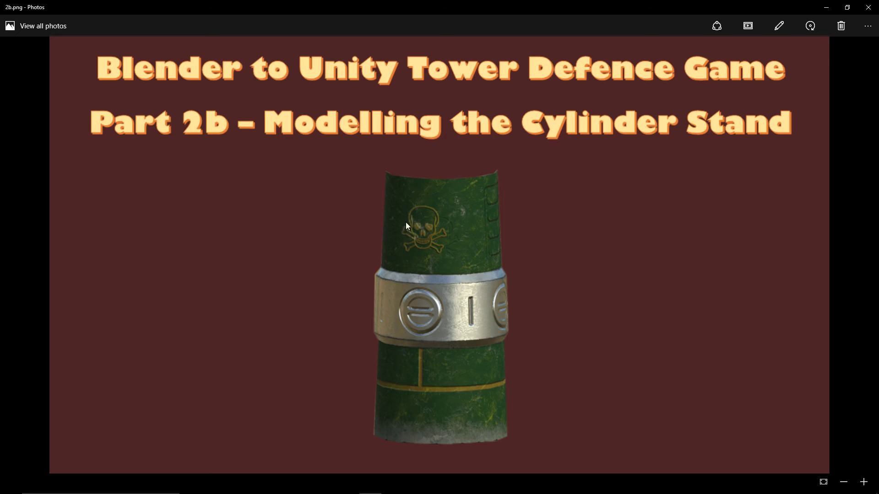
{"action": "key", "text": "alt+Tab"}
{"action": "mouse_move", "coordinate": [549, 133]}
{"action": "left_mouse_down", "text": "alt"}
{"action": "mouse_move", "coordinate": [578, 102]}
{"action": "mouse_move", "coordinate": [619, 129]}
{"action": "mouse_move", "coordinate": [534, 133]}
{"action": "mouse_move", "coordinate": [567, 102]}
{"action": "mouse_move", "coordinate": [528, 131]}
{"action": "mouse_move", "coordinate": [556, 119]}
{"action": "mouse_move", "coordinate": [573, 132]}
{"action": "left_mouse_up", "text": "alt"}
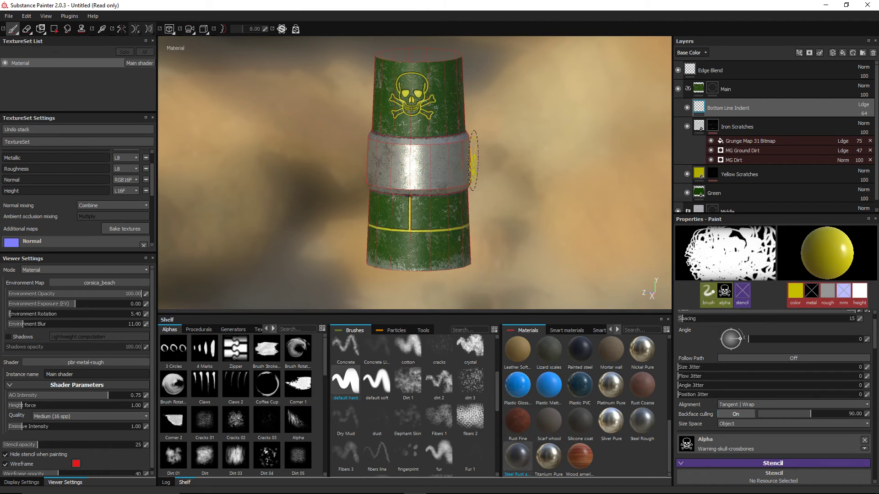
{"action": "middle_click_drag", "start_coordinate": [515, 174], "coordinate": [466, 178], "text": "alt"}
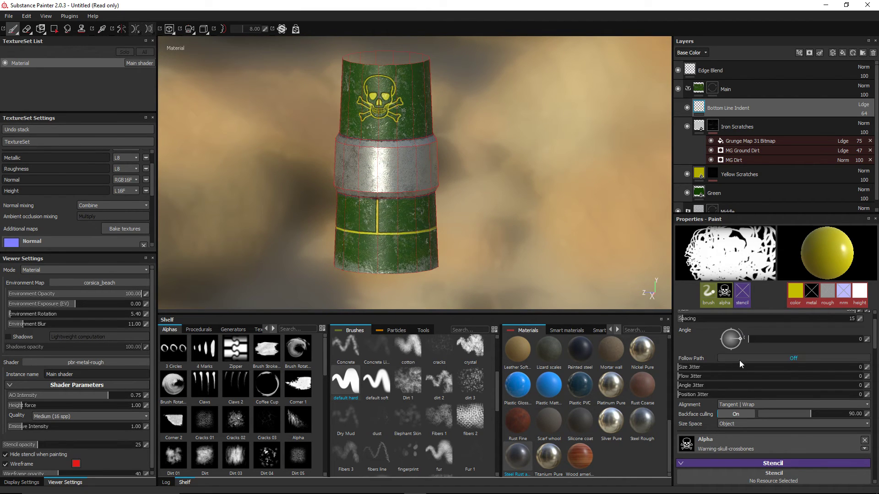
- Collapse the Main folder, expand Middle and add a paint layer named Normals above Painted steel
{"action": "left_click", "coordinate": [689, 88]}
{"action": "left_click", "coordinate": [727, 108]}
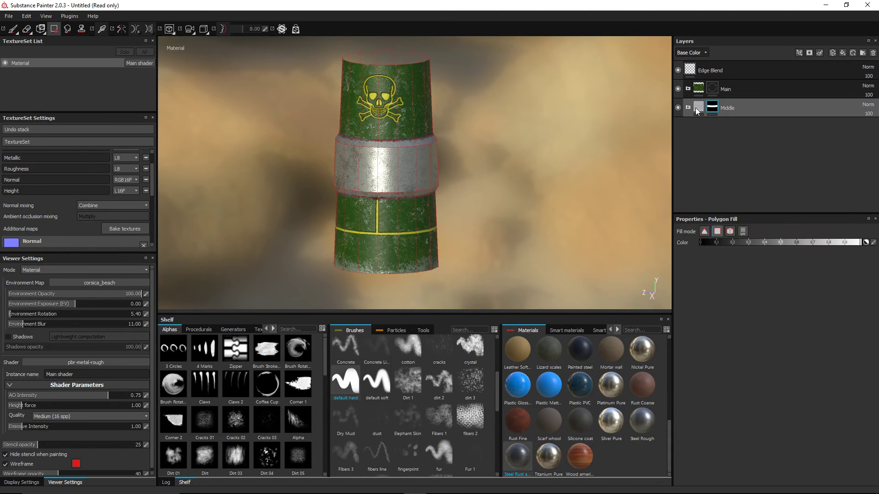
{"action": "left_click", "coordinate": [688, 107]}
{"action": "left_click", "coordinate": [740, 126]}
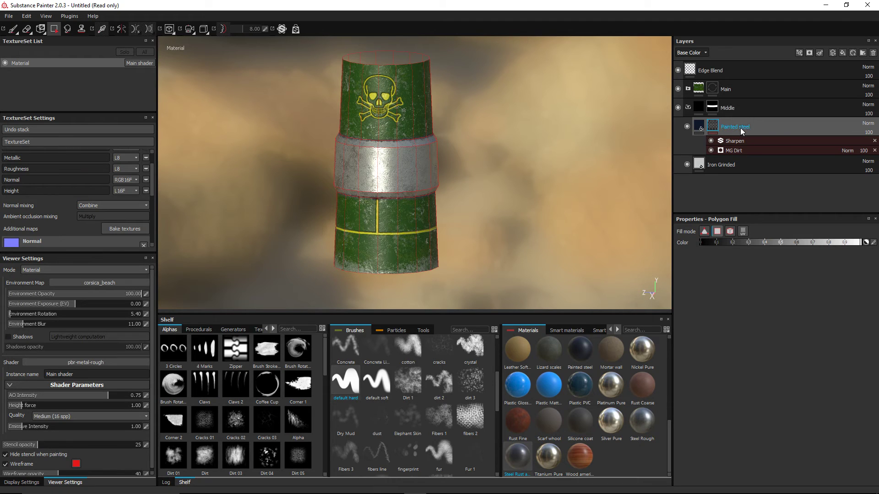
{"action": "left_click", "coordinate": [833, 53]}
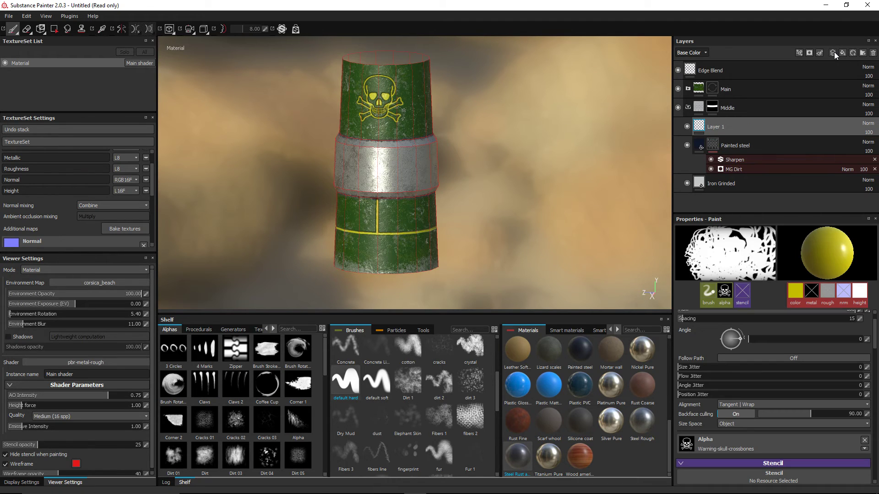
{"action": "double_click", "coordinate": [724, 127]}
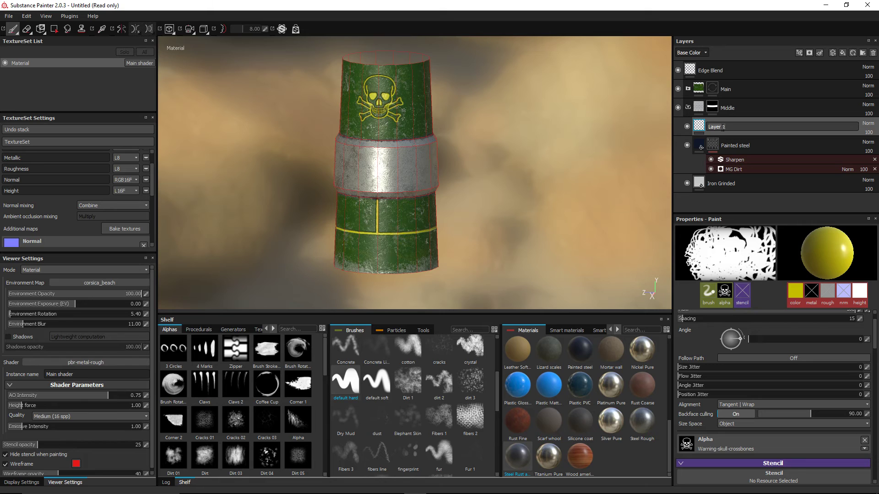
{"action": "type", "text": "Normals"}
{"action": "key", "text": "Return"}
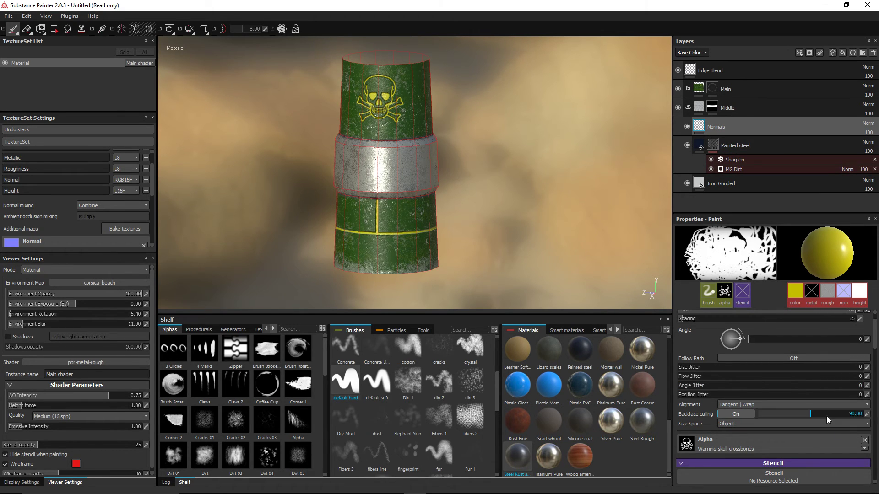
- Limit the brush material to the nrm channel, with color, metal, rough and height switched off
{"action": "scroll", "coordinate": [833, 391], "scroll_direction": "down", "scroll_amount": 3}
{"action": "scroll", "coordinate": [834, 391], "scroll_direction": "down", "scroll_amount": 1}
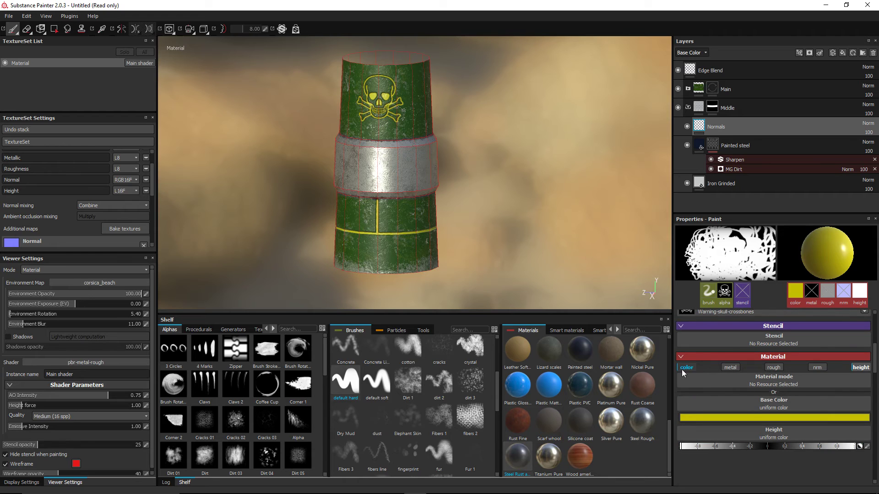
{"action": "left_click", "coordinate": [684, 367]}
{"action": "left_click", "coordinate": [729, 367]}
{"action": "left_click", "coordinate": [777, 368]}
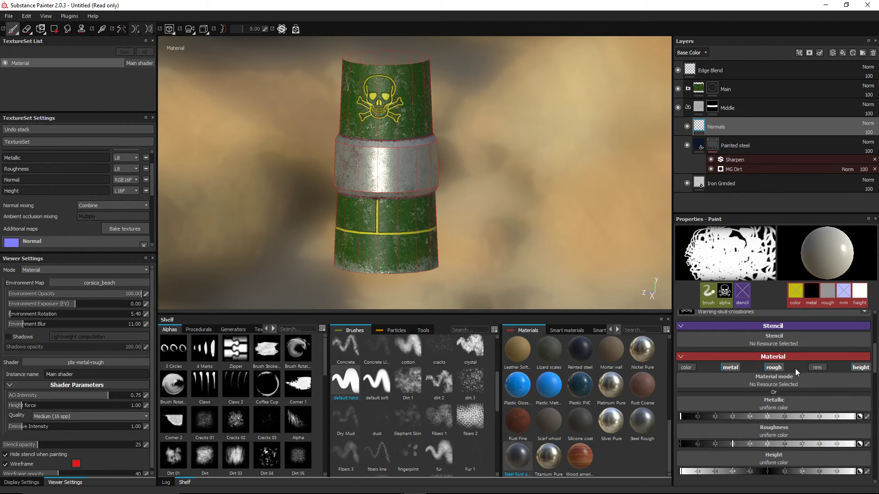
{"action": "left_click", "coordinate": [776, 368]}
{"action": "left_click", "coordinate": [732, 368]}
{"action": "left_click", "coordinate": [860, 369]}
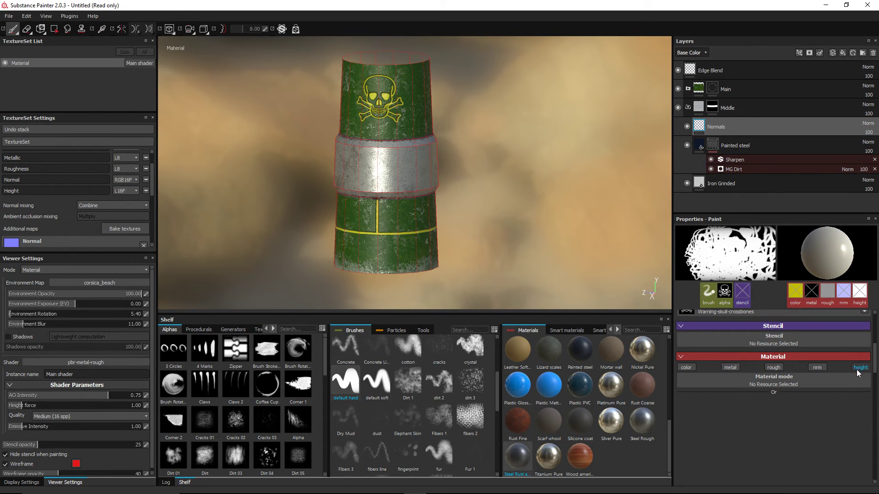
{"action": "left_click", "coordinate": [817, 368]}
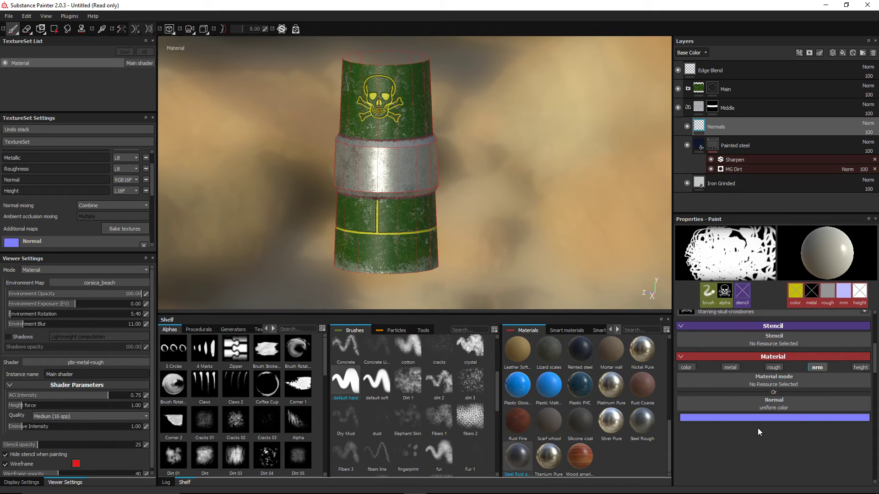
{"action": "left_click_drag", "start_coordinate": [496, 174], "coordinate": [487, 169], "text": "alt"}
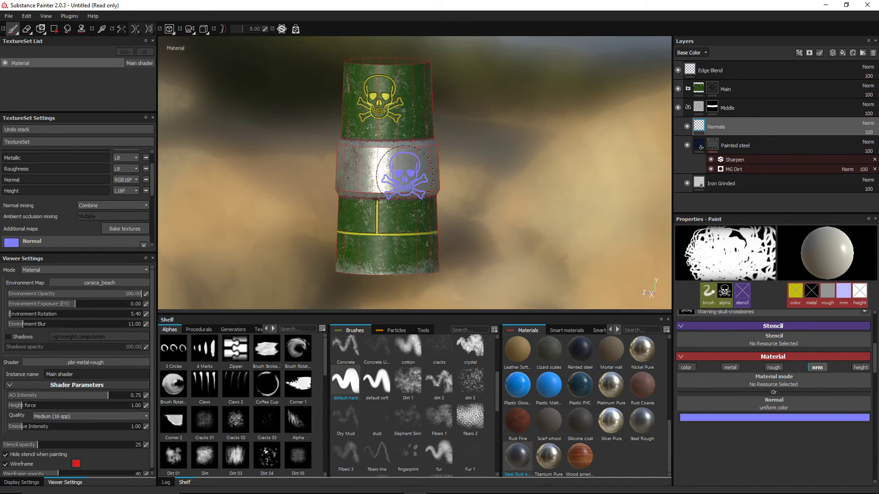
{"action": "scroll", "coordinate": [389, 174], "scroll_direction": "up", "scroll_amount": 3}
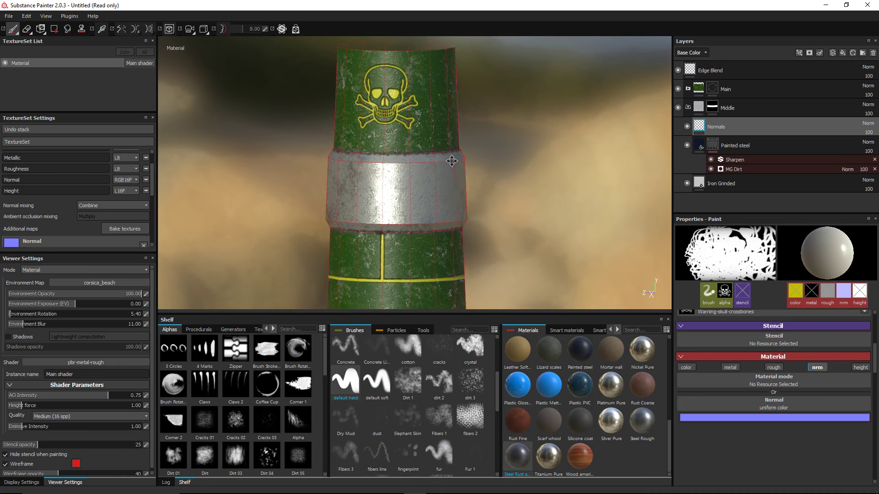
{"action": "scroll", "coordinate": [474, 140], "scroll_direction": "down", "scroll_amount": 3}
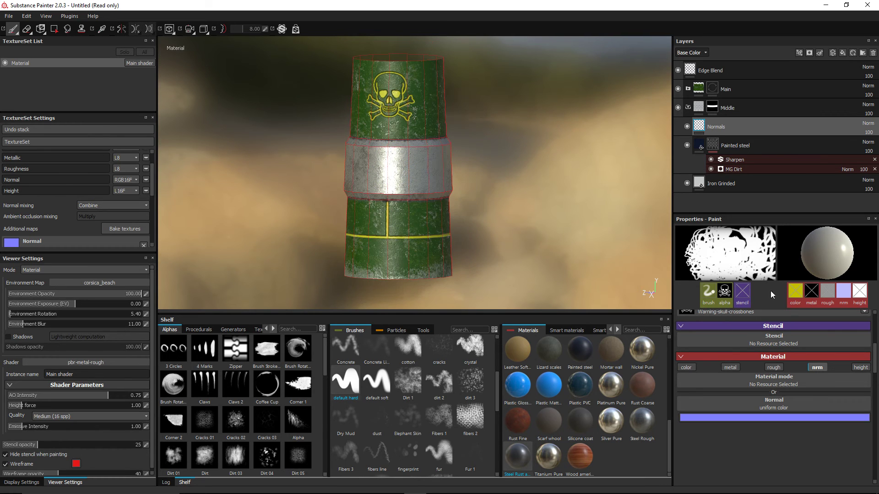
{"action": "scroll", "coordinate": [840, 335], "scroll_direction": "up", "scroll_amount": 3}
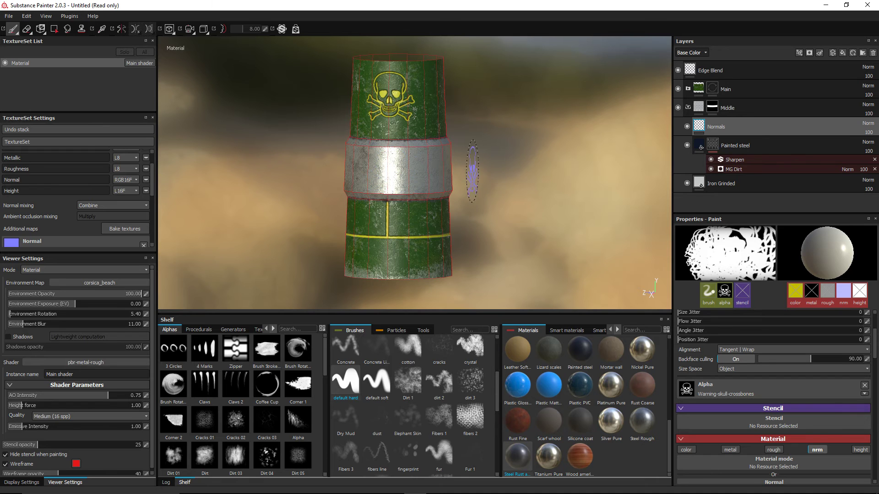
{"action": "scroll", "coordinate": [623, 201], "scroll_direction": "down", "scroll_amount": 2}
{"action": "scroll", "coordinate": [411, 229], "scroll_direction": "up", "scroll_amount": 5}
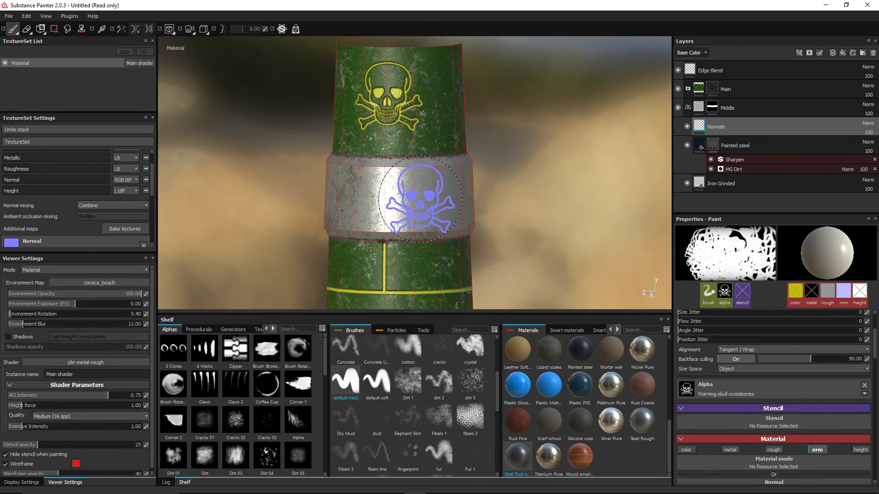
- Assign the handle_16 texture to the Normal channel of the brush material
{"action": "middle_click_drag", "start_coordinate": [476, 158], "coordinate": [506, 100], "text": "alt"}
{"action": "left_click_drag", "start_coordinate": [428, 115], "coordinate": [463, 137], "text": "alt"}
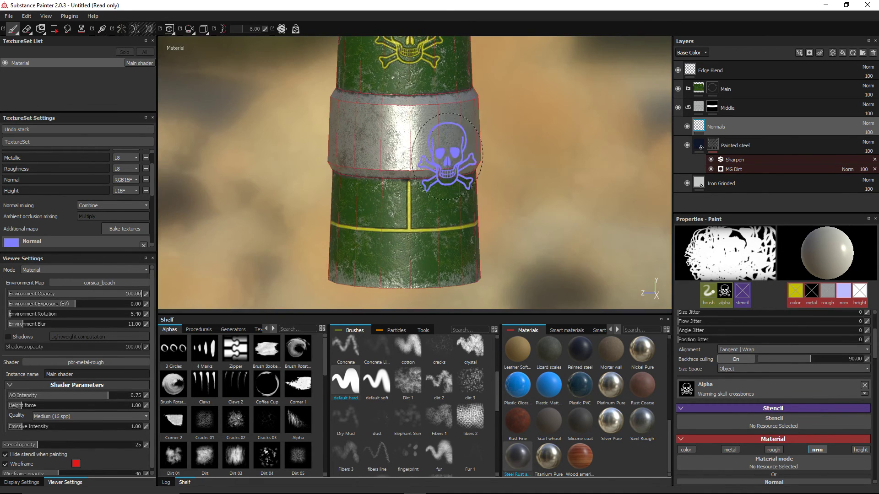
{"action": "scroll", "coordinate": [809, 420], "scroll_direction": "down", "scroll_amount": 3}
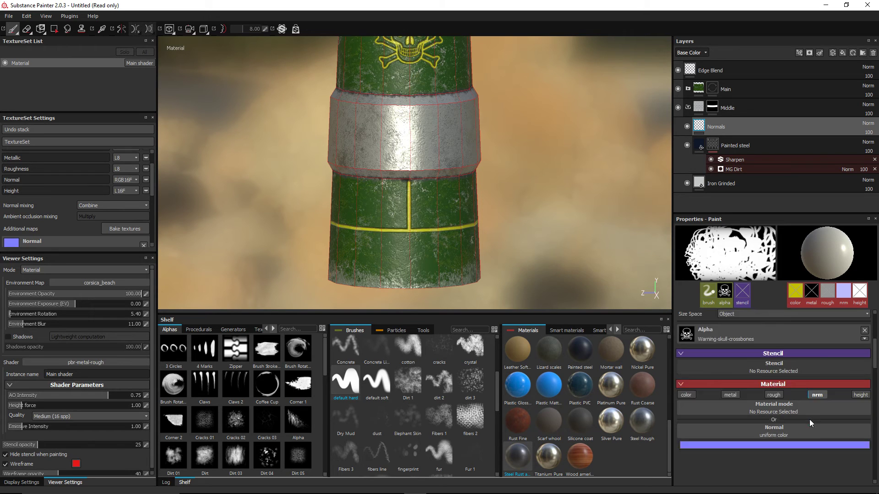
{"action": "left_click", "coordinate": [775, 405]}
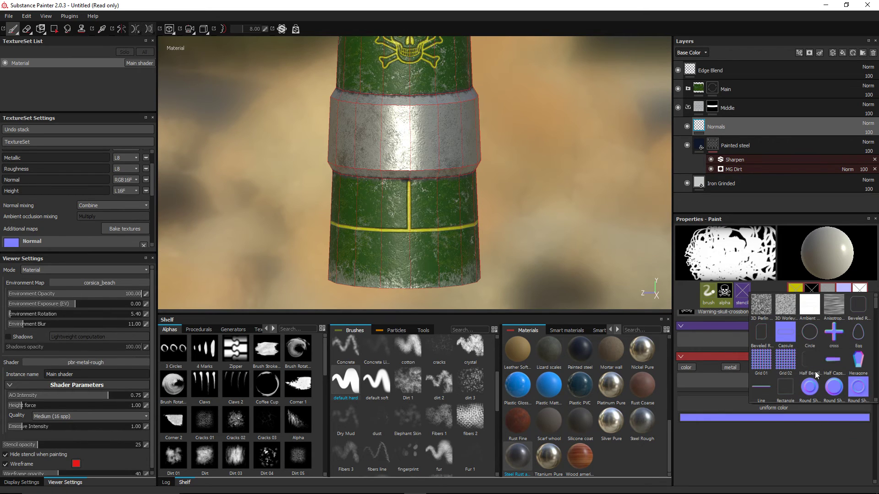
{"action": "scroll", "coordinate": [830, 364], "scroll_direction": "down", "scroll_amount": 5}
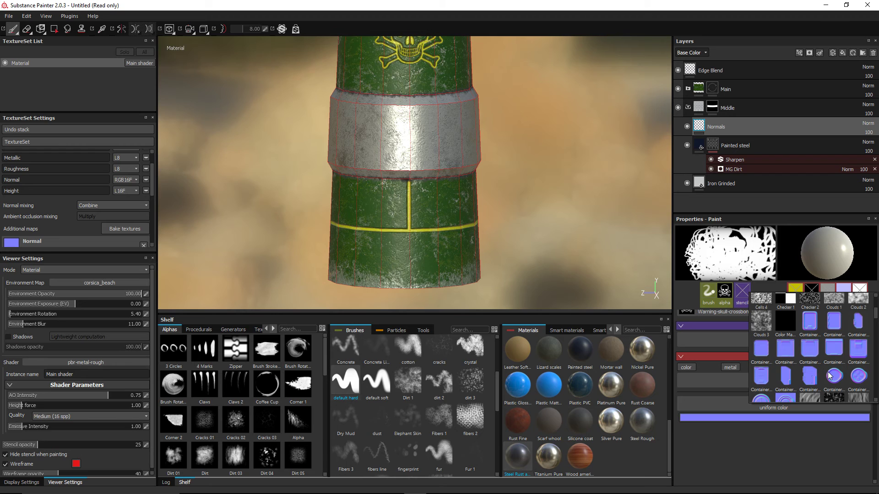
{"action": "scroll", "coordinate": [830, 376], "scroll_direction": "down", "scroll_amount": 5}
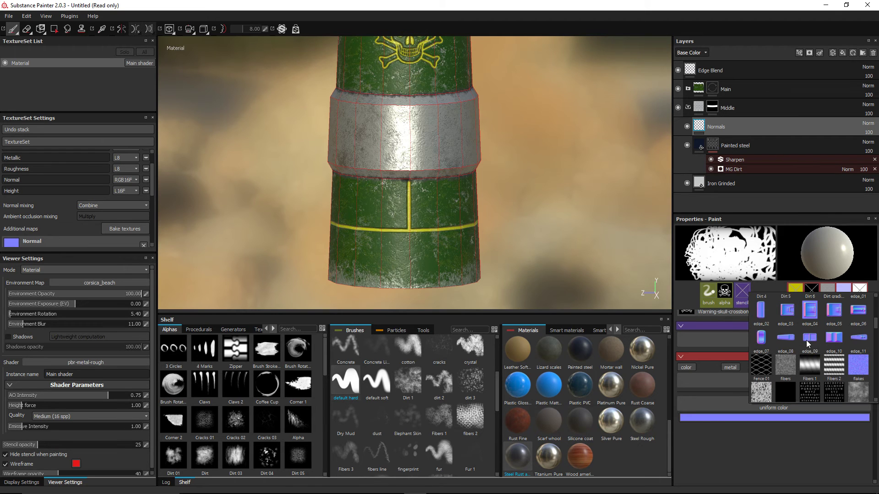
{"action": "scroll", "coordinate": [806, 340], "scroll_direction": "down", "scroll_amount": 5}
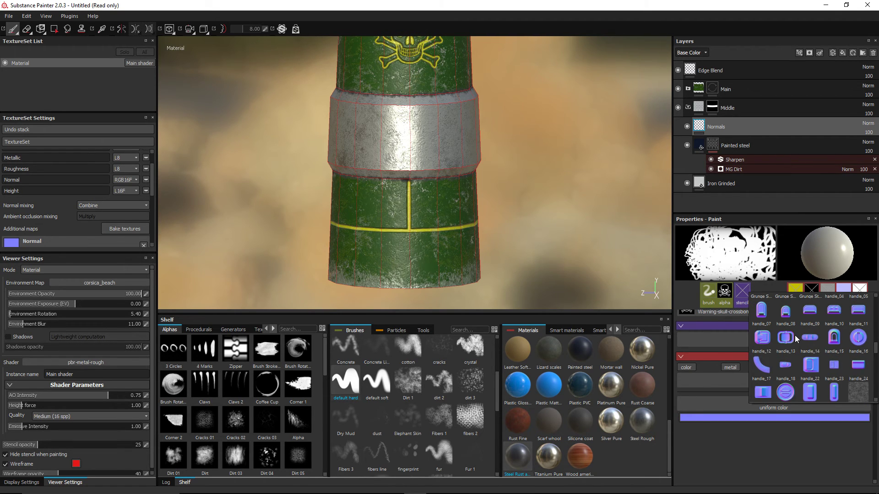
{"action": "left_click", "coordinate": [856, 339]}
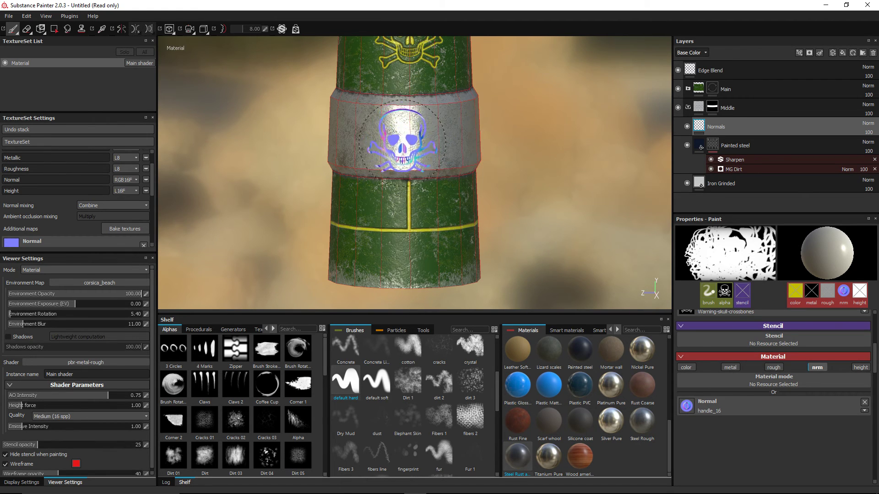
- Remove the Warning-skull-crossbones alpha from the brush and reduce the brush size to fit within the metal collar
{"action": "scroll", "coordinate": [808, 373], "scroll_direction": "up", "scroll_amount": 3}
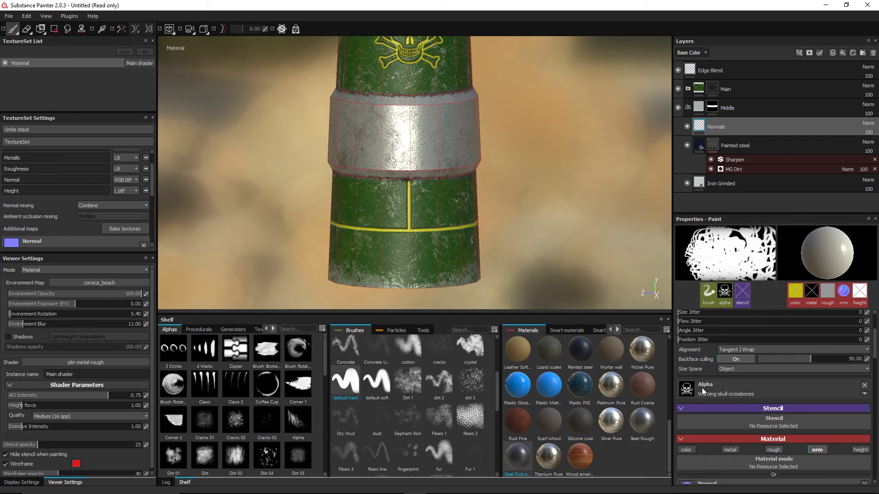
{"action": "left_click", "coordinate": [865, 386]}
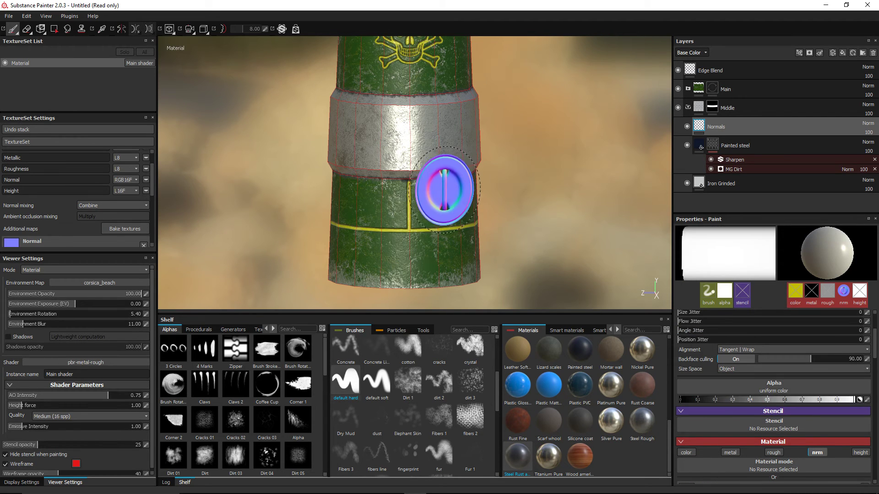
{"action": "key", "text": "bracketleft"}
{"action": "key", "text": "bracketleft"}
{"action": "key", "text": "bracketleft"}
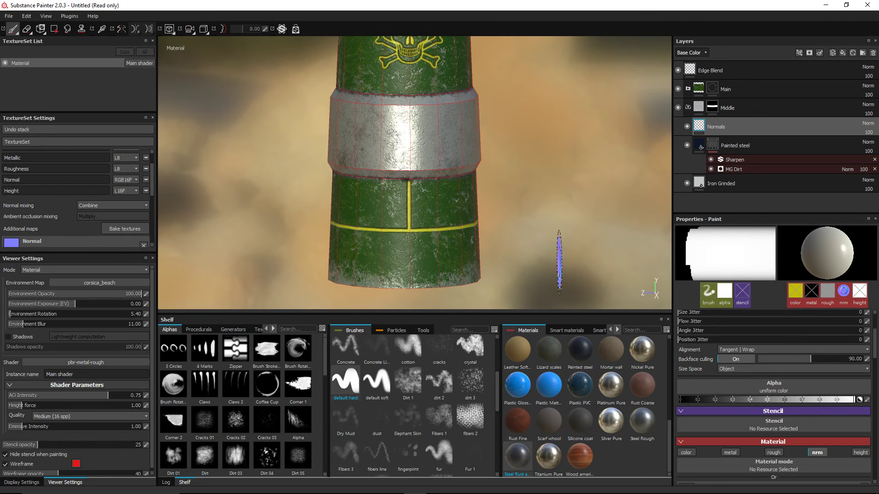
{"action": "left_click", "coordinate": [686, 452]}
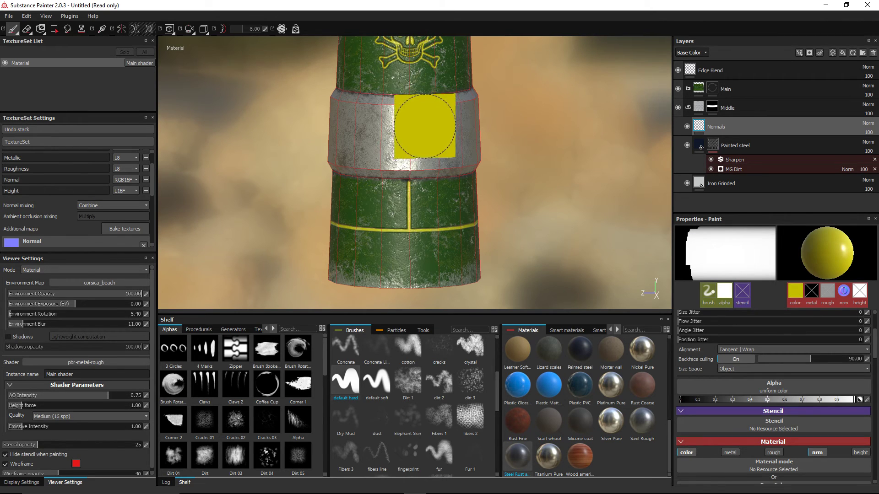
{"action": "left_click", "coordinate": [406, 139]}
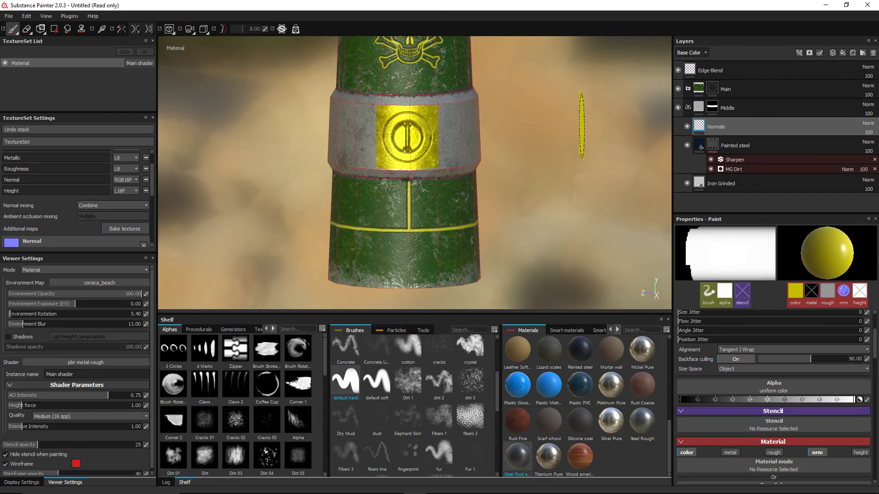
{"action": "scroll", "coordinate": [581, 128], "scroll_direction": "up", "scroll_amount": 5}
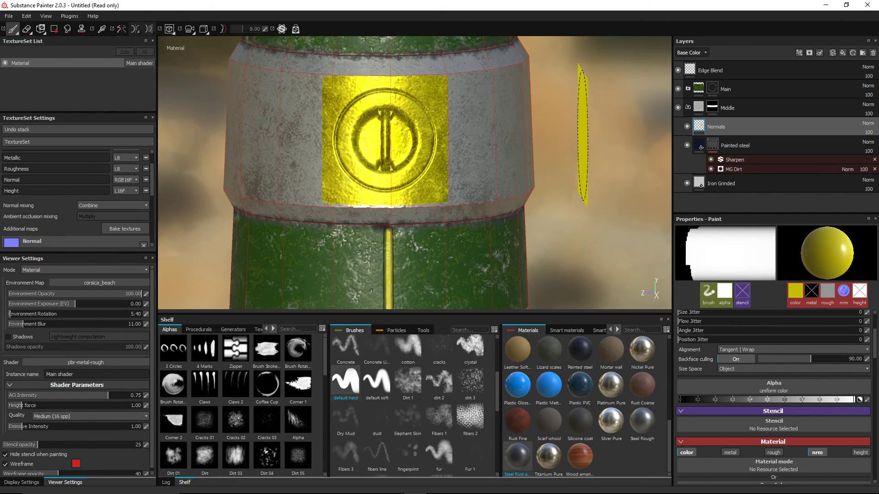
{"action": "key", "text": "ctrl+z"}
{"action": "scroll", "coordinate": [608, 183], "scroll_direction": "down", "scroll_amount": 4}
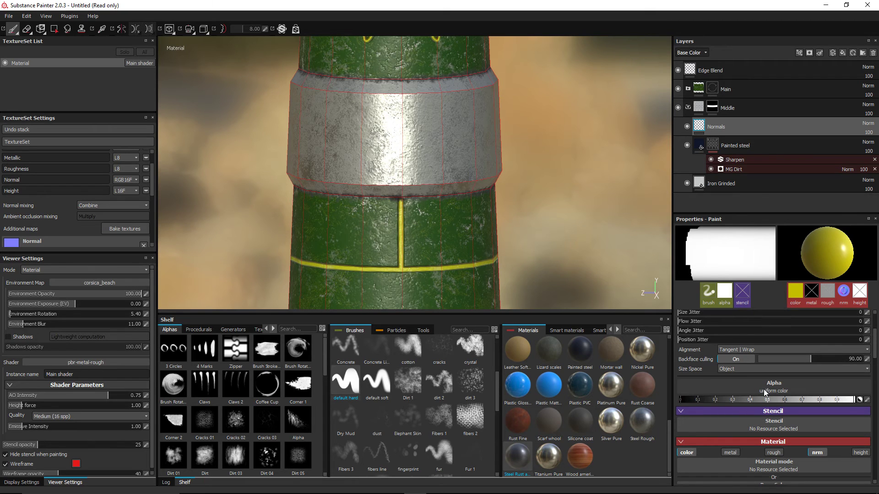
{"action": "left_click", "coordinate": [687, 451]}
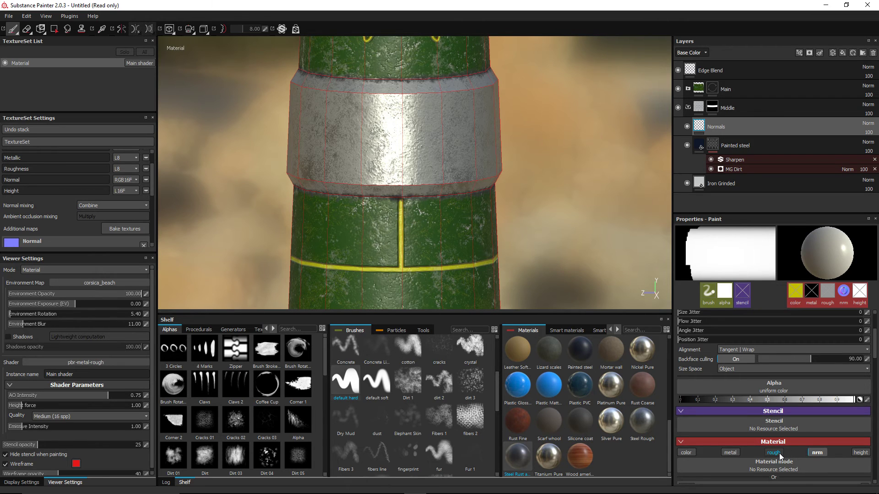
- Turn on symmetry and stamp the handle_16 normal detail centred on the metal collar, in line with the vertical yellow line
{"action": "scroll", "coordinate": [819, 442], "scroll_direction": "down", "scroll_amount": 2}
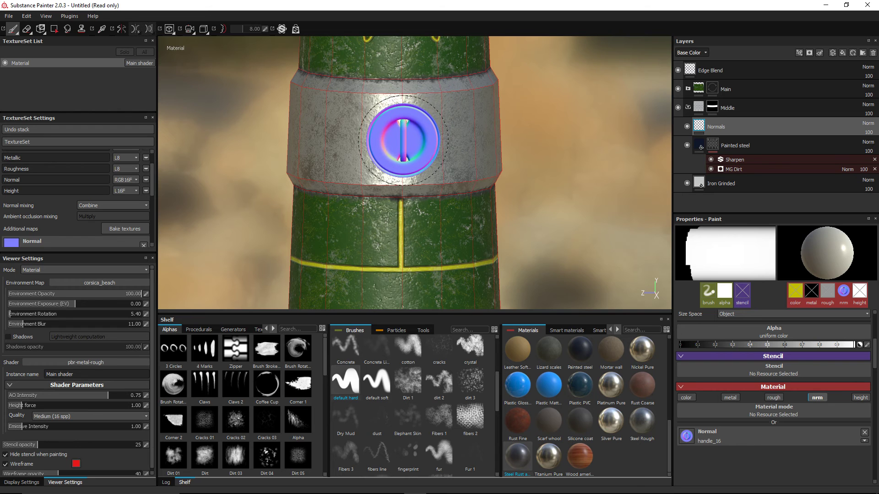
{"action": "left_click_drag", "start_coordinate": [380, 136], "coordinate": [418, 137], "text": "alt+shift"}
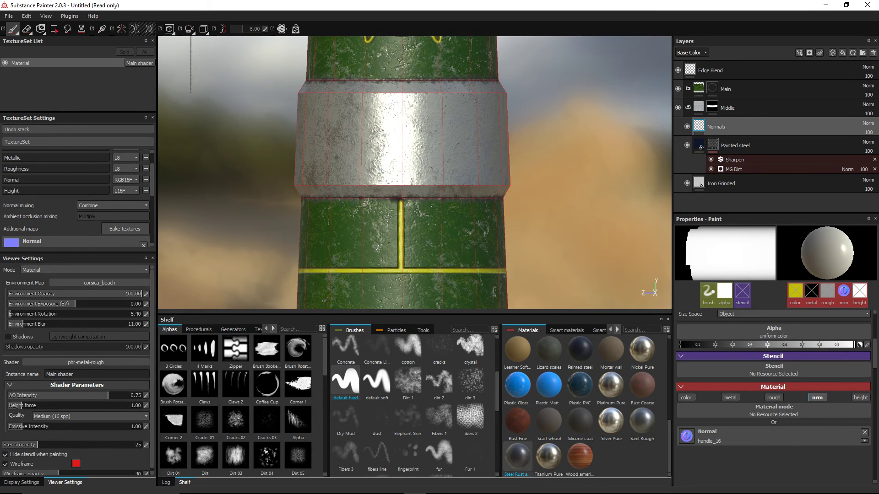
{"action": "left_click", "coordinate": [121, 28]}
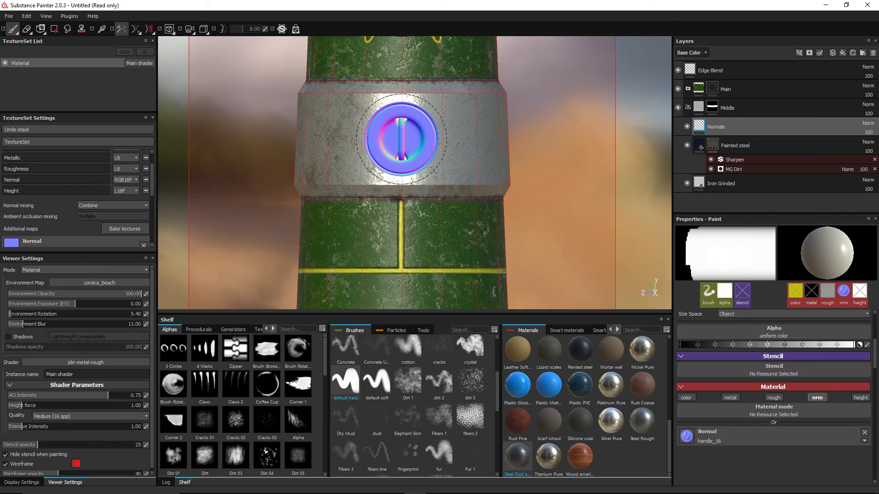
{"action": "left_click", "coordinate": [402, 139]}
- Stamp another handle_16 detail farther around the collar, at the same height as the first, with symmetry active
{"action": "right_click_drag", "start_coordinate": [319, 132], "coordinate": [241, 109], "text": "alt"}
{"action": "mouse_move", "coordinate": [241, 109]}
{"action": "left_mouse_down", "text": "alt"}
{"action": "mouse_move", "coordinate": [323, 145]}
{"action": "mouse_move", "coordinate": [212, 126]}
{"action": "mouse_move", "coordinate": [244, 120]}
{"action": "left_mouse_up", "text": "alt"}
{"action": "scroll", "coordinate": [247, 119], "scroll_direction": "up", "scroll_amount": 2}
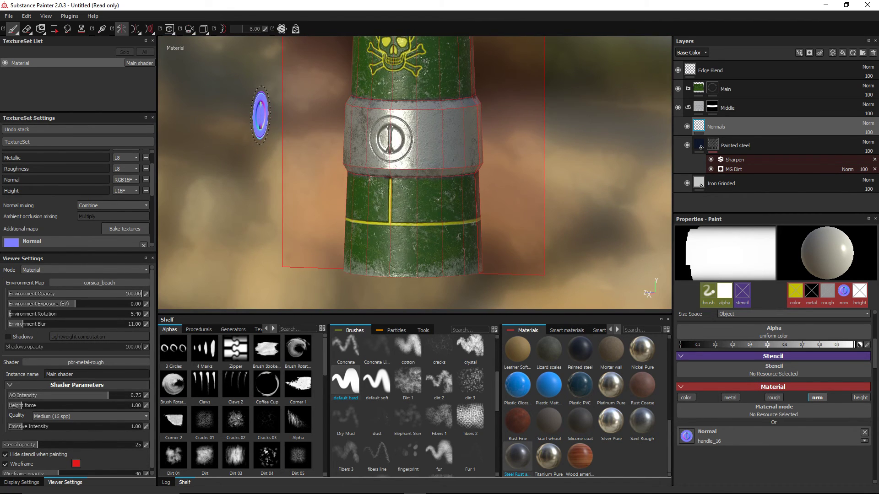
{"action": "left_click_drag", "start_coordinate": [398, 159], "coordinate": [331, 158], "text": "alt"}
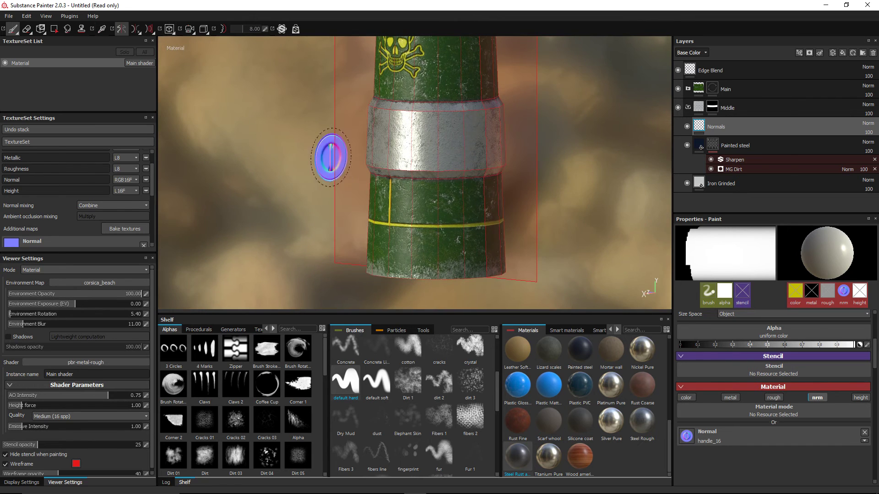
{"action": "scroll", "coordinate": [425, 143], "scroll_direction": "up", "scroll_amount": 2}
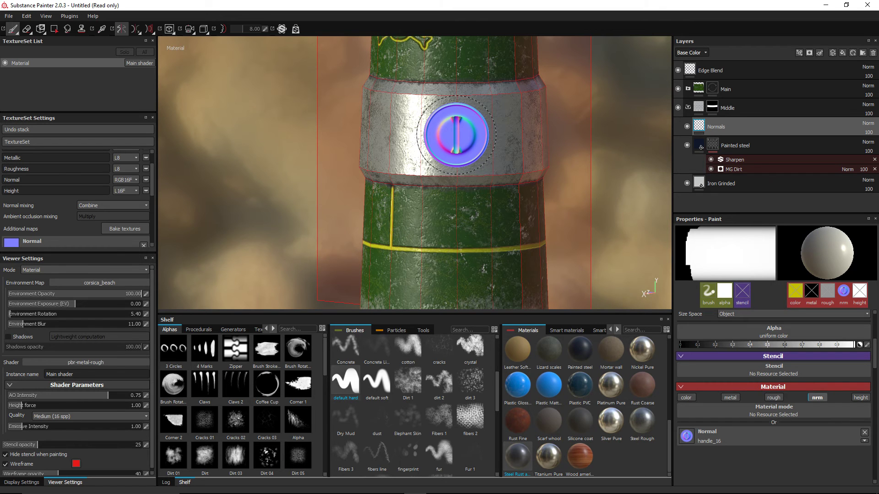
{"action": "left_click_drag", "start_coordinate": [368, 127], "coordinate": [520, 127], "text": "alt"}
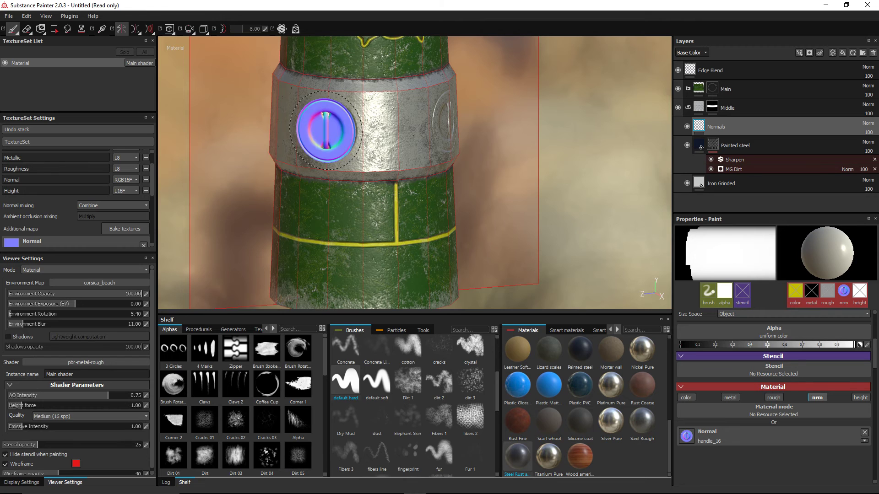
{"action": "left_click", "coordinate": [326, 131]}
- Check the mirrored handle stamps on the collar and turn symmetry off
{"action": "scroll", "coordinate": [494, 112], "scroll_direction": "down", "scroll_amount": 3}
{"action": "mouse_move", "coordinate": [495, 112]}
{"action": "left_mouse_down", "text": "alt"}
{"action": "mouse_move", "coordinate": [433, 100]}
{"action": "mouse_move", "coordinate": [355, 102]}
{"action": "mouse_move", "coordinate": [345, 131]}
{"action": "left_mouse_up", "text": "alt"}
{"action": "mouse_move", "coordinate": [529, 126]}
{"action": "left_mouse_down", "text": "alt"}
{"action": "mouse_move", "coordinate": [441, 124]}
{"action": "mouse_move", "coordinate": [253, 92]}
{"action": "mouse_move", "coordinate": [125, 108]}
{"action": "left_mouse_up", "text": "alt"}
{"action": "mouse_move", "coordinate": [483, 110]}
{"action": "left_mouse_down", "text": "alt"}
{"action": "mouse_move", "coordinate": [381, 94]}
{"action": "mouse_move", "coordinate": [355, 66]}
{"action": "mouse_move", "coordinate": [426, 122]}
{"action": "mouse_move", "coordinate": [499, 122]}
{"action": "left_mouse_up", "text": "alt"}
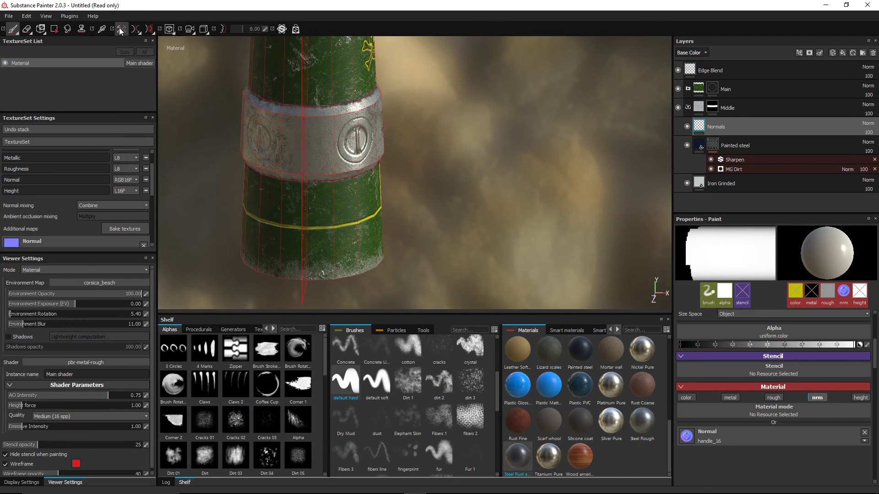
{"action": "left_click", "coordinate": [120, 31]}
- Examine the handle stamps all around the metal collar, both close up and from a distance
{"action": "scroll", "coordinate": [304, 112], "scroll_direction": "down", "scroll_amount": 2}
{"action": "mouse_move", "coordinate": [304, 112]}
{"action": "left_mouse_down", "text": "alt"}
{"action": "mouse_move", "coordinate": [418, 98]}
{"action": "mouse_move", "coordinate": [428, 157]}
{"action": "mouse_move", "coordinate": [436, 122]}
{"action": "mouse_move", "coordinate": [485, 120]}
{"action": "left_mouse_up", "text": "alt"}
{"action": "scroll", "coordinate": [428, 157], "scroll_direction": "up", "scroll_amount": 2}
{"action": "scroll", "coordinate": [428, 157], "scroll_direction": "up", "scroll_amount": 1}
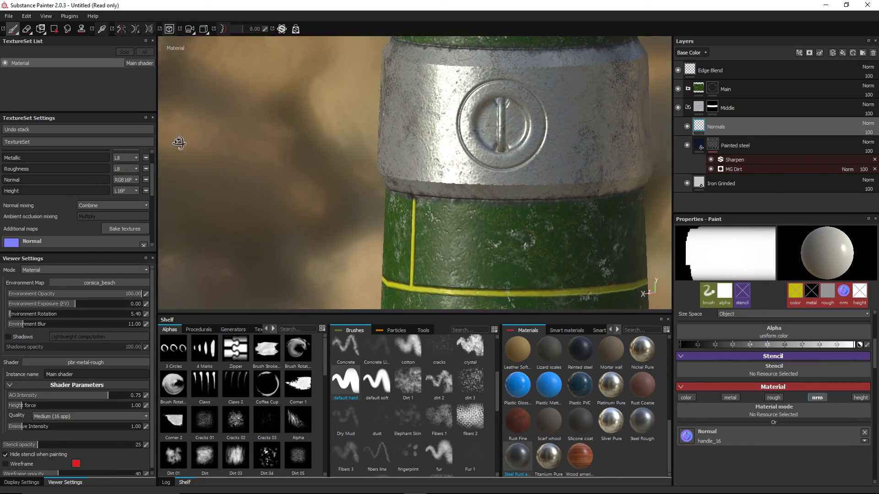
{"action": "mouse_move", "coordinate": [212, 139]}
{"action": "left_mouse_down", "text": "alt"}
{"action": "mouse_move", "coordinate": [373, 141]}
{"action": "mouse_move", "coordinate": [371, 133]}
{"action": "mouse_move", "coordinate": [504, 145]}
{"action": "mouse_move", "coordinate": [502, 158]}
{"action": "left_mouse_up", "text": "alt"}
{"action": "scroll", "coordinate": [460, 155], "scroll_direction": "down", "scroll_amount": 3}
{"action": "mouse_move", "coordinate": [444, 148]}
{"action": "left_mouse_down", "text": "alt"}
{"action": "mouse_move", "coordinate": [426, 92]}
{"action": "mouse_move", "coordinate": [499, 89]}
{"action": "mouse_move", "coordinate": [428, 86]}
{"action": "mouse_move", "coordinate": [339, 103]}
{"action": "left_mouse_up", "text": "alt"}
{"action": "scroll", "coordinate": [357, 102], "scroll_direction": "down", "scroll_amount": 4}
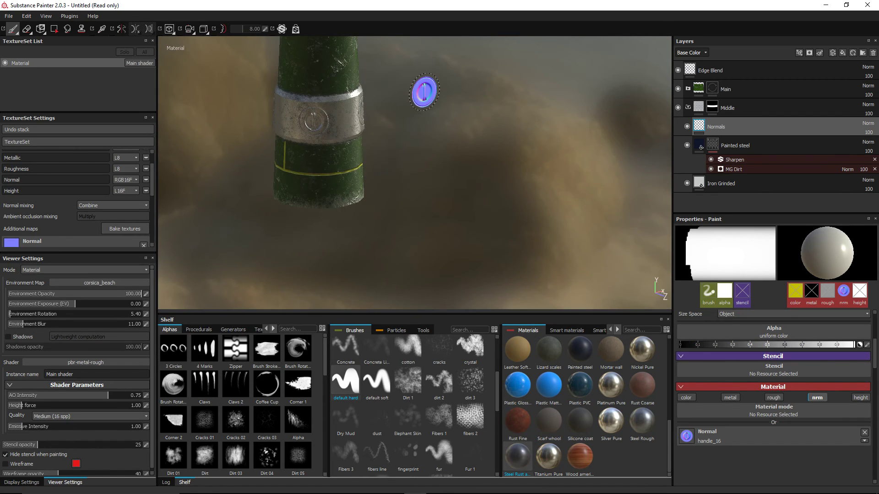
{"action": "middle_click_drag", "start_coordinate": [426, 92], "coordinate": [515, 146], "text": "alt"}
{"action": "scroll", "coordinate": [501, 146], "scroll_direction": "up", "scroll_amount": 3}
{"action": "scroll", "coordinate": [491, 143], "scroll_direction": "down", "scroll_amount": 3}
- Compare the collar's details with the 2b.png reference image in Photos and return to Substance Painter
{"action": "mouse_move", "coordinate": [486, 138]}
{"action": "left_mouse_down", "text": "alt"}
{"action": "mouse_move", "coordinate": [467, 122]}
{"action": "mouse_move", "coordinate": [296, 108]}
{"action": "left_mouse_up", "text": "alt"}
{"action": "left_click_drag", "start_coordinate": [468, 120], "coordinate": [251, 120], "text": "alt"}
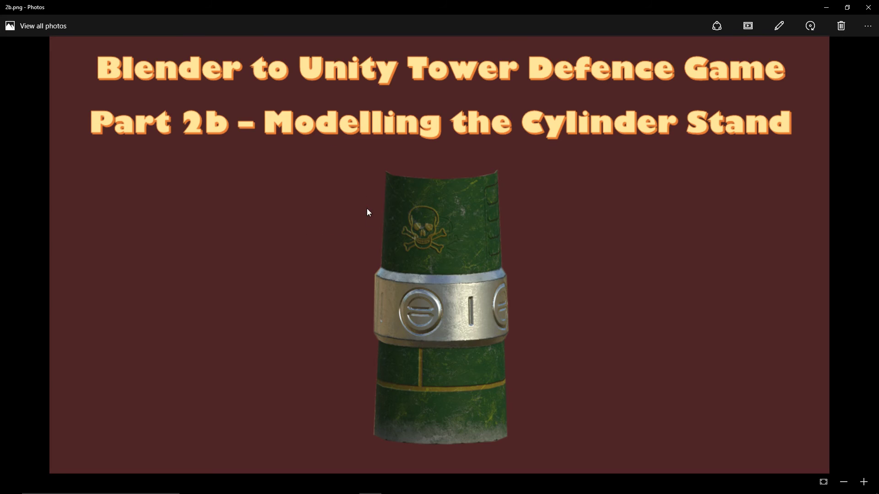
{"action": "key", "text": "alt+Tab"}
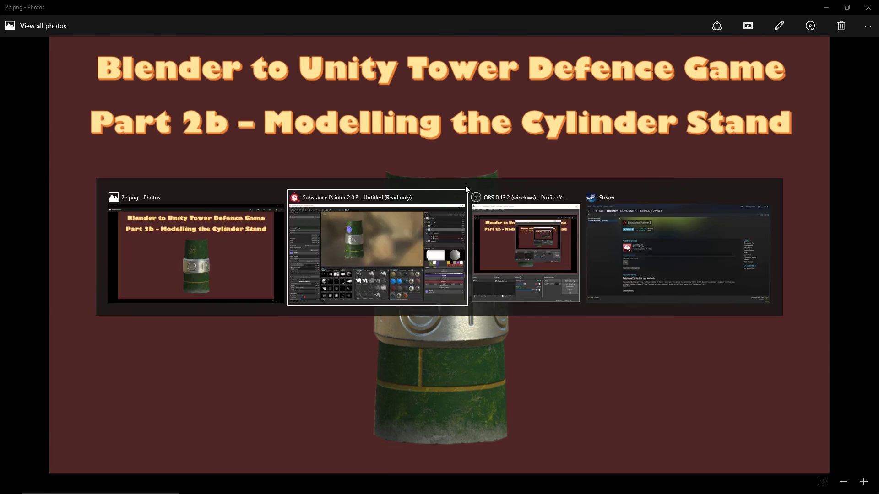
{"action": "left_click_drag", "start_coordinate": [442, 148], "coordinate": [351, 136], "text": "alt"}
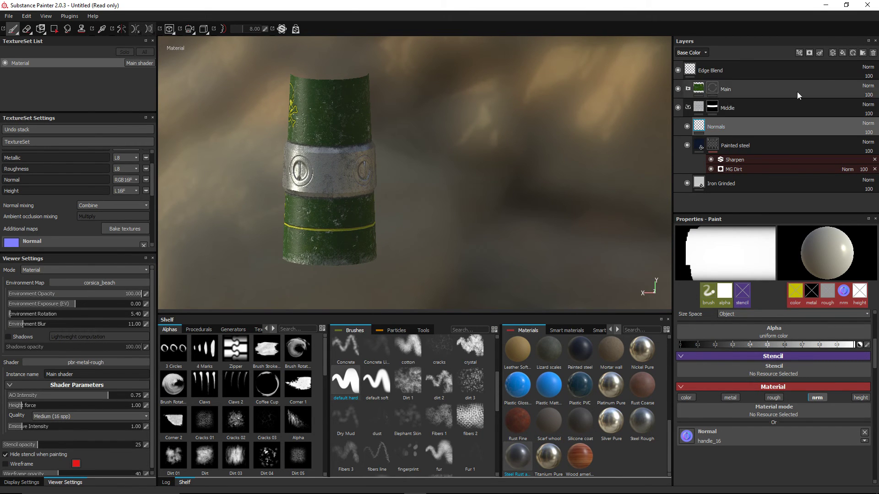
- Add a paint layer named Indents above the Normals layer in the Middle folder
{"action": "left_click", "coordinate": [833, 52]}
{"action": "double_click", "coordinate": [727, 127]}
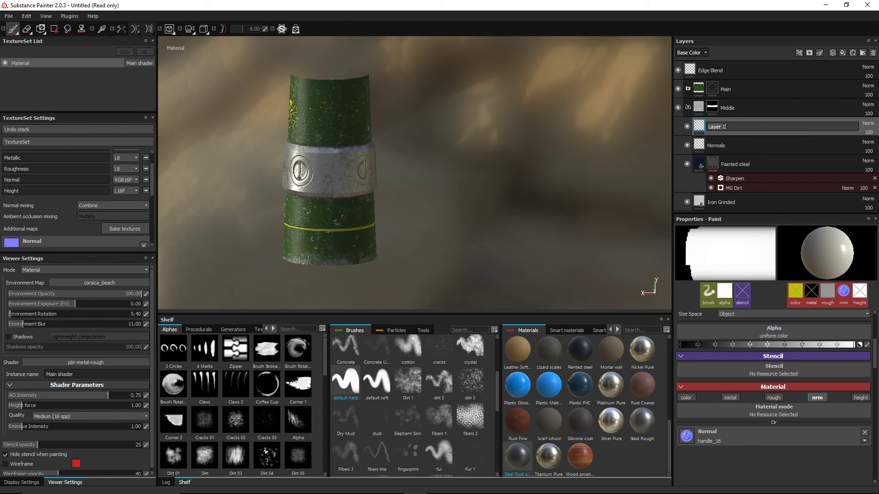
{"action": "type", "text": "Indent"}
{"action": "key", "text": "Return"}
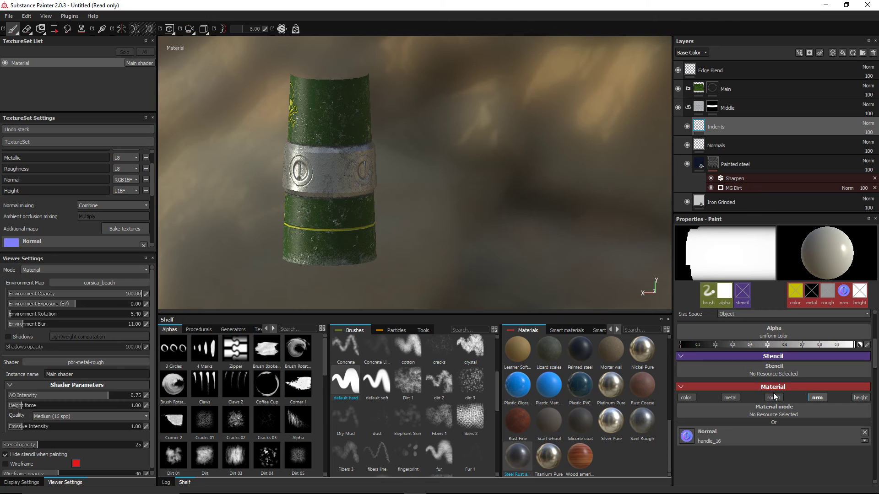
- Limit the brush material to the height channel only and load the stack alpha for stamping the vent shape
{"action": "left_click", "coordinate": [815, 398]}
{"action": "left_click", "coordinate": [861, 398]}
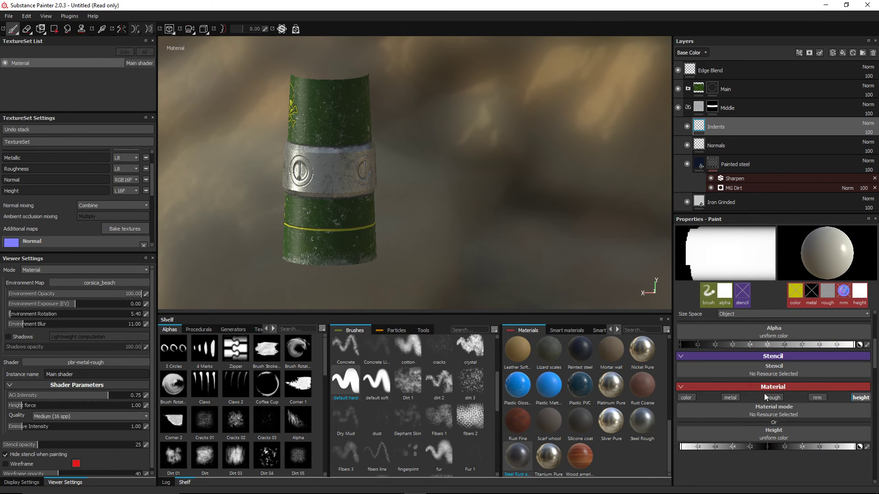
{"action": "scroll", "coordinate": [764, 397], "scroll_direction": "up", "scroll_amount": 2}
{"action": "left_click", "coordinate": [746, 362]}
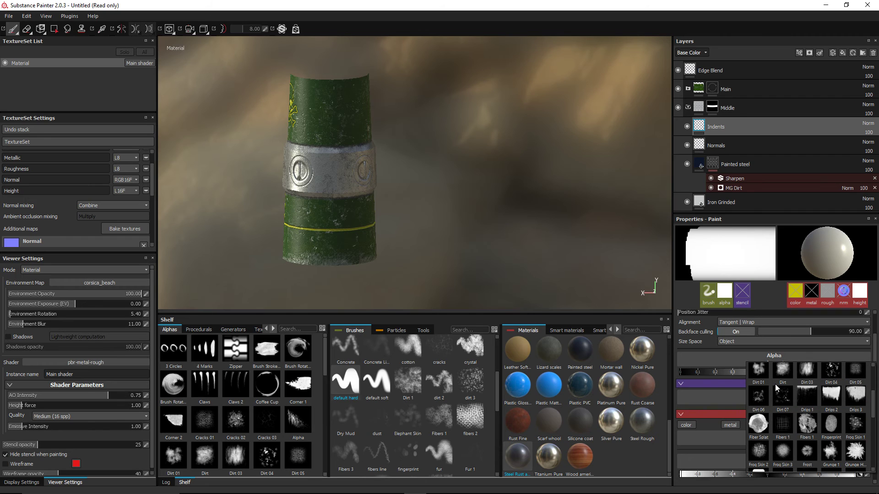
{"action": "scroll", "coordinate": [779, 389], "scroll_direction": "down", "scroll_amount": 5}
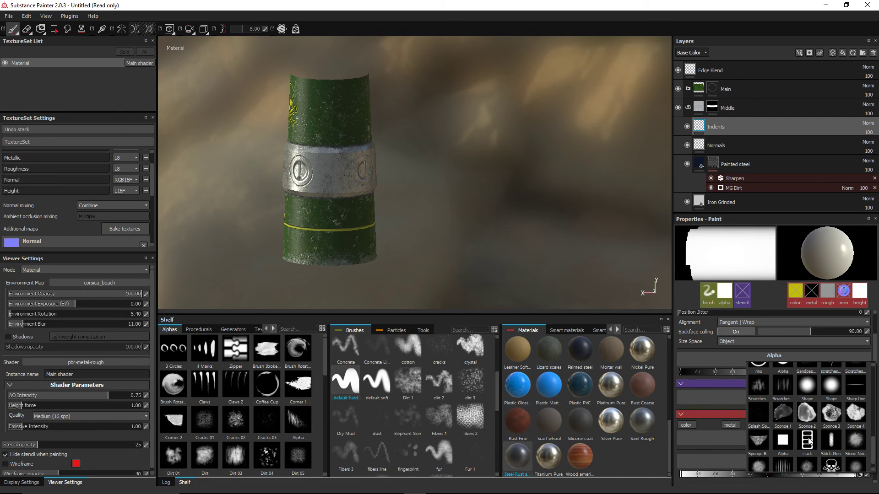
{"action": "left_click", "coordinate": [807, 441]}
- Turn on painting symmetry and set its axis to Mirror Z
{"action": "left_click_drag", "start_coordinate": [475, 141], "coordinate": [429, 141], "text": "alt"}
{"action": "left_click", "coordinate": [124, 31]}
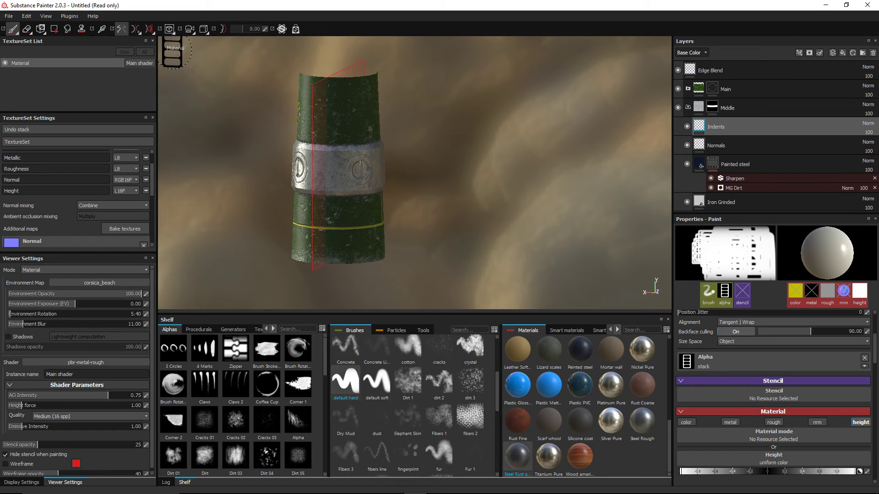
{"action": "left_click", "coordinate": [141, 33]}
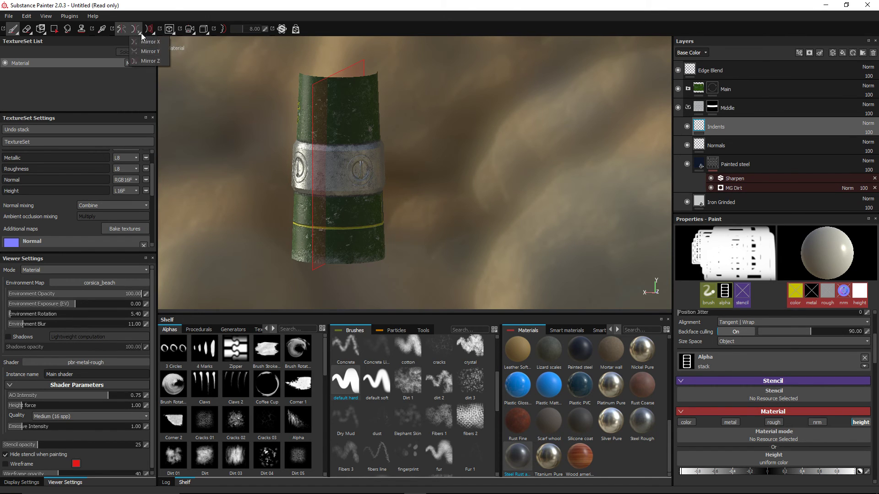
{"action": "left_click", "coordinate": [150, 60]}
{"action": "mouse_move", "coordinate": [188, 68]}
{"action": "left_mouse_down", "text": "alt"}
{"action": "mouse_move", "coordinate": [505, 129]}
{"action": "mouse_move", "coordinate": [550, 114]}
{"action": "mouse_move", "coordinate": [380, 101]}
{"action": "left_mouse_up", "text": "alt"}
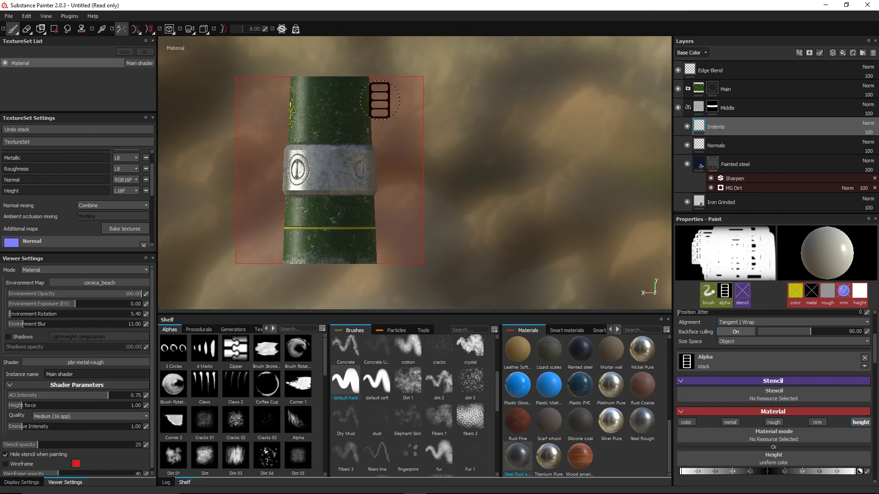
- Show the red wireframe over the cylinder and enlarge the vent stamp brush
{"action": "scroll", "coordinate": [362, 119], "scroll_direction": "up", "scroll_amount": 2}
{"action": "left_click", "coordinate": [33, 464]}
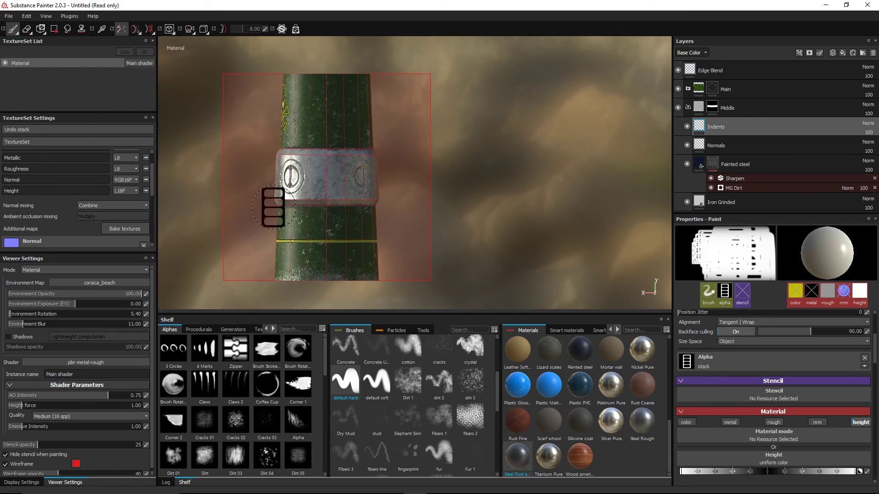
{"action": "scroll", "coordinate": [326, 136], "scroll_direction": "up", "scroll_amount": 2}
{"action": "right_click_drag", "start_coordinate": [316, 111], "coordinate": [334, 112], "text": "ctrl"}
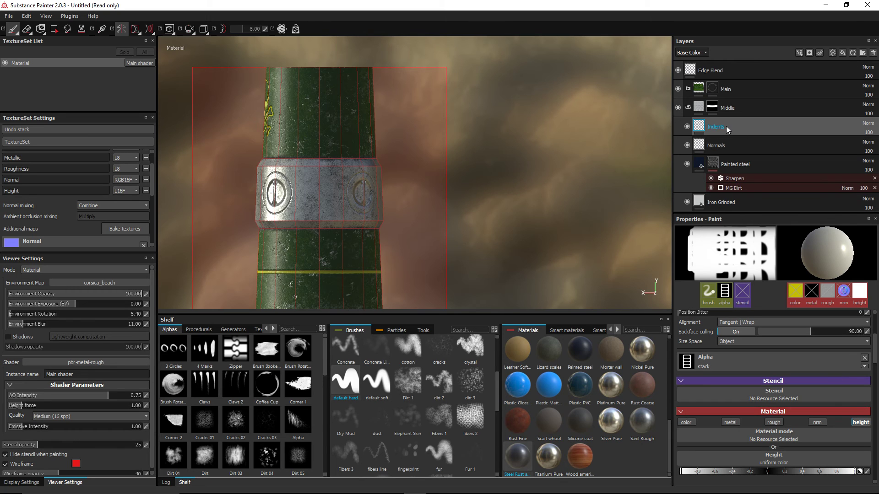
- Try moving the Indents layer above Iron Scratches in the Main folder and stamping the vent on the upper green body, undoing both
{"action": "left_click", "coordinate": [687, 88]}
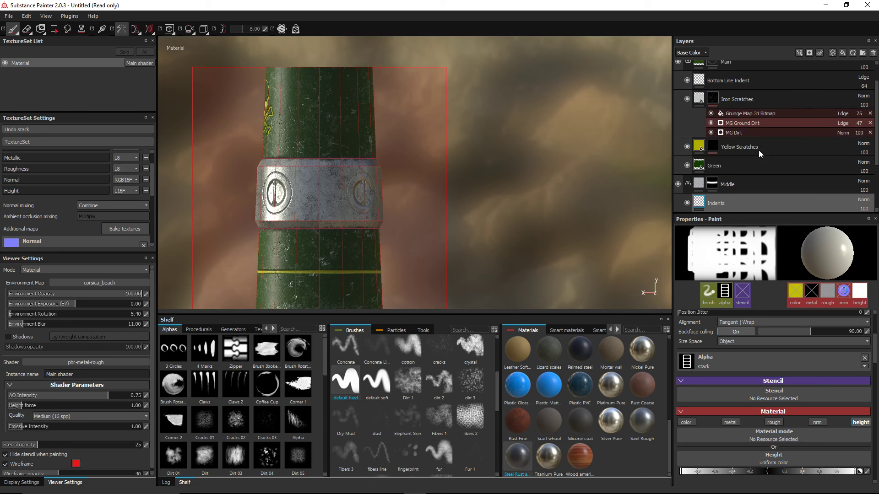
{"action": "scroll", "coordinate": [759, 150], "scroll_direction": "down", "scroll_amount": 3}
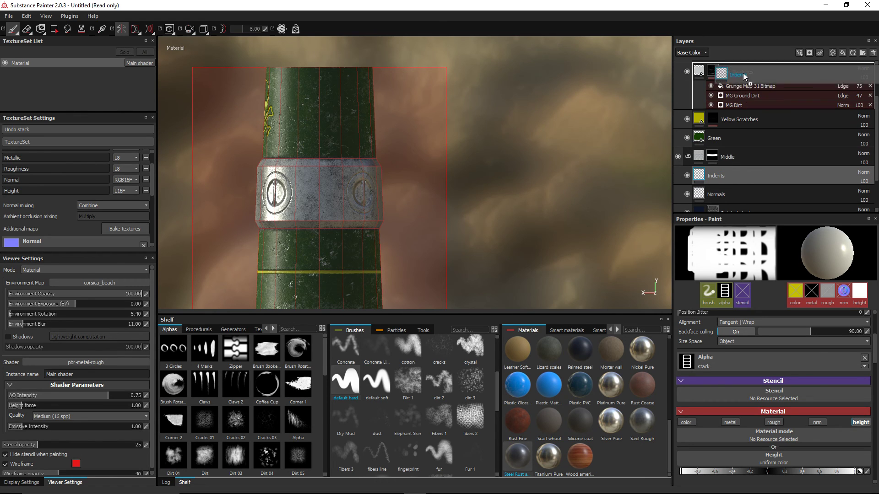
{"action": "left_click_drag", "start_coordinate": [741, 64], "coordinate": [741, 69]}
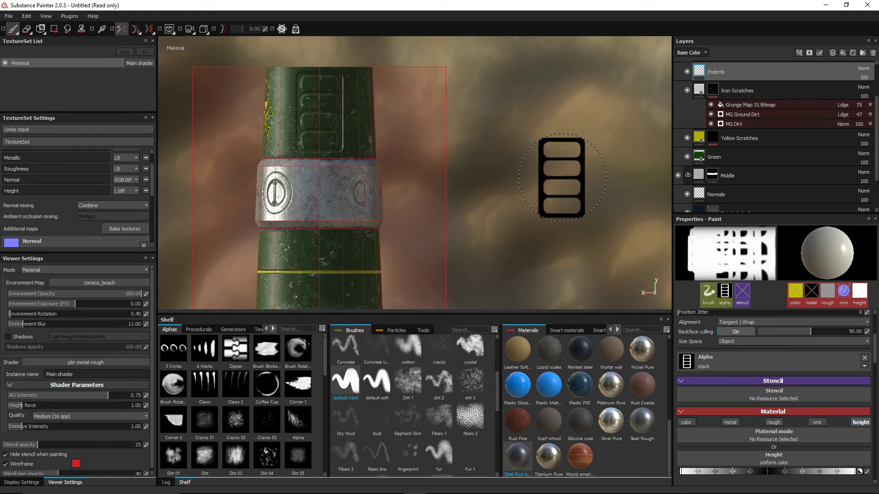
{"action": "scroll", "coordinate": [563, 177], "scroll_direction": "up", "scroll_amount": 4}
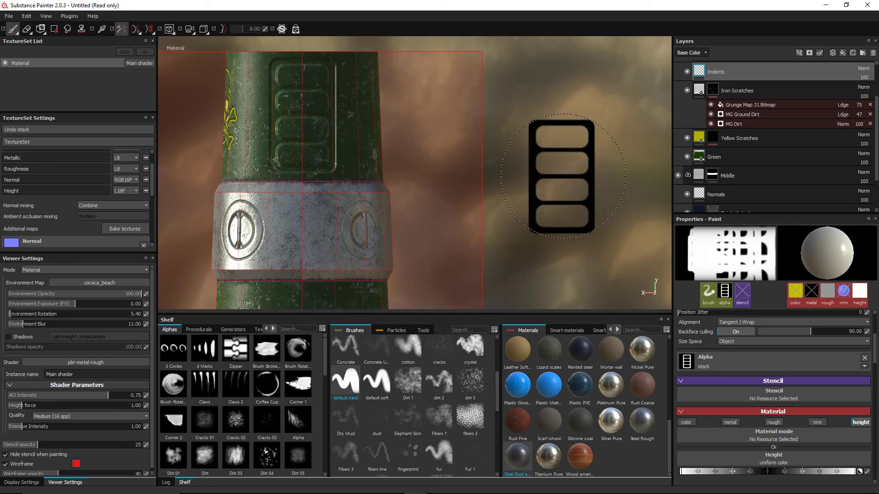
{"action": "mouse_move", "coordinate": [563, 177]}
{"action": "left_mouse_down", "text": "alt"}
{"action": "mouse_move", "coordinate": [514, 175]}
{"action": "mouse_move", "coordinate": [537, 200]}
{"action": "mouse_move", "coordinate": [508, 174]}
{"action": "mouse_move", "coordinate": [453, 155]}
{"action": "mouse_move", "coordinate": [430, 190]}
{"action": "mouse_move", "coordinate": [412, 183]}
{"action": "mouse_move", "coordinate": [487, 173]}
{"action": "mouse_move", "coordinate": [565, 147]}
{"action": "mouse_move", "coordinate": [557, 165]}
{"action": "mouse_move", "coordinate": [433, 190]}
{"action": "mouse_move", "coordinate": [360, 190]}
{"action": "mouse_move", "coordinate": [409, 173]}
{"action": "left_mouse_up", "text": "alt"}
{"action": "key", "text": "ctrl+z"}
{"action": "key", "text": "ctrl+z"}
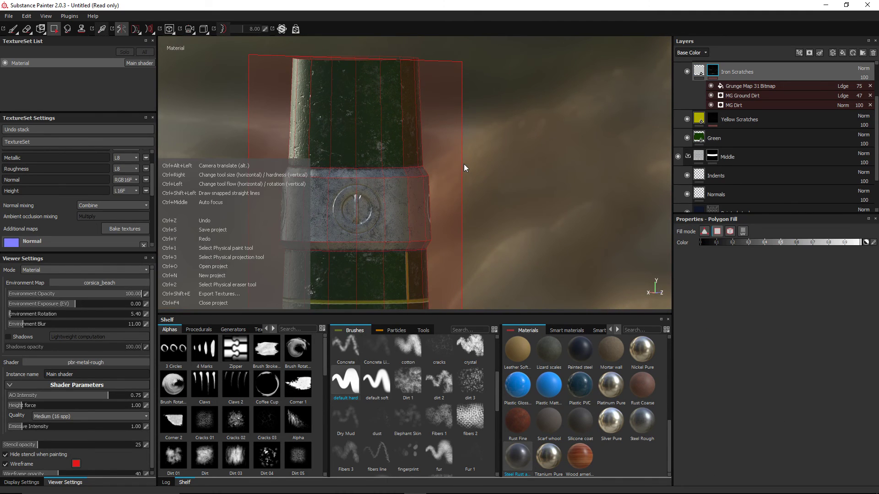
- Move the Indents layer into the Main folder above Bottom Line Indent and rename it Vent Indent
{"action": "left_click", "coordinate": [716, 176]}
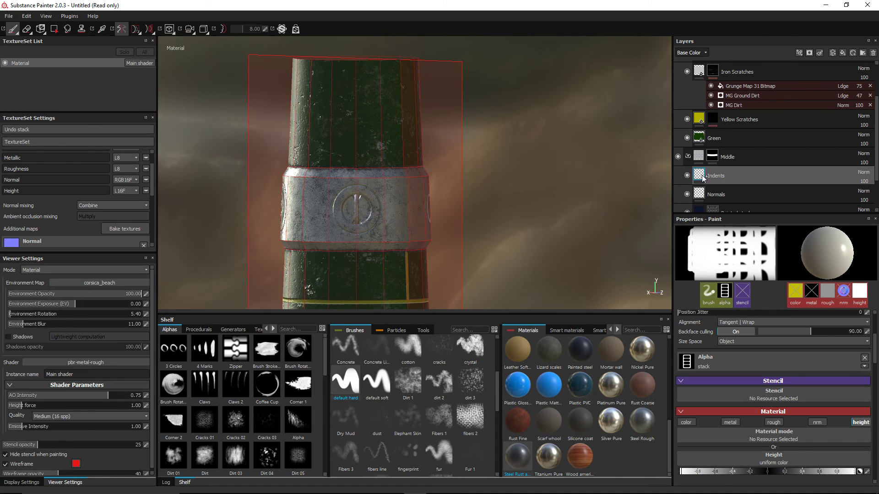
{"action": "left_click_drag", "start_coordinate": [707, 176], "coordinate": [731, 65]}
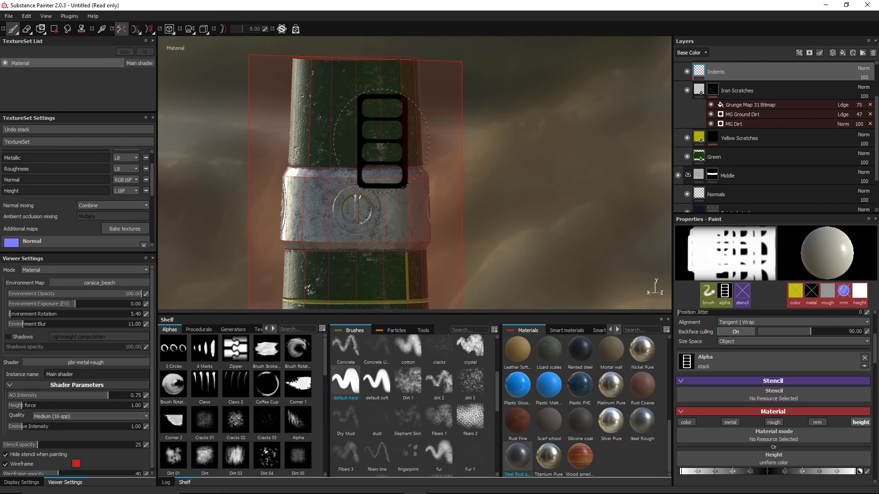
{"action": "scroll", "coordinate": [734, 161], "scroll_direction": "up", "scroll_amount": 3}
{"action": "left_click_drag", "start_coordinate": [717, 129], "coordinate": [719, 102]}
{"action": "double_click", "coordinate": [724, 109]}
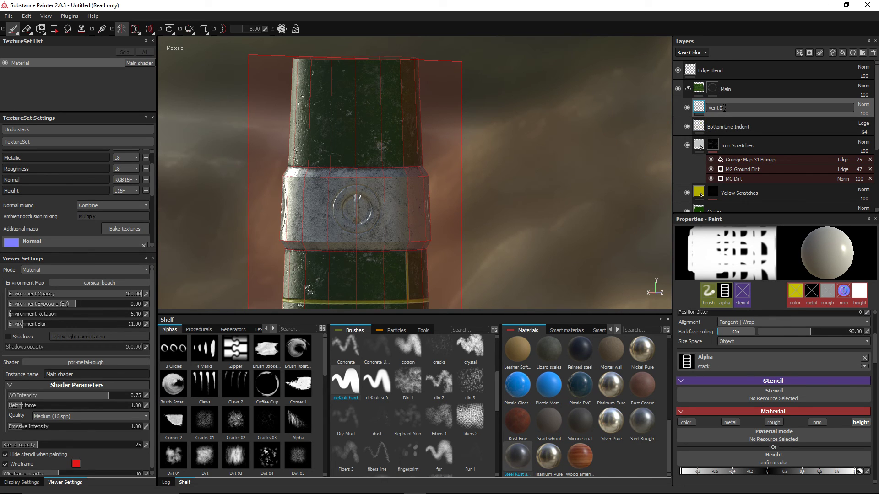
{"action": "type", "text": "Vent Indent"}
{"action": "key", "text": "Return"}
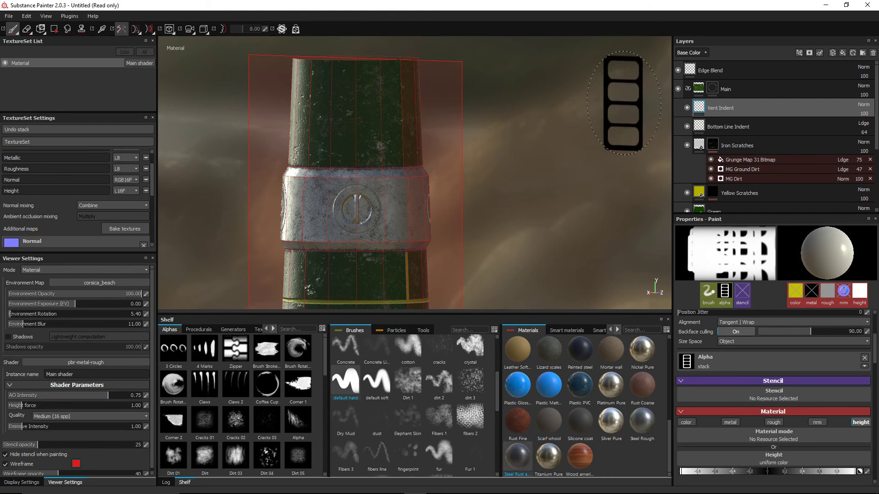
- Stamp the vent indent on the green body above the collar, centred on the symmetry line, replacing the first stamp with a smaller one
{"action": "left_click_drag", "start_coordinate": [359, 119], "coordinate": [457, 125], "text": "alt"}
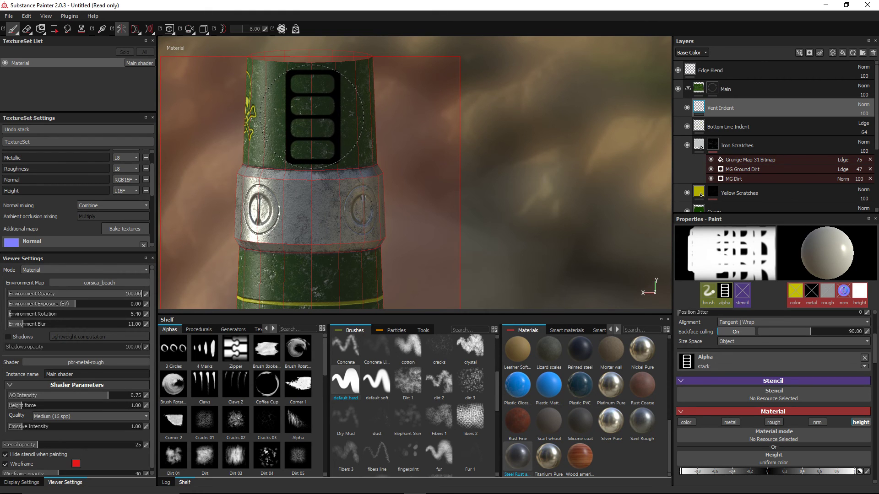
{"action": "left_click", "coordinate": [310, 117]}
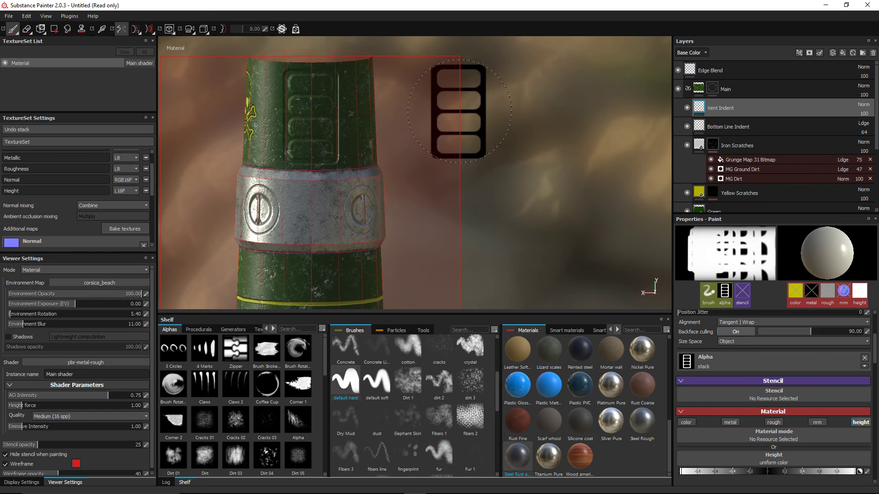
{"action": "left_click_drag", "start_coordinate": [459, 111], "coordinate": [450, 105], "text": "alt"}
{"action": "key", "text": "ctrl+z"}
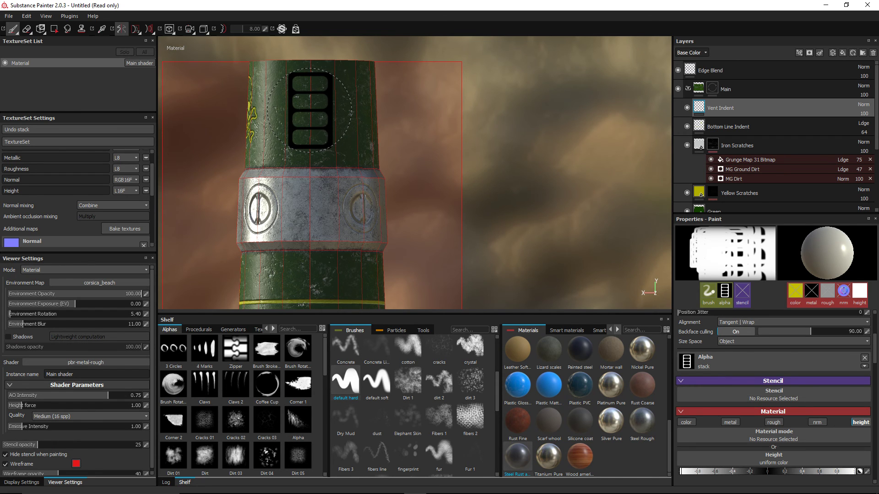
{"action": "left_click", "coordinate": [311, 110]}
- Examine the vent indents and the rest of the cylinder from all sides, from above and from a distance
{"action": "scroll", "coordinate": [471, 109], "scroll_direction": "down", "scroll_amount": 3}
{"action": "mouse_move", "coordinate": [453, 122]}
{"action": "left_mouse_down", "text": "alt"}
{"action": "mouse_move", "coordinate": [532, 155]}
{"action": "mouse_move", "coordinate": [587, 131]}
{"action": "mouse_move", "coordinate": [424, 159]}
{"action": "mouse_move", "coordinate": [396, 127]}
{"action": "mouse_move", "coordinate": [469, 120]}
{"action": "mouse_move", "coordinate": [513, 136]}
{"action": "mouse_move", "coordinate": [401, 158]}
{"action": "mouse_move", "coordinate": [378, 183]}
{"action": "mouse_move", "coordinate": [517, 164]}
{"action": "mouse_move", "coordinate": [556, 130]}
{"action": "mouse_move", "coordinate": [433, 118]}
{"action": "mouse_move", "coordinate": [385, 96]}
{"action": "mouse_move", "coordinate": [464, 145]}
{"action": "mouse_move", "coordinate": [571, 133]}
{"action": "mouse_move", "coordinate": [462, 169]}
{"action": "mouse_move", "coordinate": [491, 188]}
{"action": "mouse_move", "coordinate": [216, 151]}
{"action": "mouse_move", "coordinate": [304, 176]}
{"action": "left_mouse_up", "text": "alt"}
{"action": "scroll", "coordinate": [483, 185], "scroll_direction": "up", "scroll_amount": 3}
{"action": "scroll", "coordinate": [483, 185], "scroll_direction": "down", "scroll_amount": 4}
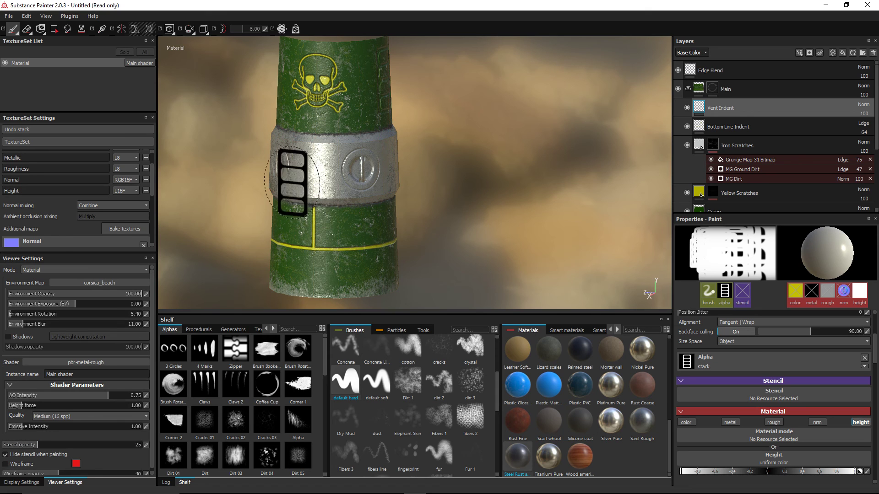
{"action": "left_click_drag", "start_coordinate": [291, 181], "coordinate": [266, 150], "text": "alt"}
{"action": "mouse_move", "coordinate": [459, 152]}
{"action": "left_mouse_down", "text": "alt"}
{"action": "mouse_move", "coordinate": [261, 142]}
{"action": "mouse_move", "coordinate": [271, 142]}
{"action": "left_mouse_up", "text": "alt"}
{"action": "mouse_move", "coordinate": [457, 142]}
{"action": "left_mouse_down", "text": "alt"}
{"action": "mouse_move", "coordinate": [457, 156]}
{"action": "mouse_move", "coordinate": [410, 150]}
{"action": "left_mouse_up", "text": "alt"}
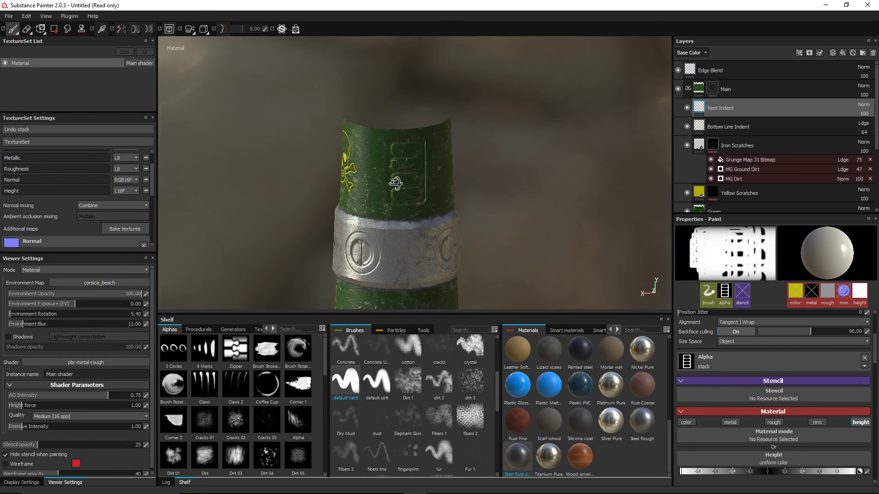
{"action": "mouse_move", "coordinate": [395, 184]}
{"action": "left_mouse_down", "text": "alt"}
{"action": "mouse_move", "coordinate": [334, 184]}
{"action": "mouse_move", "coordinate": [396, 172]}
{"action": "mouse_move", "coordinate": [406, 136]}
{"action": "mouse_move", "coordinate": [377, 179]}
{"action": "mouse_move", "coordinate": [360, 183]}
{"action": "left_mouse_up", "text": "alt"}
{"action": "mouse_move", "coordinate": [438, 182]}
{"action": "left_mouse_down", "text": "alt"}
{"action": "mouse_move", "coordinate": [469, 176]}
{"action": "mouse_move", "coordinate": [463, 181]}
{"action": "left_mouse_up", "text": "alt"}
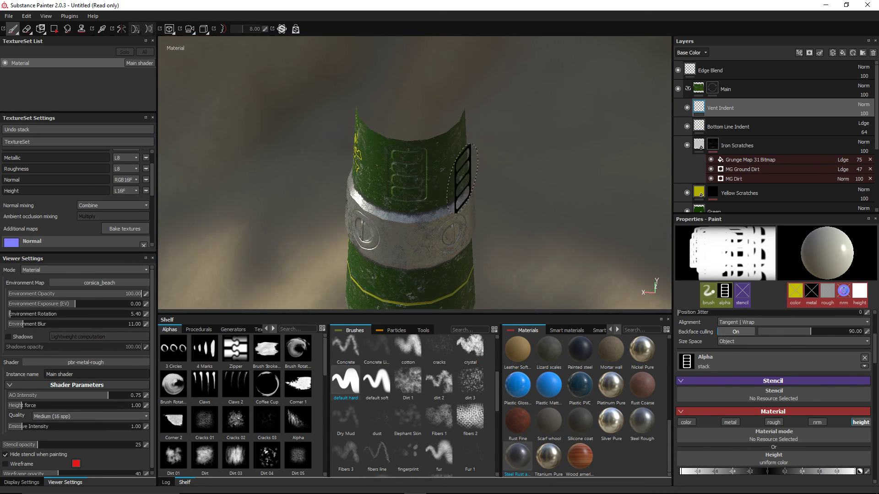
{"action": "left_click_drag", "start_coordinate": [436, 150], "coordinate": [476, 229], "text": "alt"}
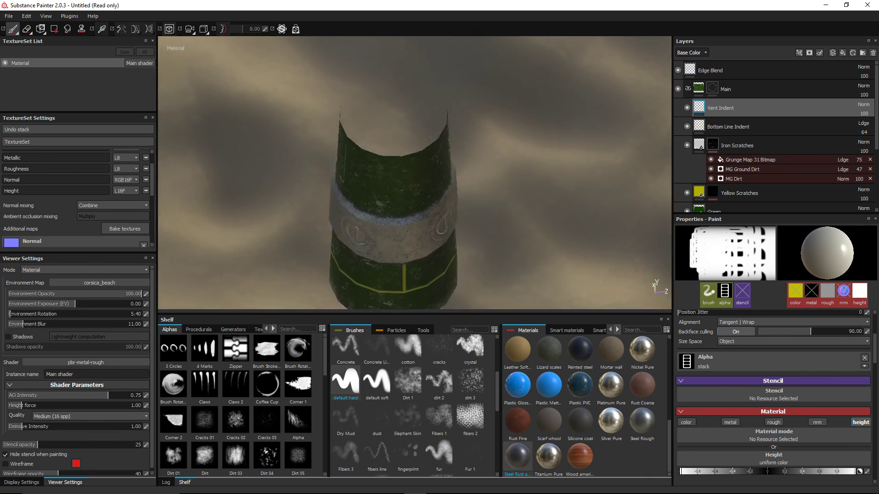
{"action": "middle_click_drag", "start_coordinate": [476, 229], "coordinate": [446, 154], "text": "alt"}
{"action": "left_click_drag", "start_coordinate": [446, 153], "coordinate": [452, 218], "text": "alt"}
{"action": "scroll", "coordinate": [451, 202], "scroll_direction": "down", "scroll_amount": 2}
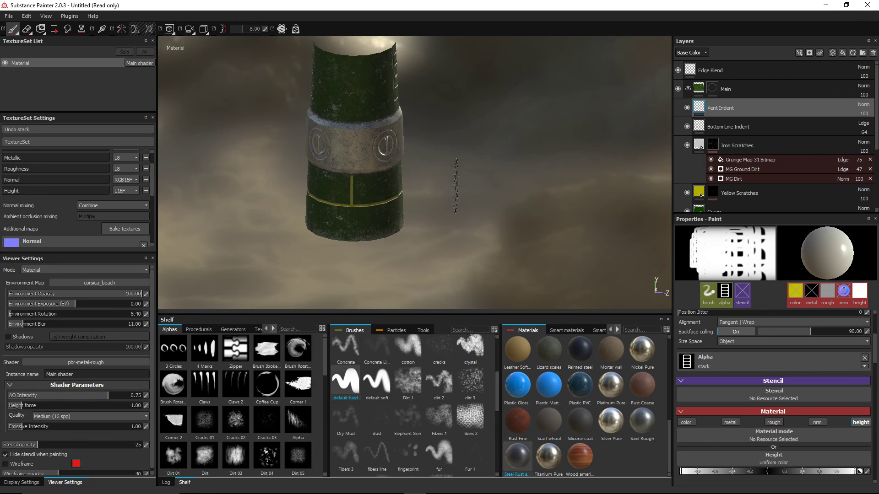
{"action": "middle_click_drag", "start_coordinate": [468, 148], "coordinate": [552, 175], "text": "alt"}
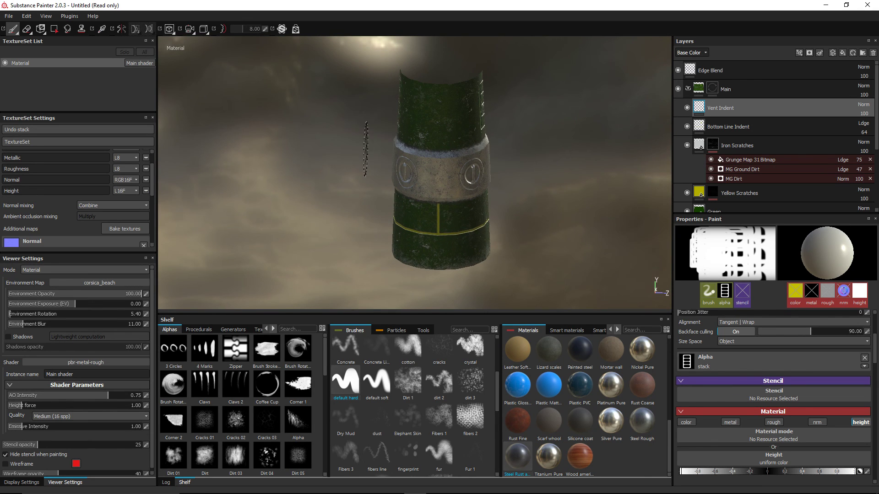
{"action": "left_click_drag", "start_coordinate": [499, 152], "coordinate": [443, 130], "text": "alt"}
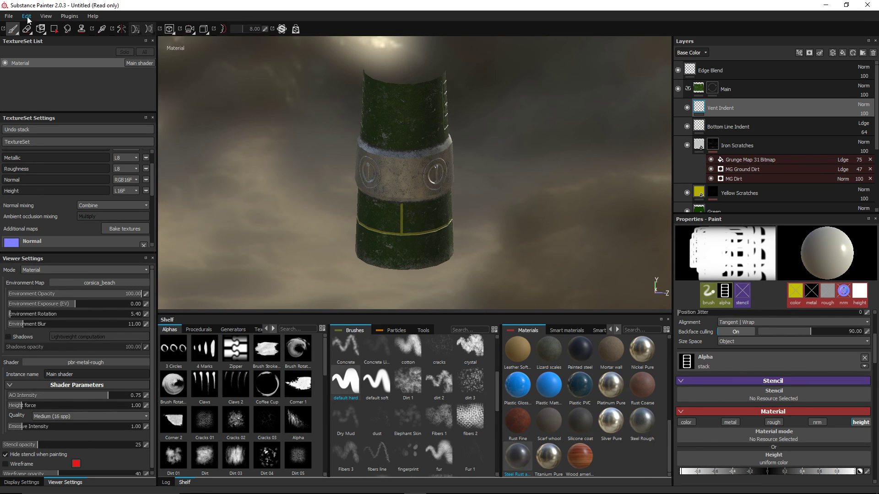
- Save the project as cylinder.spp in the Stands folder under Tower Defense, Models, replacing the existing file
{"action": "left_click", "coordinate": [10, 16]}
{"action": "left_click", "coordinate": [29, 92]}
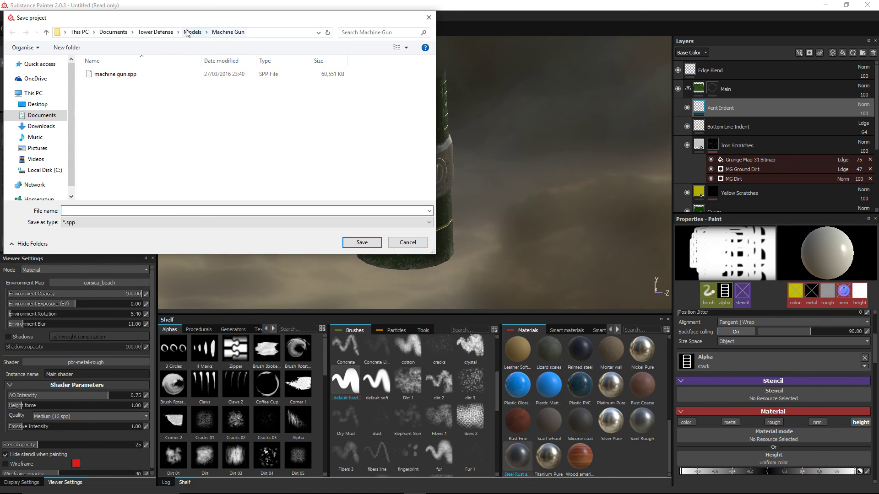
{"action": "left_click", "coordinate": [187, 33]}
{"action": "double_click", "coordinate": [104, 135]}
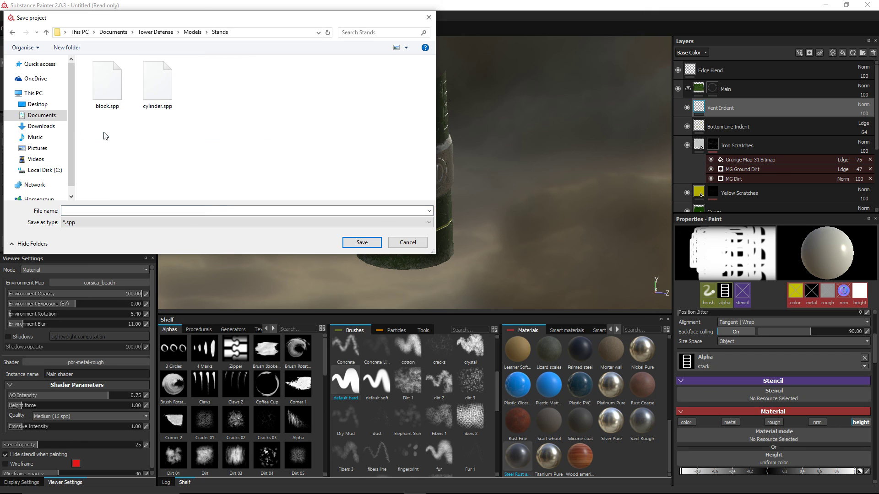
{"action": "left_click", "coordinate": [157, 93]}
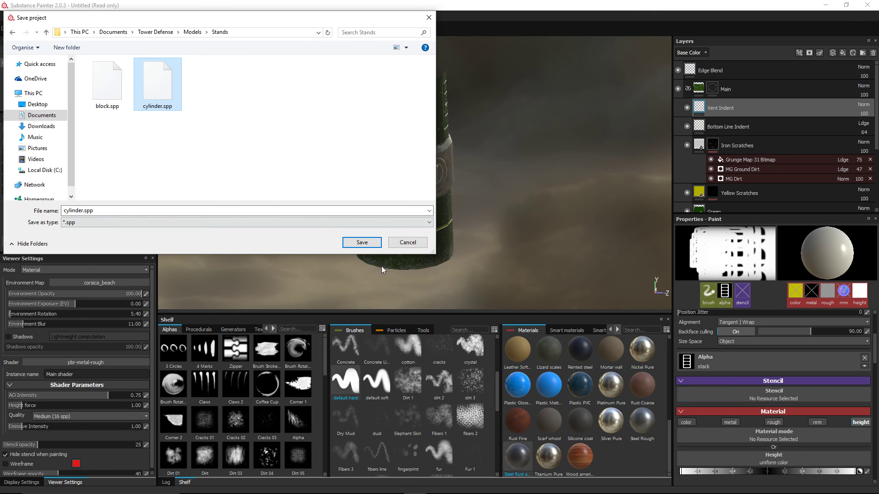
{"action": "left_click", "coordinate": [361, 244]}
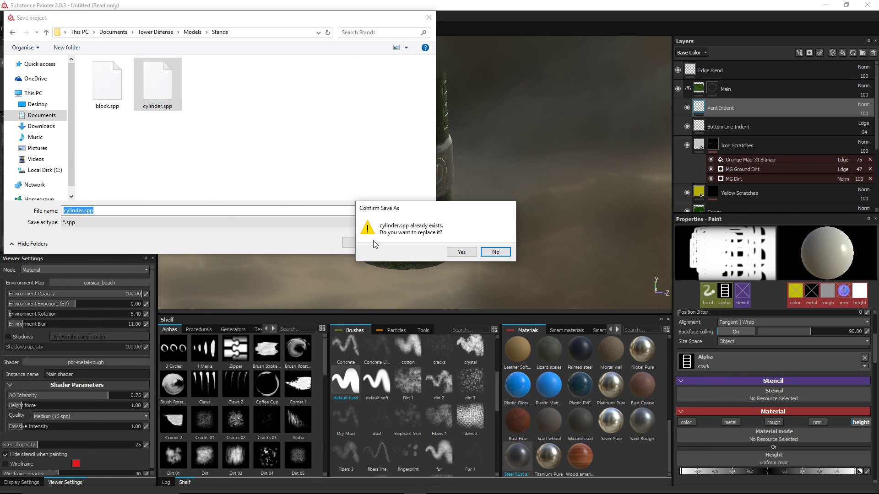
{"action": "left_click", "coordinate": [461, 252]}
- Review the finished cylinder texture all around, including the vents, collar handles, skull and yellow lines
{"action": "mouse_move", "coordinate": [309, 156]}
{"action": "left_mouse_down", "text": "alt"}
{"action": "mouse_move", "coordinate": [328, 126]}
{"action": "mouse_move", "coordinate": [455, 143]}
{"action": "mouse_move", "coordinate": [435, 153]}
{"action": "mouse_move", "coordinate": [424, 146]}
{"action": "left_mouse_up", "text": "alt"}
{"action": "middle_click_drag", "start_coordinate": [424, 133], "coordinate": [444, 147], "text": "alt"}
{"action": "mouse_move", "coordinate": [407, 144]}
{"action": "left_mouse_down", "text": "alt"}
{"action": "mouse_move", "coordinate": [288, 150]}
{"action": "mouse_move", "coordinate": [418, 148]}
{"action": "mouse_move", "coordinate": [458, 136]}
{"action": "mouse_move", "coordinate": [476, 143]}
{"action": "mouse_move", "coordinate": [452, 153]}
{"action": "mouse_move", "coordinate": [279, 152]}
{"action": "left_mouse_up", "text": "alt"}
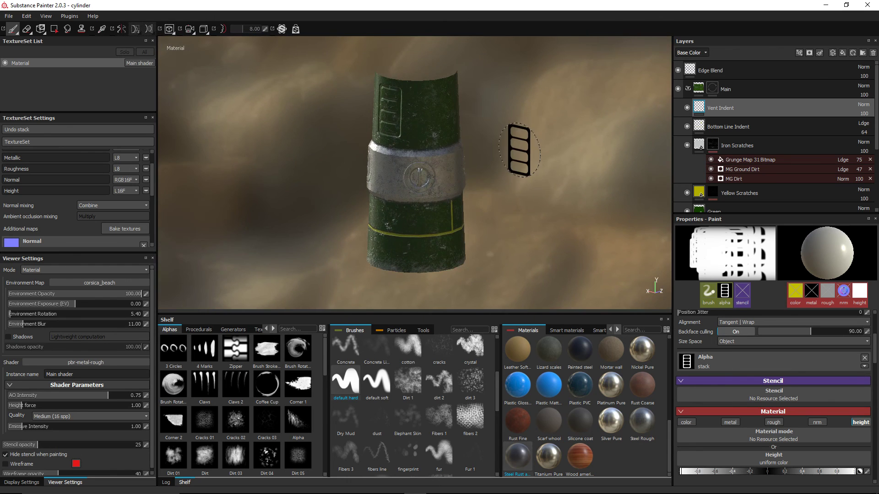
{"action": "scroll", "coordinate": [539, 154], "scroll_direction": "up", "scroll_amount": 2}
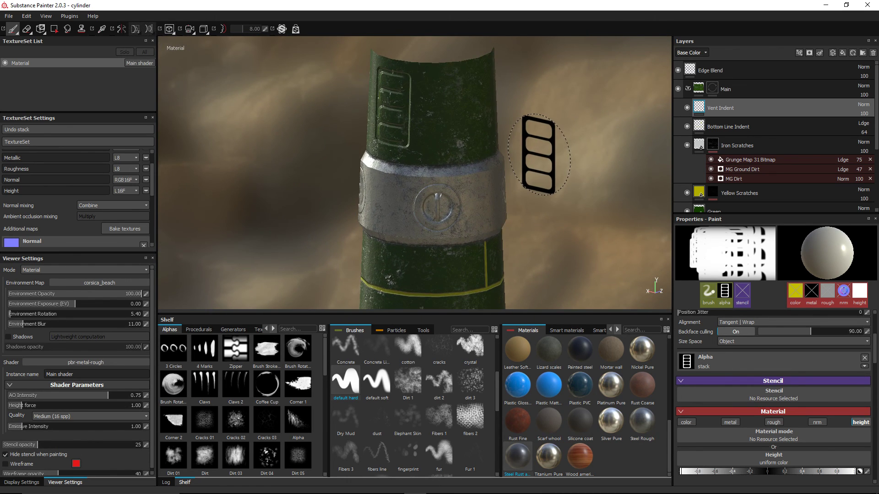
{"action": "scroll", "coordinate": [441, 147], "scroll_direction": "down", "scroll_amount": 2}
{"action": "left_click_drag", "start_coordinate": [303, 143], "coordinate": [473, 142], "text": "alt"}
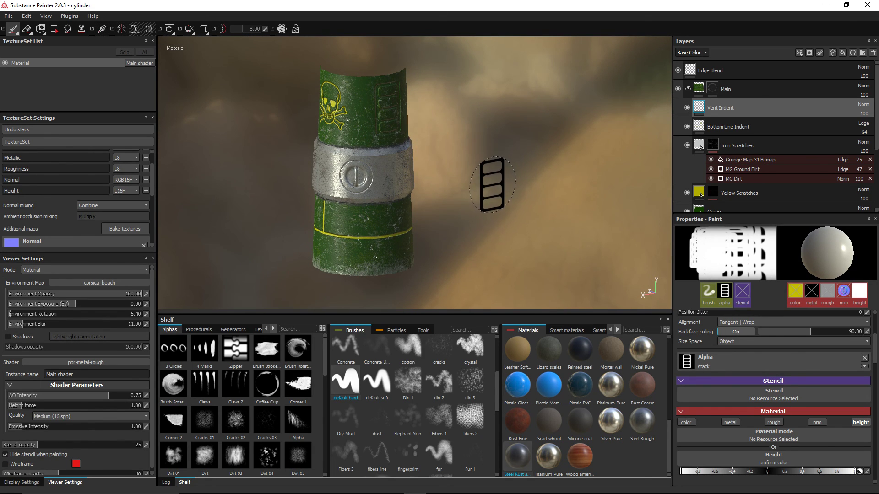
{"action": "mouse_move", "coordinate": [493, 185]}
{"action": "left_mouse_down", "text": "alt"}
{"action": "mouse_move", "coordinate": [533, 196]}
{"action": "mouse_move", "coordinate": [523, 195]}
{"action": "left_mouse_up", "text": "alt"}
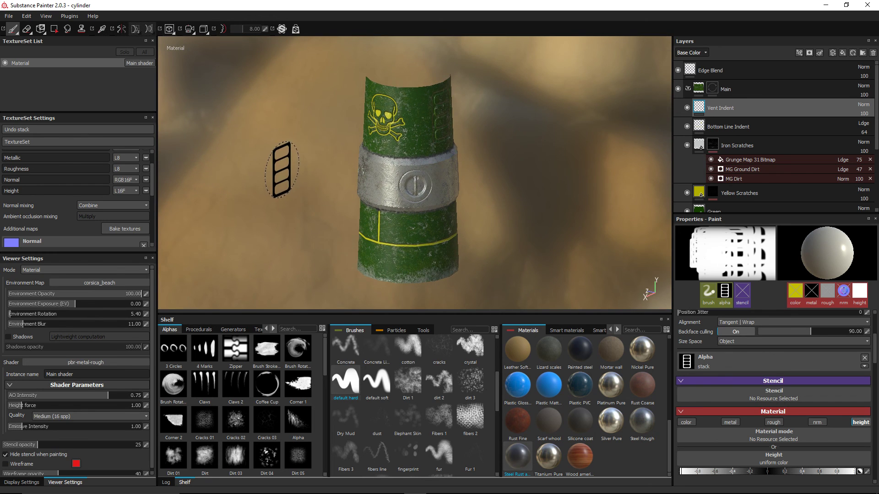
- Check the skull, collar handles and vent indents once more up close and from a distance, and save the cylinder project under its existing name
{"action": "left_click_drag", "start_coordinate": [281, 169], "coordinate": [328, 157], "text": "alt"}
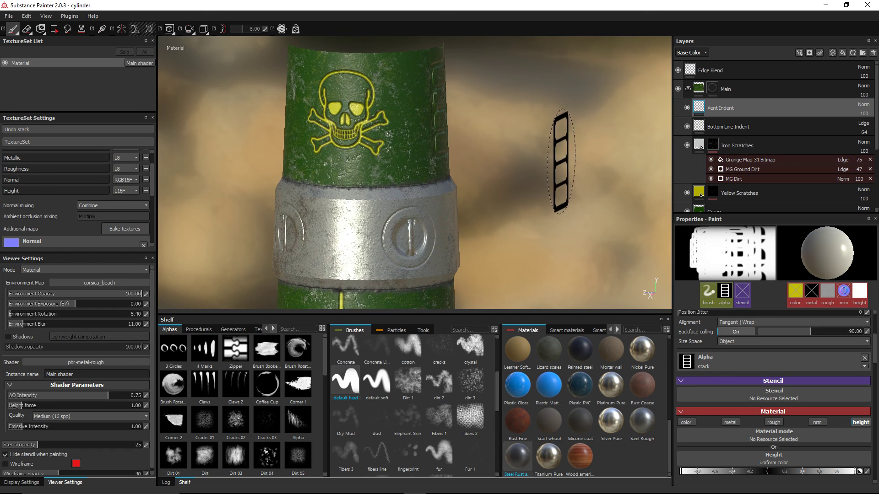
{"action": "mouse_move", "coordinate": [530, 162]}
{"action": "left_mouse_down", "text": "alt"}
{"action": "mouse_move", "coordinate": [403, 161]}
{"action": "mouse_move", "coordinate": [428, 170]}
{"action": "mouse_move", "coordinate": [467, 165]}
{"action": "mouse_move", "coordinate": [446, 176]}
{"action": "mouse_move", "coordinate": [379, 174]}
{"action": "left_mouse_up", "text": "alt"}
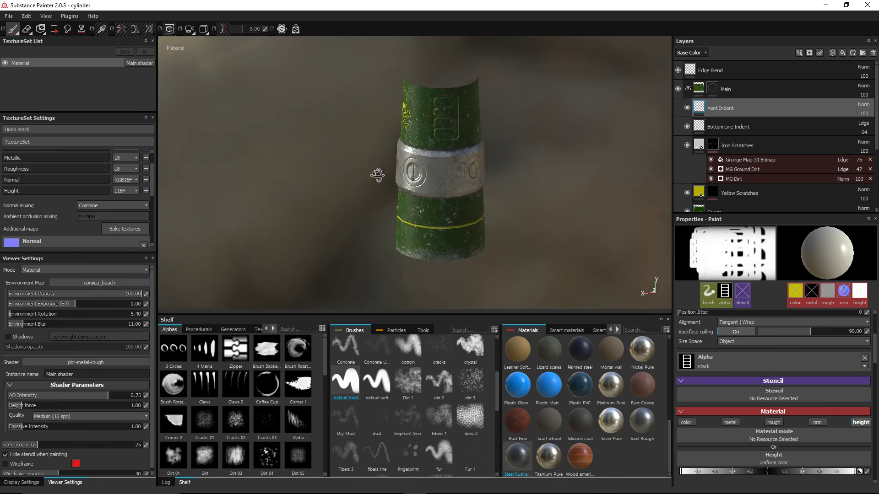
{"action": "right_click_drag", "start_coordinate": [379, 174], "coordinate": [425, 185], "text": "alt"}
{"action": "mouse_move", "coordinate": [386, 175]}
{"action": "left_mouse_down", "text": "alt"}
{"action": "mouse_move", "coordinate": [406, 154]}
{"action": "mouse_move", "coordinate": [446, 142]}
{"action": "mouse_move", "coordinate": [498, 144]}
{"action": "mouse_move", "coordinate": [483, 158]}
{"action": "left_mouse_up", "text": "alt"}
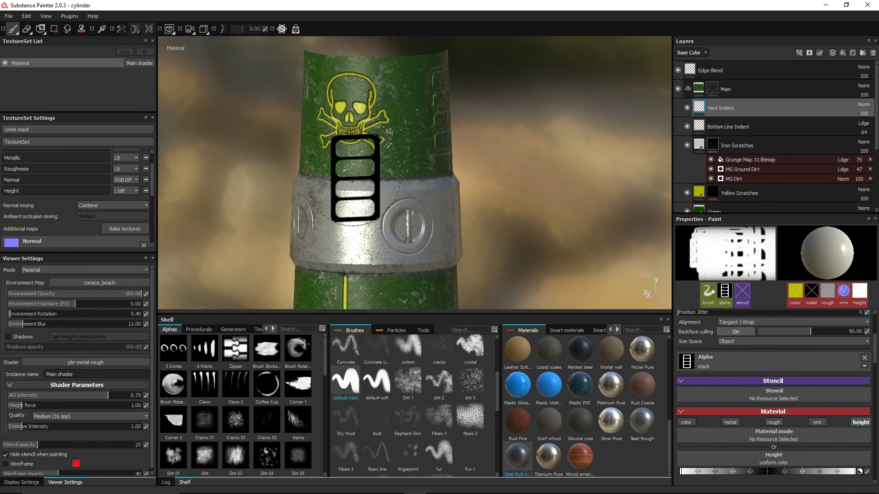
{"action": "left_click_drag", "start_coordinate": [289, 180], "coordinate": [276, 192], "text": "alt"}
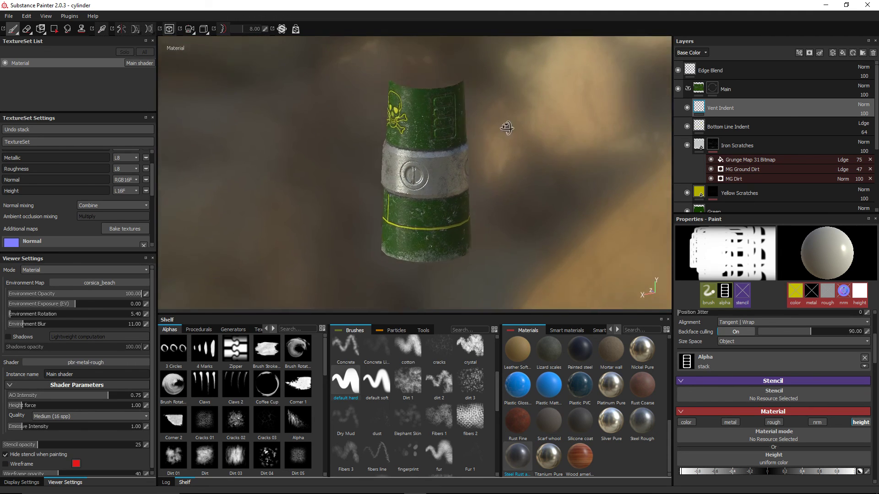
{"action": "left_click", "coordinate": [9, 16]}
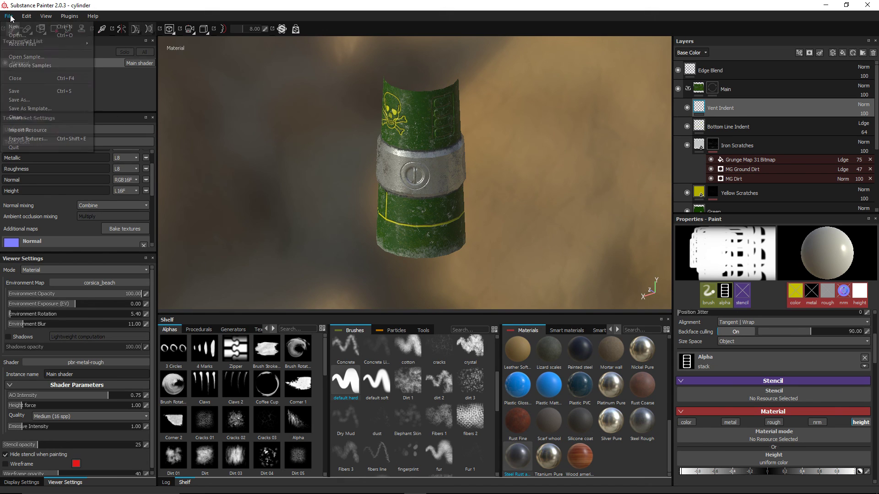
{"action": "left_click", "coordinate": [34, 91]}
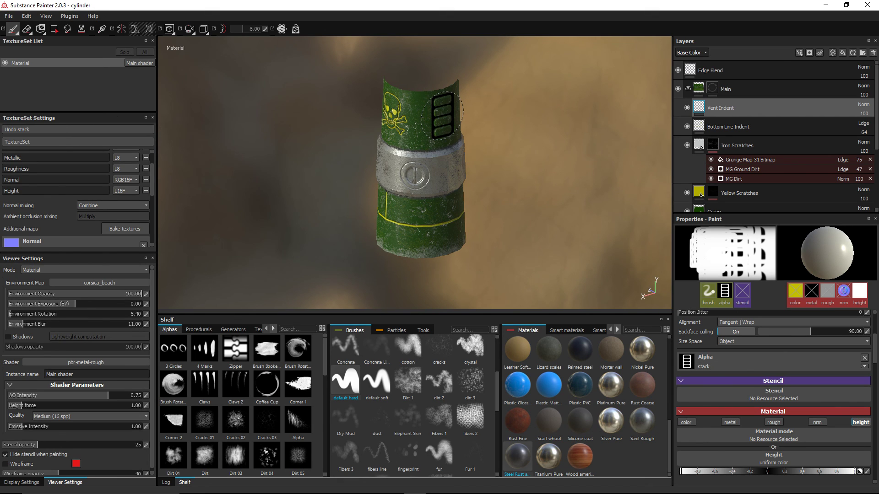